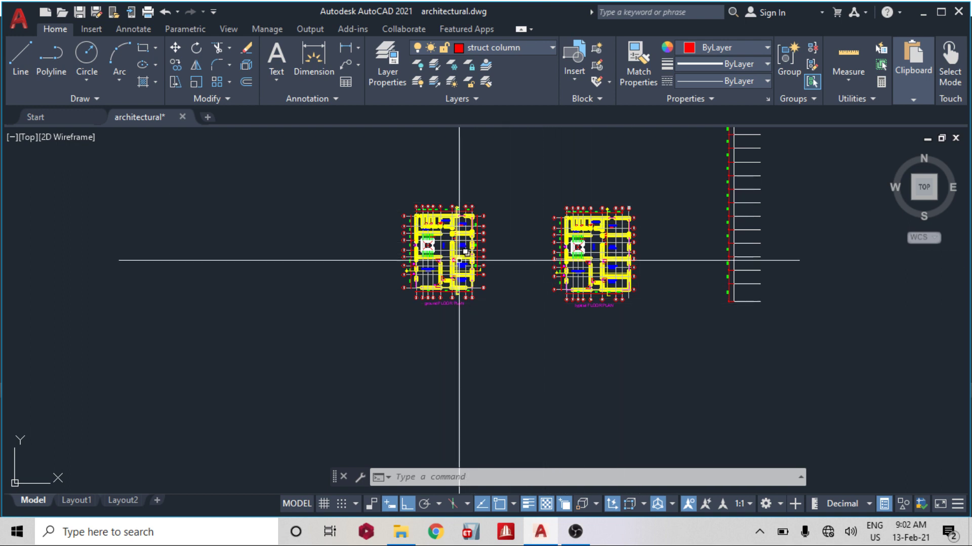
Examine the ground floor plan and the typical floor plan, including their grid lines and room layouts.
scroll(448, 308, "up", 6)
scroll(388, 301, "down", 2)
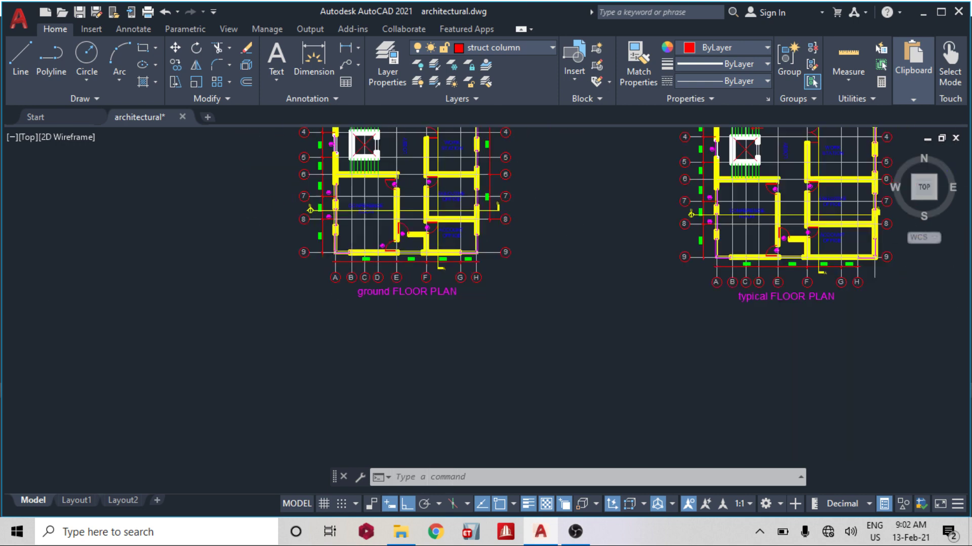
scroll(431, 283, "down", 2)
scroll(650, 284, "up", 4)
mouse_move(673, 322)
middle_mouse_down()
mouse_move(635, 373)
mouse_move(538, 356)
middle_mouse_up()
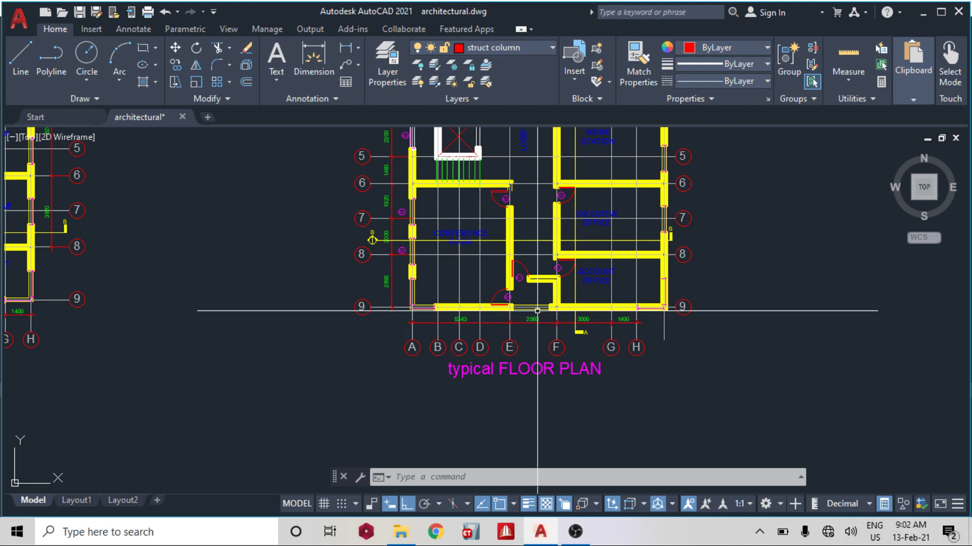
scroll(536, 318, "down", 3)
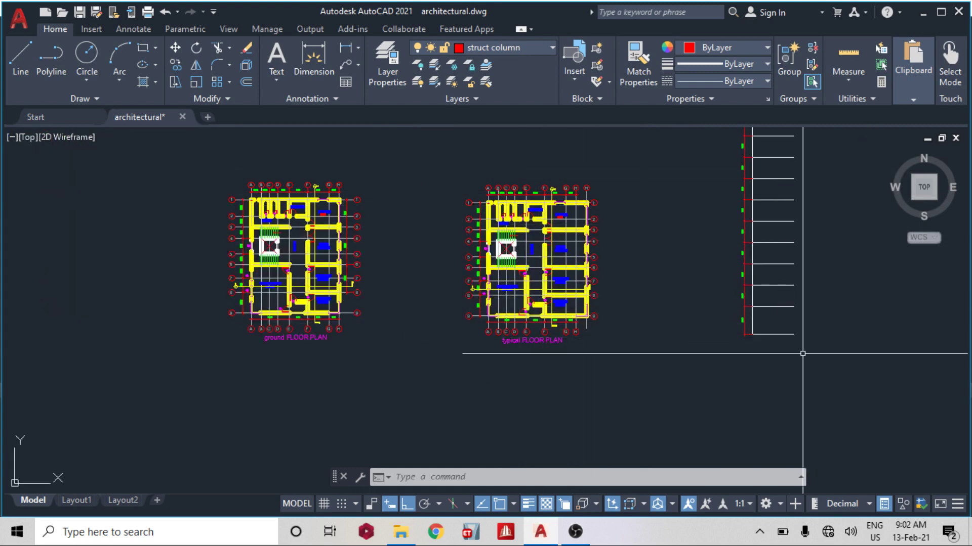
Examine the storey-height diagram beside the floor plans, checking the level dimensions from the base up to the top.
middle_click_drag(802, 354, 752, 359)
scroll(708, 344, "up", 5)
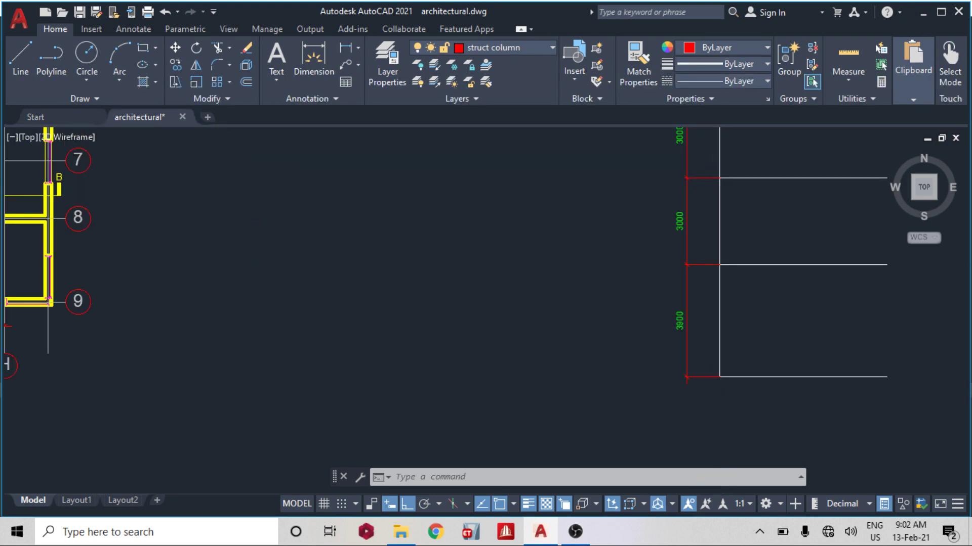
scroll(719, 319, "down", 8)
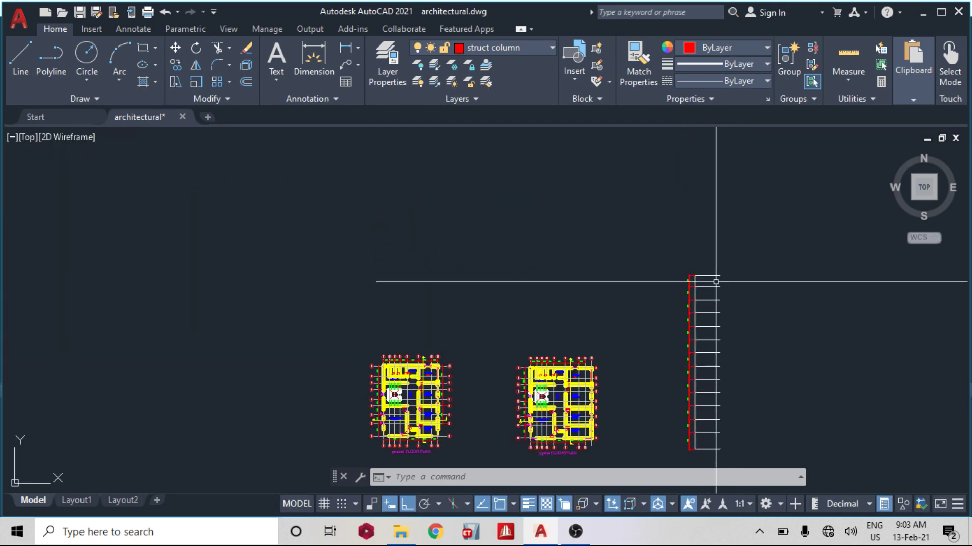
middle_click_drag(639, 315, 653, 194)
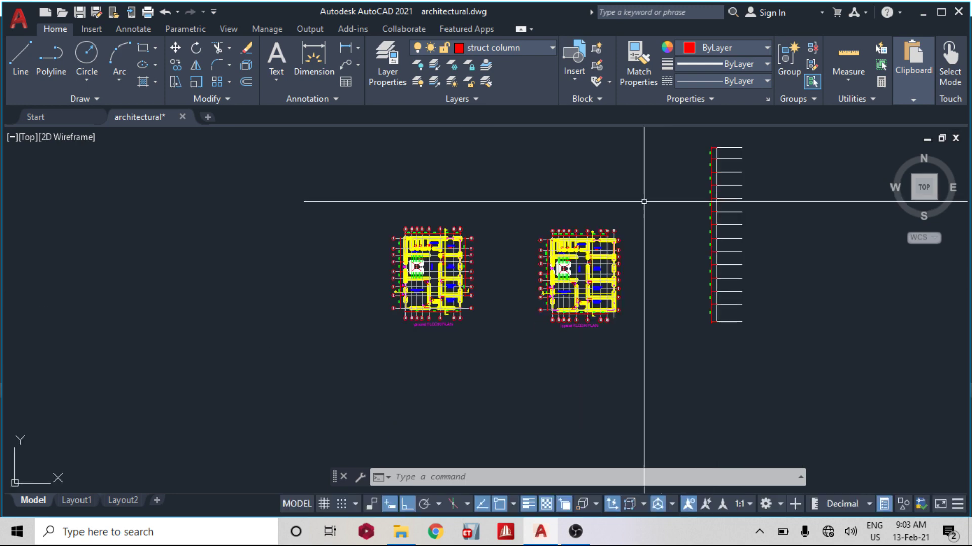
scroll(705, 304, "up", 2)
scroll(705, 304, "up", 5)
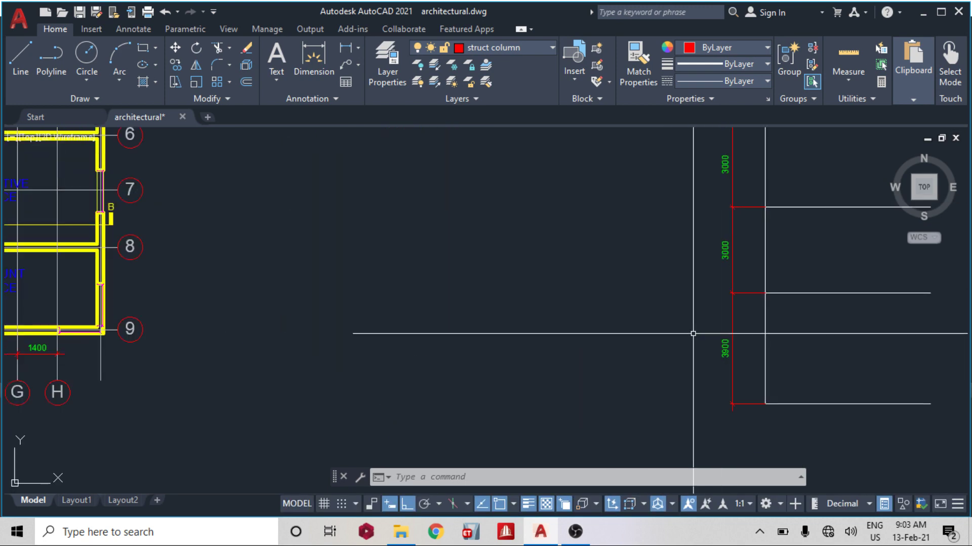
middle_click_drag(694, 334, 621, 348)
scroll(540, 284, "down", 6)
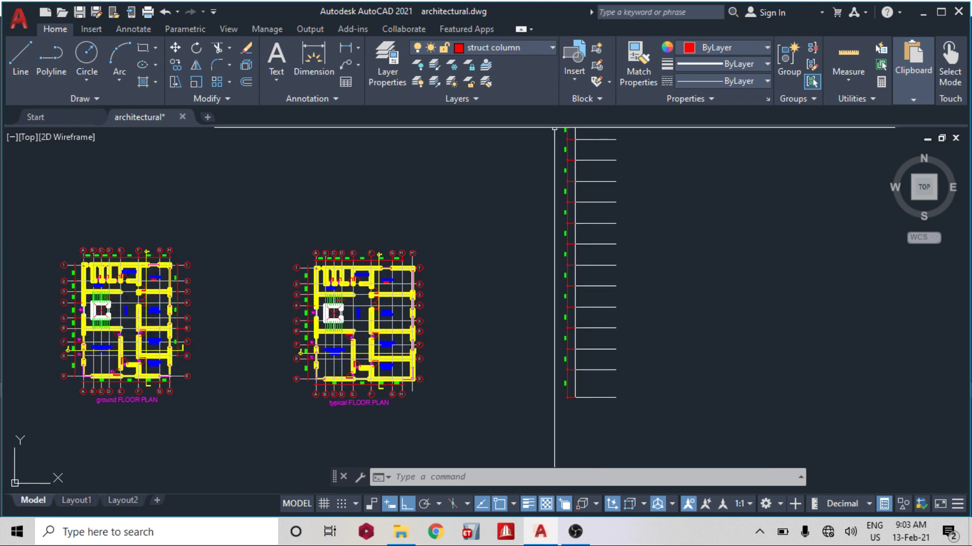
middle_click_drag(558, 189, 564, 255)
scroll(569, 210, "up", 5)
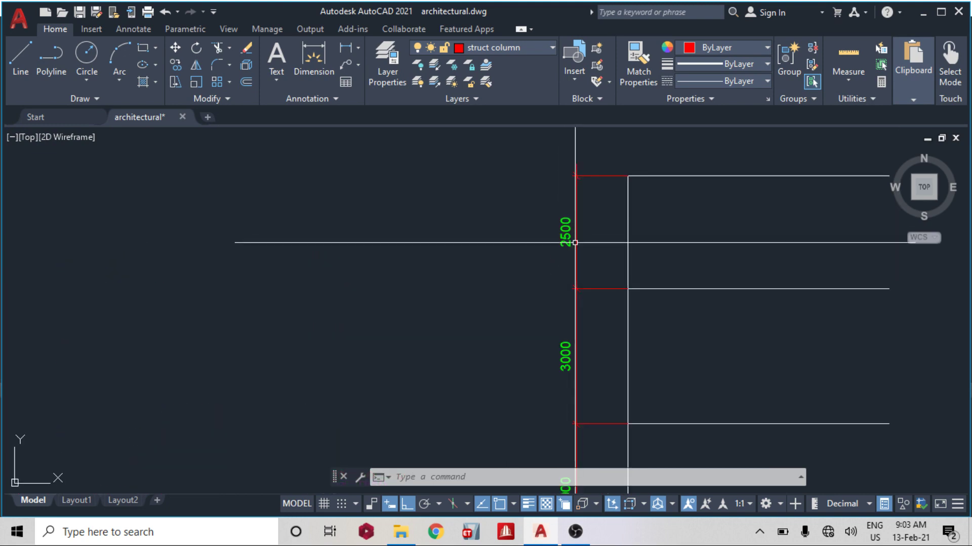
middle_click_drag(600, 297, 604, 155)
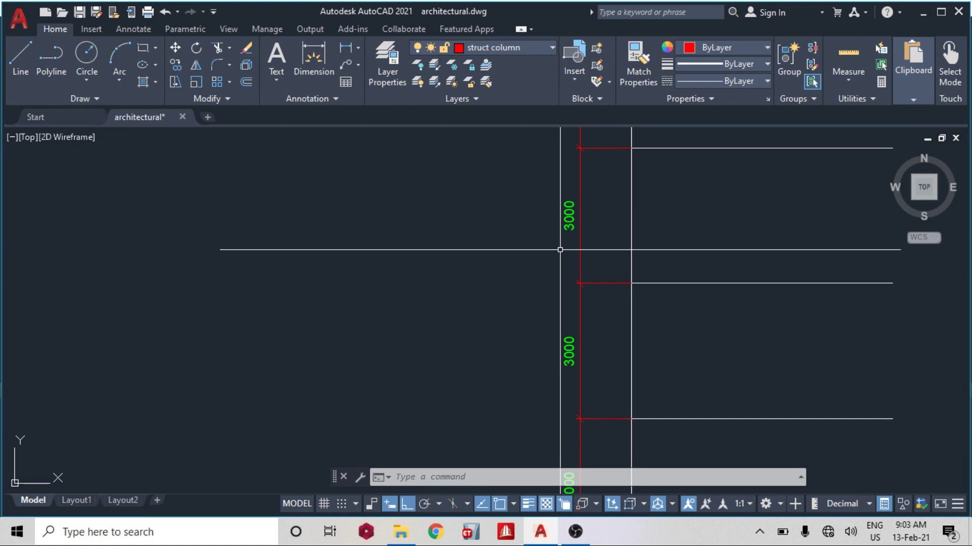
scroll(445, 245, "down", 10)
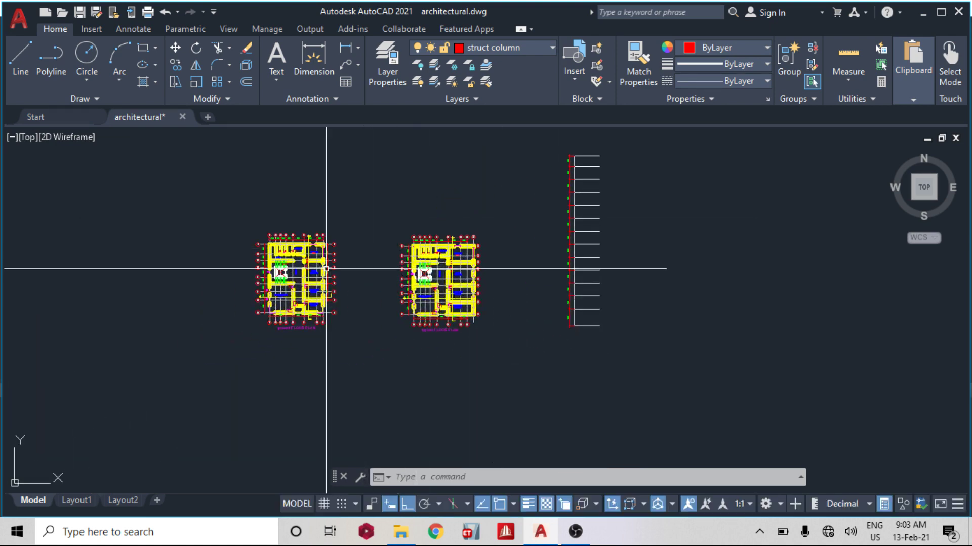
Compare the grids, walls and rooms of the ground floor plan with those of the typical floor plan.
middle_click_drag(326, 269, 441, 278)
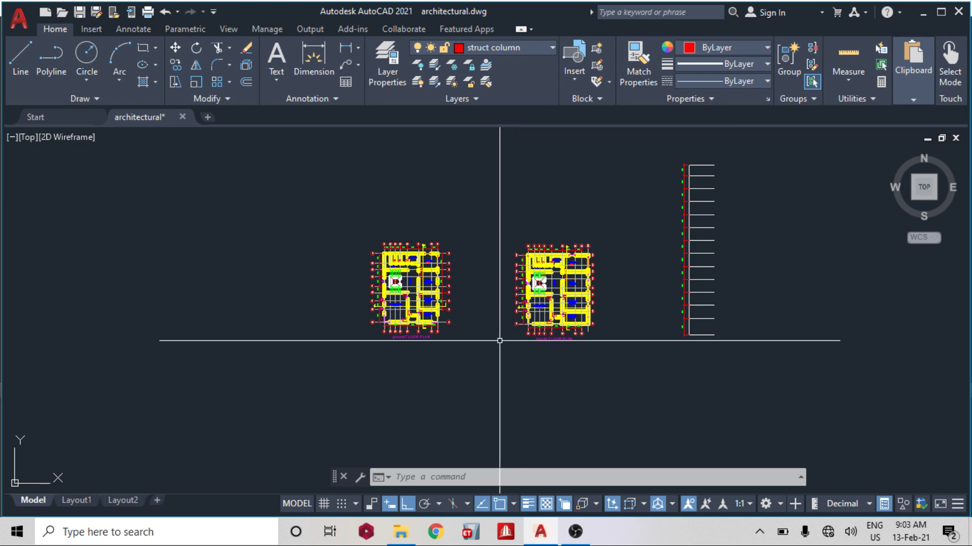
middle_click_drag(499, 337, 525, 278)
scroll(418, 198, "up", 6)
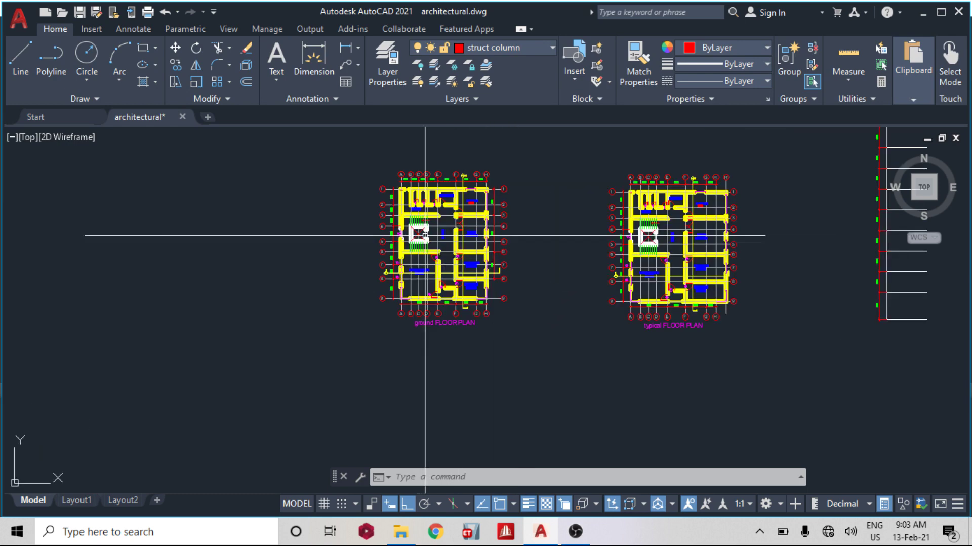
scroll(437, 257, "down", 4)
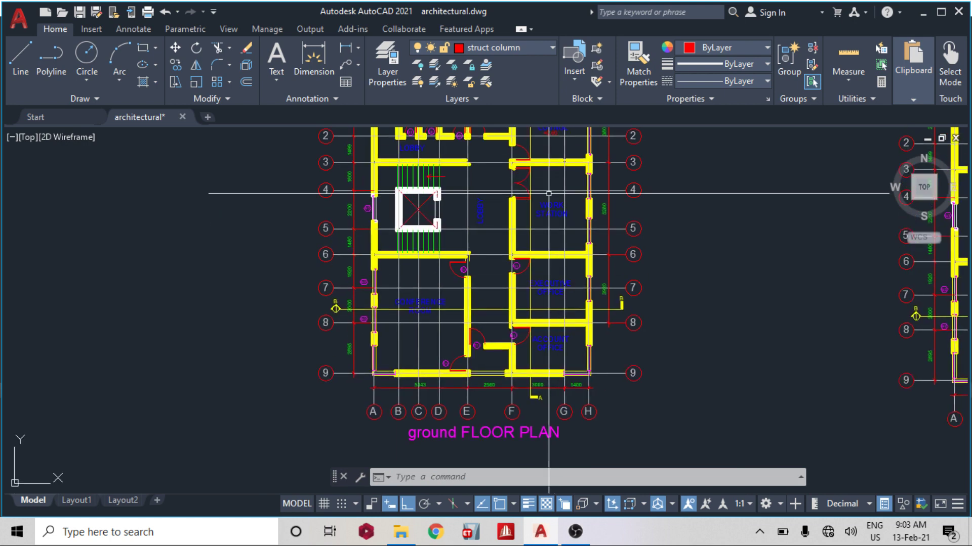
middle_click_drag(511, 167, 532, 301)
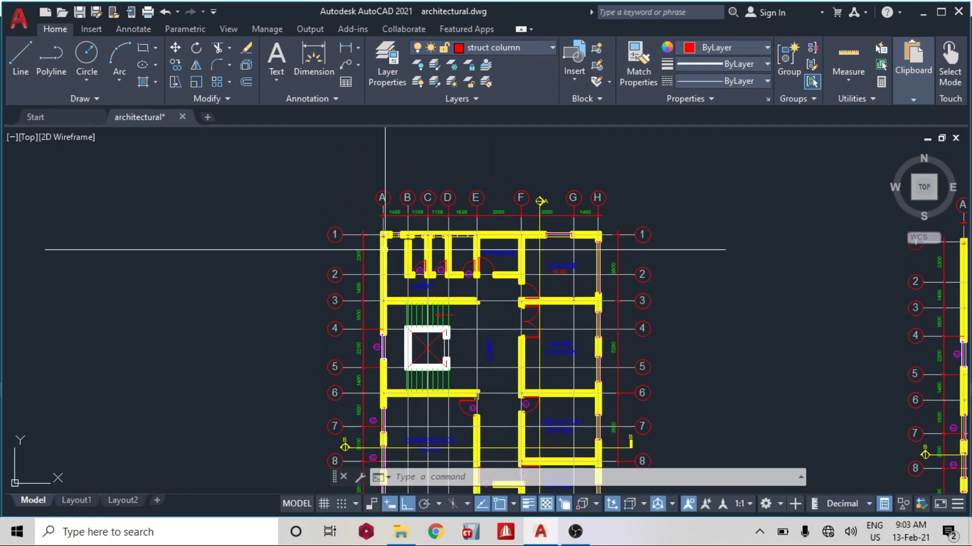
scroll(501, 273, "down", 4)
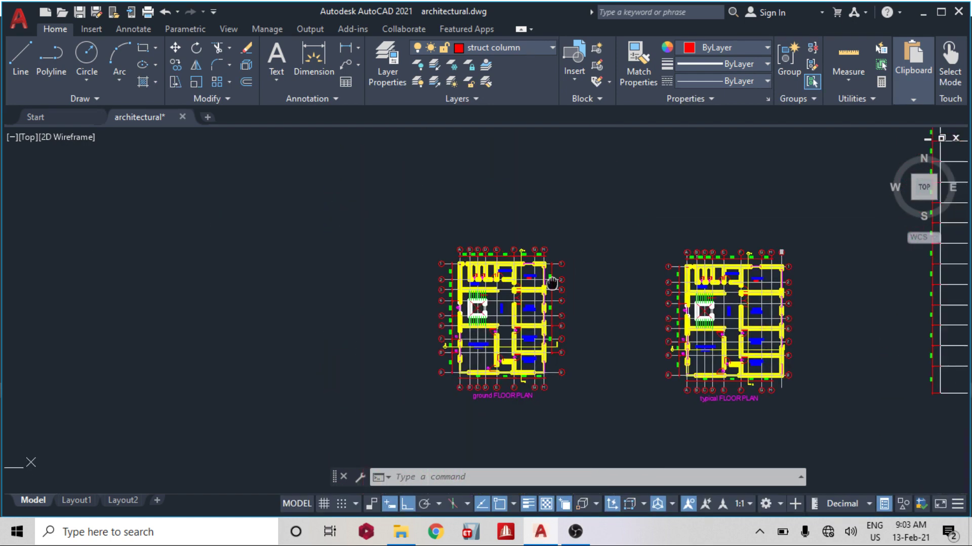
middle_click_drag(707, 290, 670, 267)
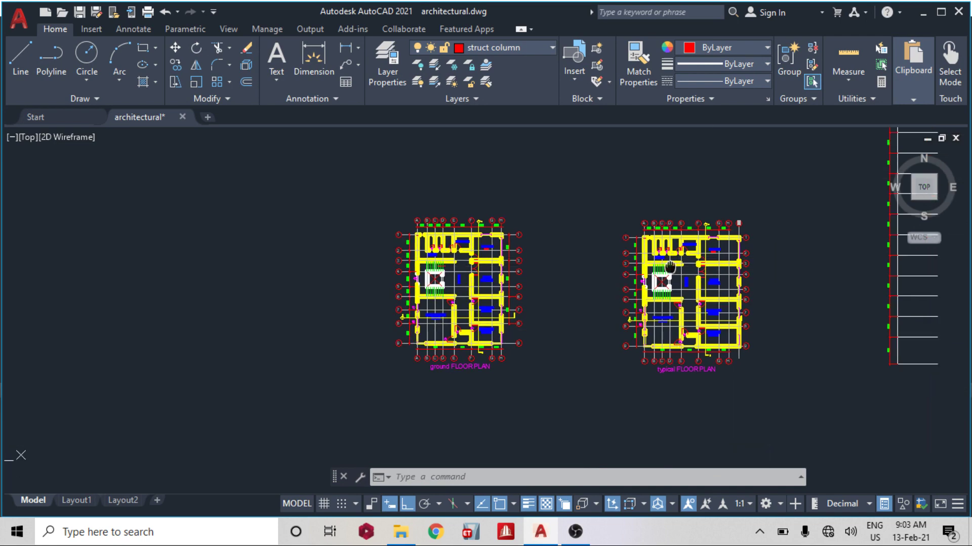
scroll(662, 241, "up", 2)
scroll(671, 261, "up", 2)
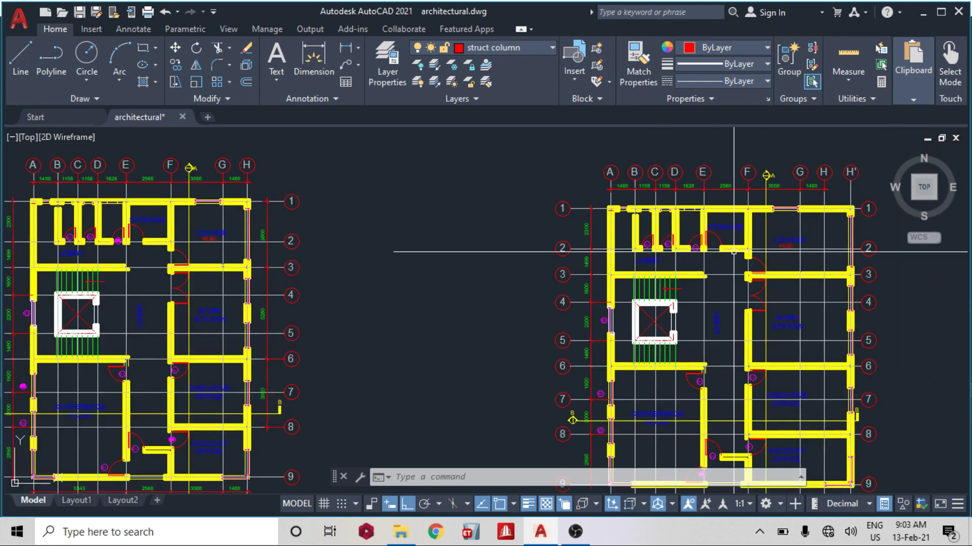
Turn off the layers holding the room labels, dimensions, grid bubbles, stair lines and section marks, leaving the walls, doors and grid lines.
scroll(764, 264, "down", 2)
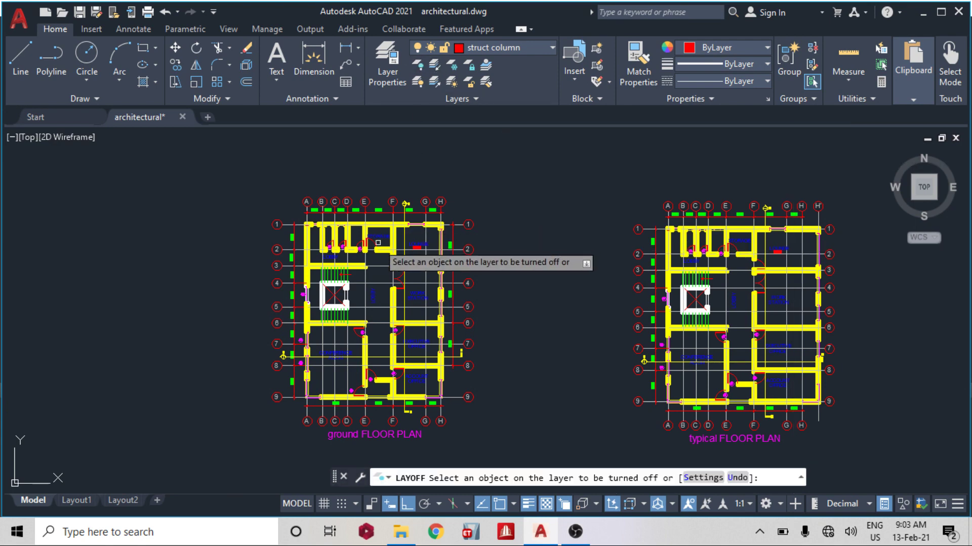
scroll(371, 245, "up", 4)
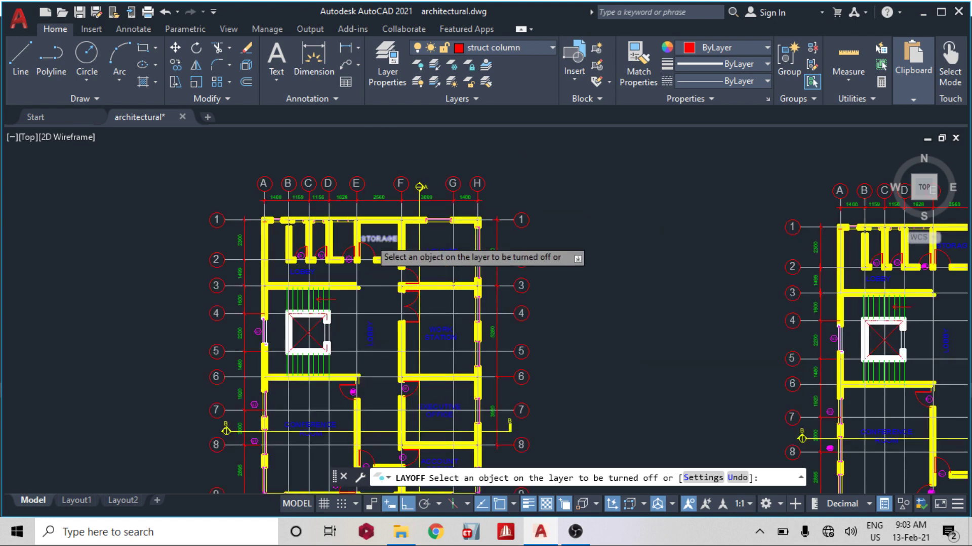
left_click(379, 239)
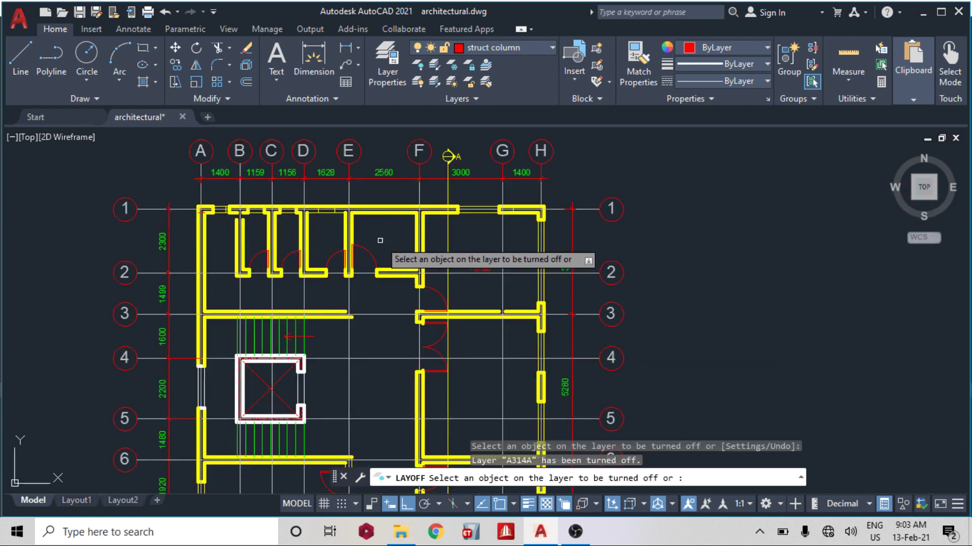
left_click(383, 175)
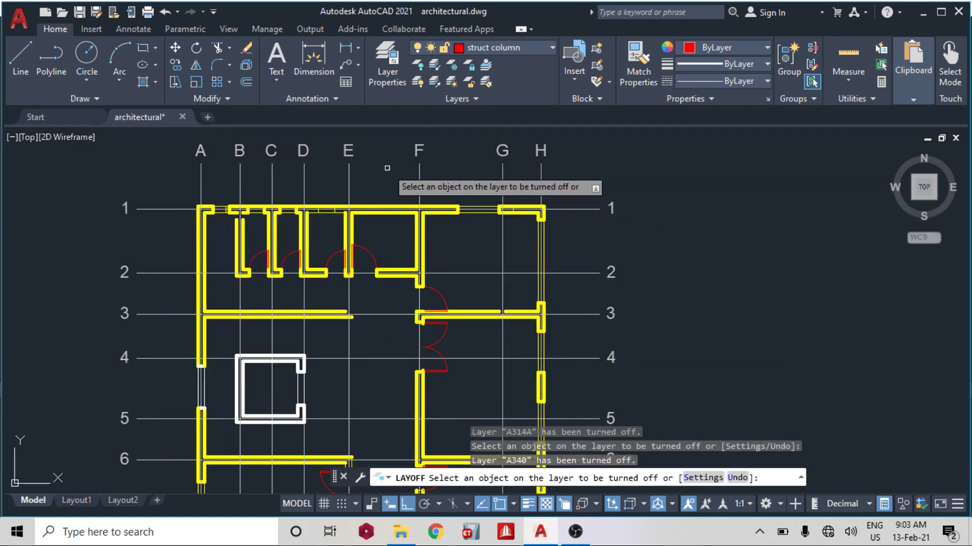
scroll(385, 193, "down", 4)
scroll(383, 208, "down", 2)
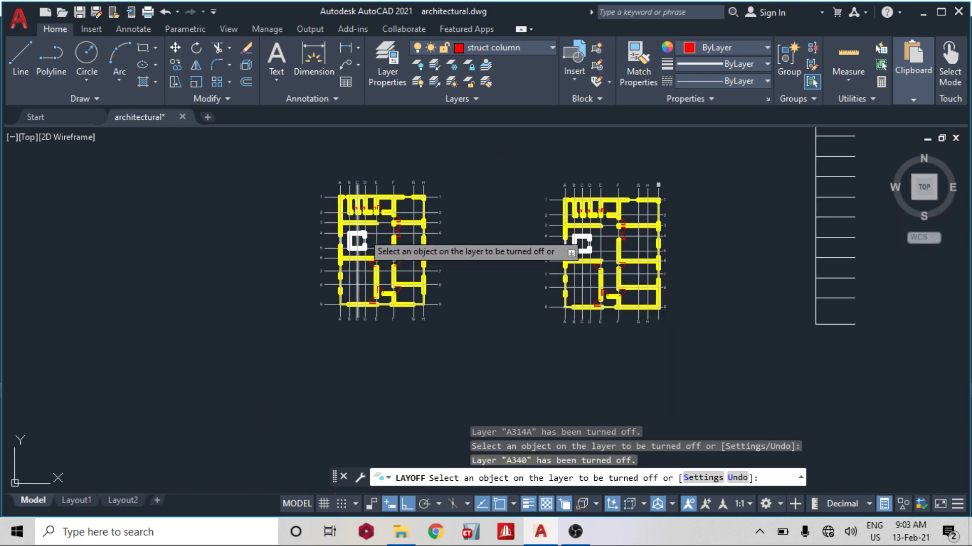
key("Escape")
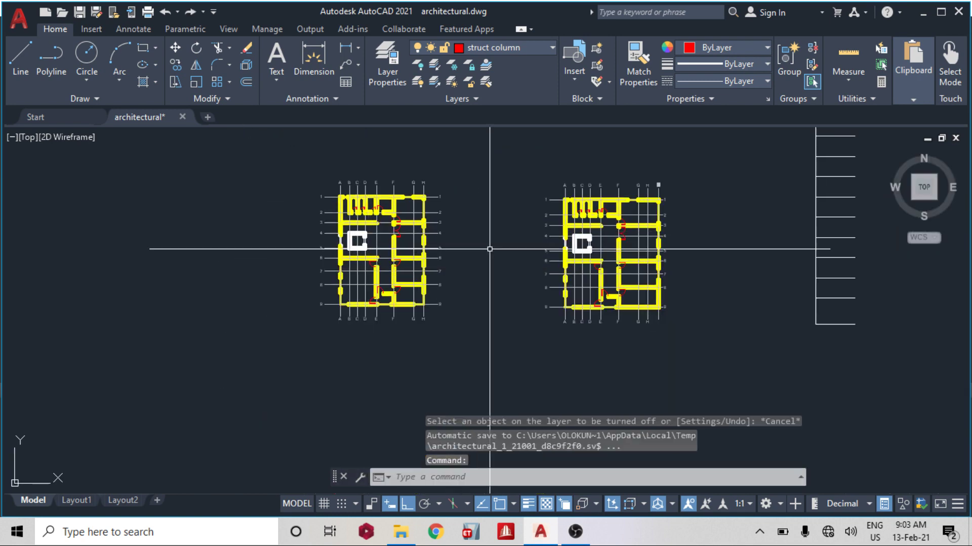
Copy both simplified floor plans into the empty space below the originals and turn all layers back on.
left_click(205, 151)
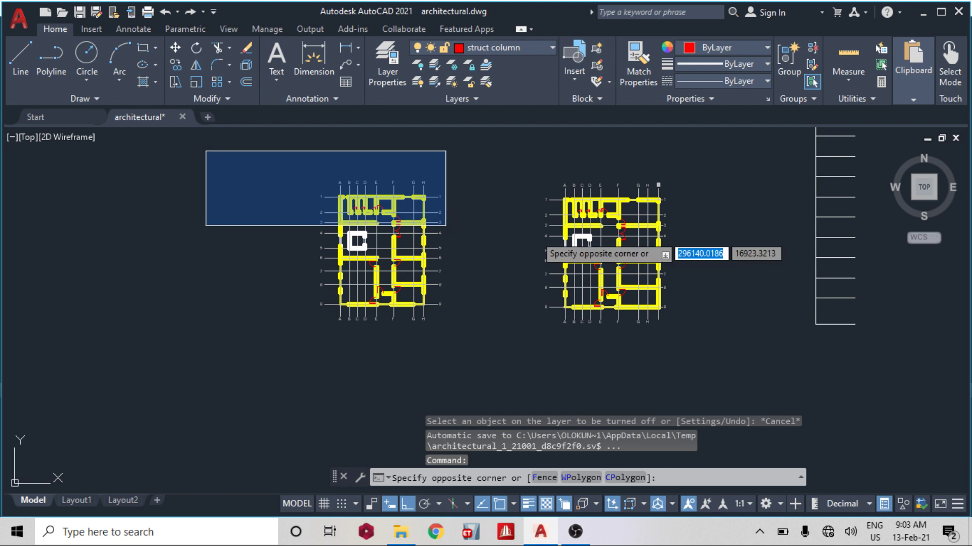
left_click(703, 370)
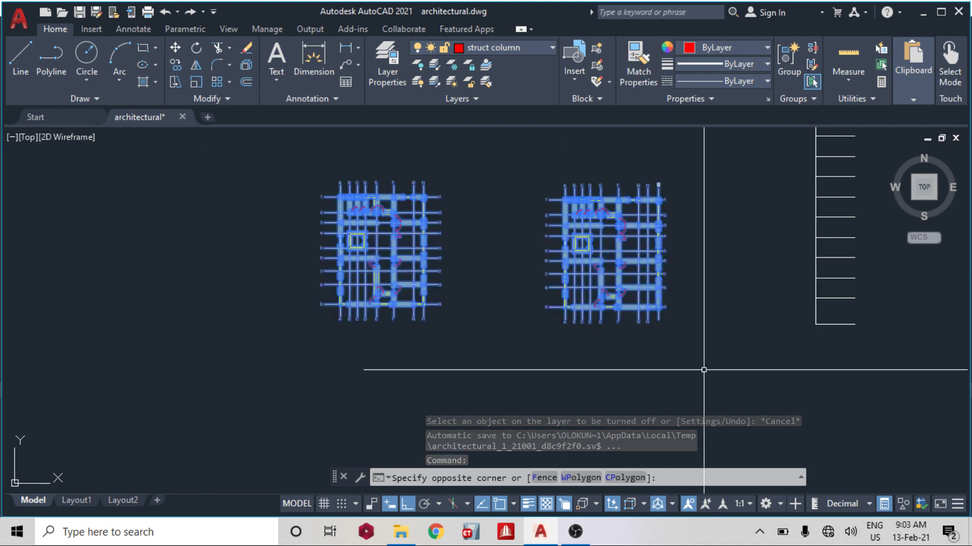
type("co")
key("Return")
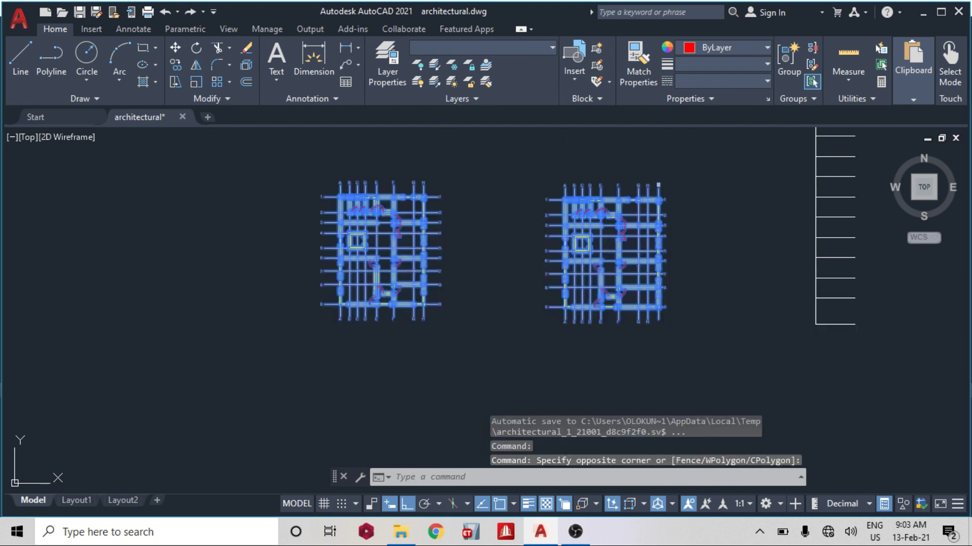
scroll(708, 201, "down", 3)
left_click(726, 219)
middle_click_drag(754, 284, 675, 225)
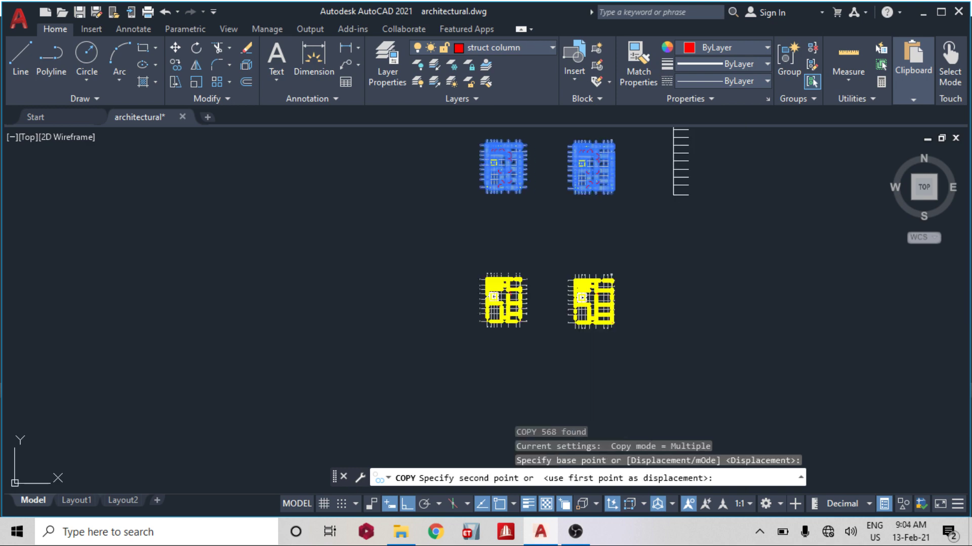
left_click(642, 325)
key("Escape")
scroll(521, 321, "up", 5)
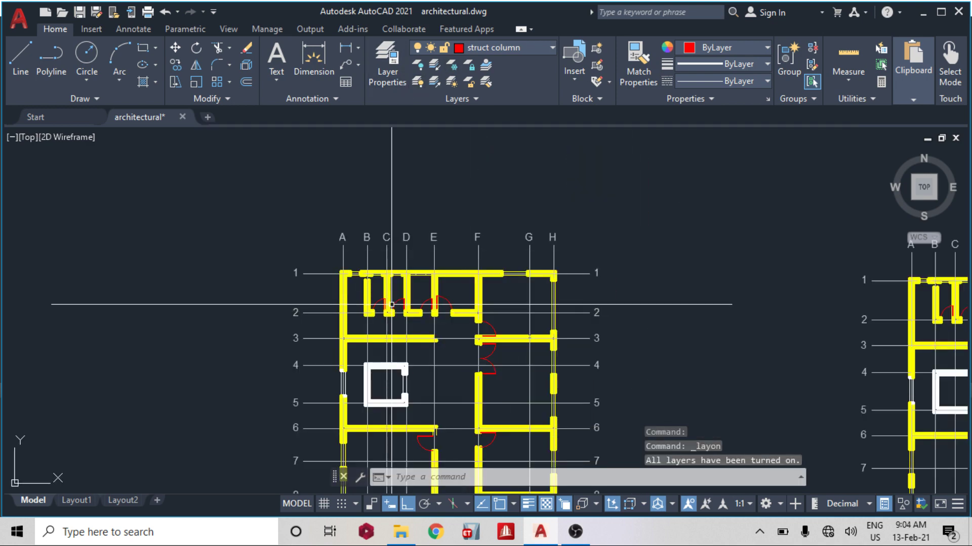
Examine the walls and grid lines of the copied ground floor plan against the original plans.
middle_click_drag(357, 288, 424, 274)
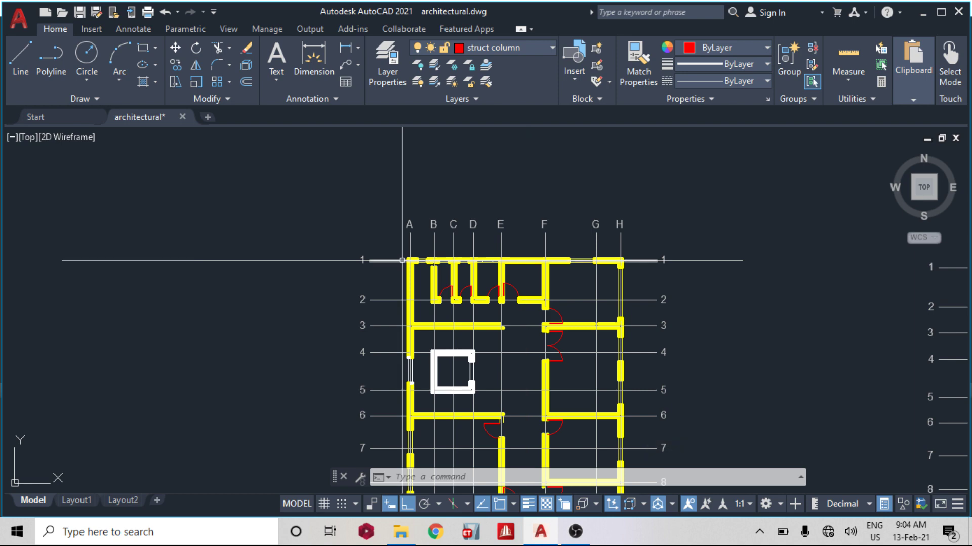
scroll(415, 266, "up", 4)
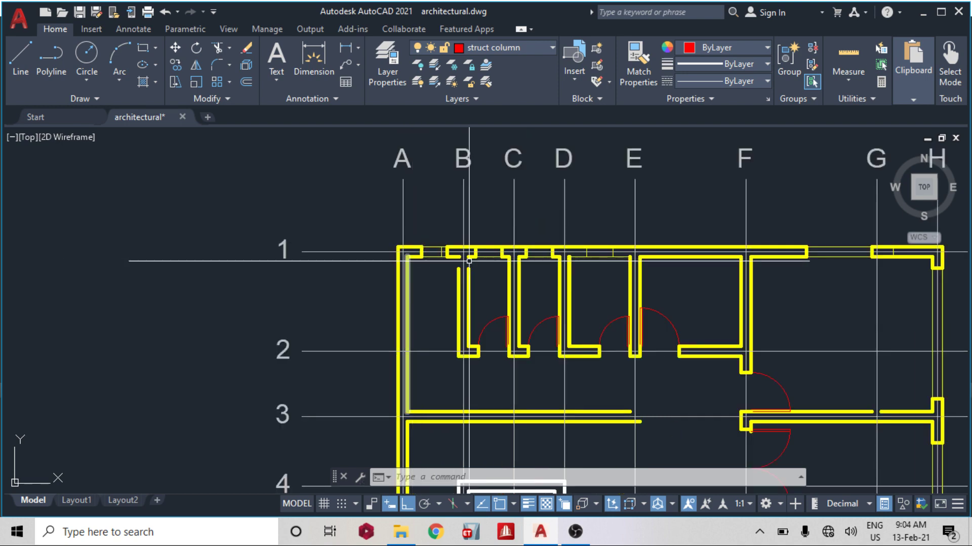
middle_click_drag(469, 261, 410, 233)
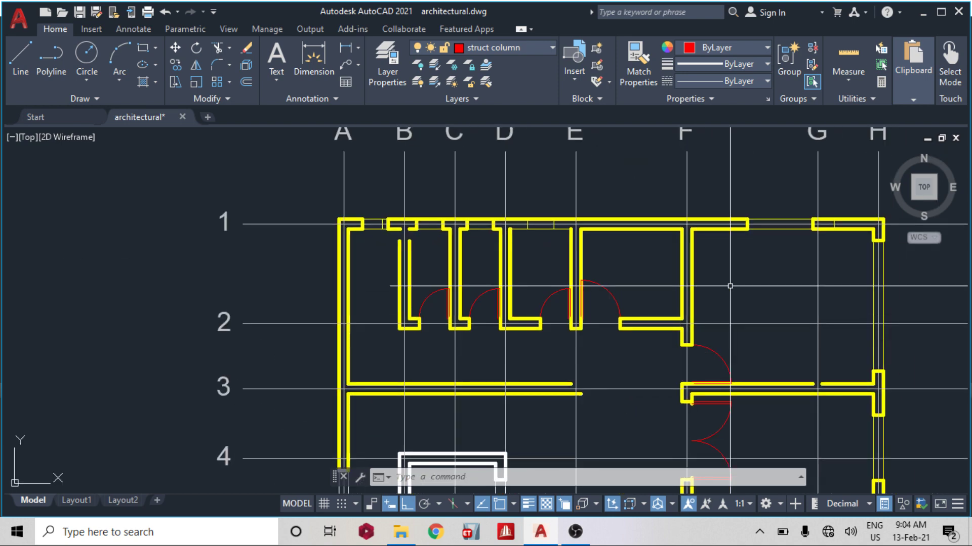
middle_click_drag(730, 286, 742, 294)
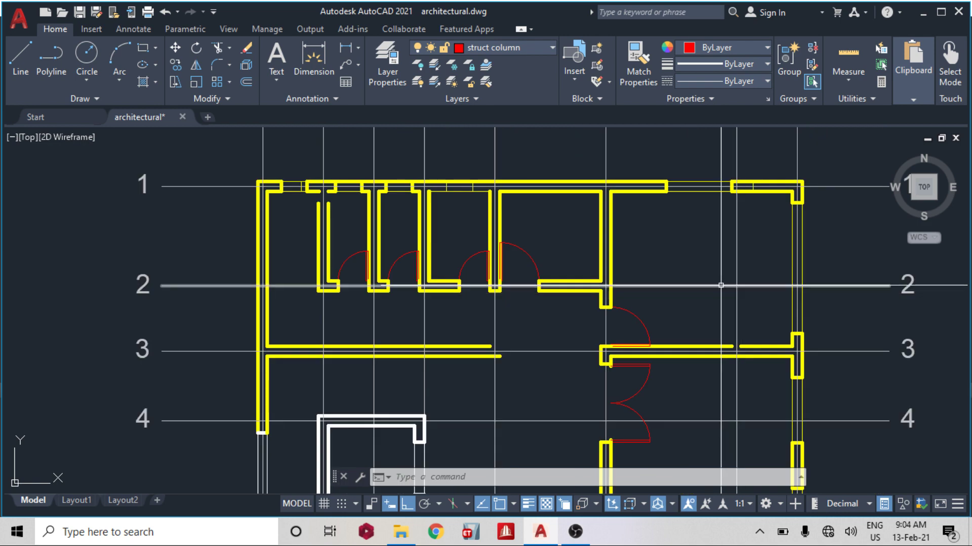
scroll(718, 272, "down", 10)
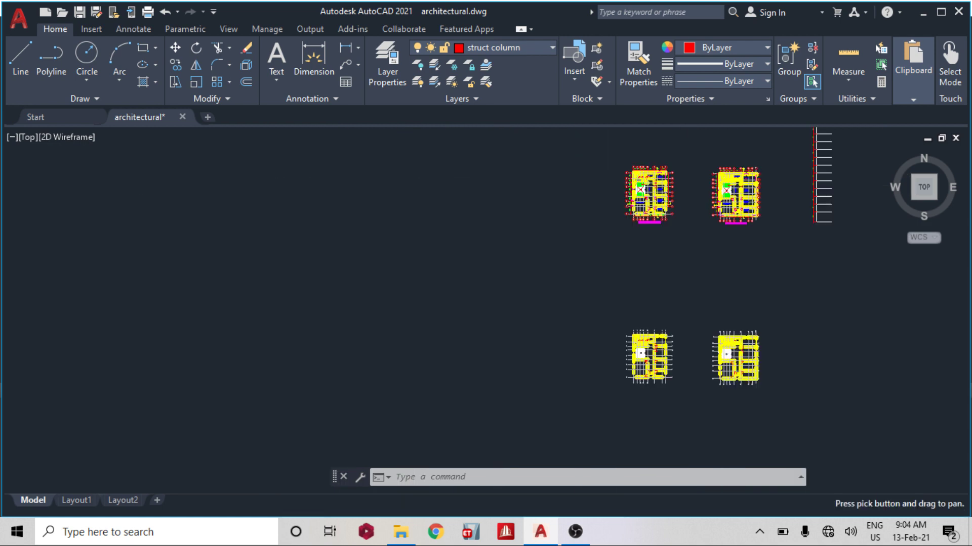
scroll(642, 177, "up", 5)
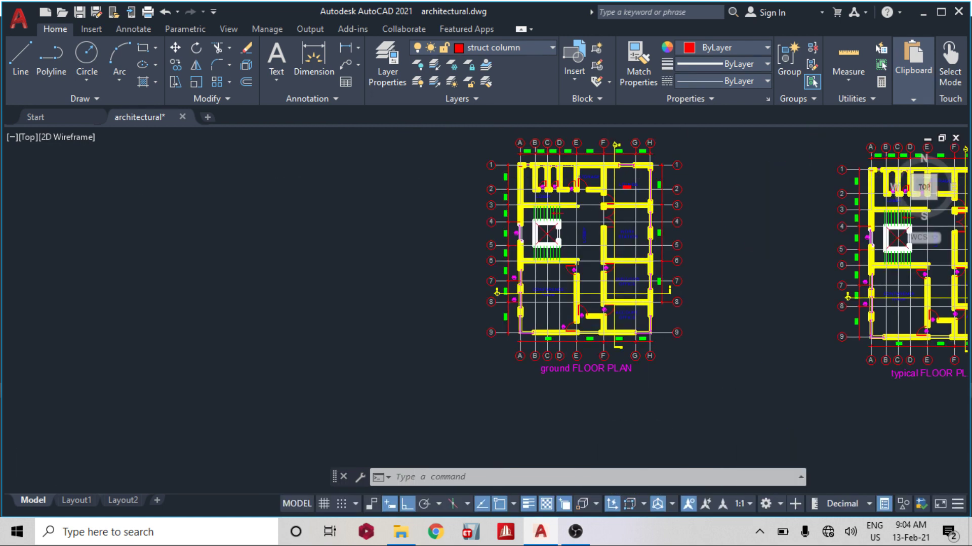
scroll(625, 186, "up", 6)
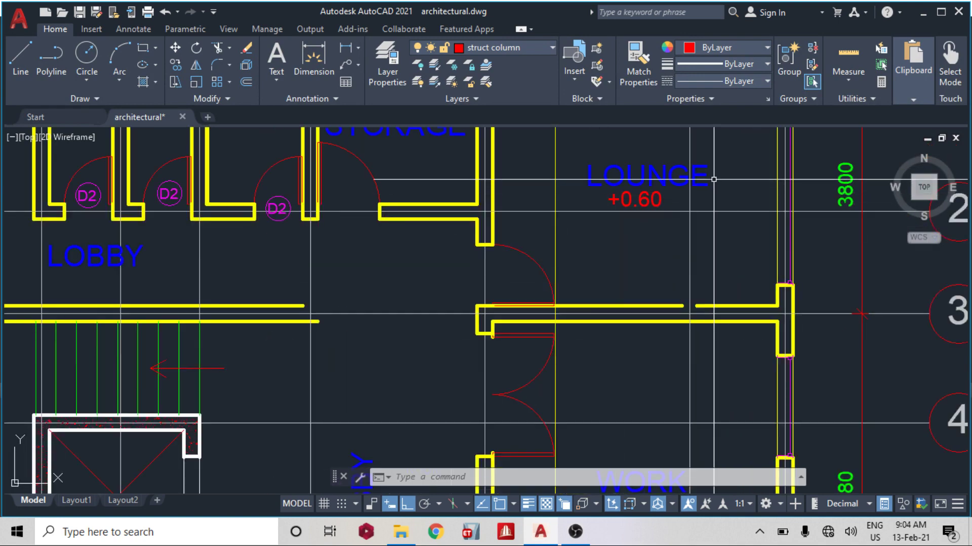
scroll(622, 239, "down", 5)
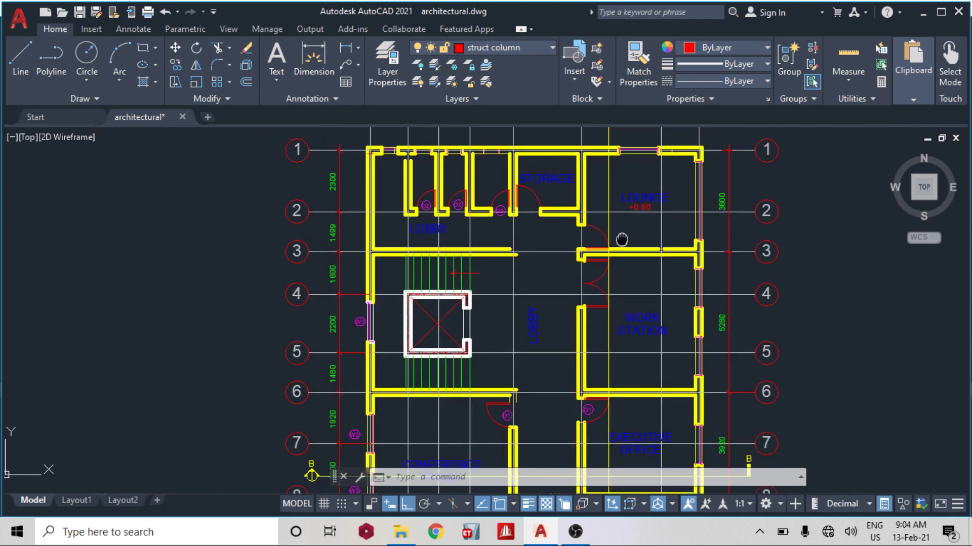
scroll(621, 240, "down", 6)
scroll(493, 258, "up", 4)
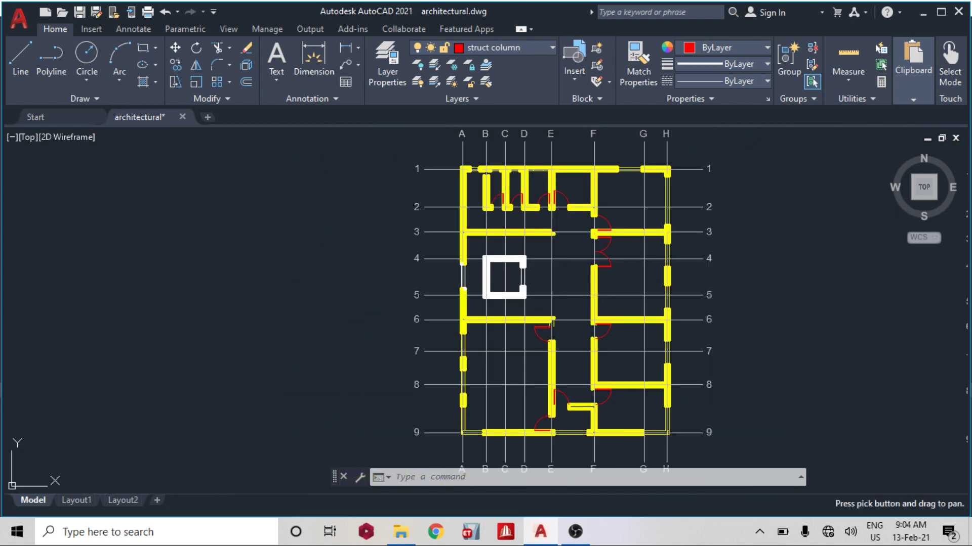
Draw a 230 by 600 column rectangle in the empty space beside the copied ground floor plan.
middle_click_drag(304, 253, 485, 256)
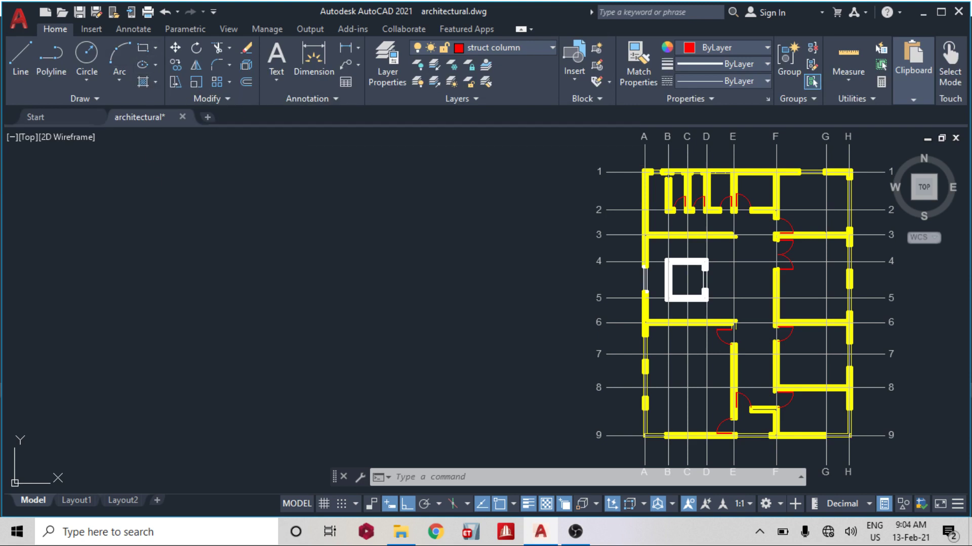
key("Return")
left_click(114, 157)
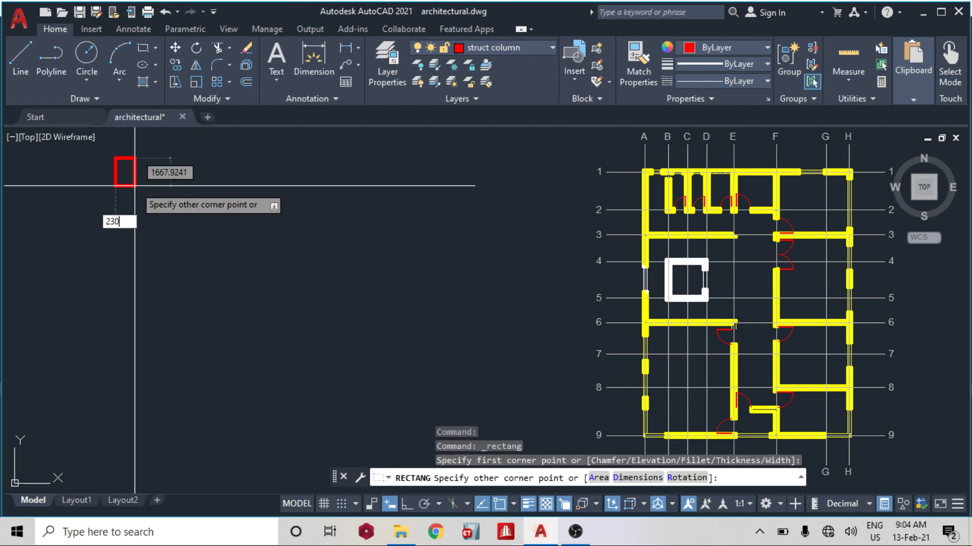
type("230")
key("Tab")
type("600")
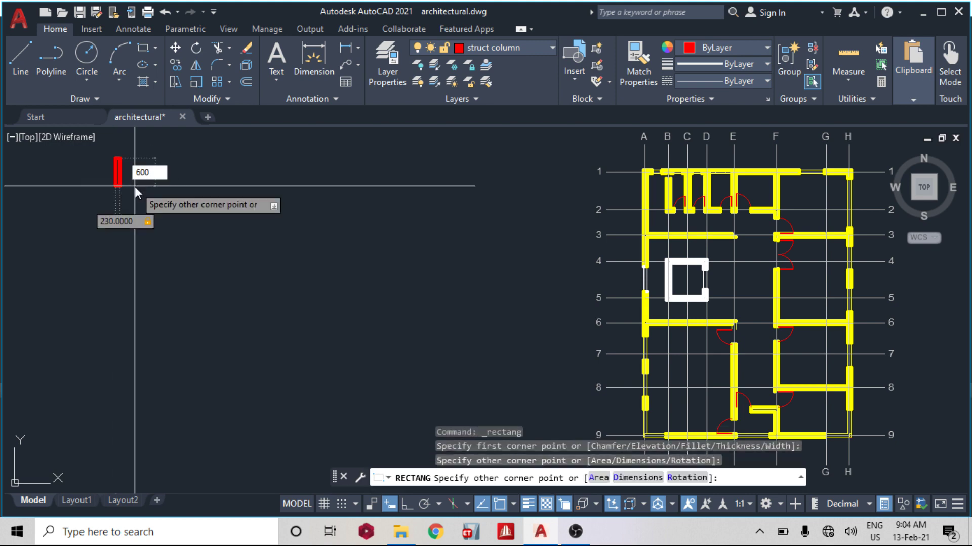
key("Return")
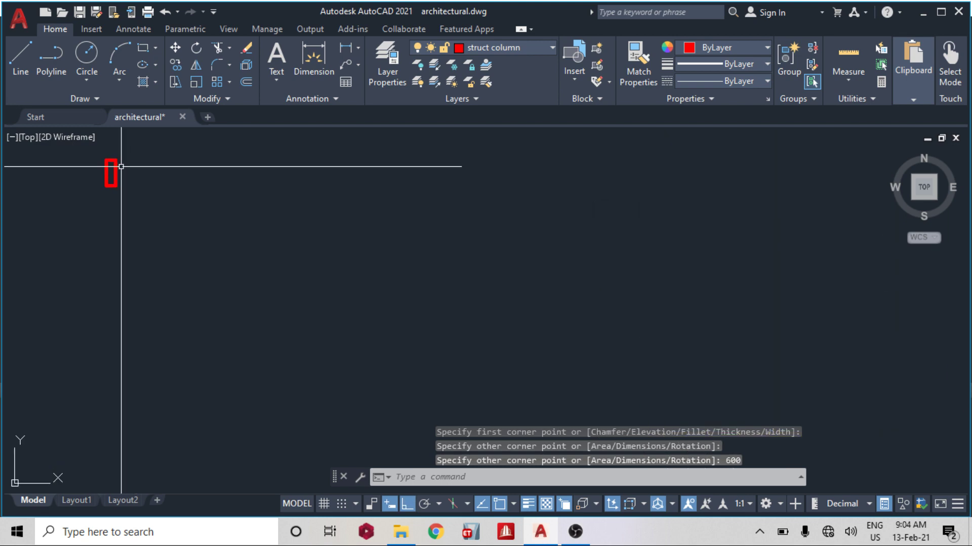
left_click(84, 156)
key("Escape")
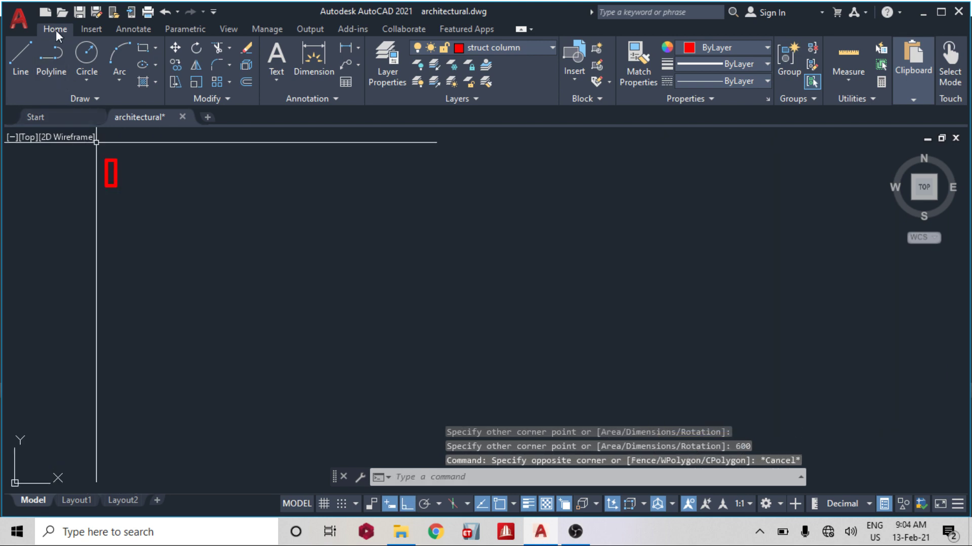
Add a horizontal and a vertical centre line through the midpoints of the column rectangle's sides.
left_click(19, 49)
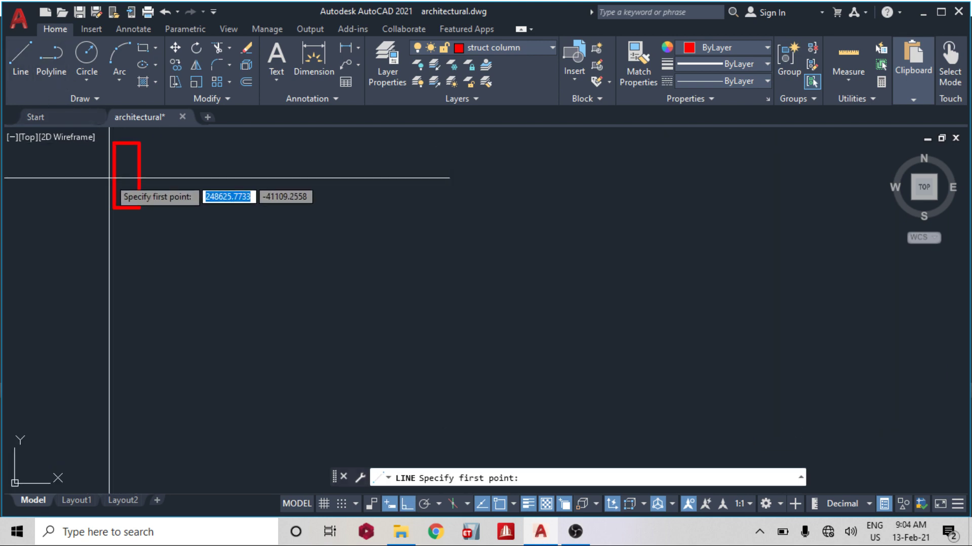
left_click(126, 175)
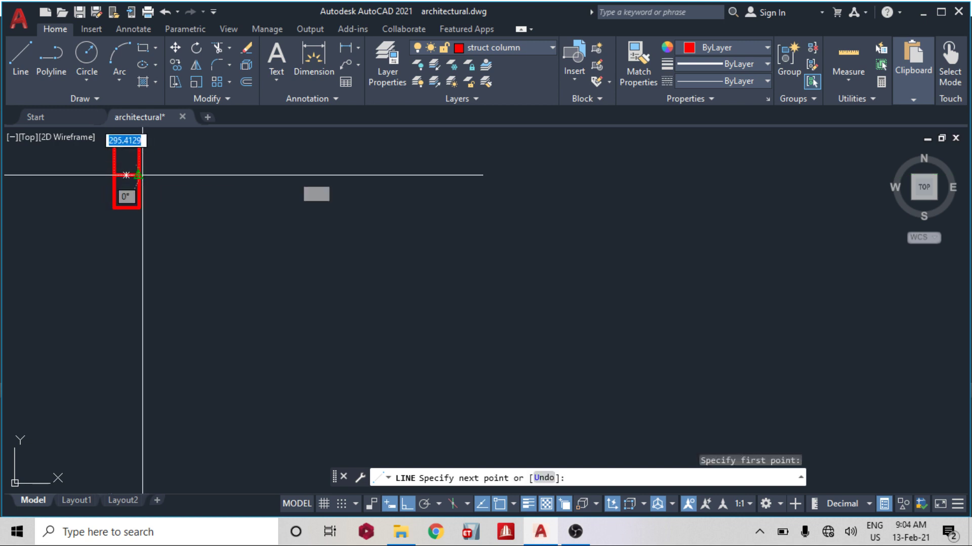
key("Escape")
key("space")
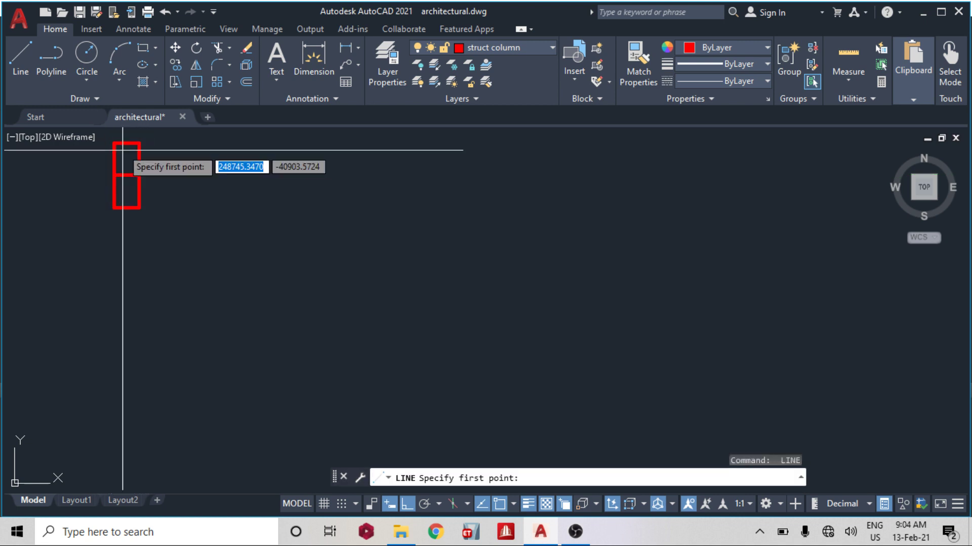
left_click(126, 143)
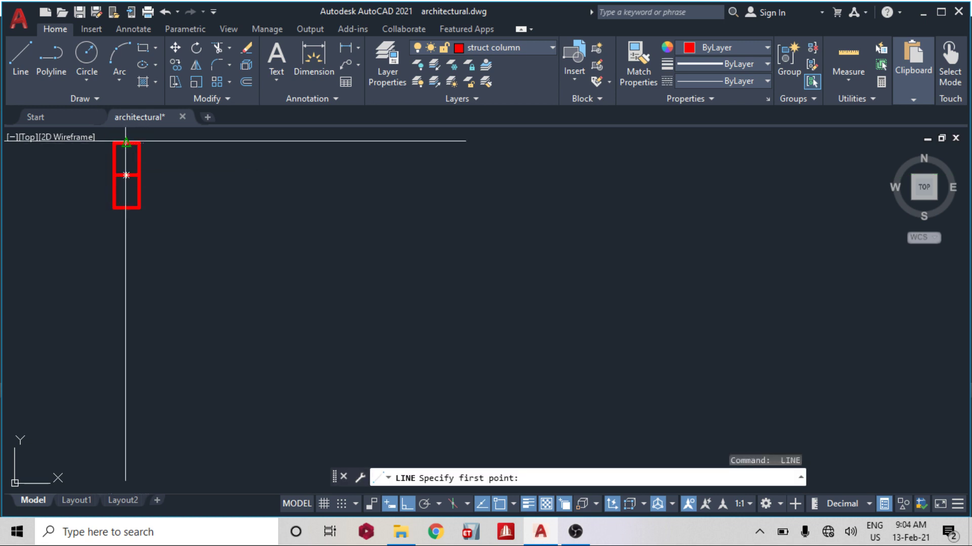
left_click(126, 207)
key("Escape")
middle_click_drag(121, 179, 157, 222)
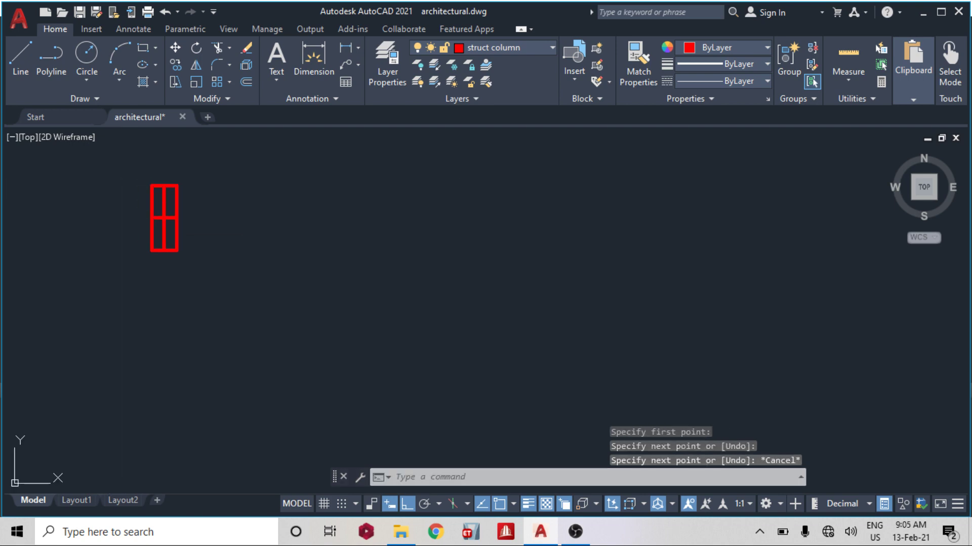
Copy the column rectangle with its two centre lines horizontally to its right.
left_click(119, 177)
left_click(226, 296)
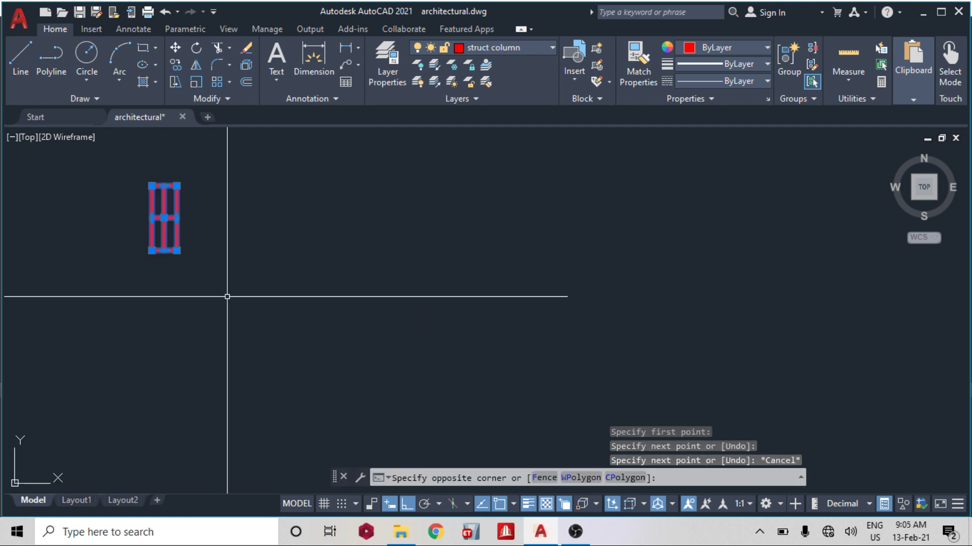
left_click(268, 341)
left_click(232, 333)
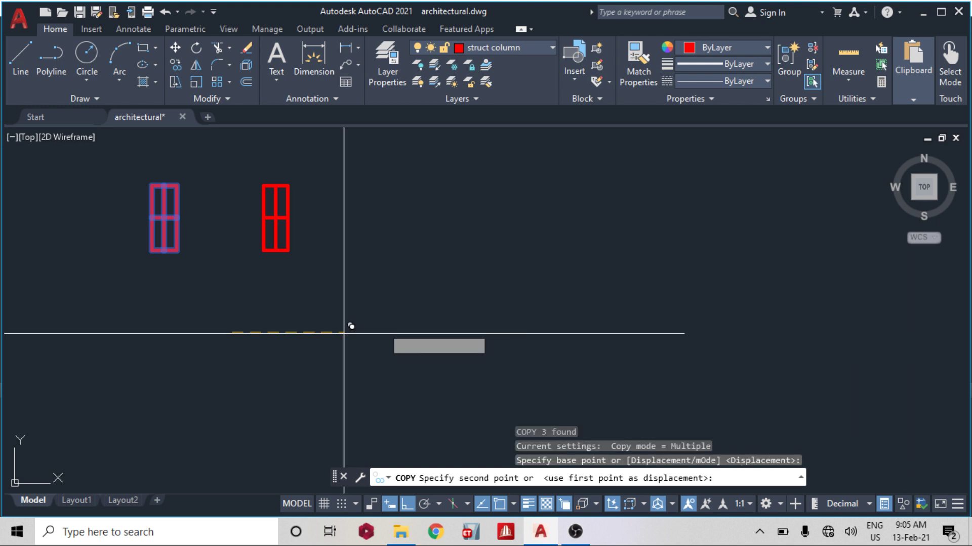
left_click(382, 333)
key("Escape")
Rotate the copied column and its centre lines by 90 degrees so its long side runs horizontally.
left_click(284, 165)
left_click(376, 286)
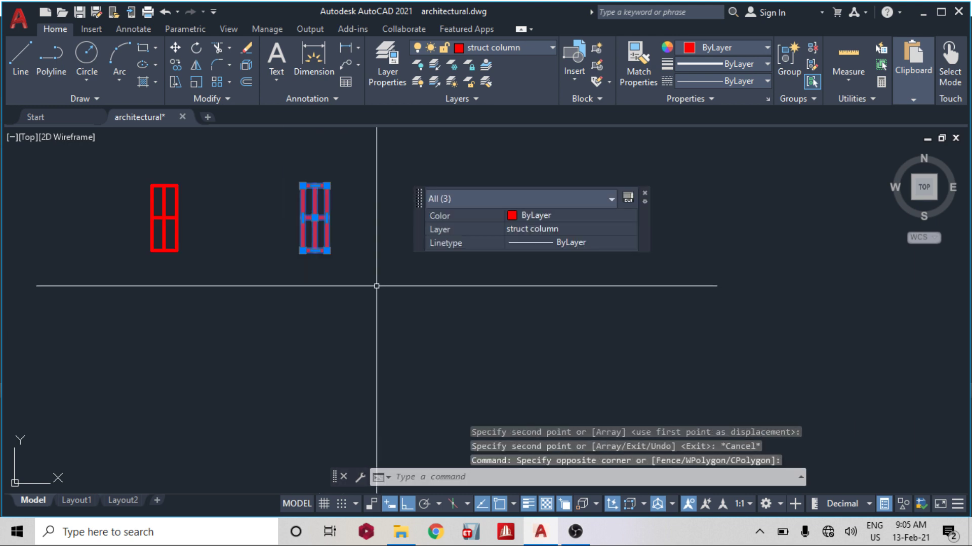
type("r")
left_click(443, 355)
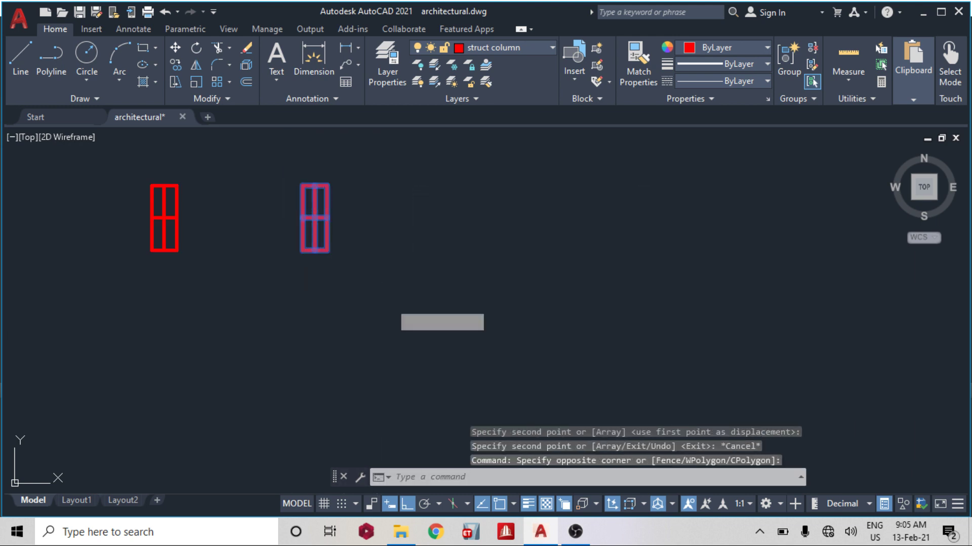
left_click(391, 299)
scroll(334, 263, "down", 5)
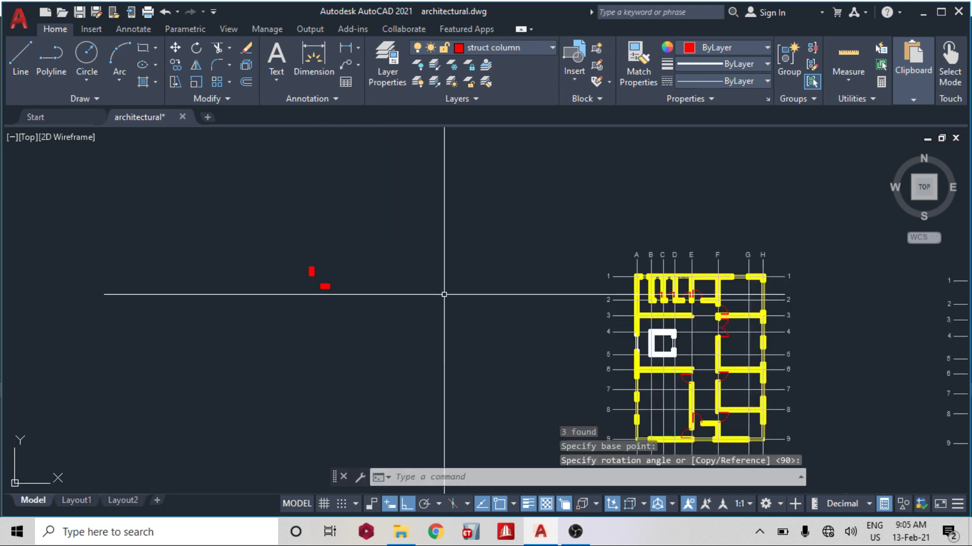
middle_click_drag(444, 293, 306, 264)
scroll(492, 275, "up", 4)
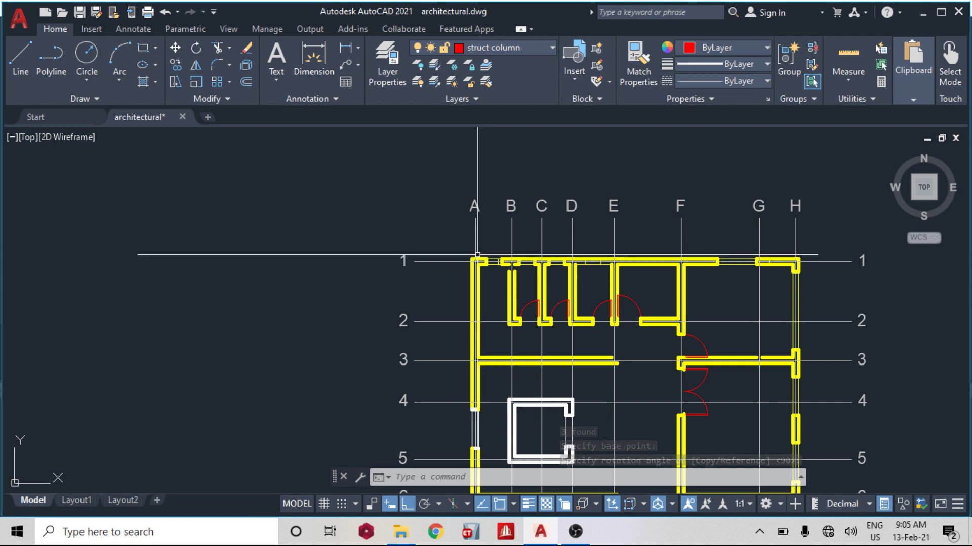
scroll(503, 261, "down", 6)
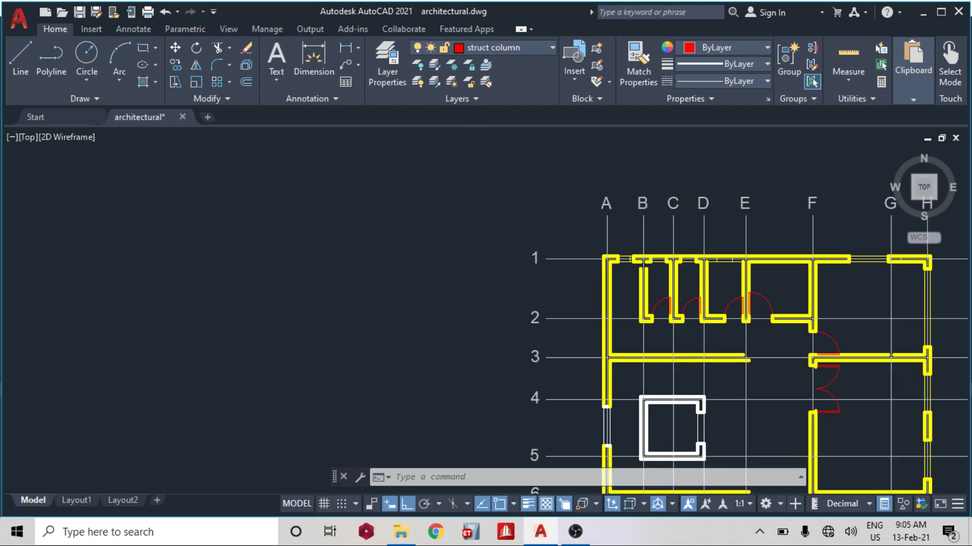
scroll(536, 262, "up", 10)
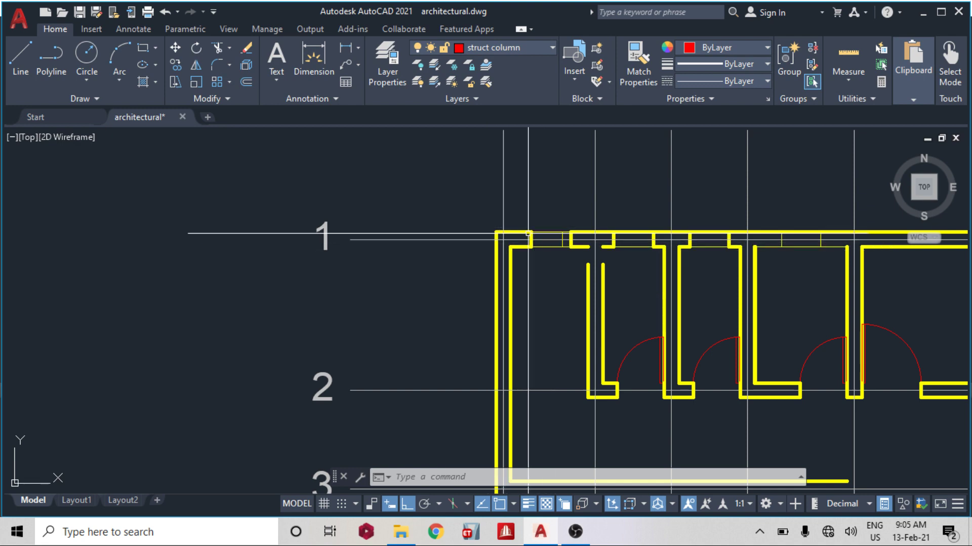
left_click(345, 47)
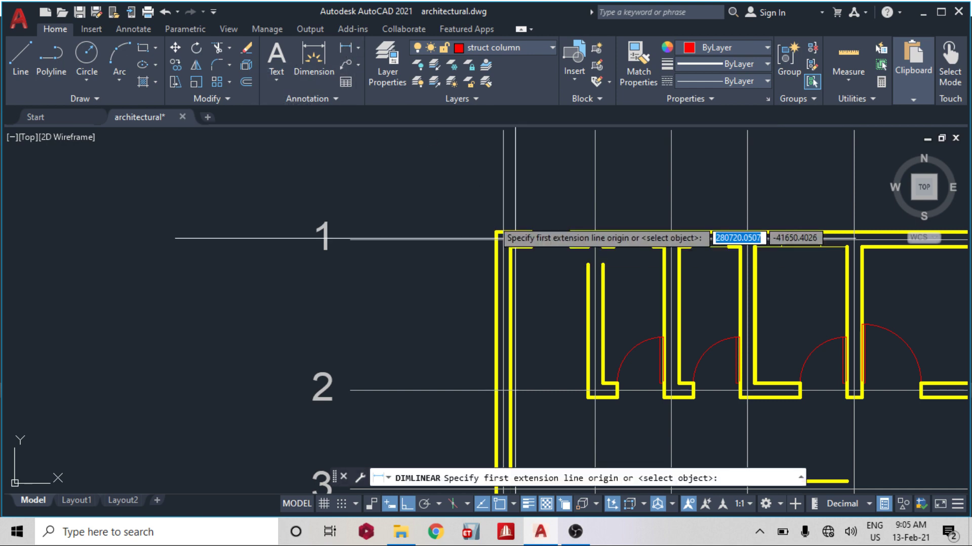
left_click(495, 232)
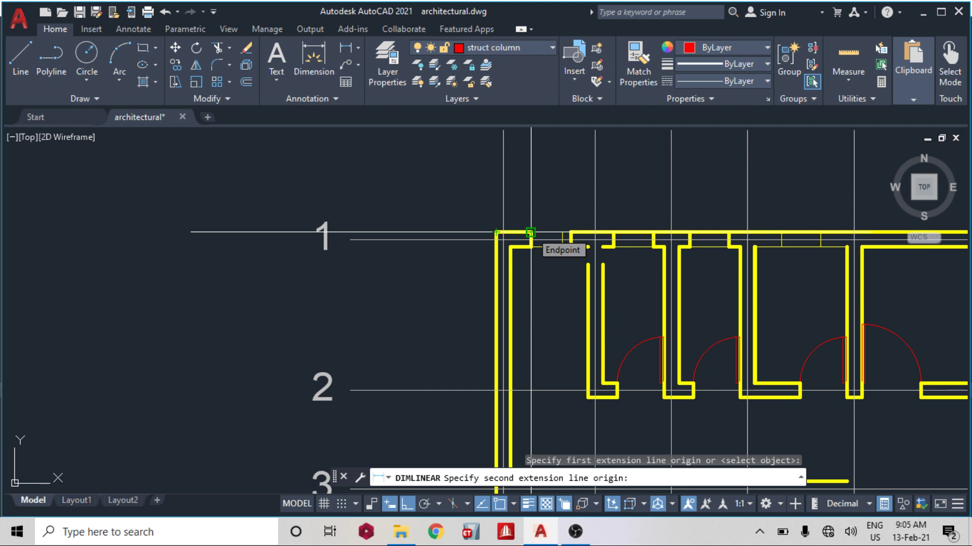
key("Escape")
Compare the vertical and horizontal column symbols with the walls around grid A-1 of the copied ground floor plan.
middle_click_drag(427, 208, 616, 258)
scroll(616, 258, "down", 5)
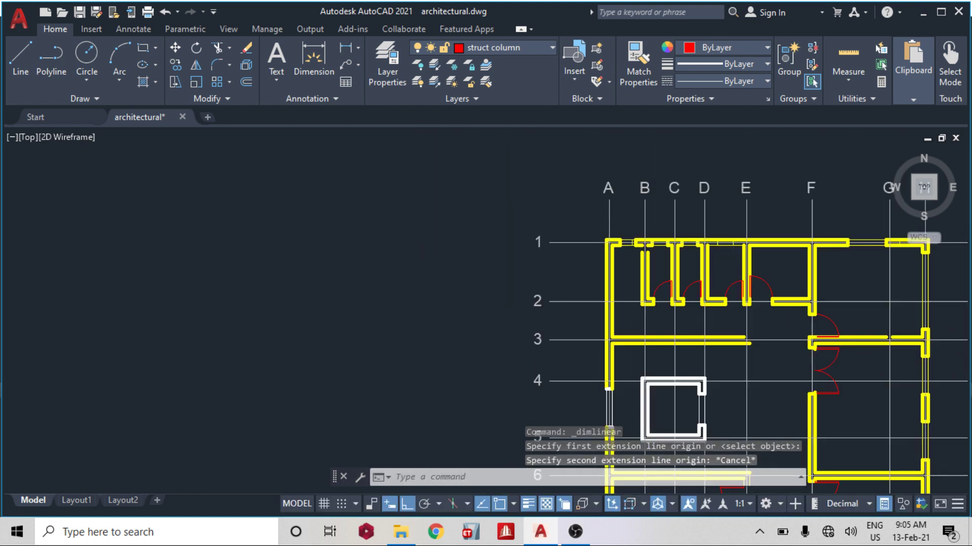
middle_click_drag(223, 277, 390, 271)
scroll(259, 233, "up", 8)
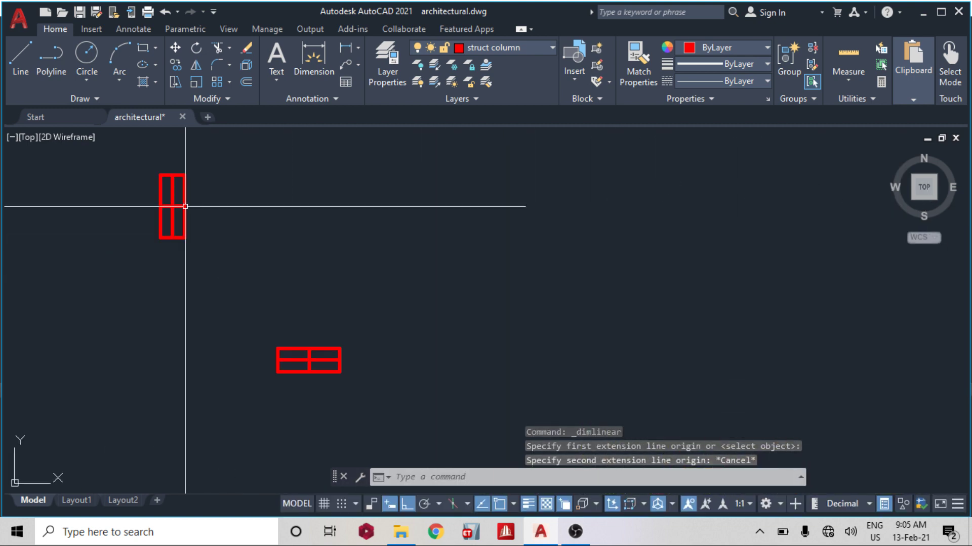
scroll(253, 219, "down", 3)
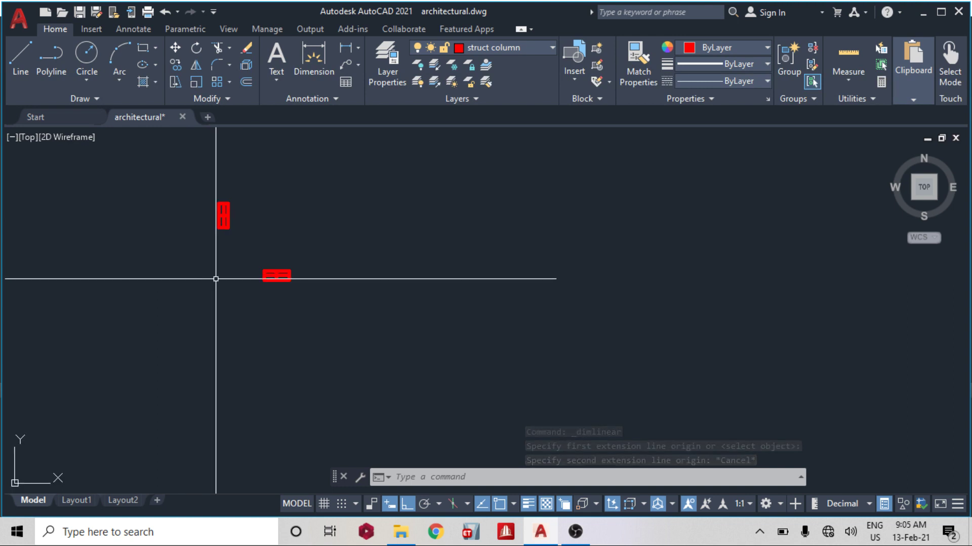
scroll(234, 208, "down", 2)
scroll(235, 208, "down", 2)
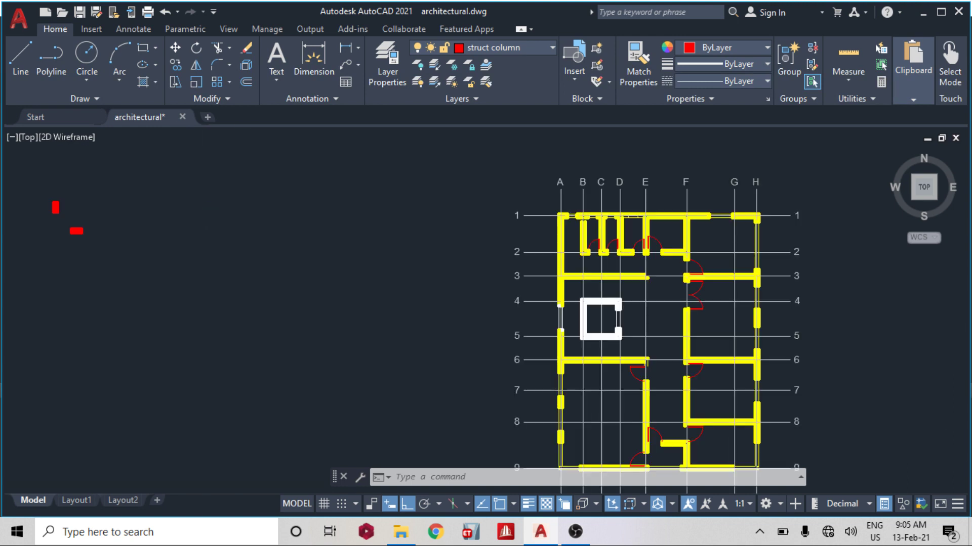
scroll(510, 219, "up", 2)
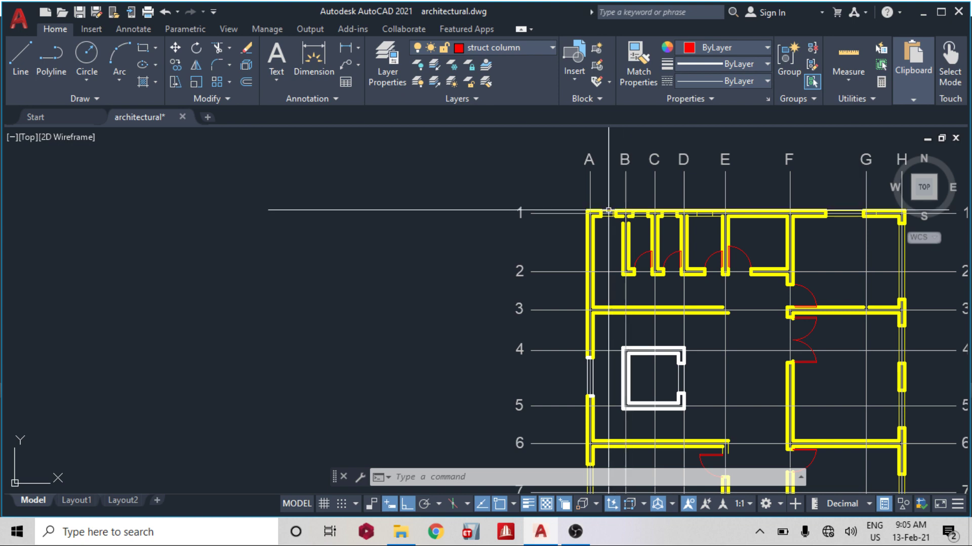
Copy the vertical column's outline from its centre onto grid line A at grid 1, with its top edge flush with the outer wall face.
middle_click_drag(590, 271, 624, 271)
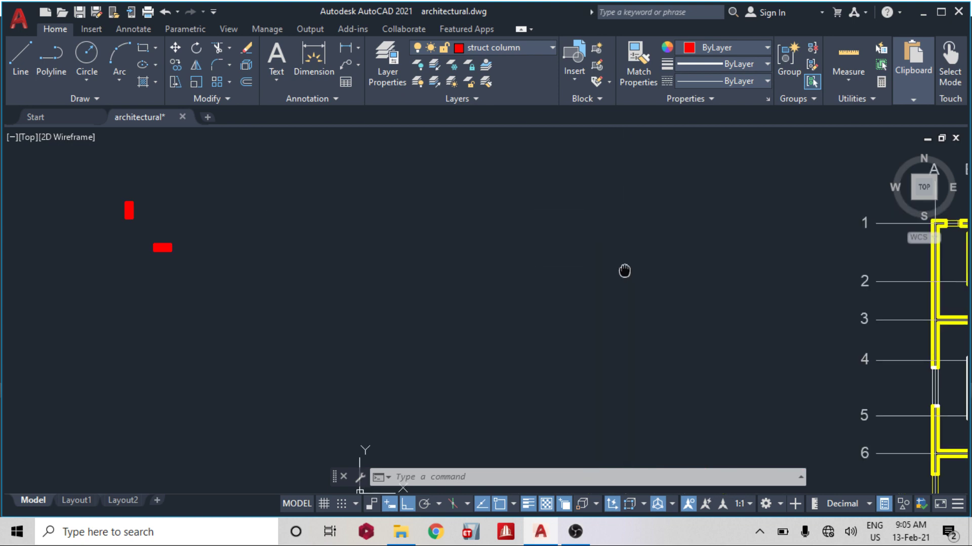
scroll(145, 207, "up", 3)
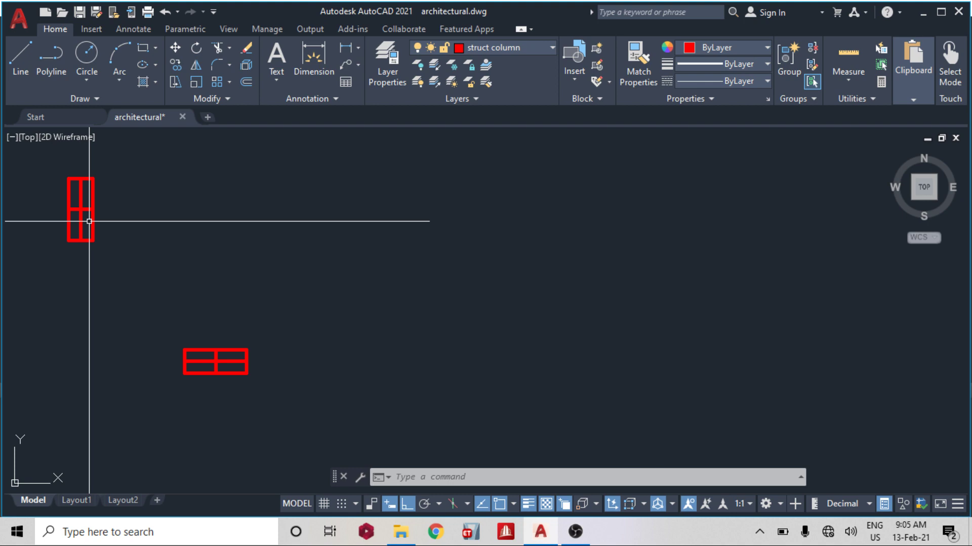
left_click(89, 222)
type("co")
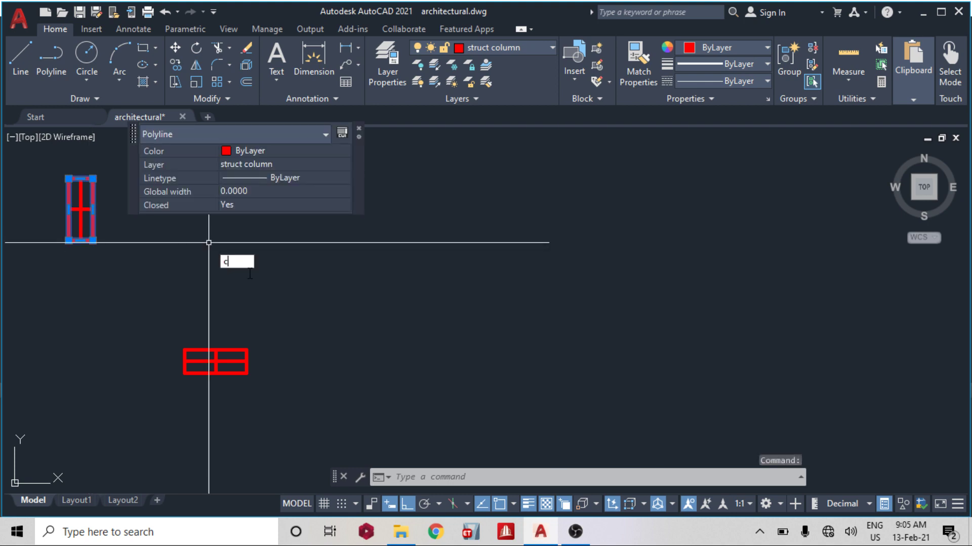
key("Return")
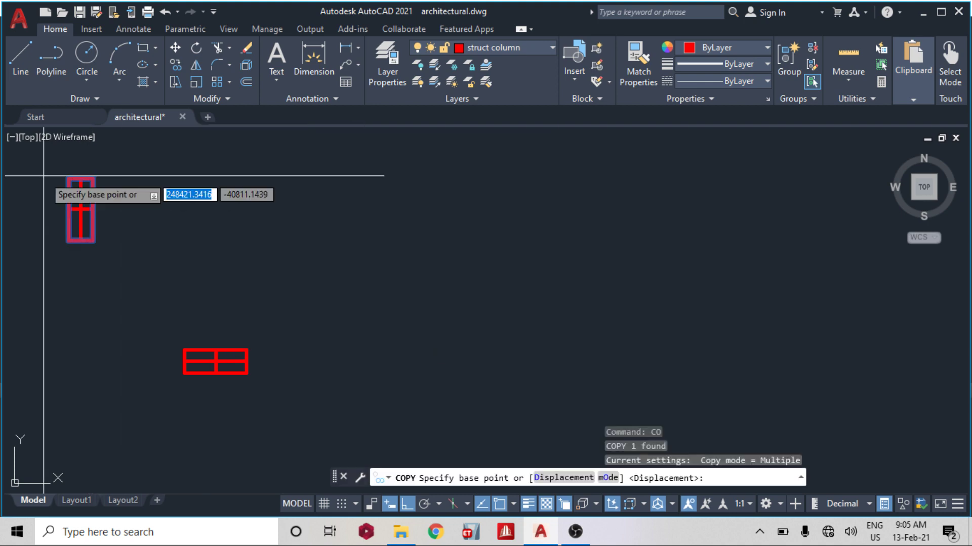
left_click(80, 209)
scroll(160, 185, "down", 3)
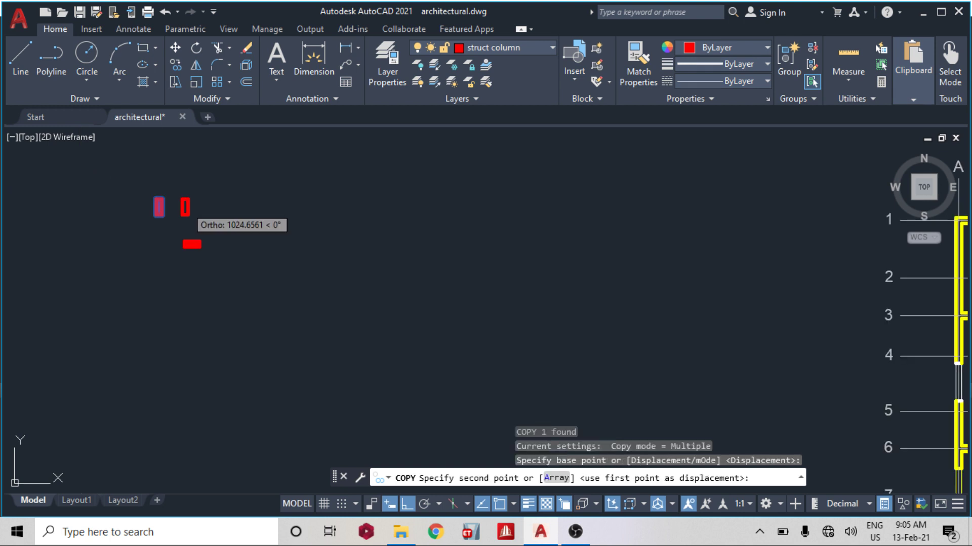
middle_click_drag(911, 253, 362, 253)
scroll(469, 195, "up", 6)
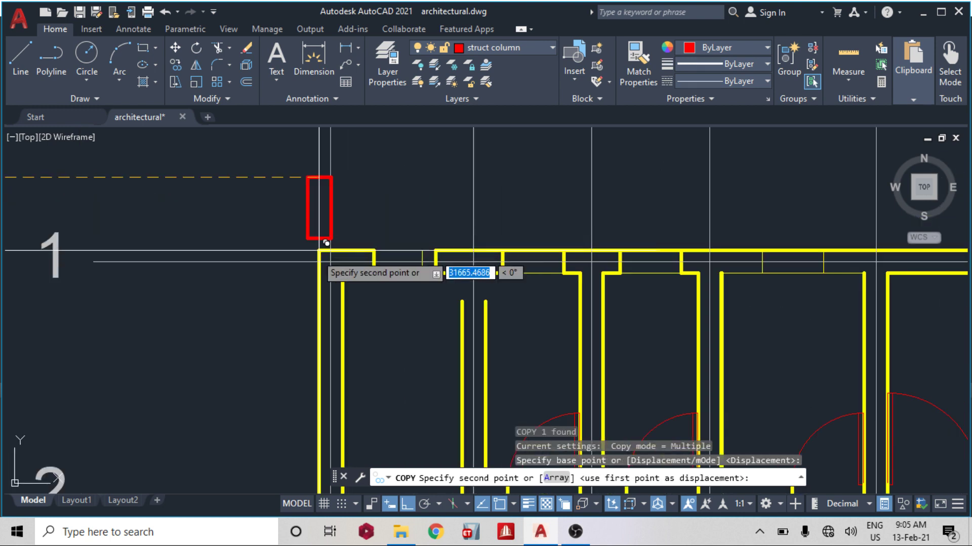
left_click(330, 250)
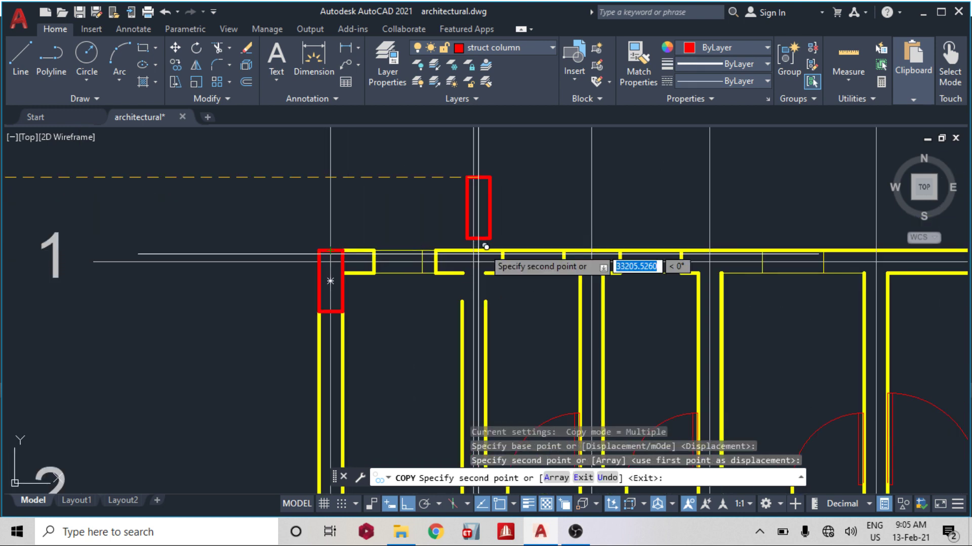
Measure the spacing along grid line 1 from the column at grid A to grid line C.
scroll(480, 238, "down", 3)
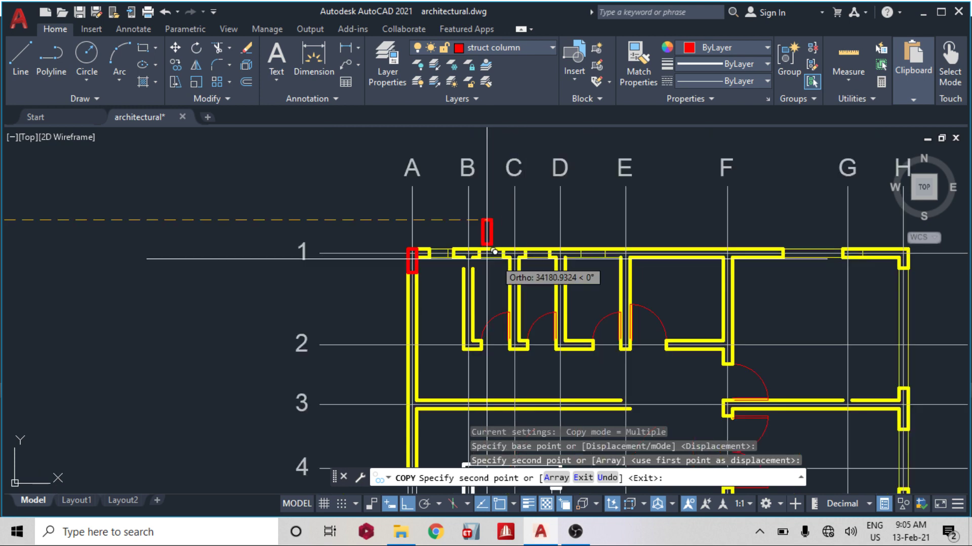
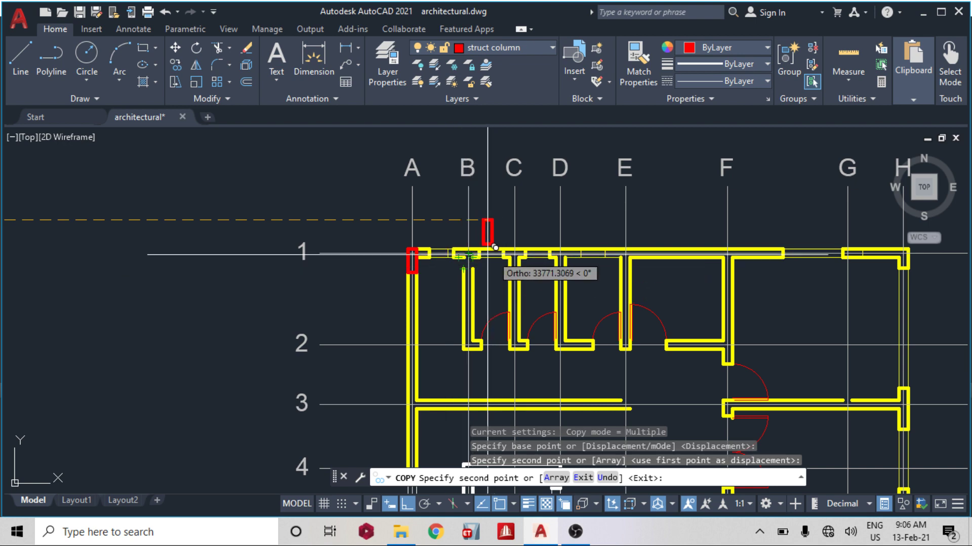
key("Escape")
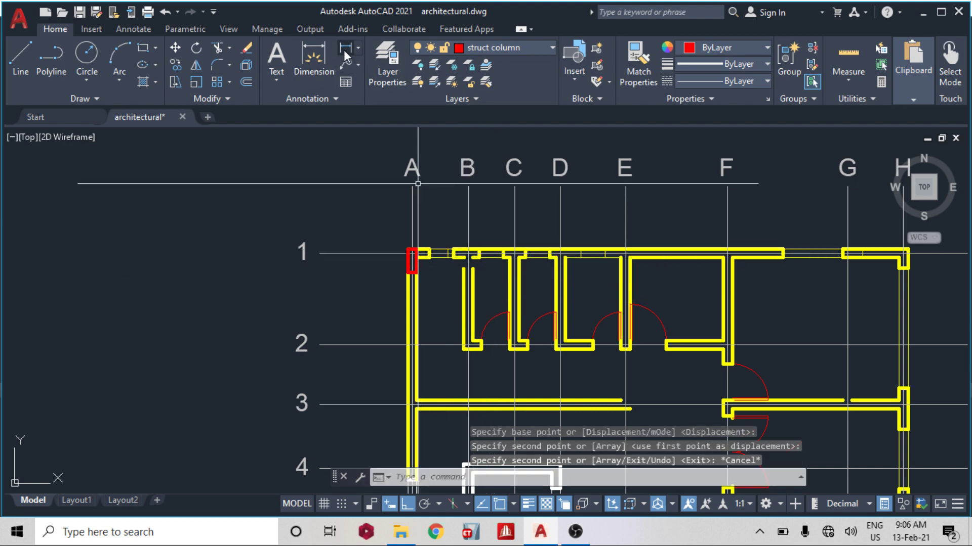
type("dli")
key("Return")
scroll(411, 263, "up", 2)
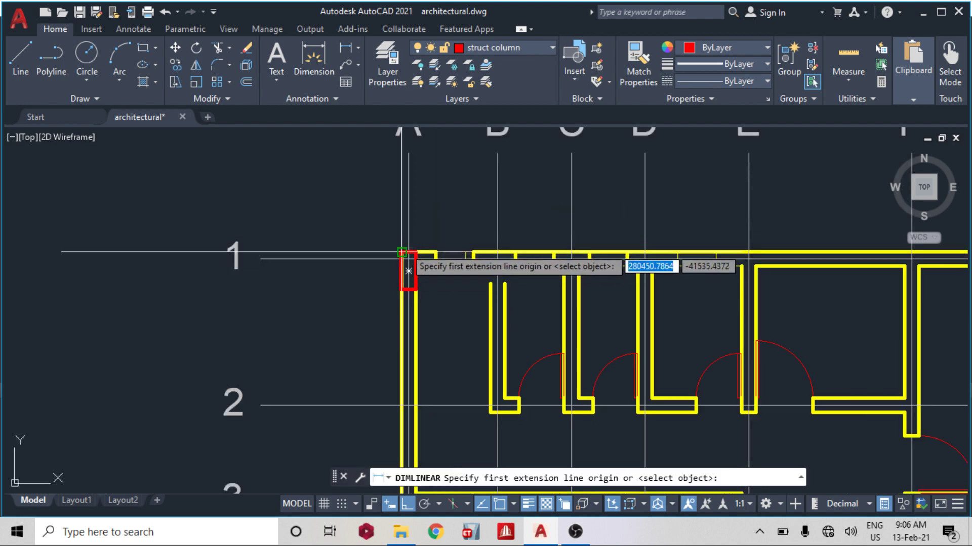
left_click(408, 271)
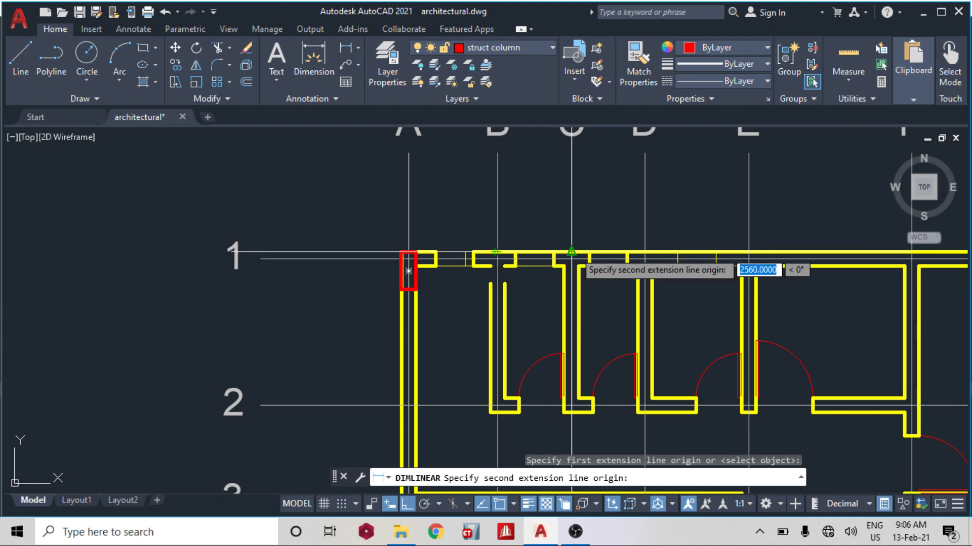
key("Escape")
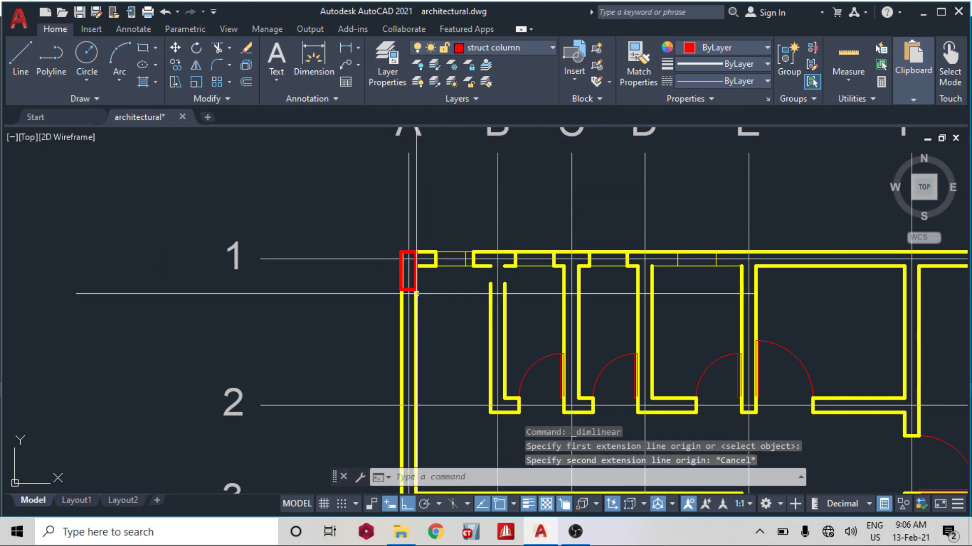
Copy the column outline at A-1 from its top edge midpoint onto grid line C, flush with the outer wall face along grid 1.
mouse_move(408, 290)
left_click(463, 343)
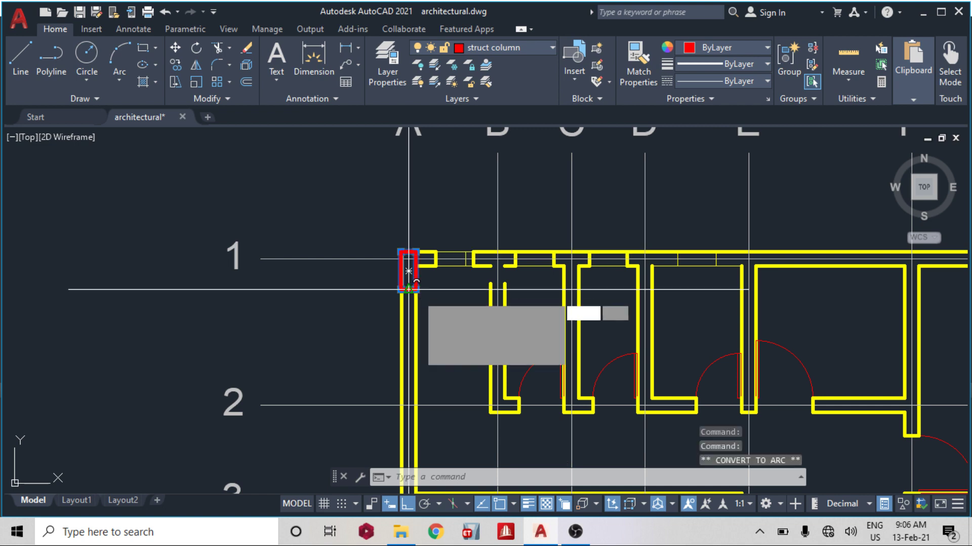
key("Escape")
type("co")
key("Return")
scroll(414, 251, "up", 4)
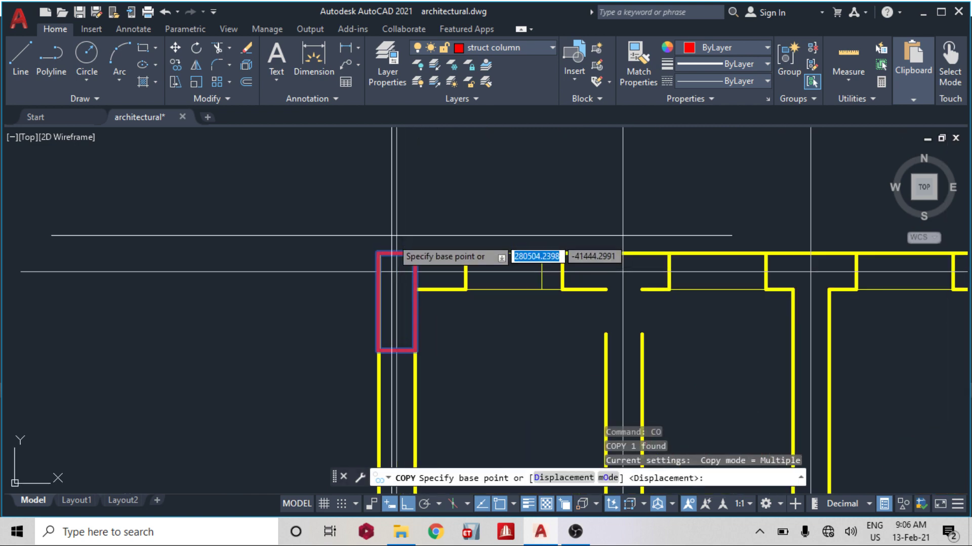
left_click(415, 253)
scroll(405, 256, "down", 4)
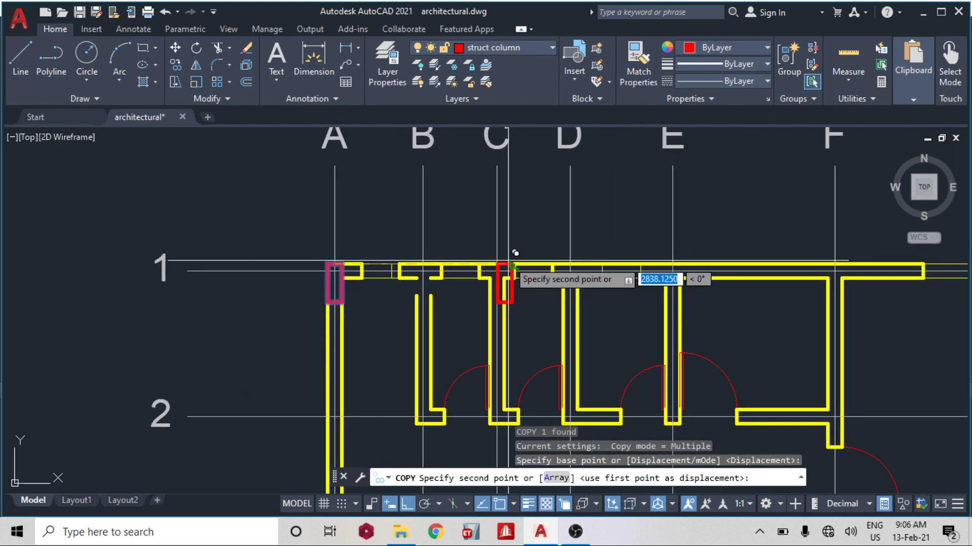
scroll(510, 261, "up", 4)
left_click(479, 267)
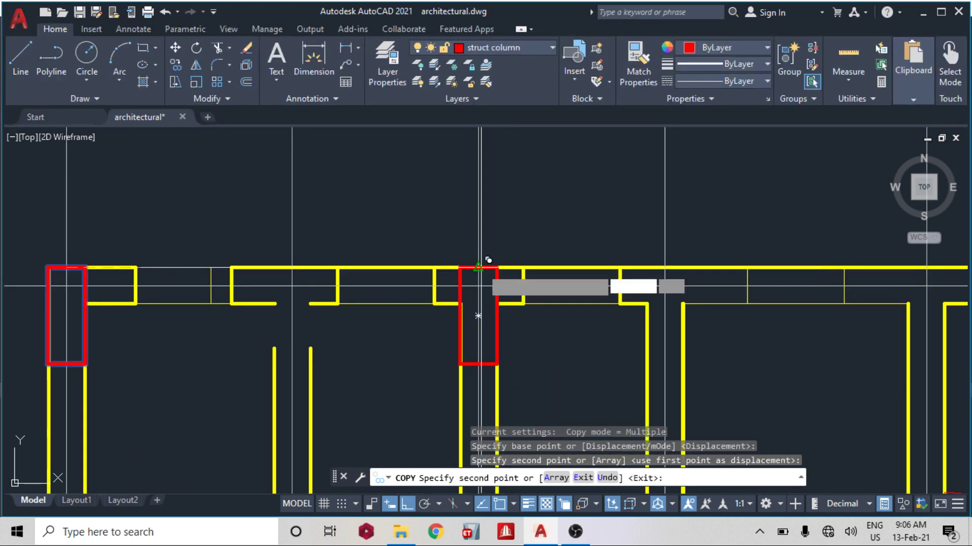
Place further copies of the vertical column on grid lines E and F along grid 1, flush with the outer wall face.
scroll(483, 256, "down", 2)
left_click(552, 258)
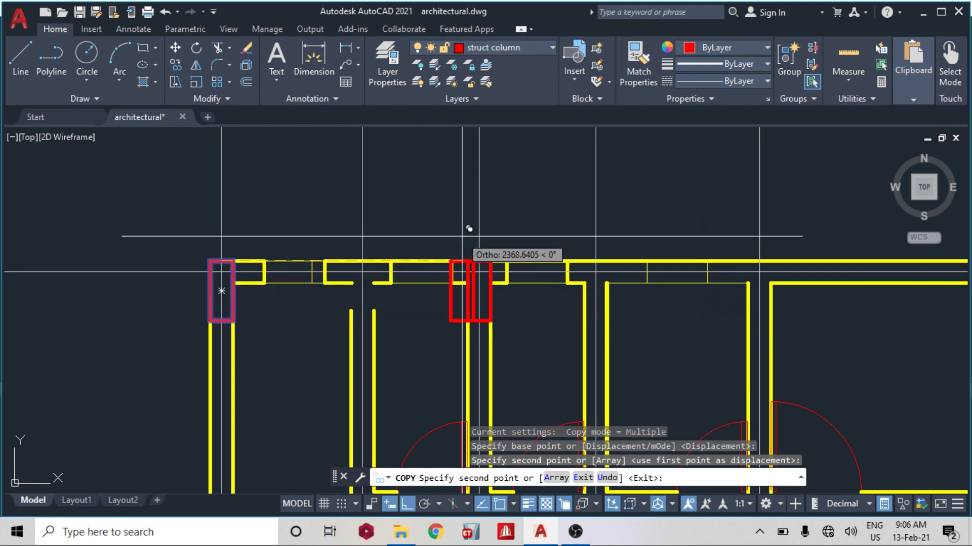
middle_click_drag(559, 233, 504, 247)
scroll(518, 234, "down", 2)
middle_click_drag(551, 269, 491, 277)
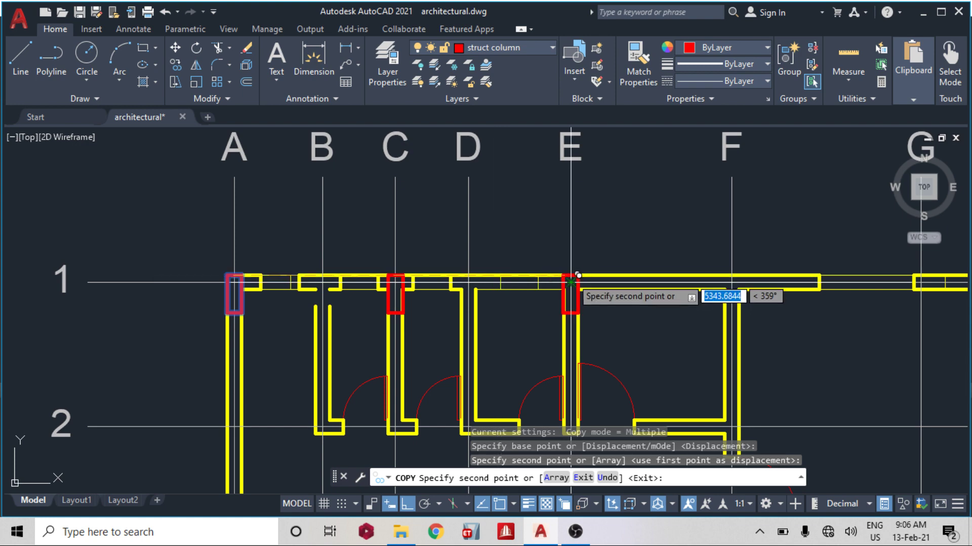
left_click(577, 268)
middle_click_drag(689, 272, 441, 270)
left_click(607, 270)
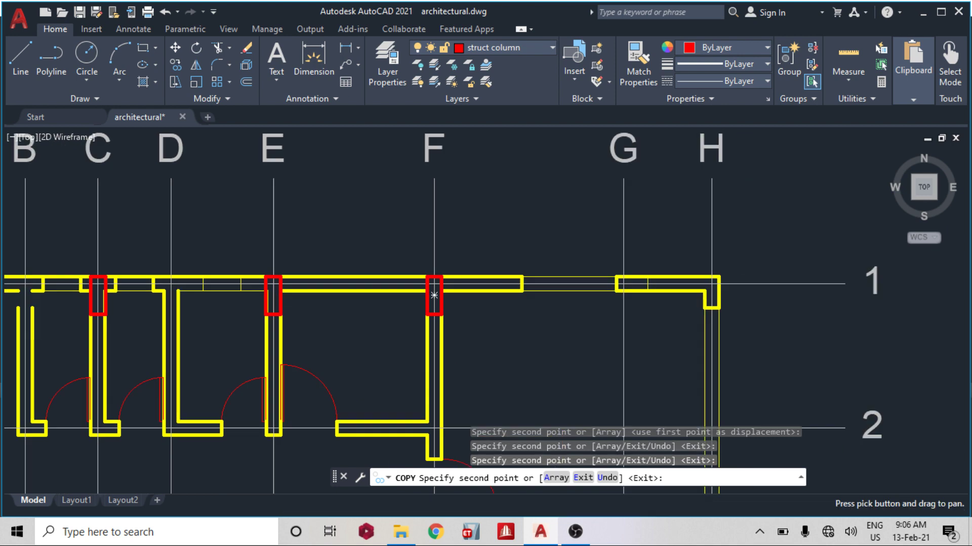
scroll(706, 270, "up", 2)
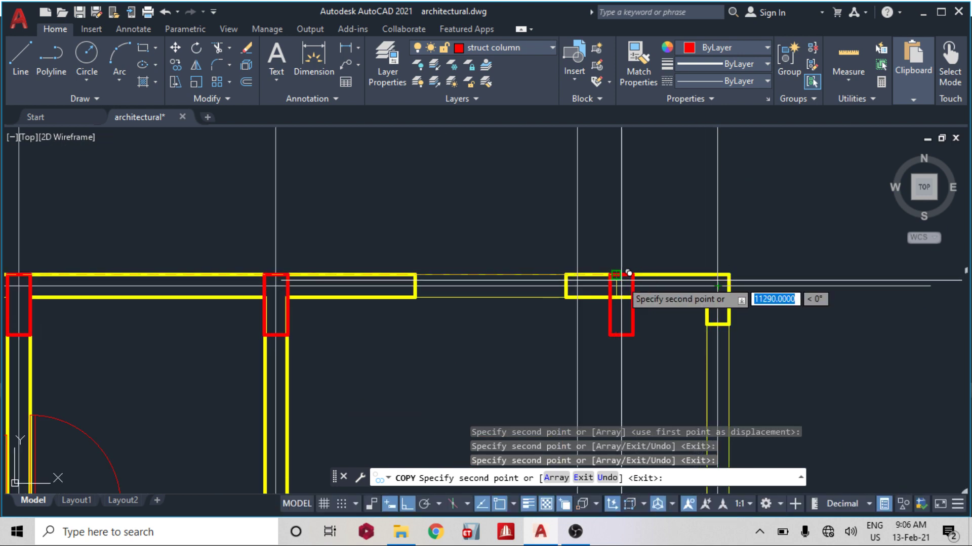
key("Escape")
Copy the horizontal column symbol's outline from its right edge midpoint into the outer wall corner at grid H-1, its long side along grid 1.
scroll(700, 274, "down", 3)
mouse_move(188, 269)
middle_mouse_down()
mouse_move(498, 262)
mouse_move(706, 274)
middle_mouse_up()
scroll(498, 262, "down", 1)
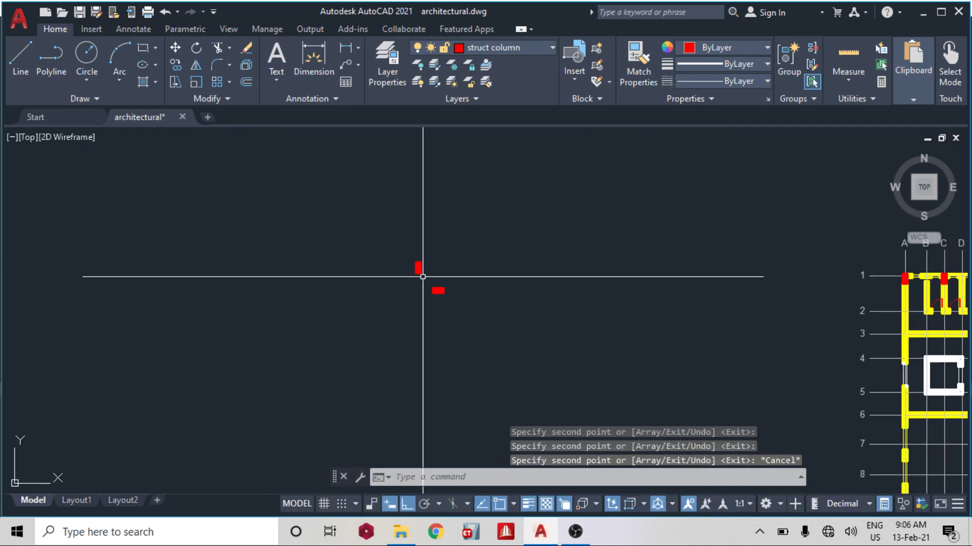
scroll(422, 277, "up", 8)
left_click(489, 264)
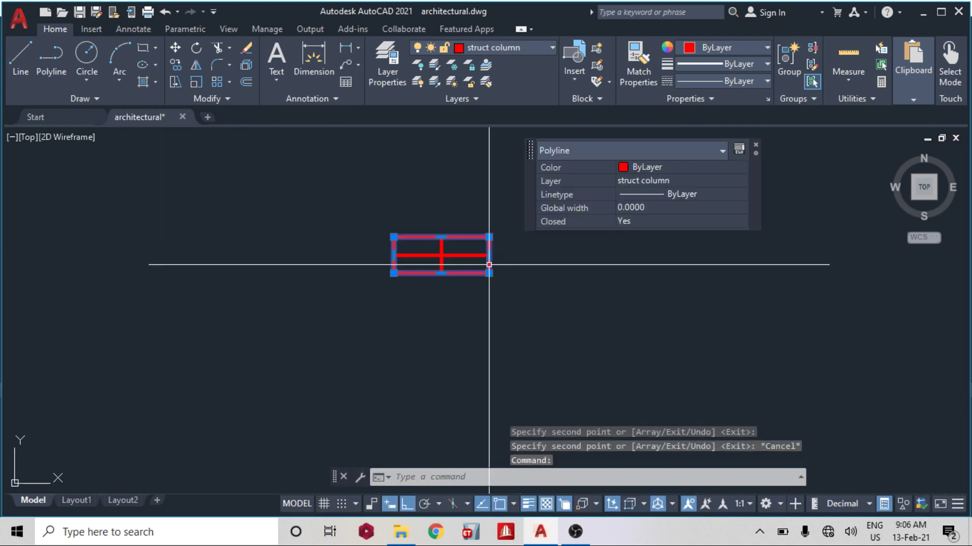
type("co")
key("Return")
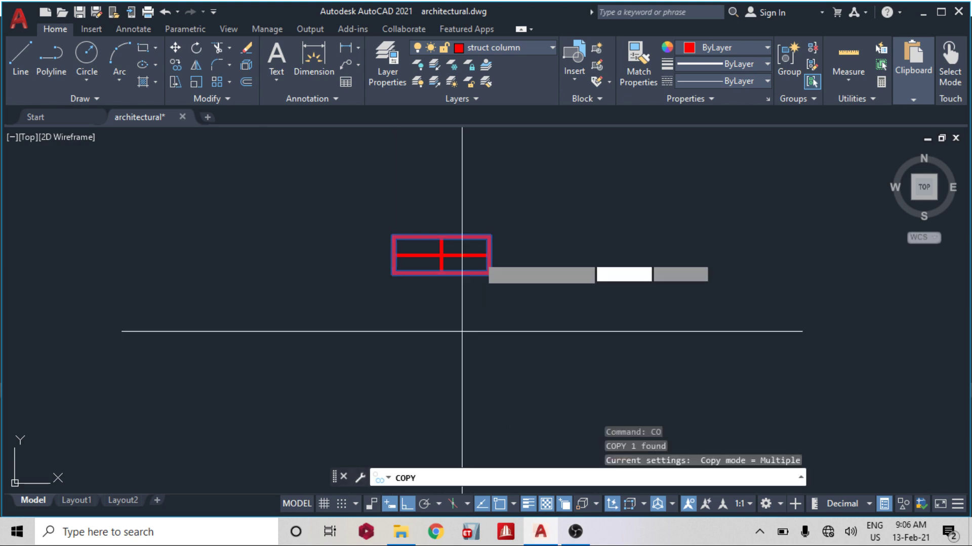
left_click(489, 258)
scroll(494, 258, "down", 5)
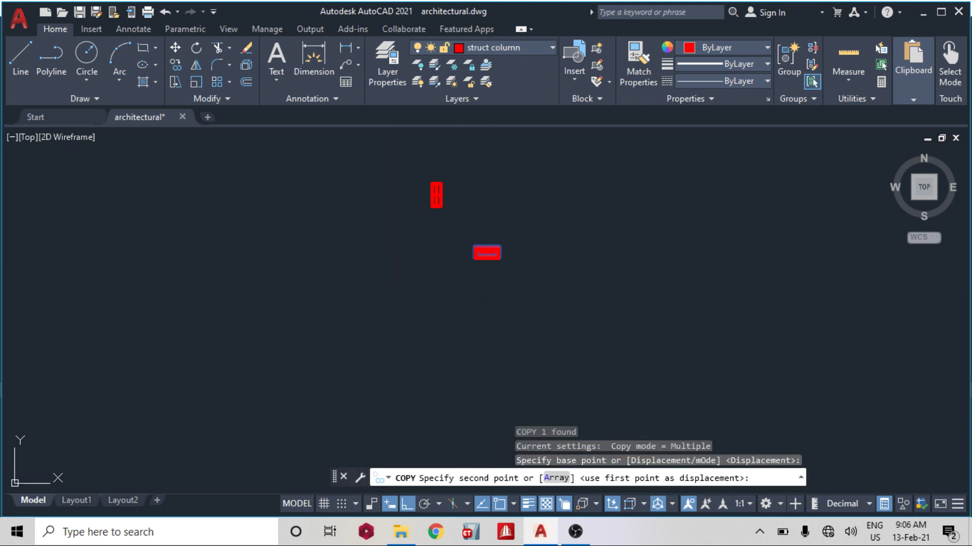
scroll(620, 253, "down", 3)
middle_click_drag(434, 281, 130, 282)
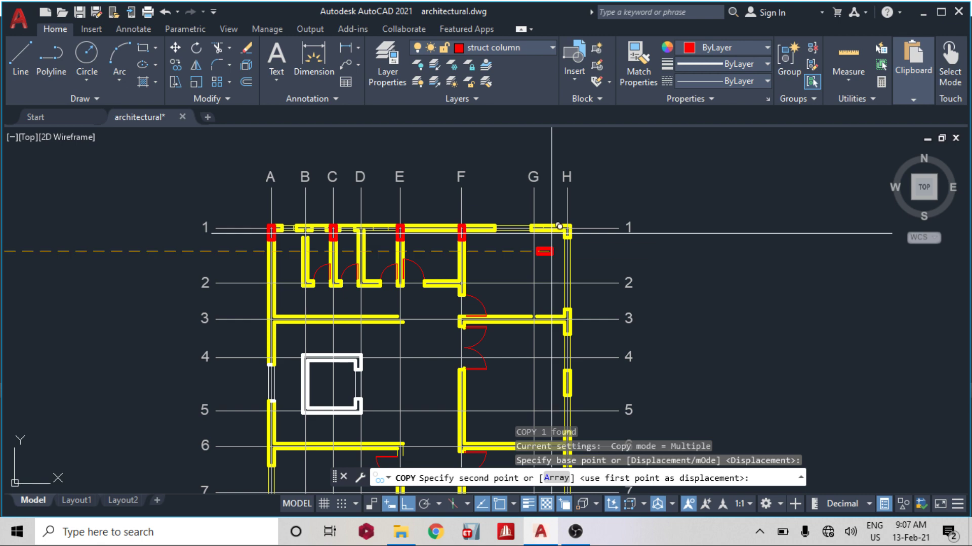
scroll(566, 228, "up", 8)
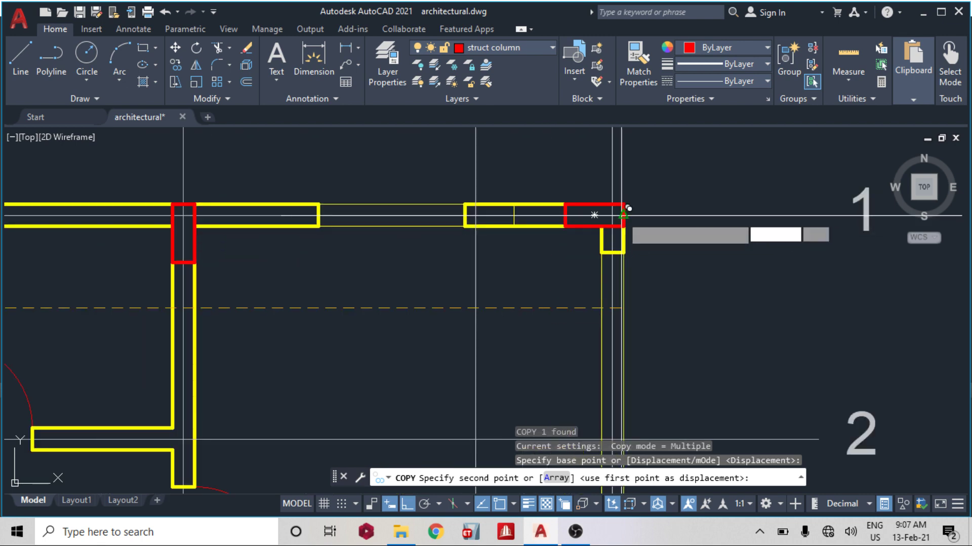
left_click(628, 208)
key("Escape")
Measure from the column at F-1 across to grid line H and down to grid line 3.
scroll(582, 269, "down", 6)
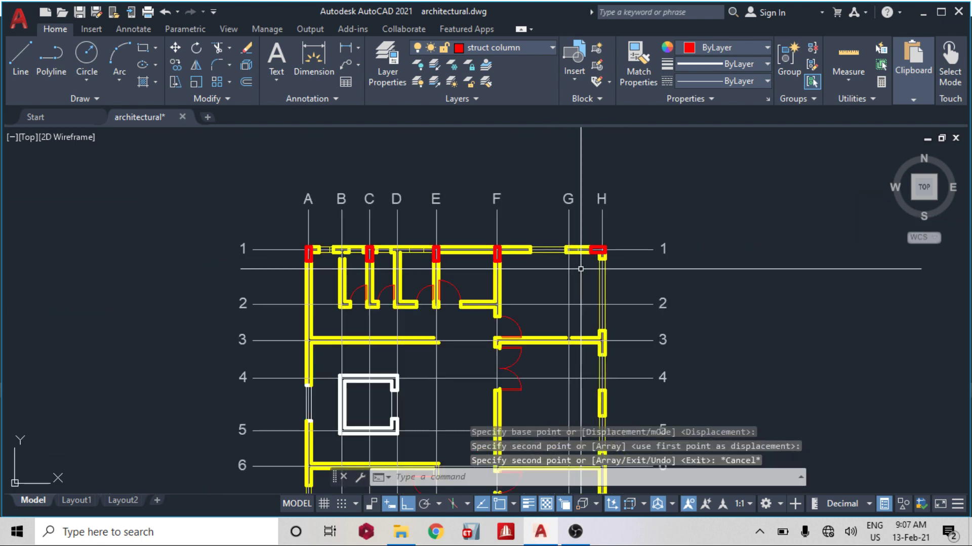
middle_click_drag(580, 269, 564, 252)
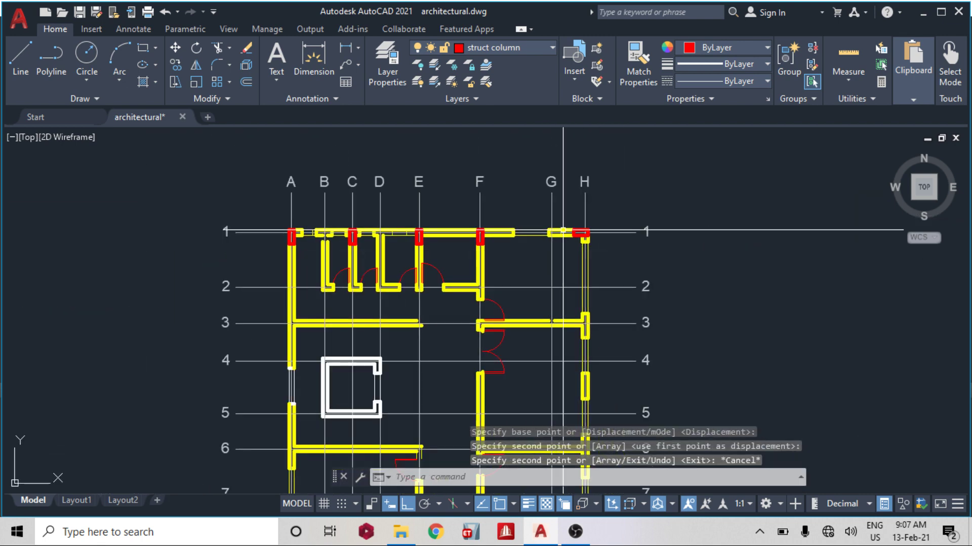
left_click(347, 49)
scroll(480, 241, "up", 3)
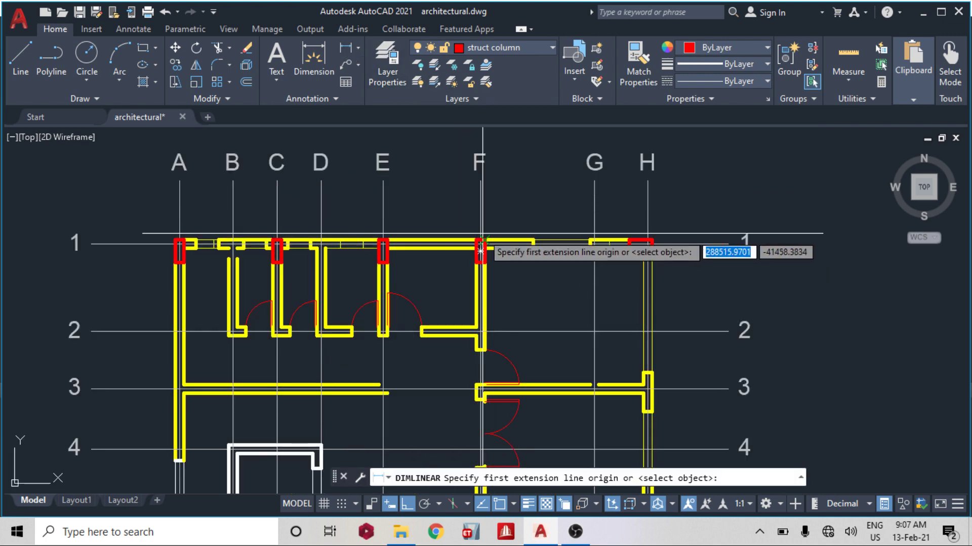
scroll(480, 252, "up", 4)
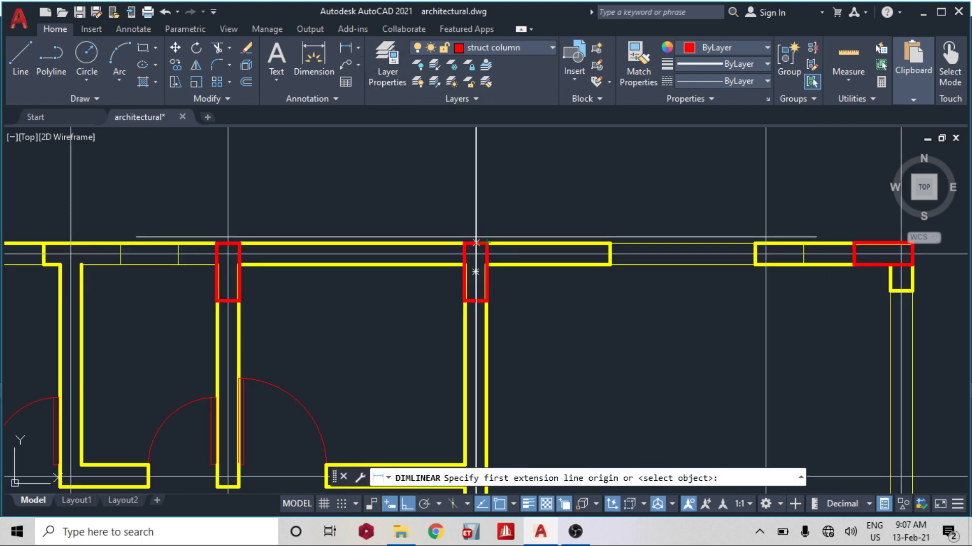
left_click(901, 253)
middle_click_drag(901, 253, 768, 253)
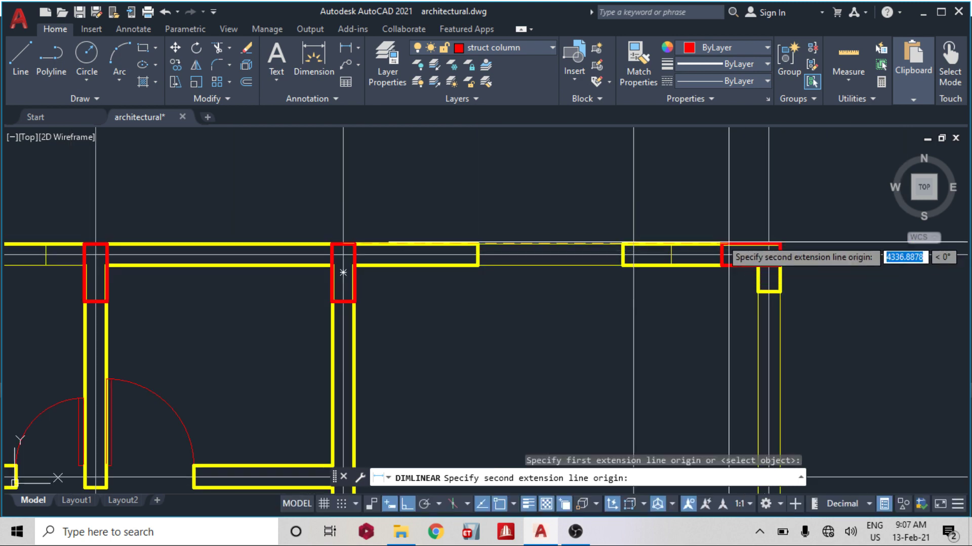
scroll(567, 203, "down", 4)
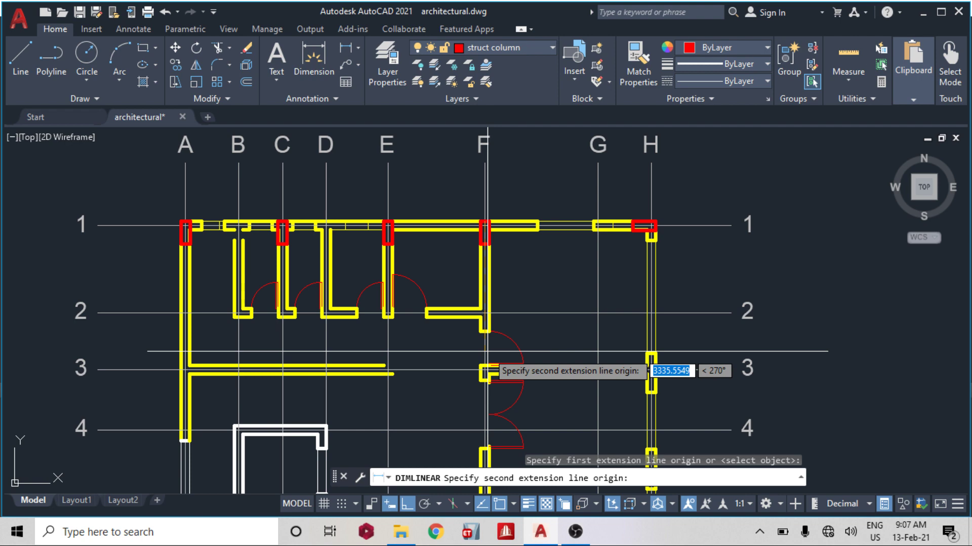
scroll(487, 374, "up", 4)
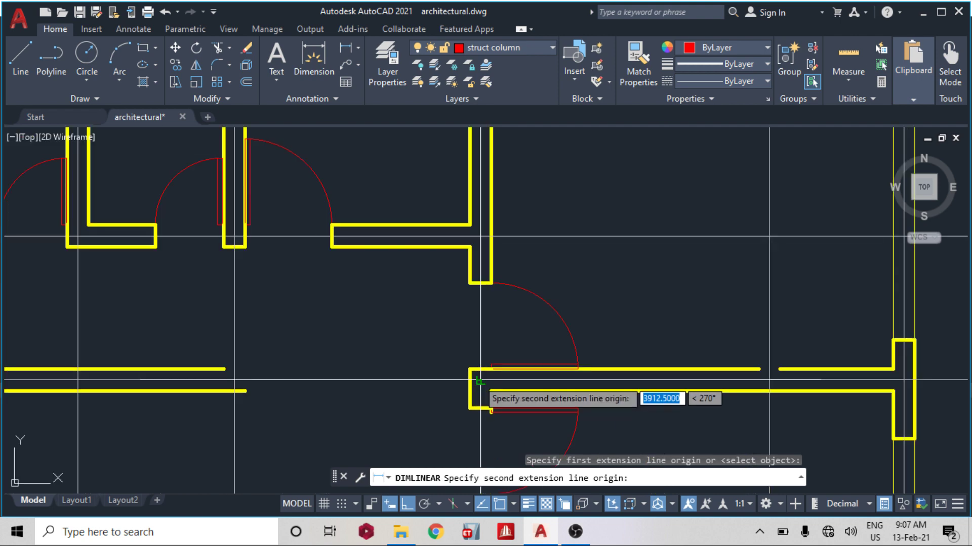
key("Escape")
scroll(636, 340, "down", 3)
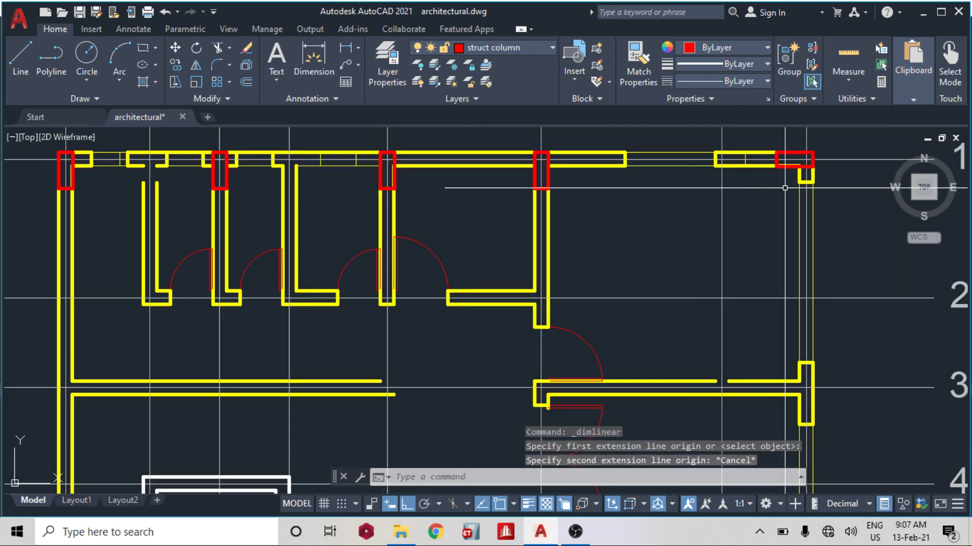
scroll(659, 180, "down", 2)
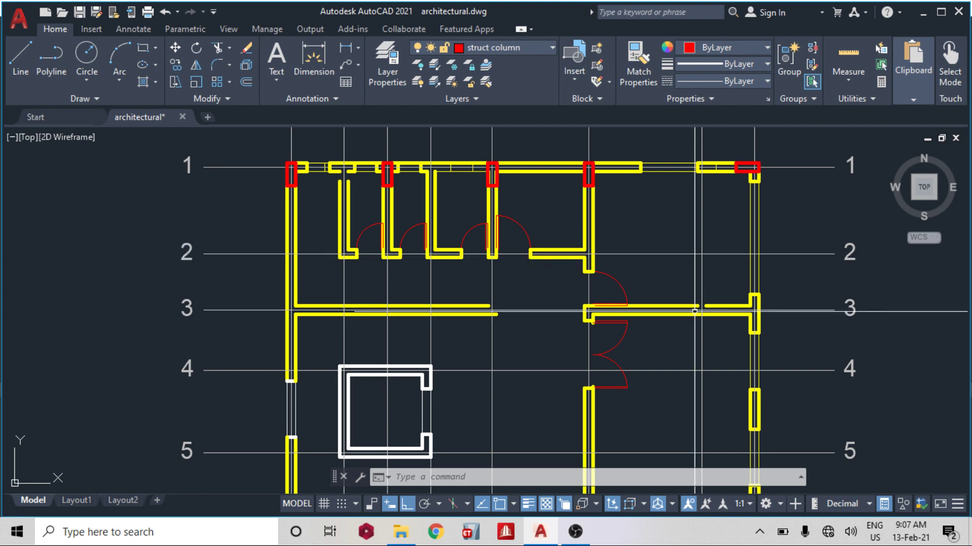
scroll(695, 312, "down", 5)
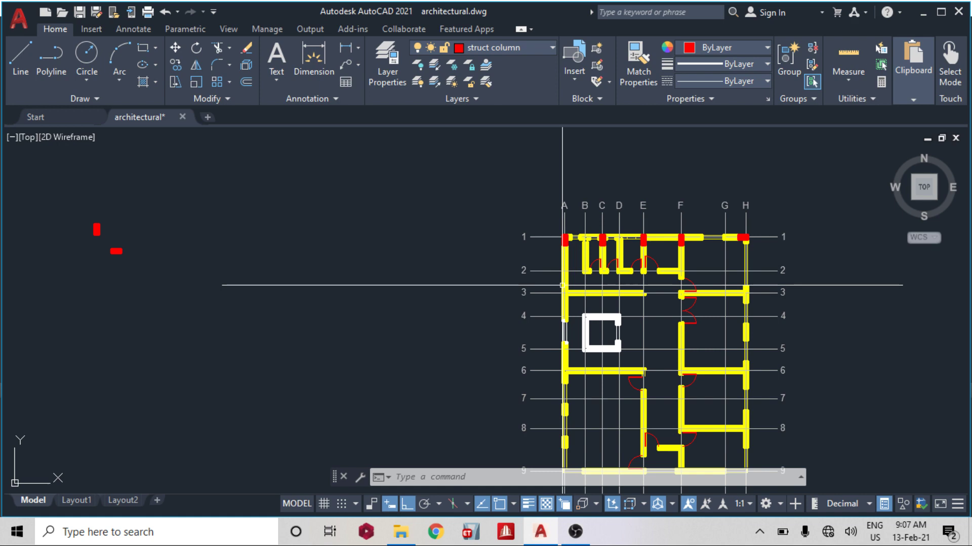
scroll(562, 285, "up", 4)
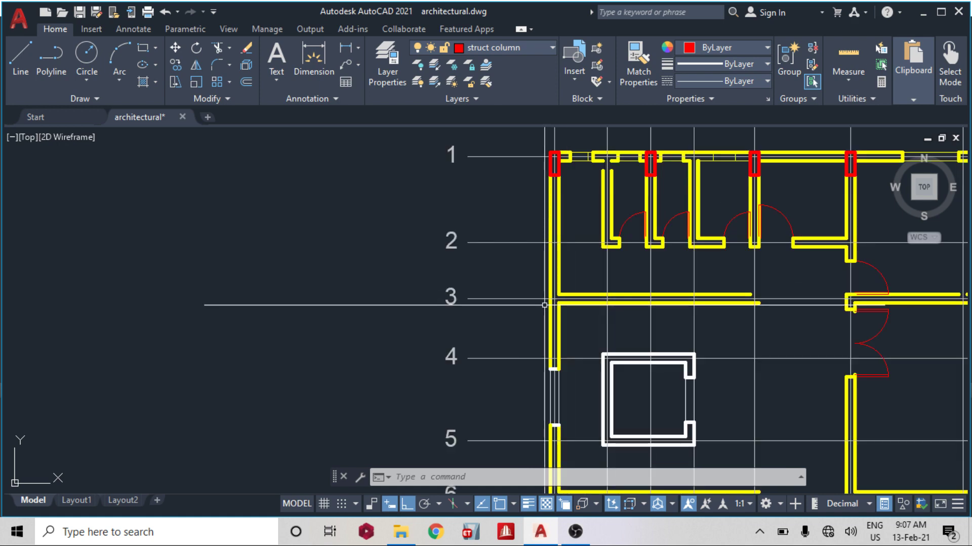
scroll(552, 177, "up", 5)
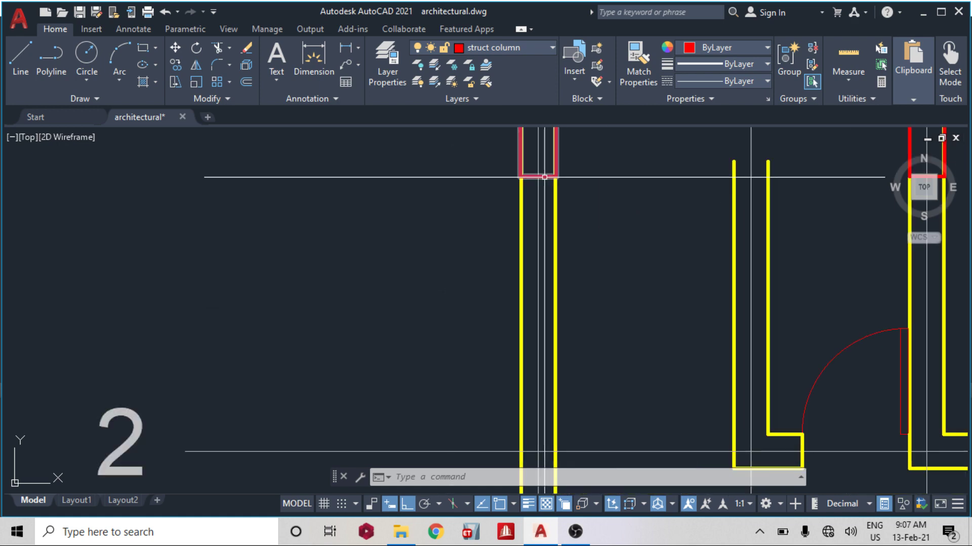
Copy the vertical column symbol's outline by its centre onto the intersection of grid lines A and 3.
scroll(544, 176, "down", 5)
scroll(544, 177, "down", 5)
scroll(302, 226, "up", 8)
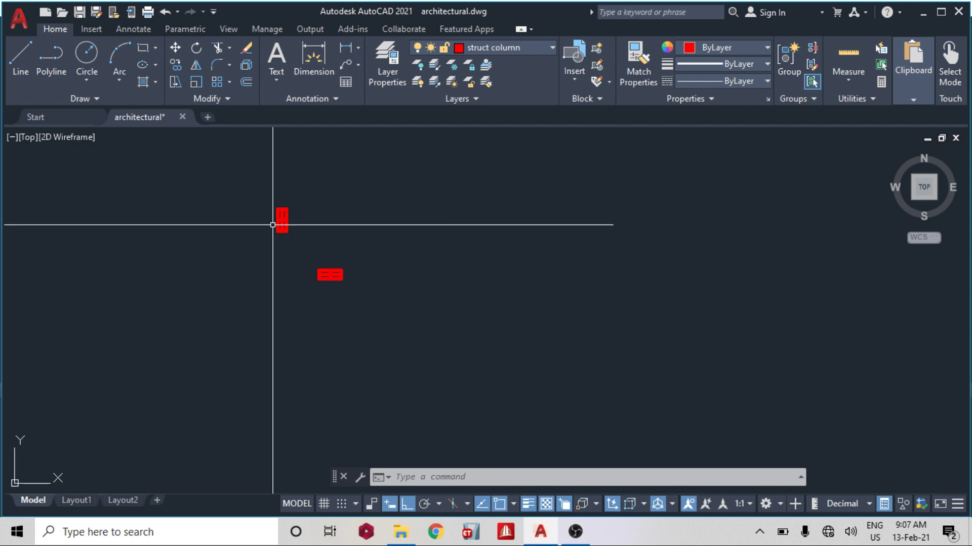
left_click(301, 226)
type("co")
key("Return")
scroll(276, 251, "up", 4)
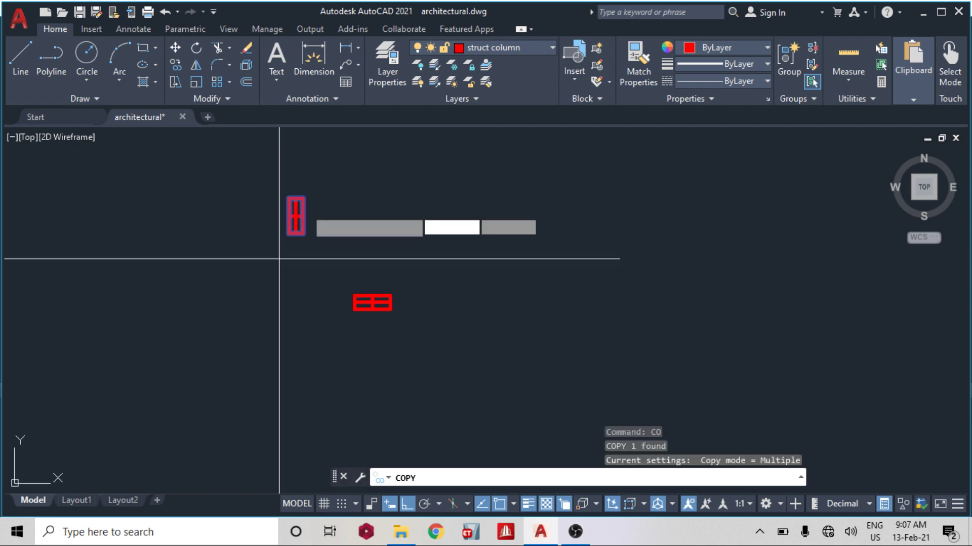
left_click(277, 253)
scroll(319, 192, "down", 8)
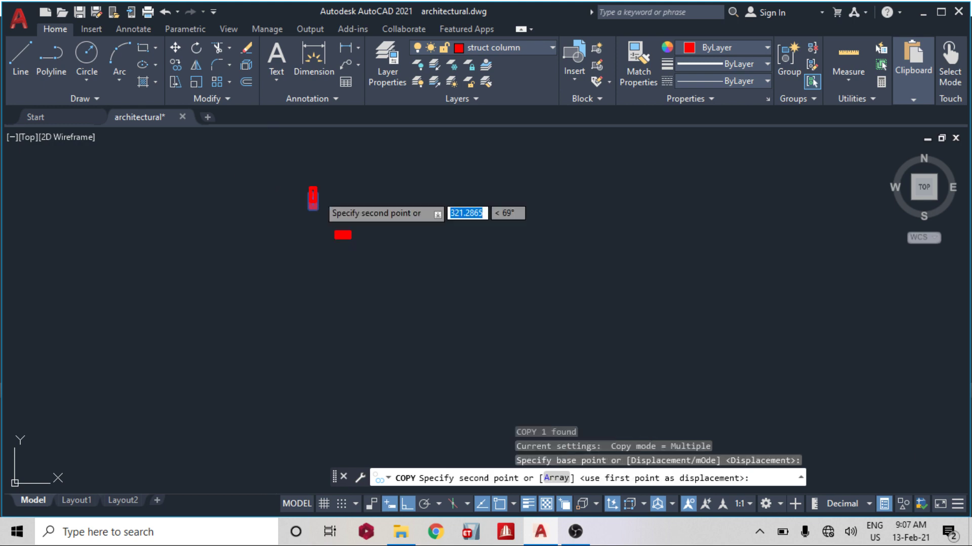
scroll(313, 198, "down", 3)
scroll(473, 201, "up", 10)
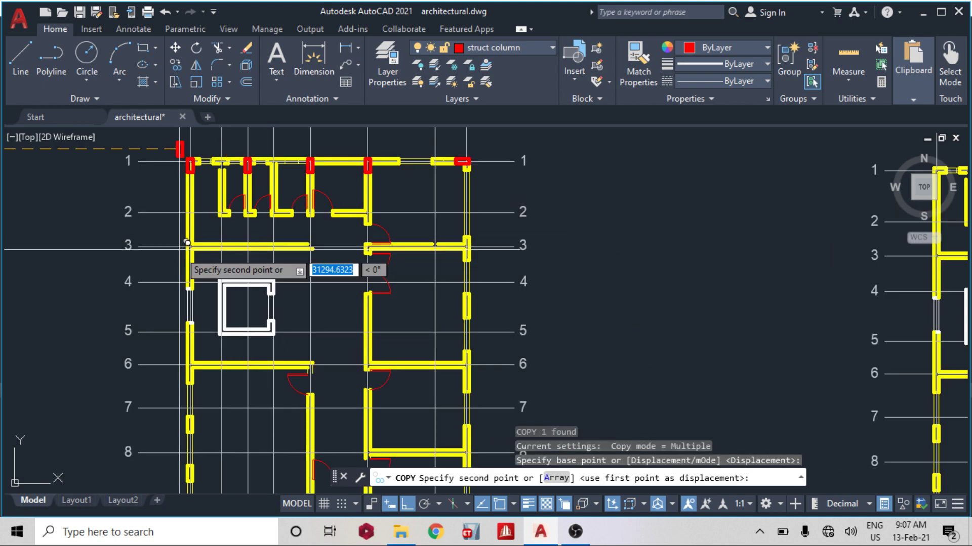
left_click(226, 220)
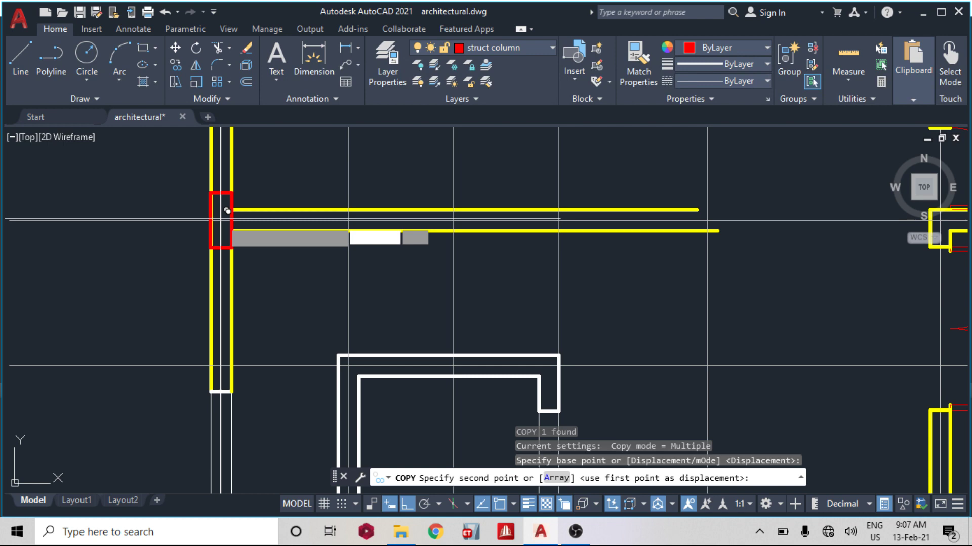
scroll(391, 234, "down", 5)
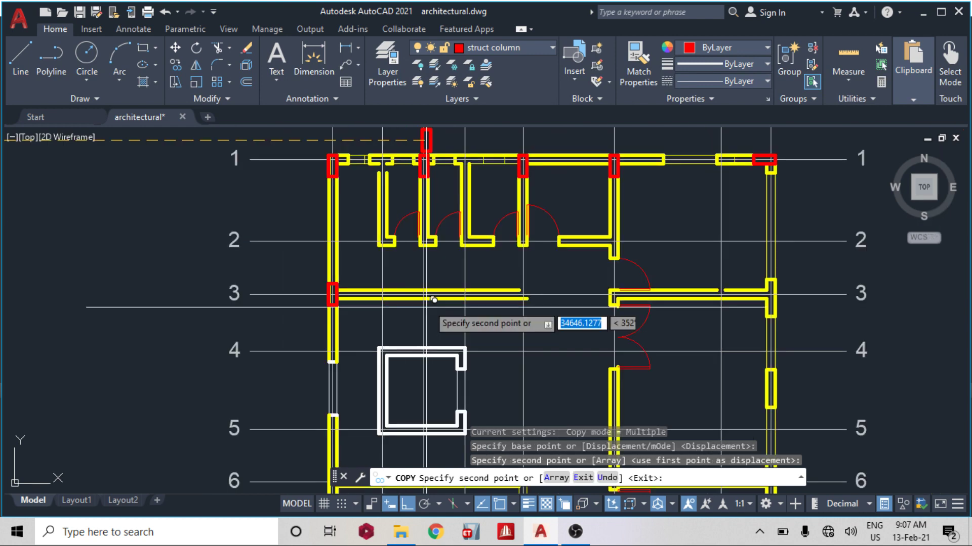
scroll(425, 284, "up", 5)
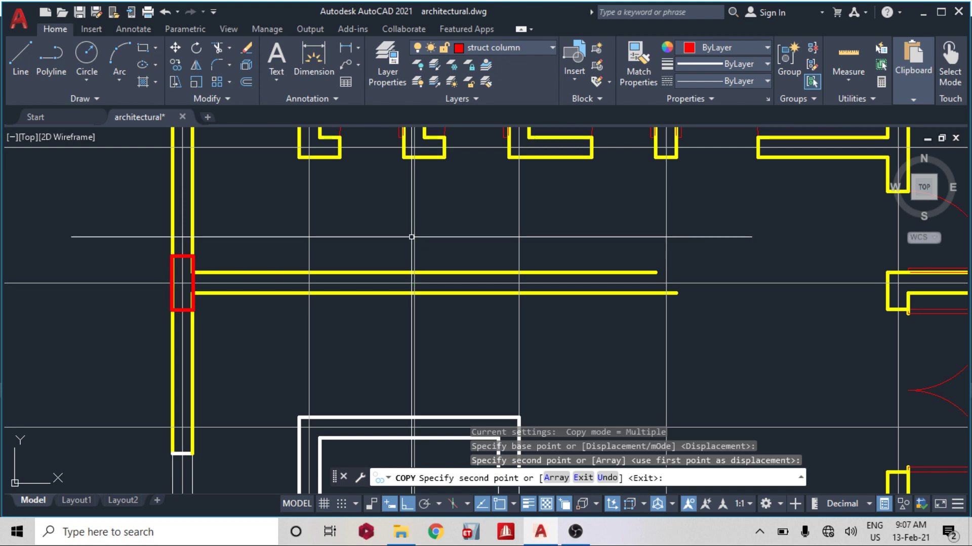
key("Escape")
Copy the horizontal column symbol's outline by its centre onto the intersection of grid lines C and 3.
scroll(430, 271, "down", 4)
middle_click_drag(429, 271, 743, 262)
scroll(580, 293, "down", 4)
scroll(173, 252, "up", 9)
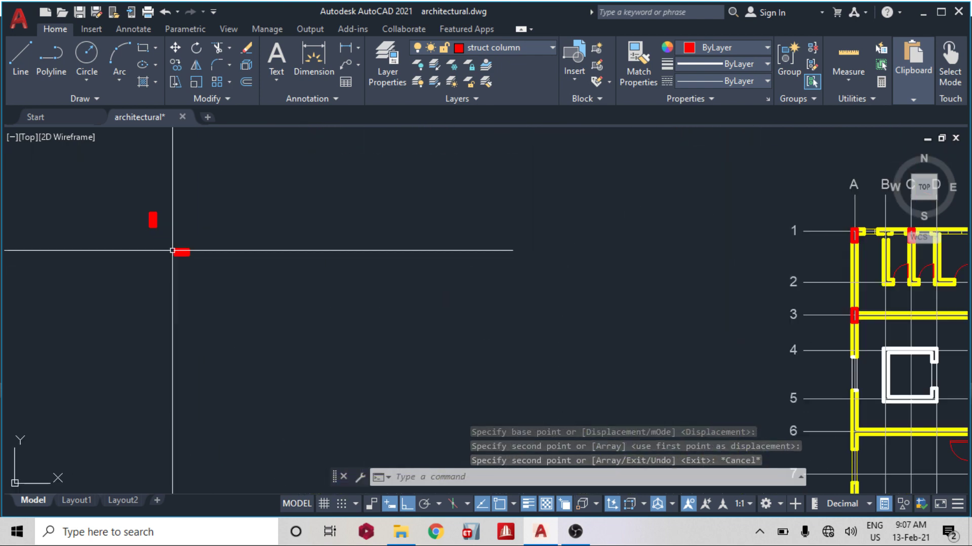
left_click(236, 263)
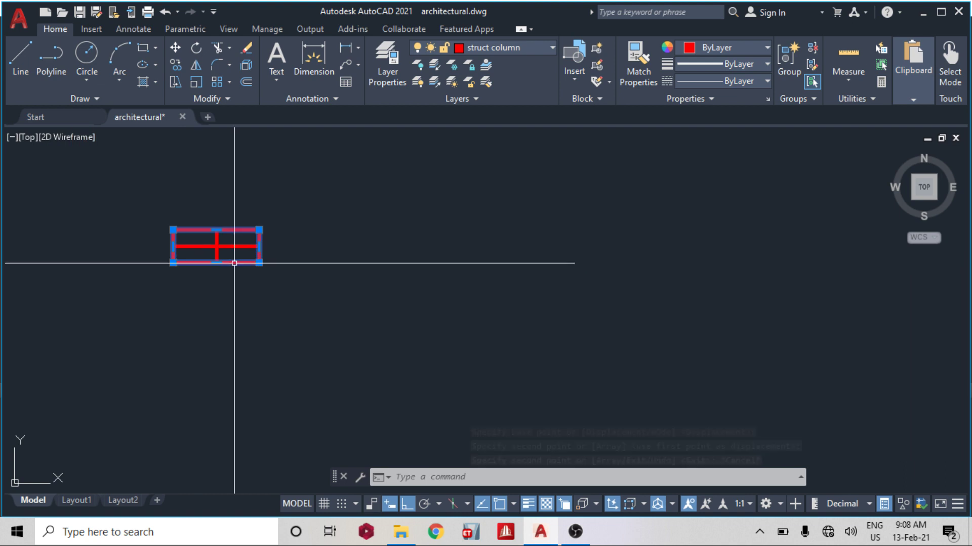
type("co")
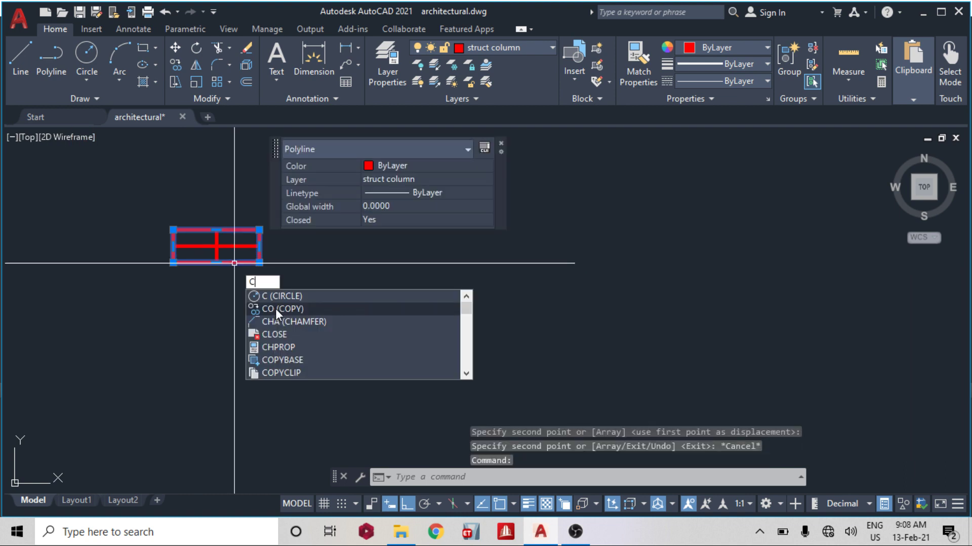
key("Return")
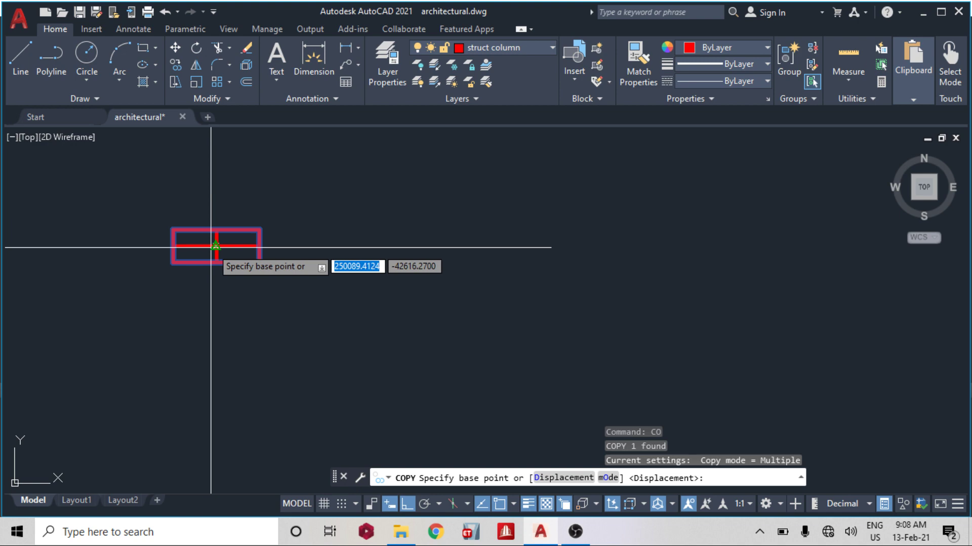
left_click(215, 246)
scroll(218, 248, "down", 8)
scroll(480, 245, "up", 10)
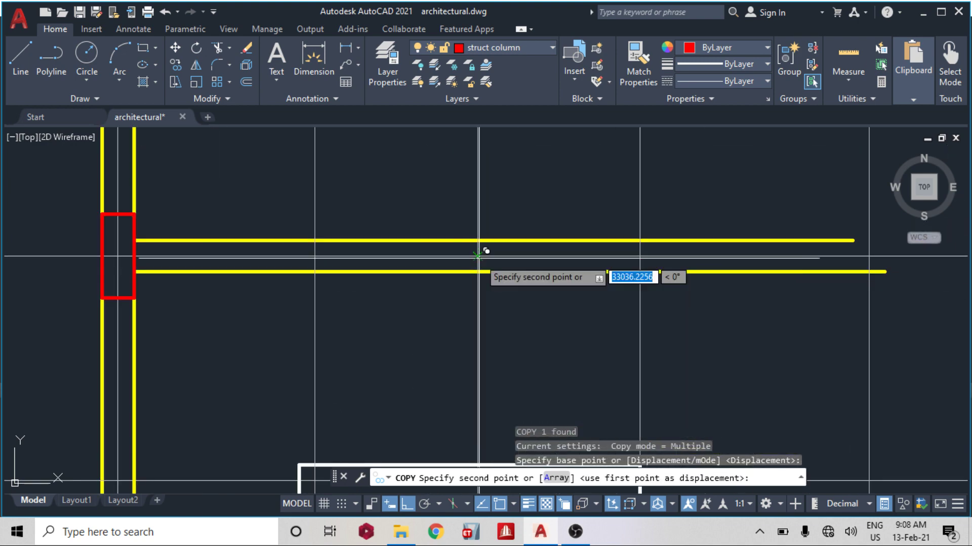
scroll(483, 250, "down", 6)
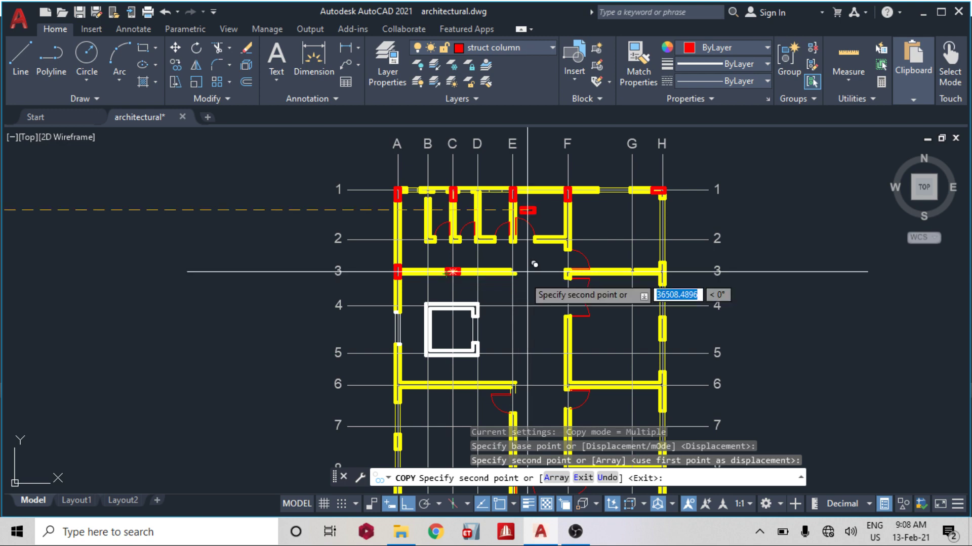
scroll(528, 271, "up", 6)
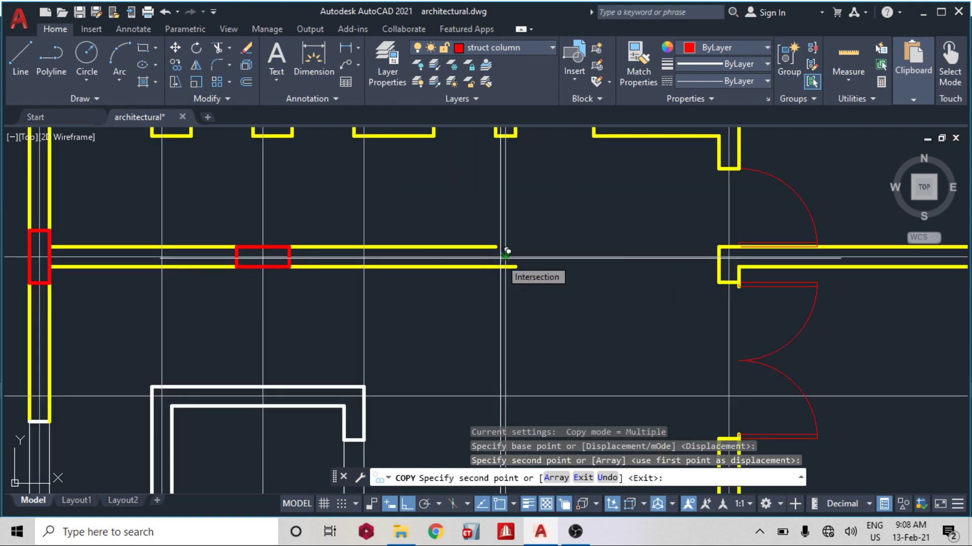
key("Escape")
Copy the horizontal column at H-1, using its grid intersection as base point, onto grid intersection E-3 at the wall end.
scroll(521, 238, "down", 7)
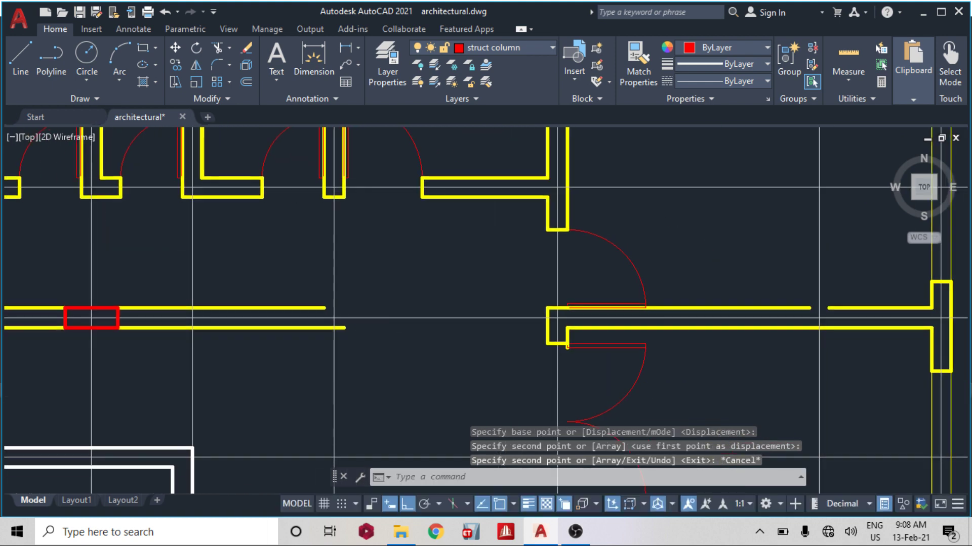
scroll(538, 210, "up", 7)
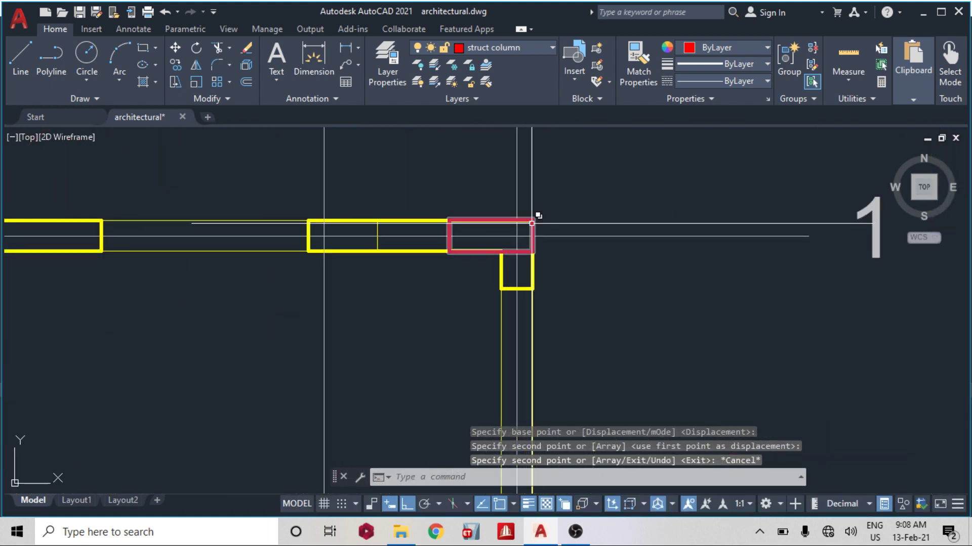
left_click(533, 221)
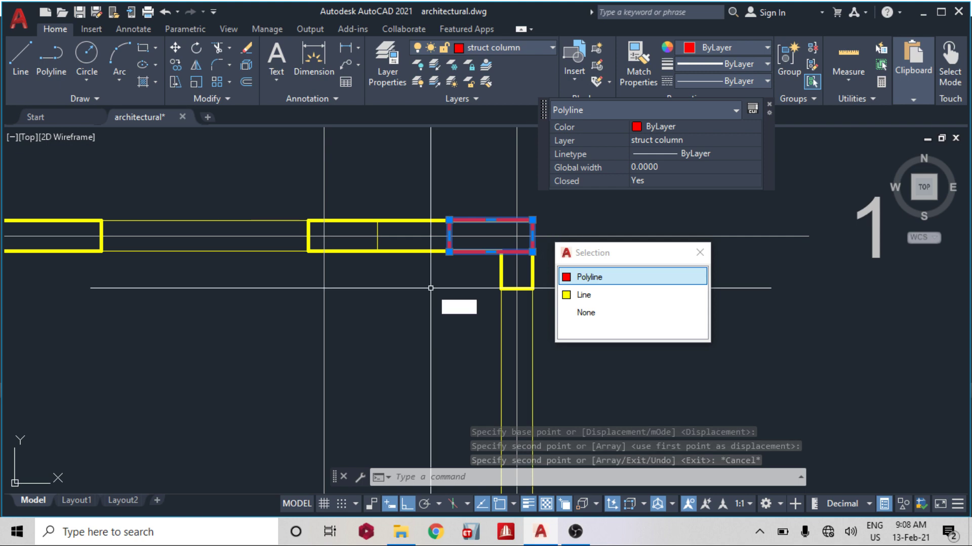
type("c")
left_click(471, 333)
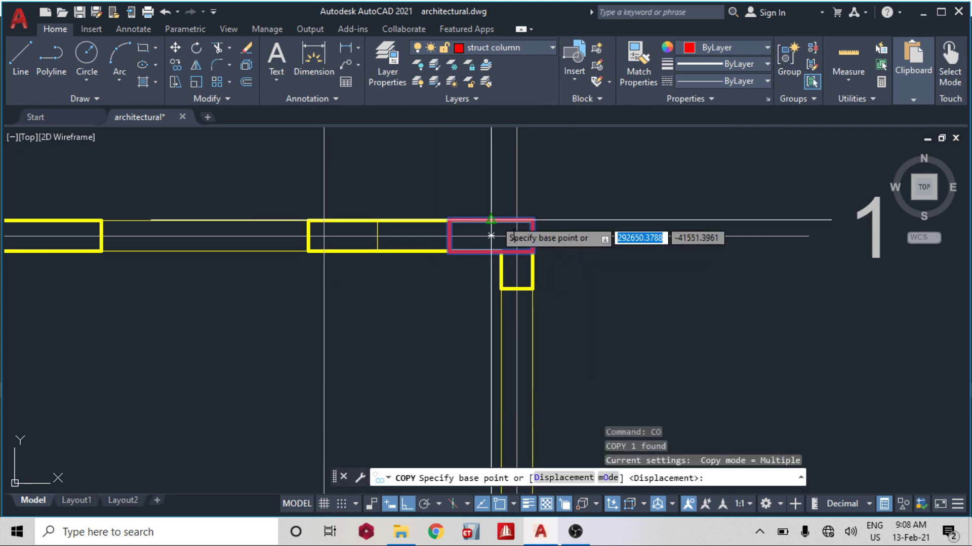
left_click(532, 221)
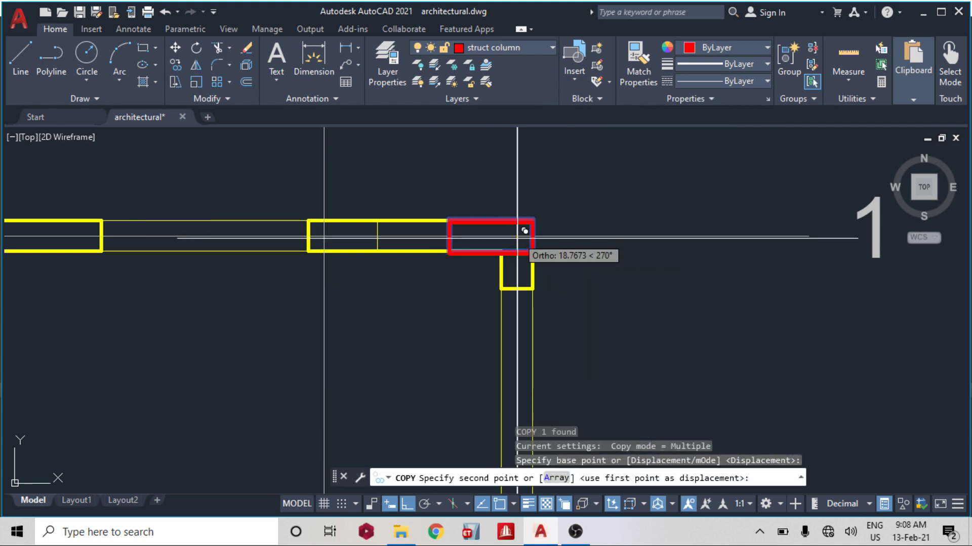
scroll(494, 208, "down", 6)
middle_click_drag(394, 257, 630, 247)
scroll(521, 328, "up", 6)
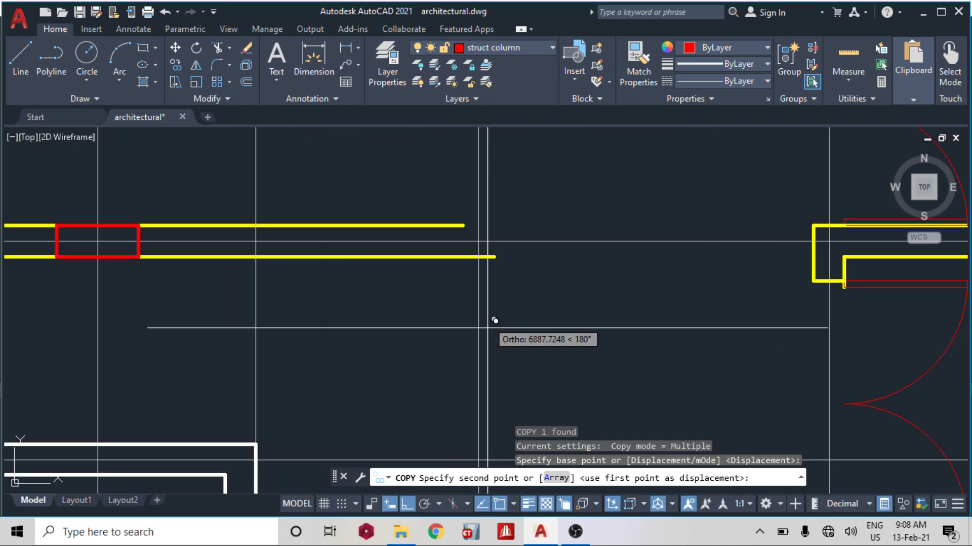
left_click(478, 241)
key("Escape")
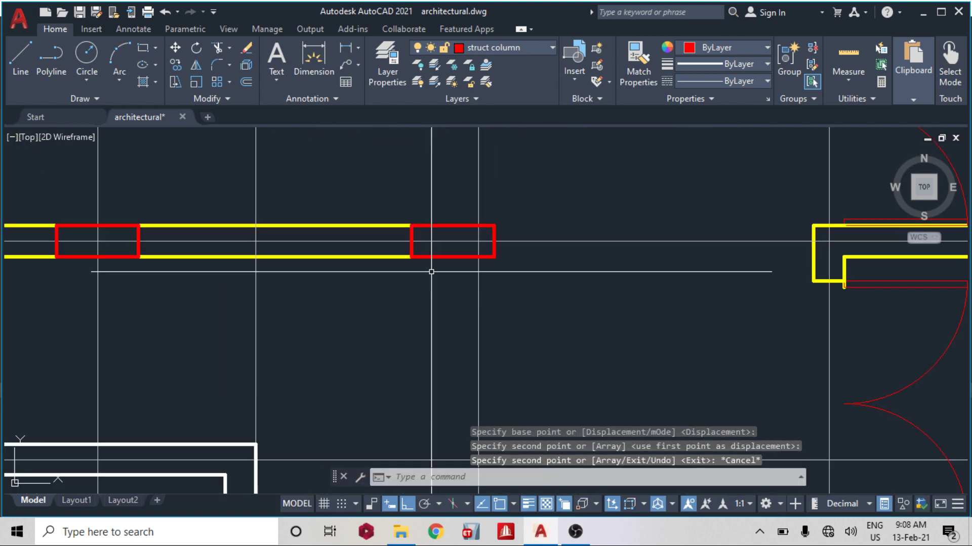
Copy the horizontal column at E-3 from its left edge midpoint to grid F-3, flush with the left face of the wall end.
scroll(432, 271, "down", 3)
scroll(512, 319, "down", 4)
scroll(536, 321, "up", 2)
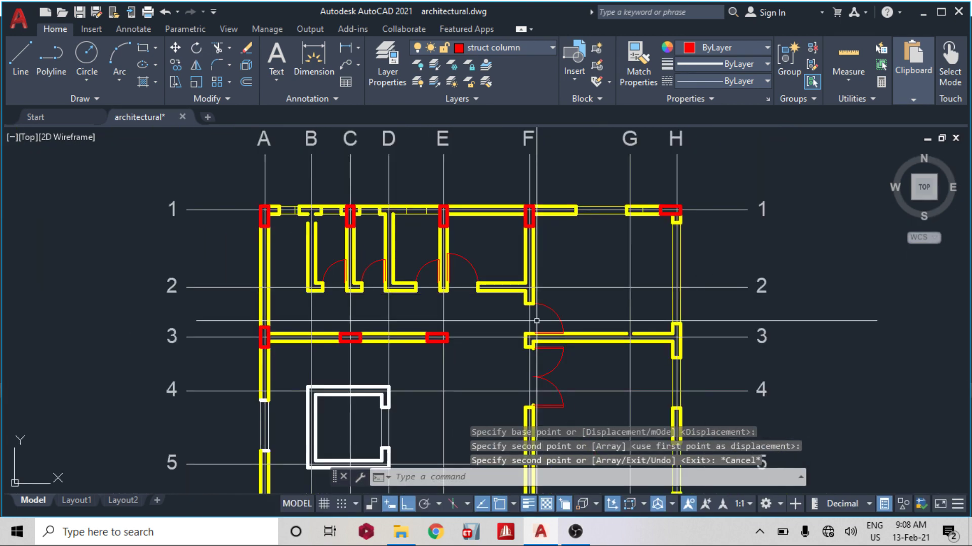
scroll(532, 346, "up", 2)
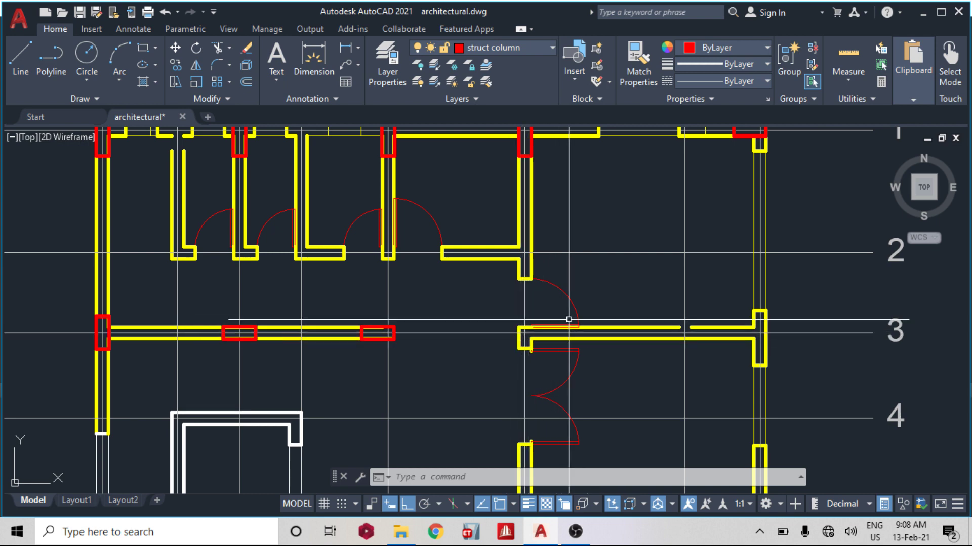
scroll(394, 336, "up", 3)
left_click(400, 319)
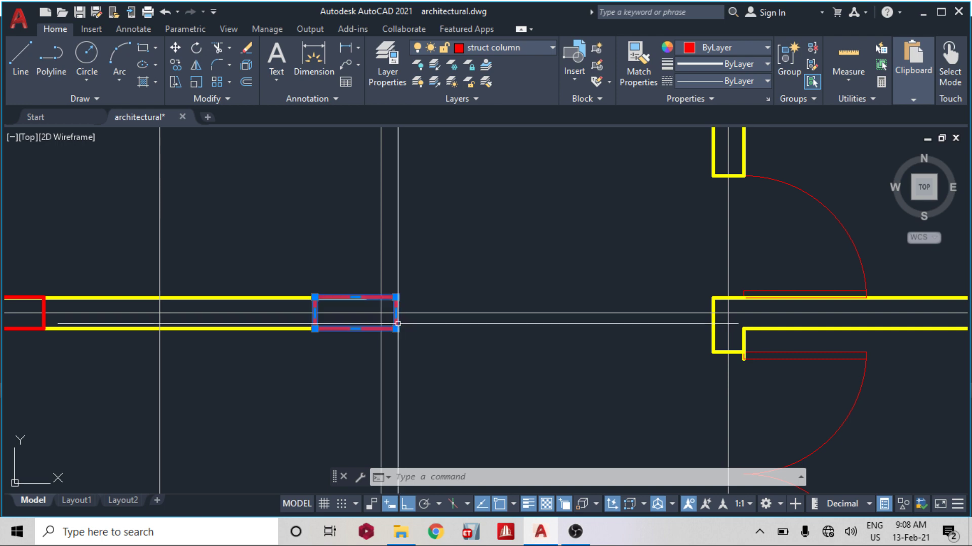
type("co")
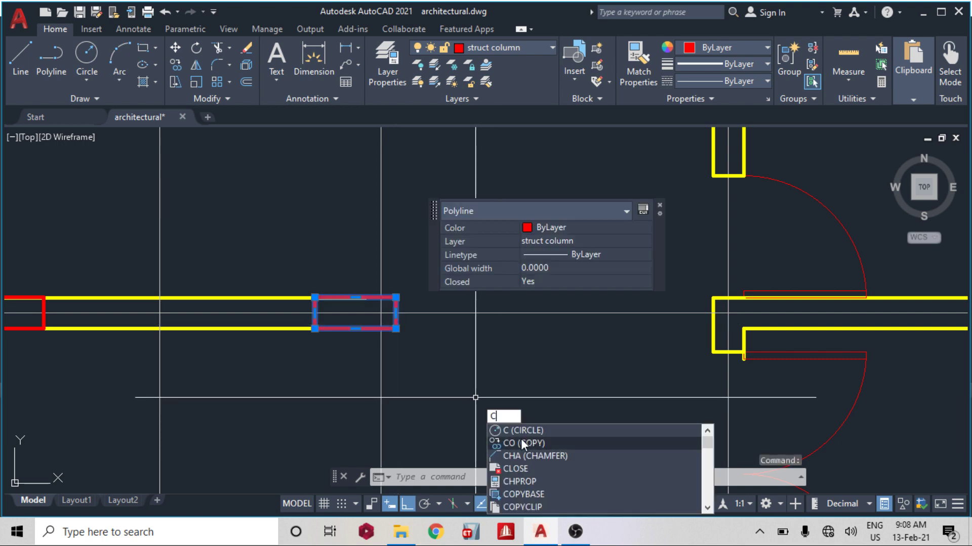
key("Return")
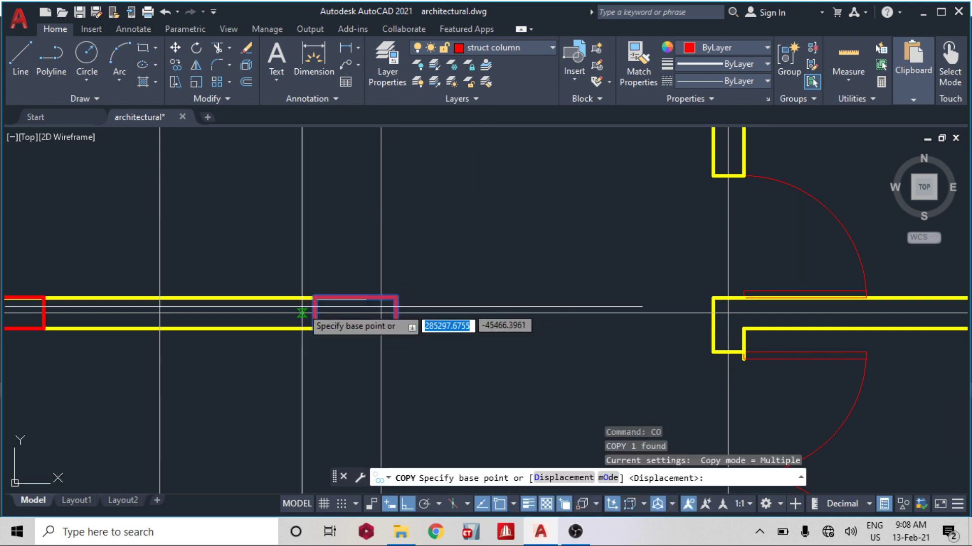
left_click(355, 314)
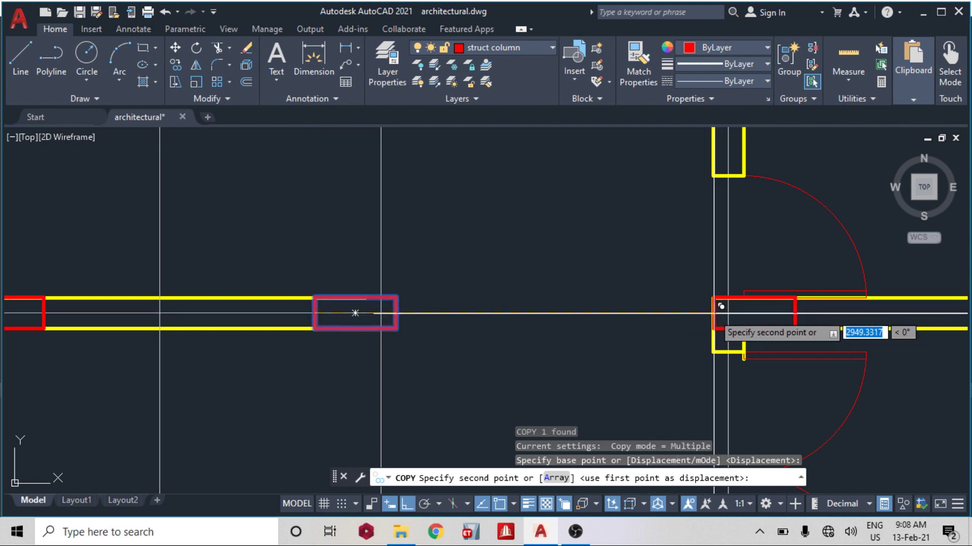
scroll(729, 319, "down", 5)
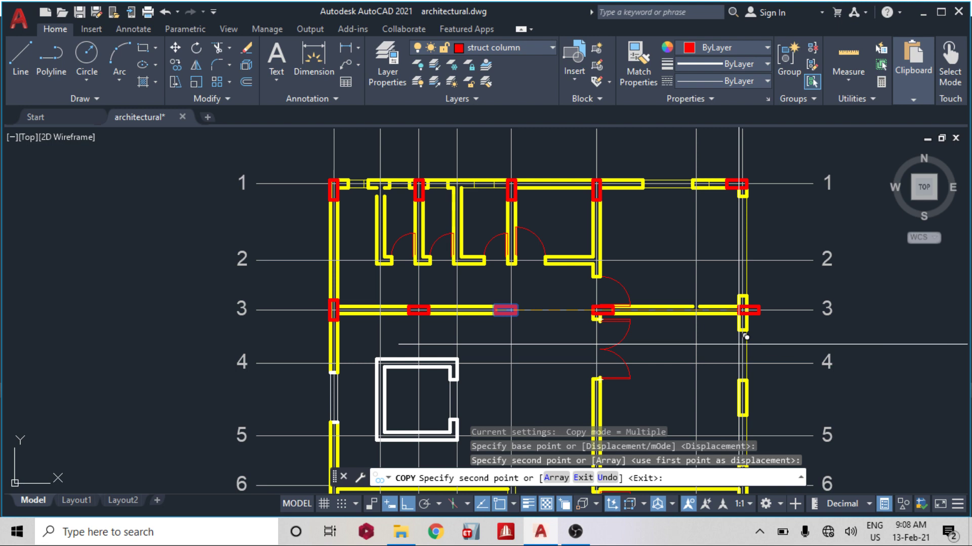
scroll(737, 306, "up", 4)
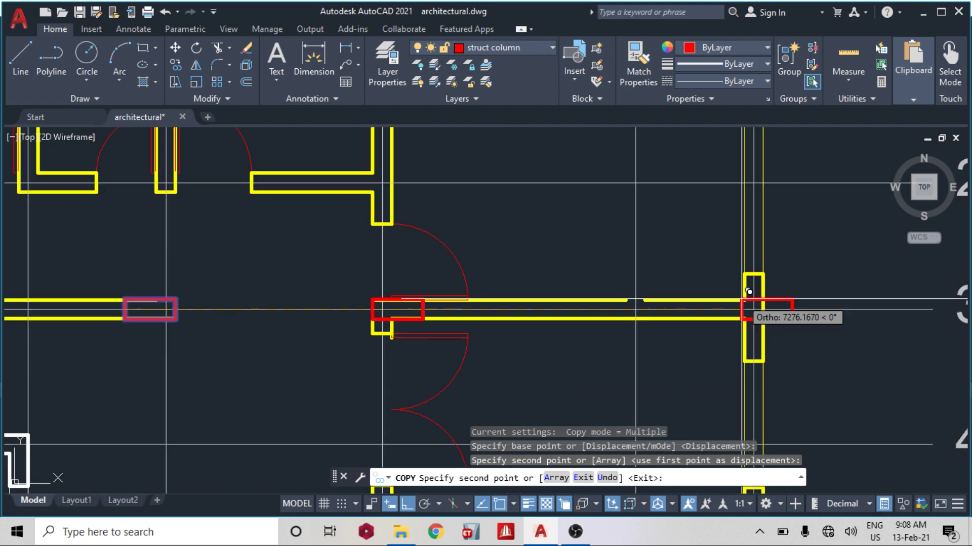
key("Escape")
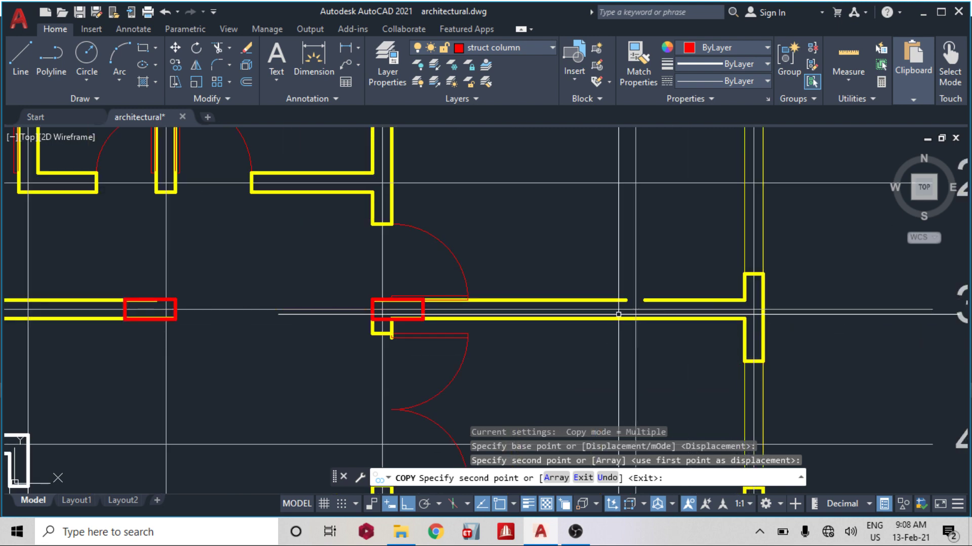
Measure from the left end of the column at F-3 to the outer wall face at H-3 and to grid line 6.
scroll(501, 255, "down", 4)
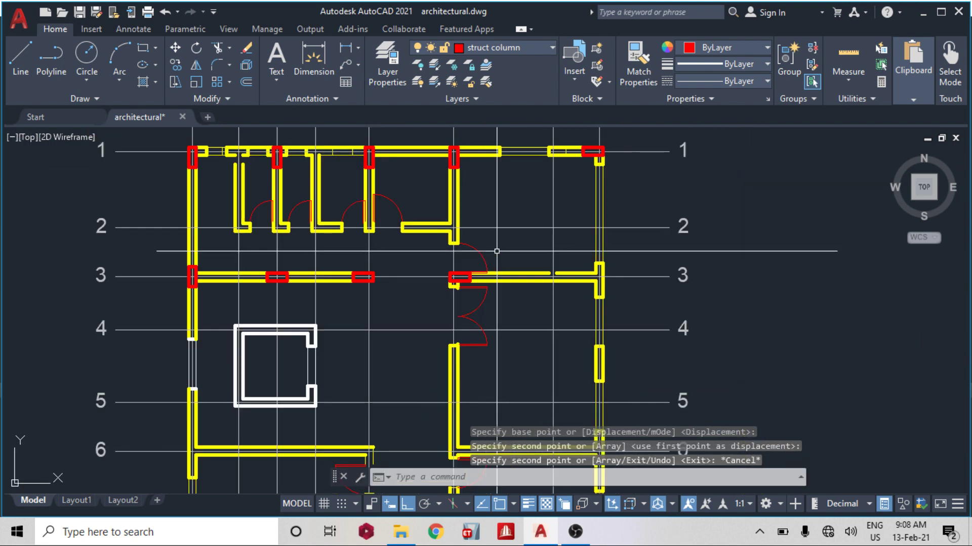
left_click(348, 47)
scroll(458, 276, "up", 5)
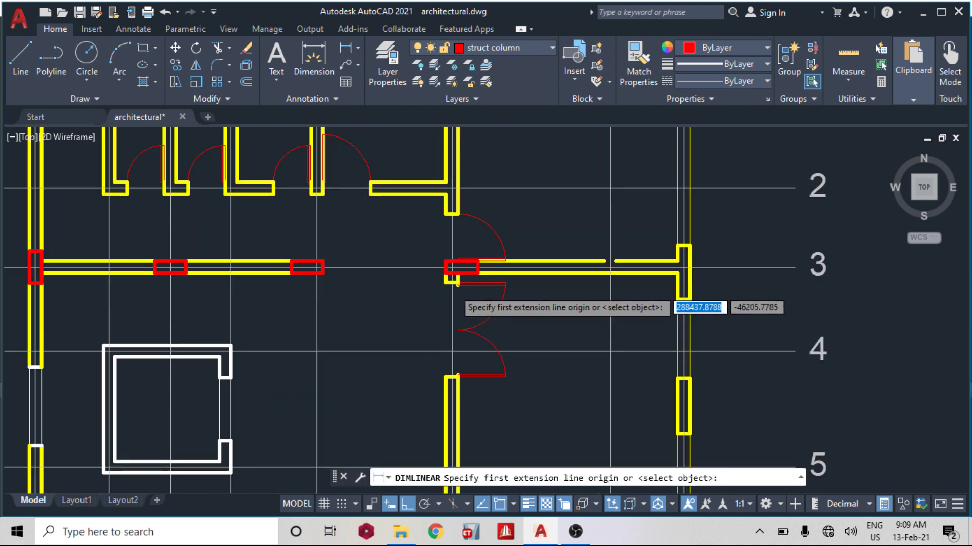
left_click(467, 235)
scroll(466, 235, "down", 5)
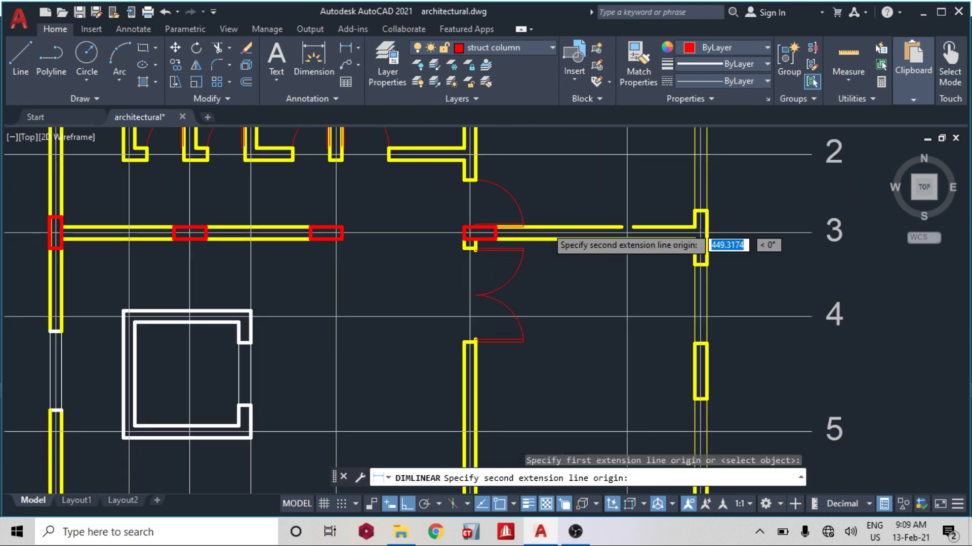
scroll(521, 226, "up", 4)
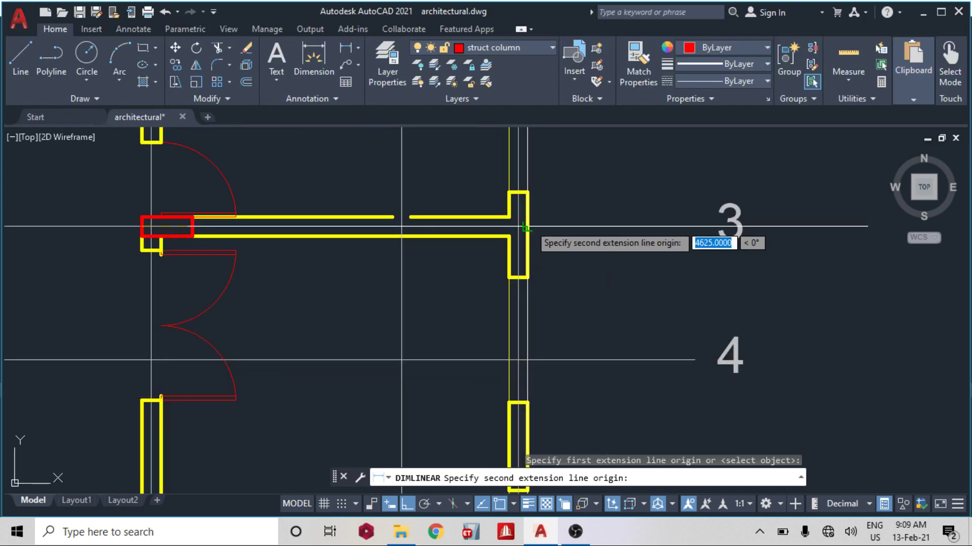
scroll(524, 227, "down", 2)
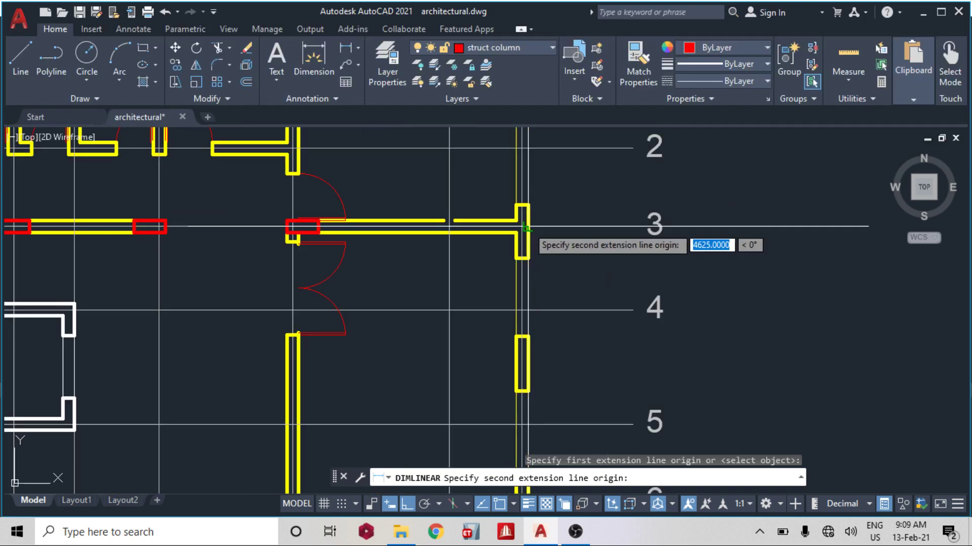
mouse_move(448, 219)
middle_mouse_down()
mouse_move(458, 317)
mouse_move(331, 246)
mouse_move(333, 257)
middle_mouse_up()
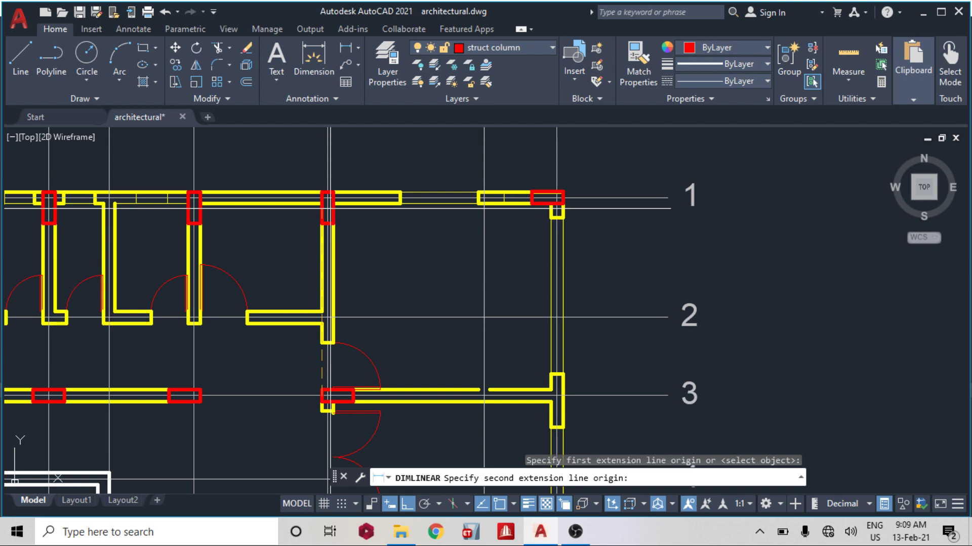
scroll(327, 207, "down", 5)
scroll(325, 310, "up", 6)
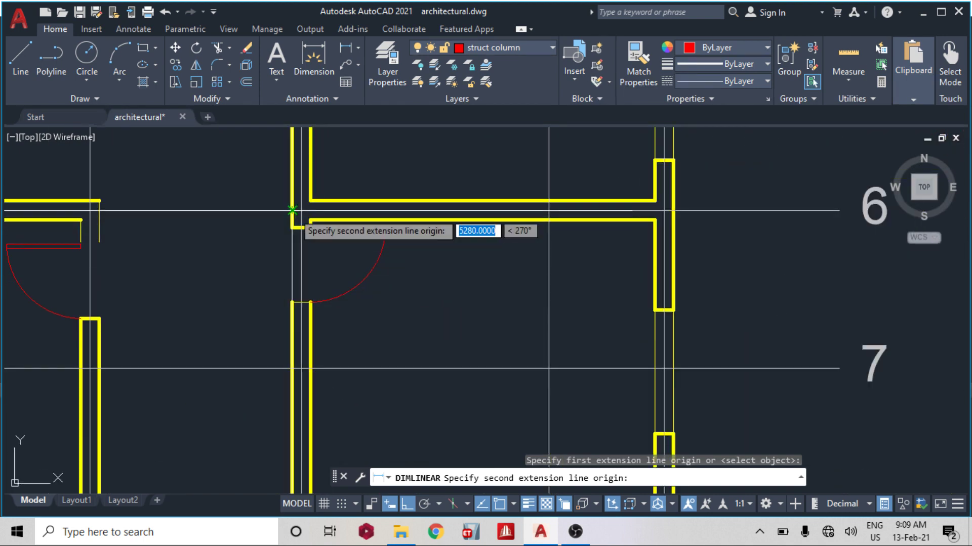
key("Escape")
middle_click_drag(623, 206, 622, 402)
scroll(612, 270, "down", 3)
middle_click_drag(613, 270, 610, 300)
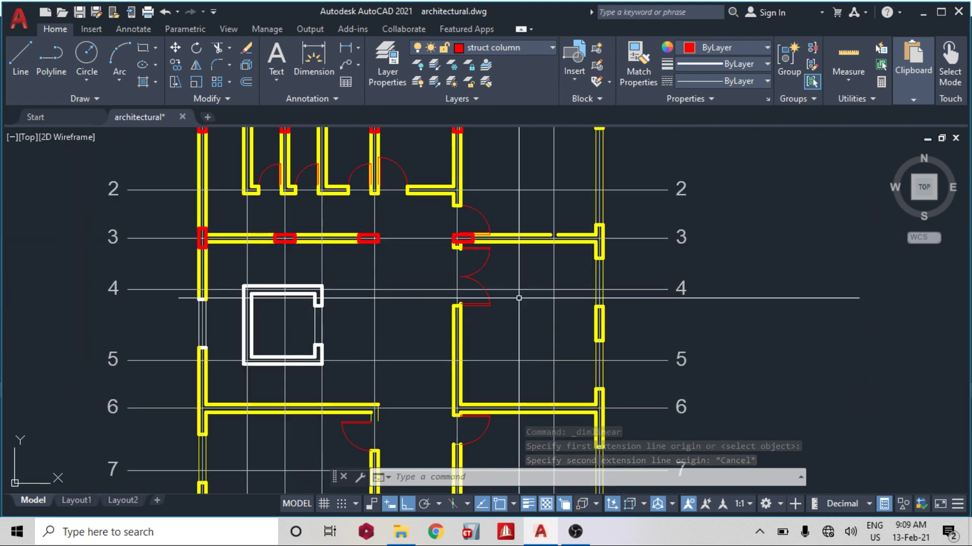
middle_click_drag(581, 297, 783, 289)
scroll(646, 278, "down", 4)
scroll(707, 221, "up", 6)
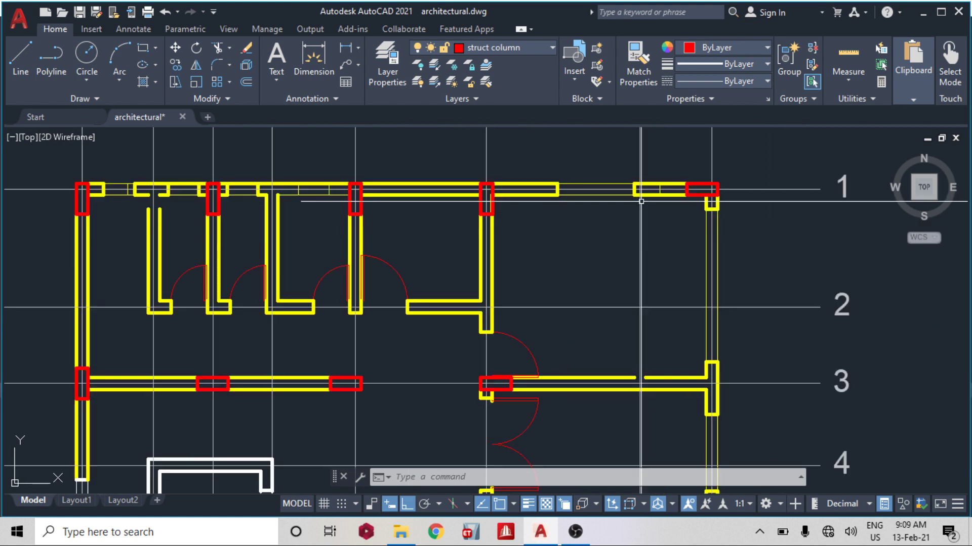
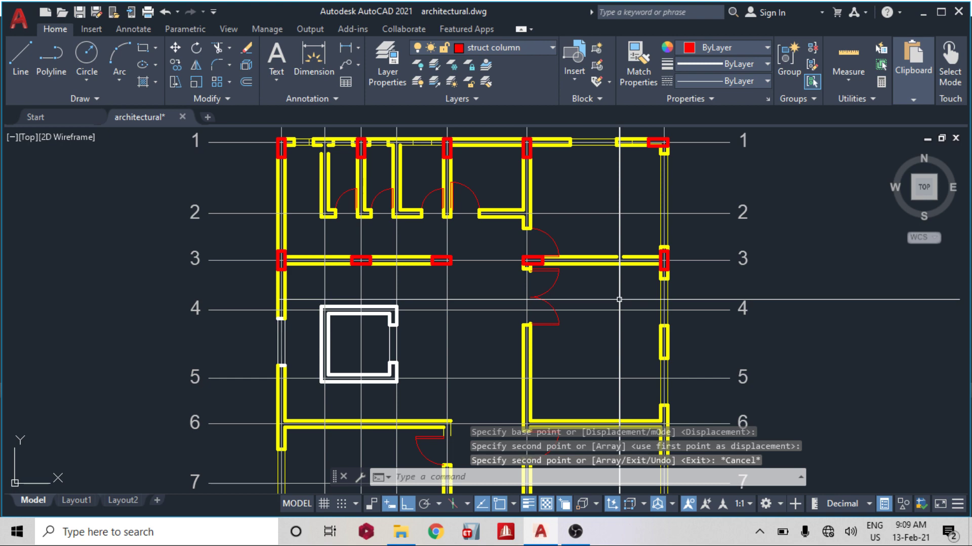
Copy the vertical column at A-3 by its centre onto the intersection of grid lines A and 5.
middle_click_drag(619, 299, 622, 278)
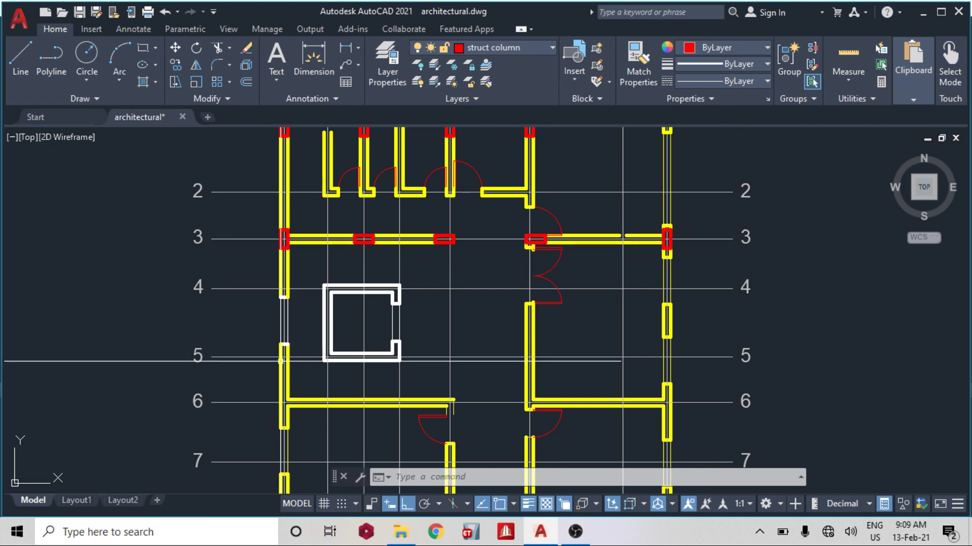
scroll(276, 248, "up", 4)
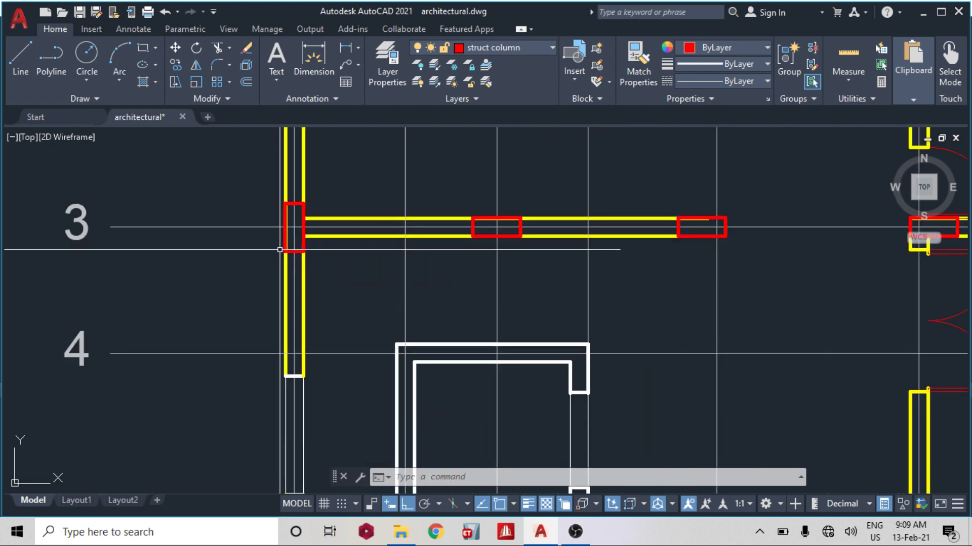
left_click(285, 237)
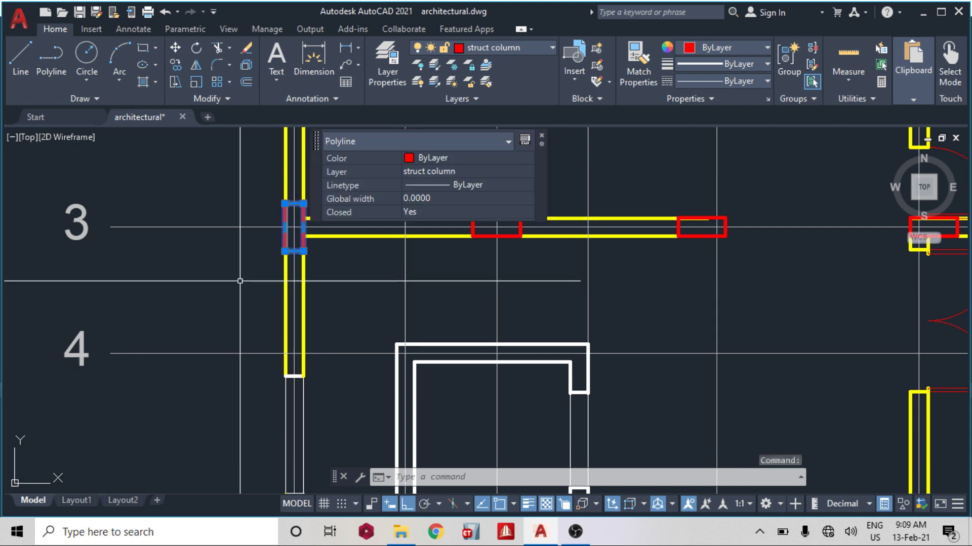
type("co")
key("Return")
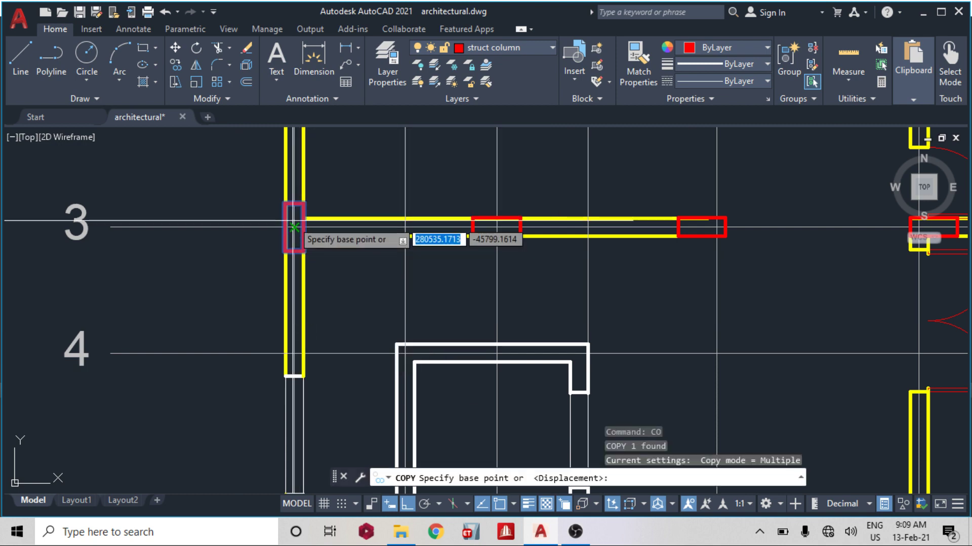
left_click(294, 227)
scroll(293, 227, "down", 4)
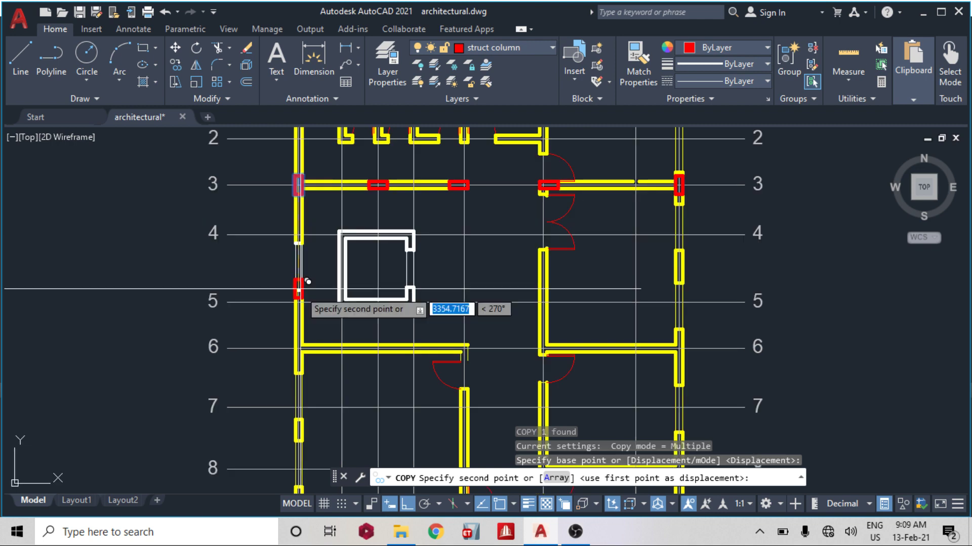
scroll(299, 286, "up", 5)
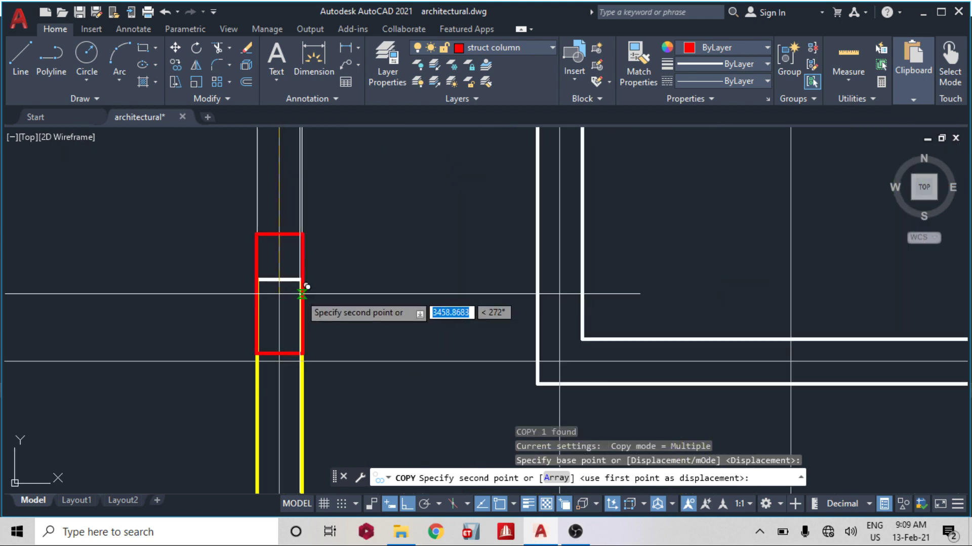
left_click(281, 357)
Place another copy of the vertical column, centred on the intersection of grid lines F and 5.
scroll(283, 355, "down", 5)
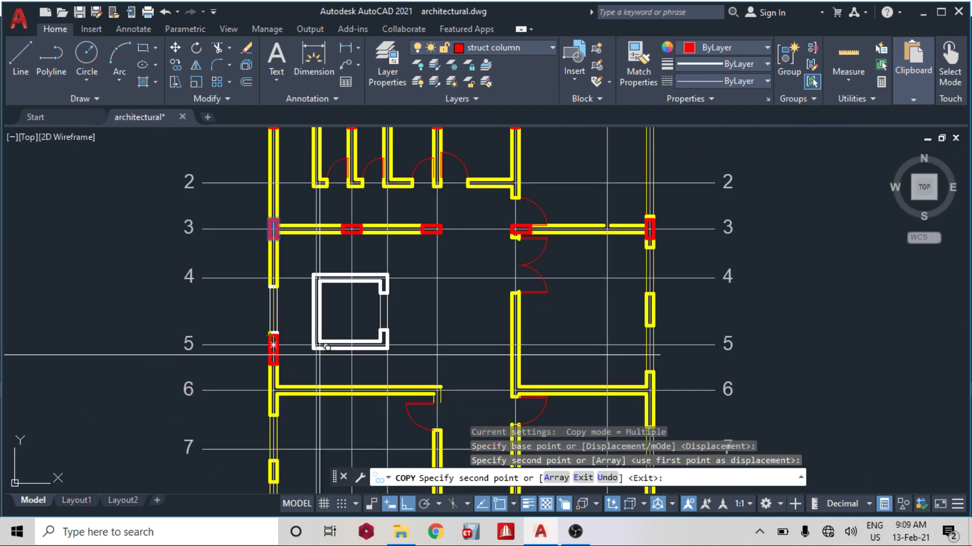
scroll(526, 342, "up", 4)
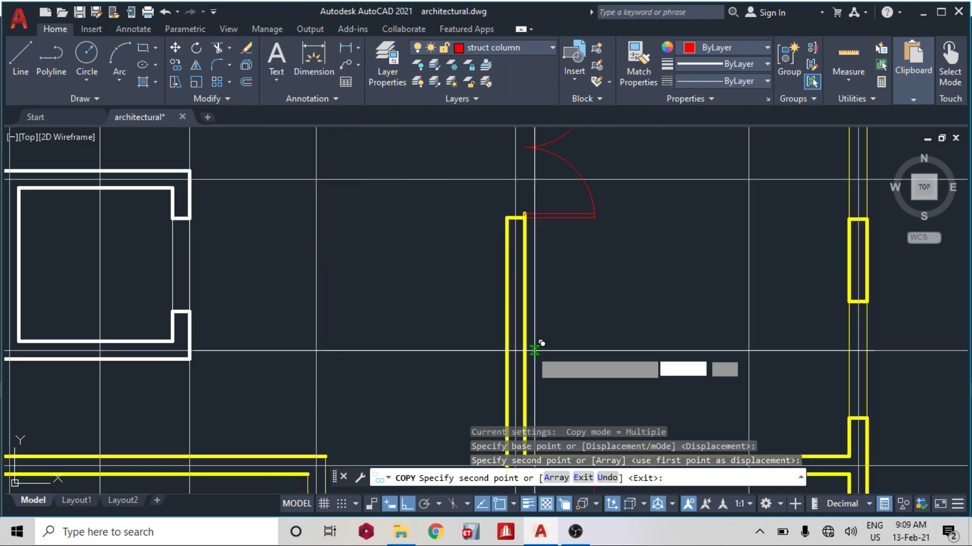
left_click(514, 347)
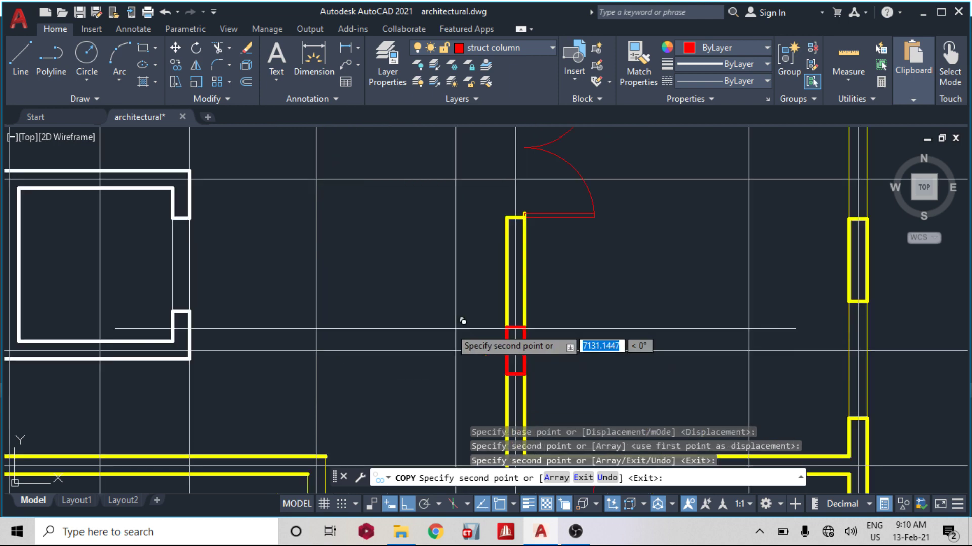
Place a further copy of the vertical column centred on grid intersection H-6 and finish copying.
scroll(460, 319, "down", 5)
scroll(512, 335, "up", 8)
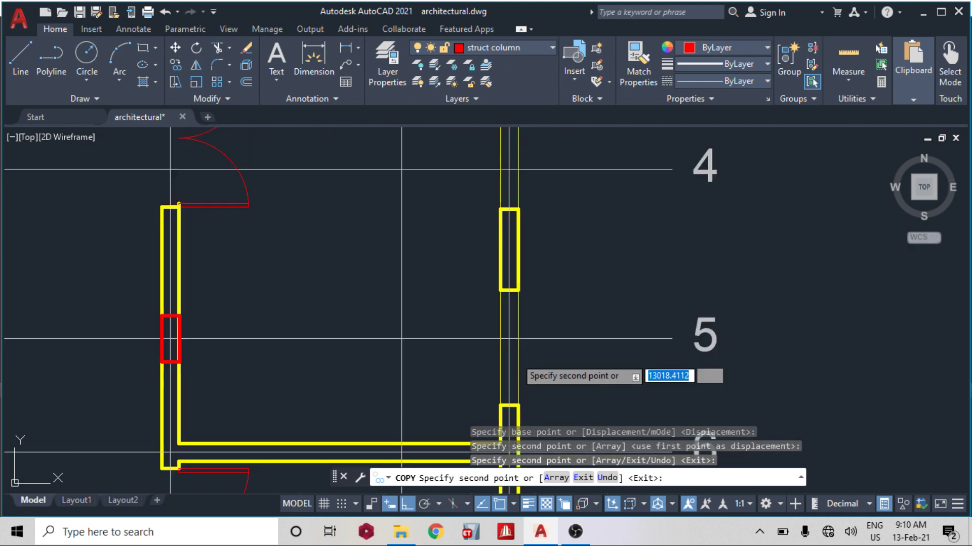
scroll(507, 332, "down", 2)
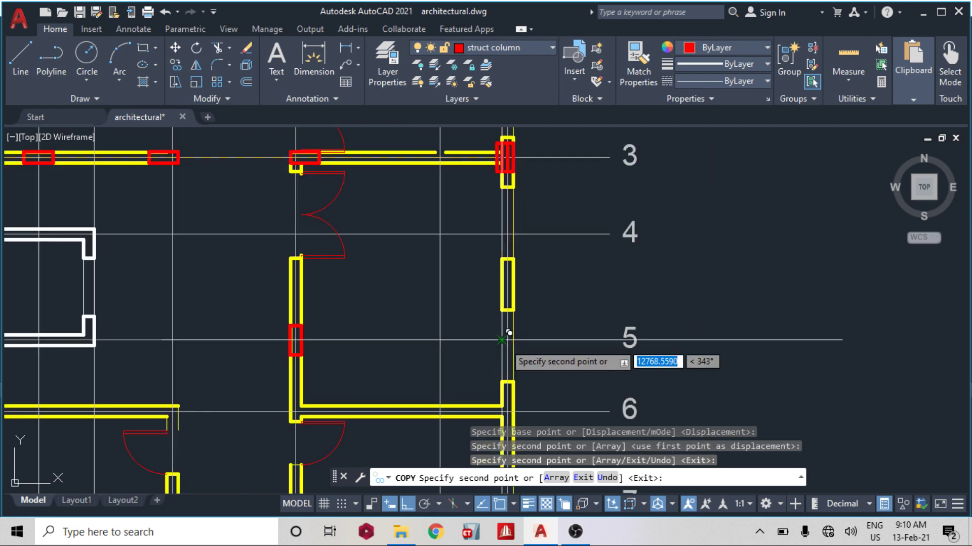
middle_click_drag(529, 327, 530, 264)
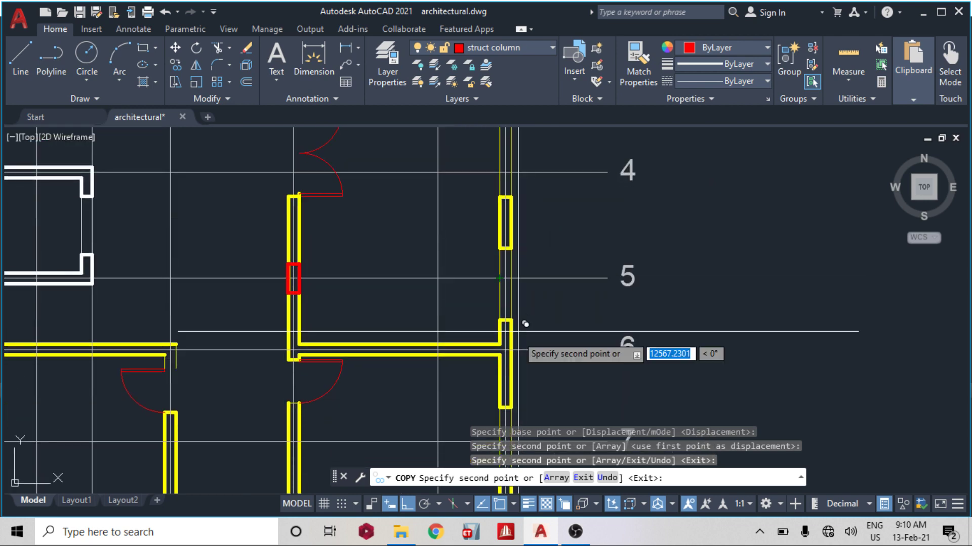
scroll(506, 346, "up", 4)
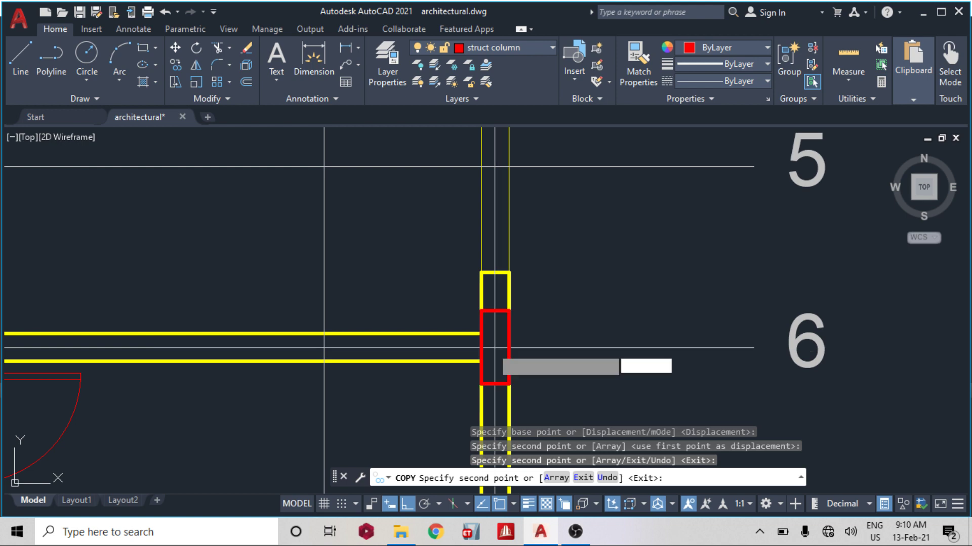
scroll(514, 301, "down", 4)
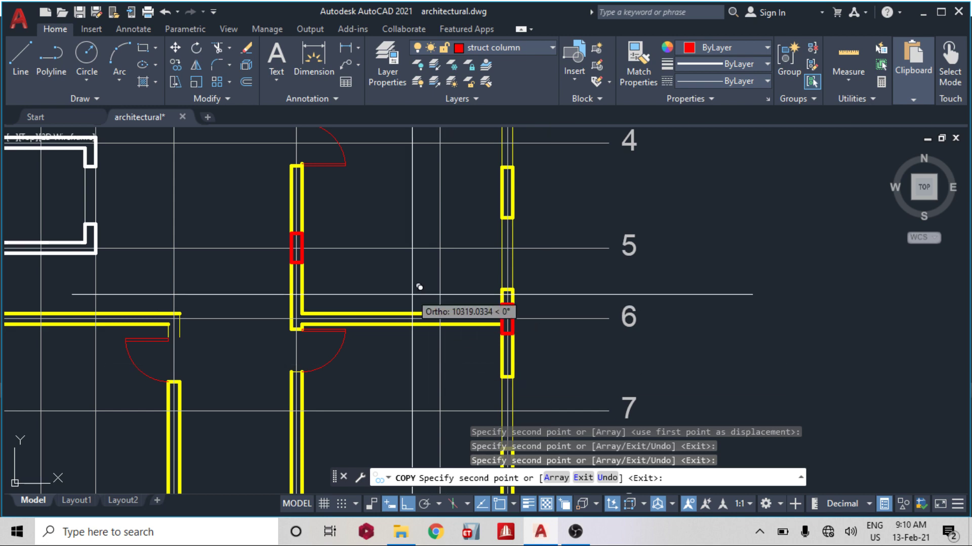
middle_click_drag(418, 282, 548, 282)
mouse_move(458, 312)
middle_mouse_down()
mouse_move(465, 410)
mouse_move(485, 367)
middle_mouse_up()
scroll(464, 411, "down", 2)
scroll(484, 367, "up", 6)
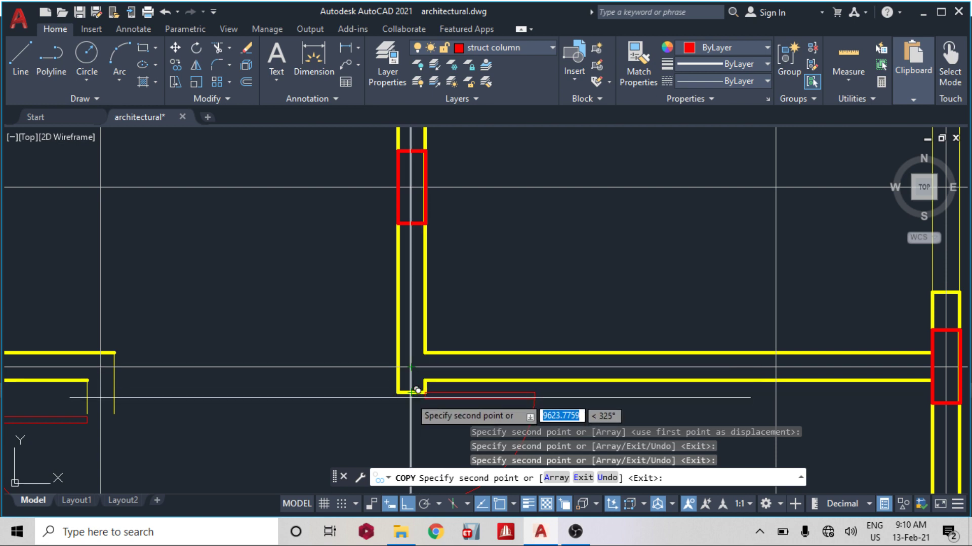
key("Escape")
Copy the horizontal column at H-1 by its left edge midpoint to grid intersection F-6, flush with the wall's left face.
scroll(407, 380, "down", 7)
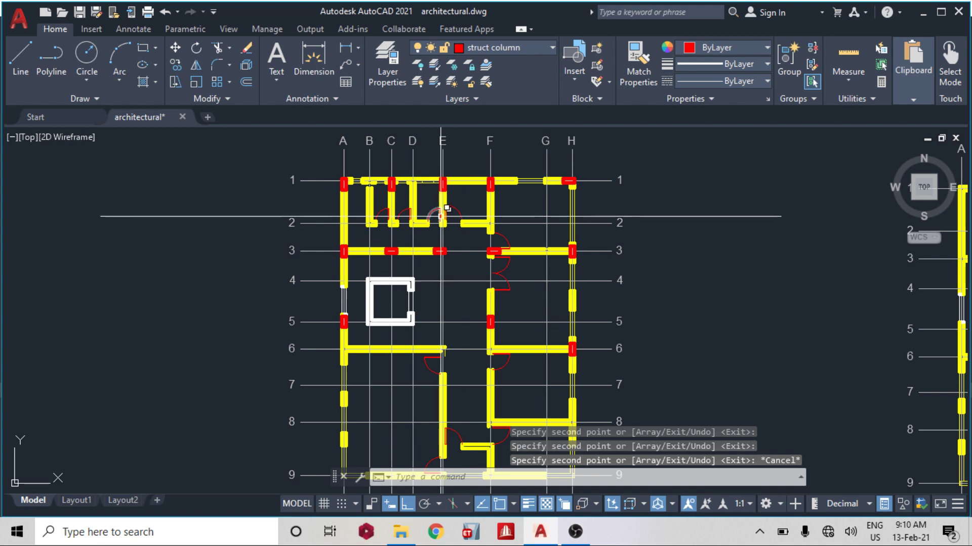
scroll(572, 187, "up", 5)
scroll(564, 244, "up", 2)
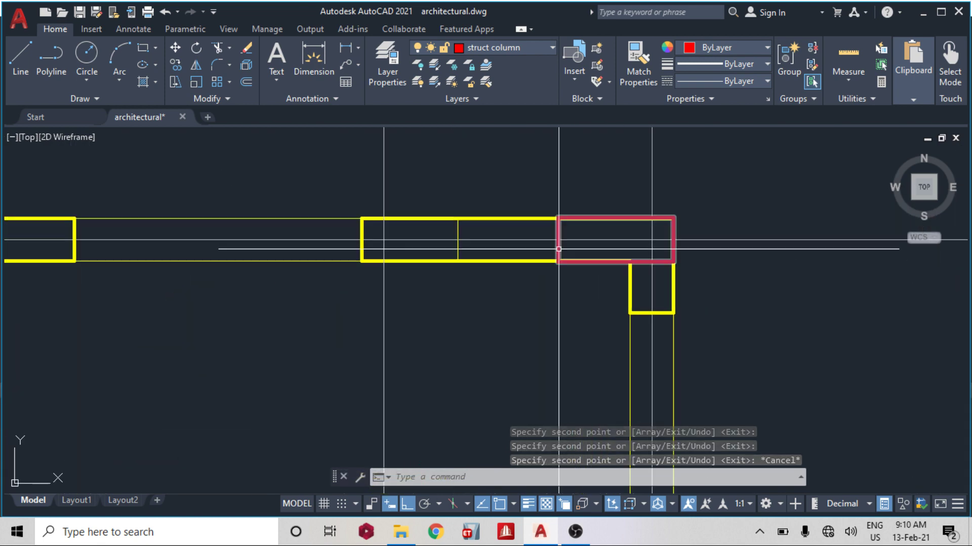
left_click(559, 244)
type("c")
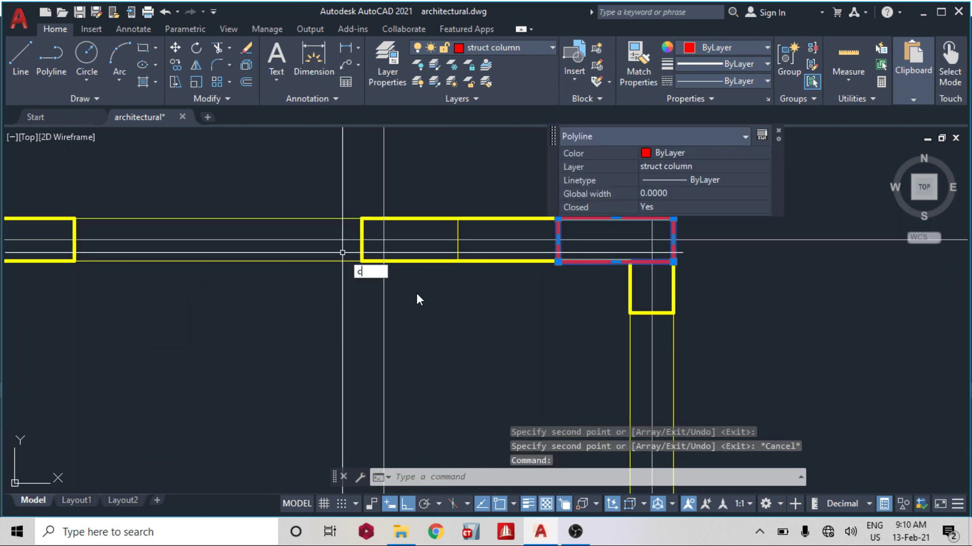
type("o")
key("Return")
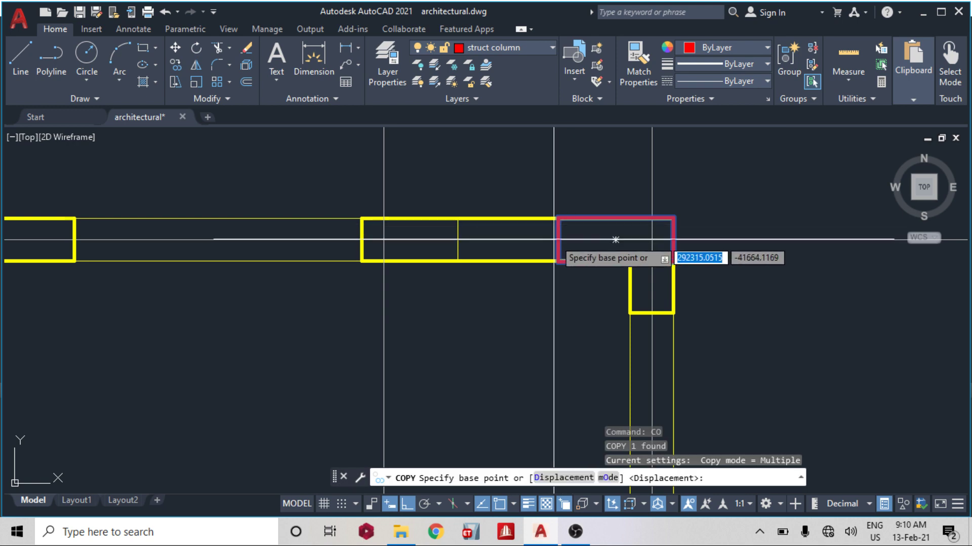
left_click(616, 240)
scroll(536, 203, "down", 9)
scroll(434, 265, "up", 3)
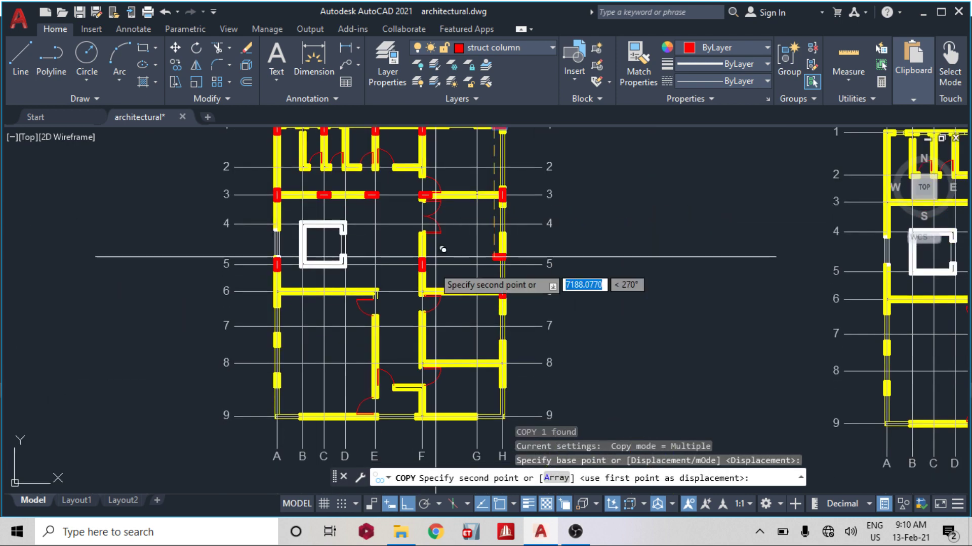
scroll(432, 287, "up", 5)
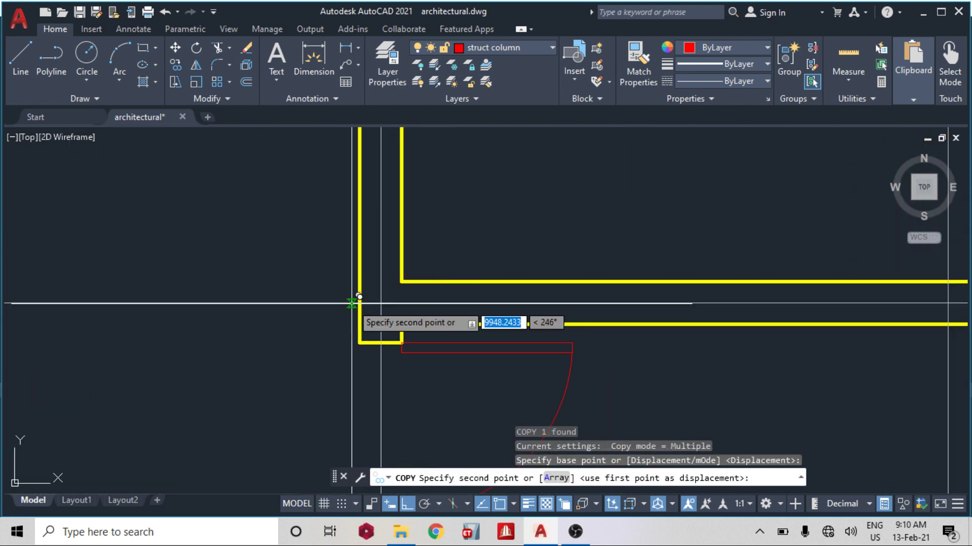
left_click(364, 294)
scroll(364, 293, "down", 6)
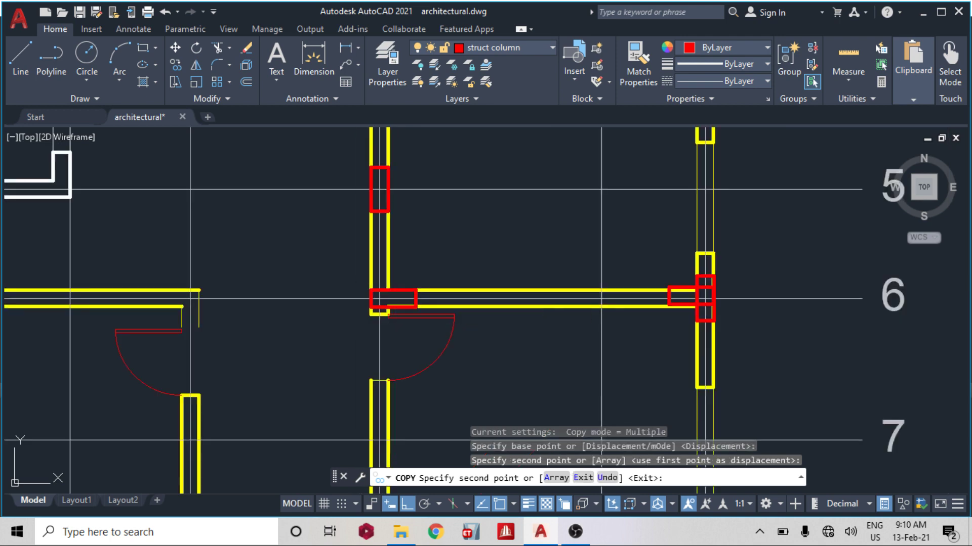
mouse_move(344, 290)
middle_mouse_down()
mouse_move(425, 292)
mouse_move(450, 332)
middle_mouse_up()
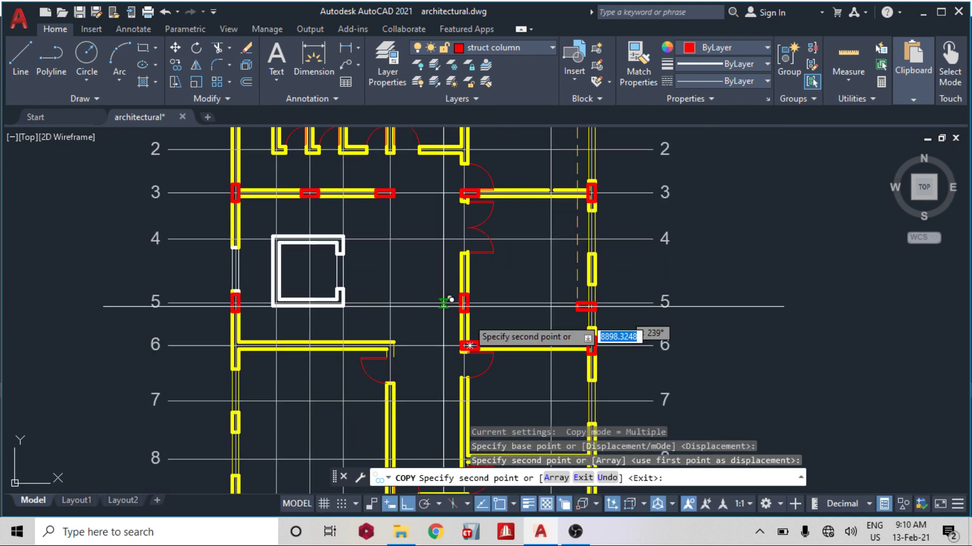
scroll(489, 336, "up", 2)
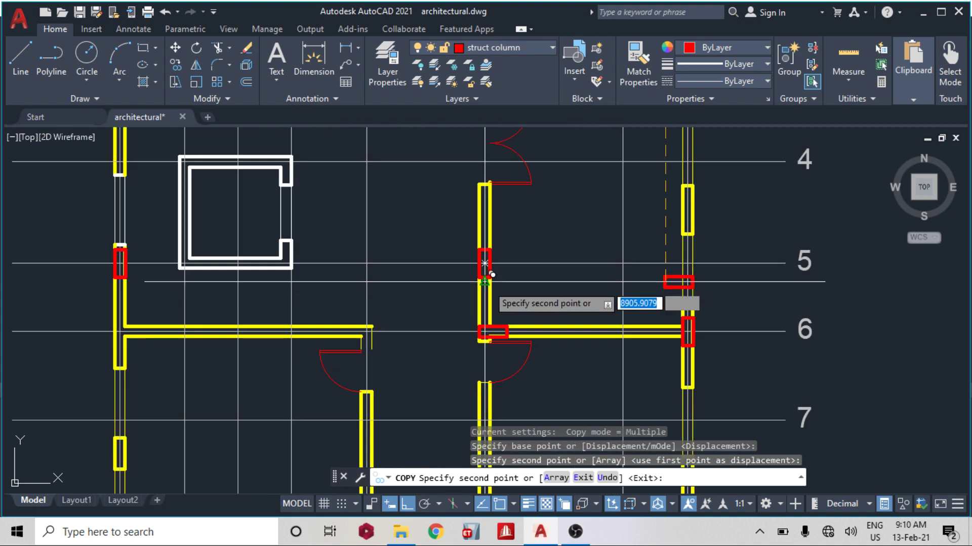
key("Escape")
Finish copying and delete the horizontal column at grid intersection F-6.
left_click(486, 269)
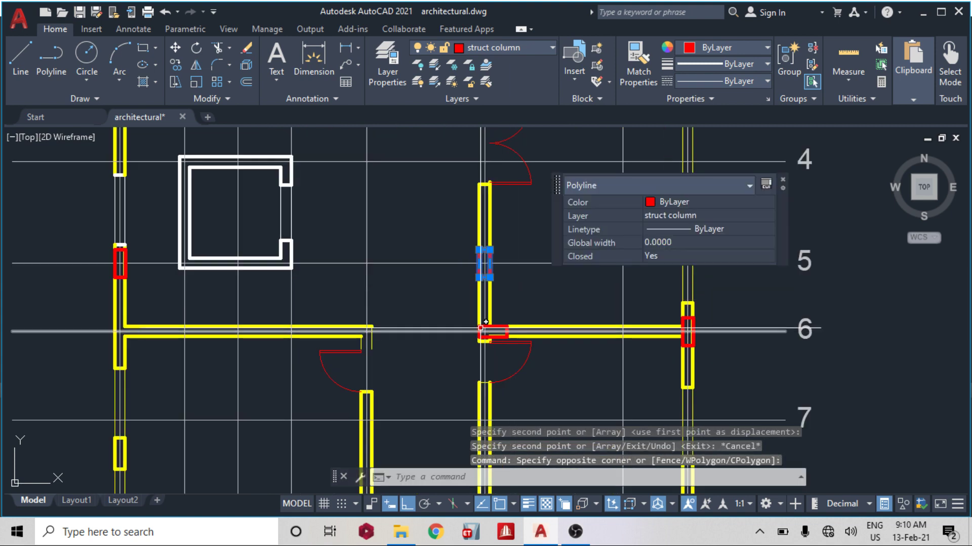
key("Escape")
scroll(490, 333, "up", 4)
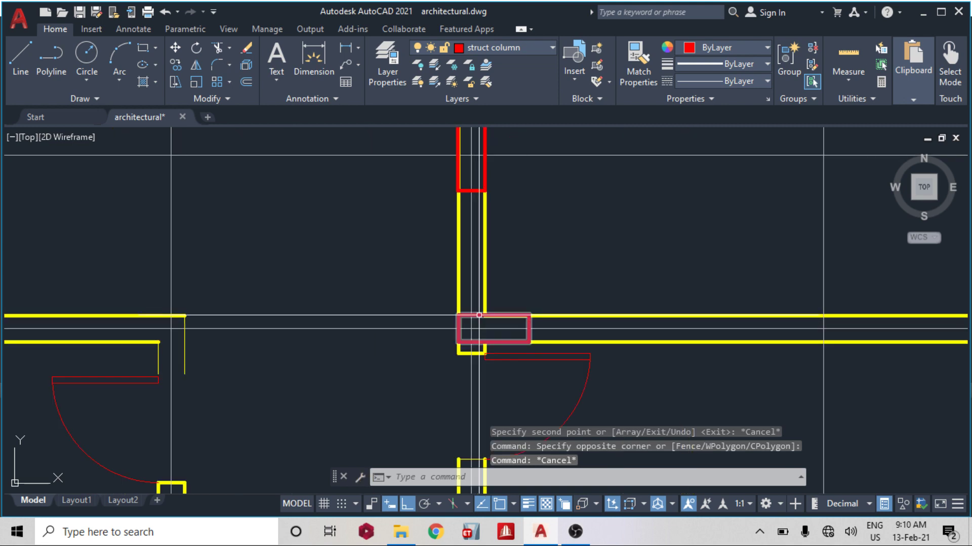
left_click(477, 320)
key("Delete")
Move the vertical column at F-5 by its bottom edge midpoint down to F-6, flush with the lower end of the wall.
middle_click_drag(466, 184, 465, 230)
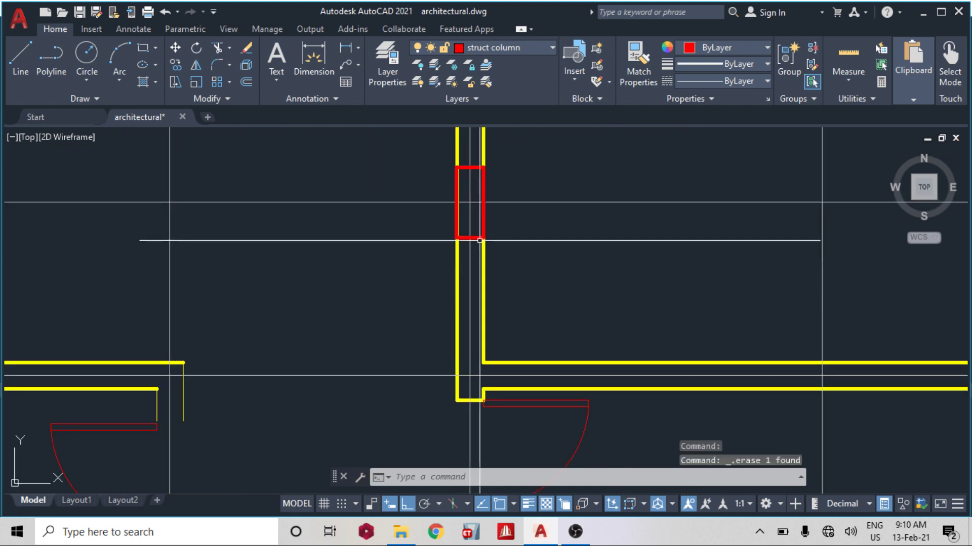
left_click(476, 239)
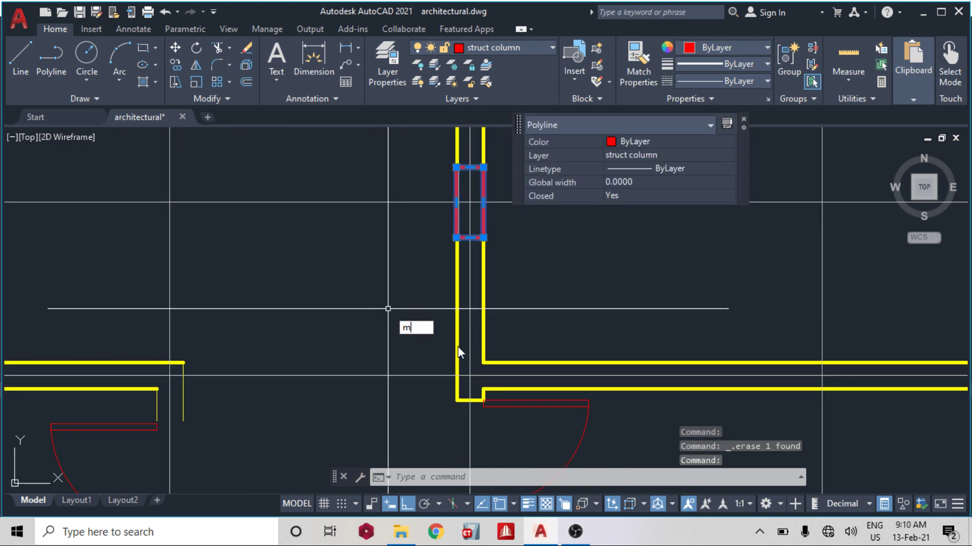
key("Return")
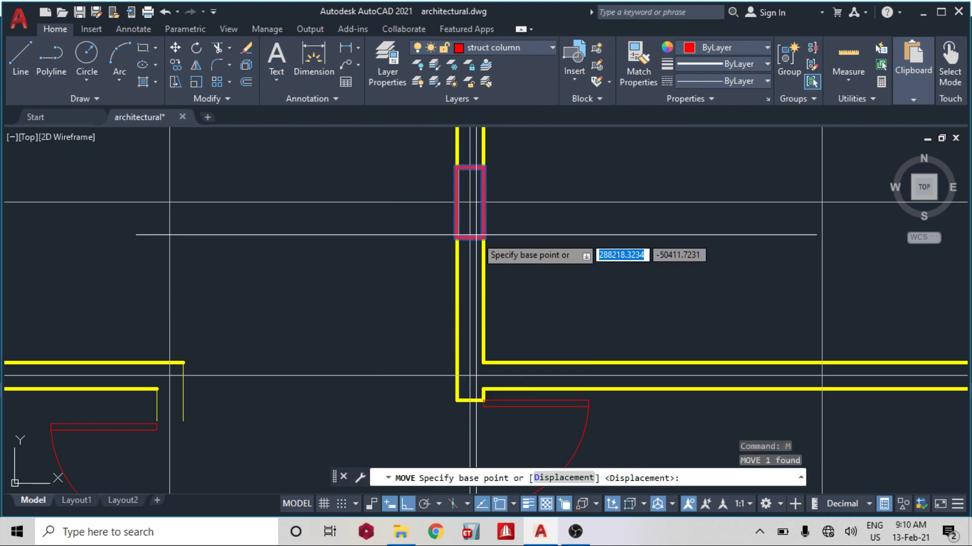
left_click(470, 236)
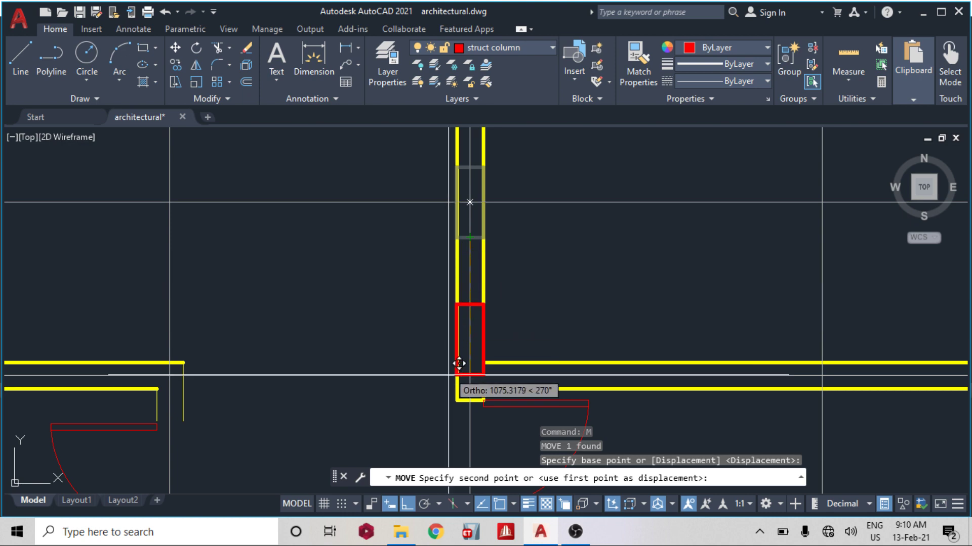
scroll(460, 369, "up", 4)
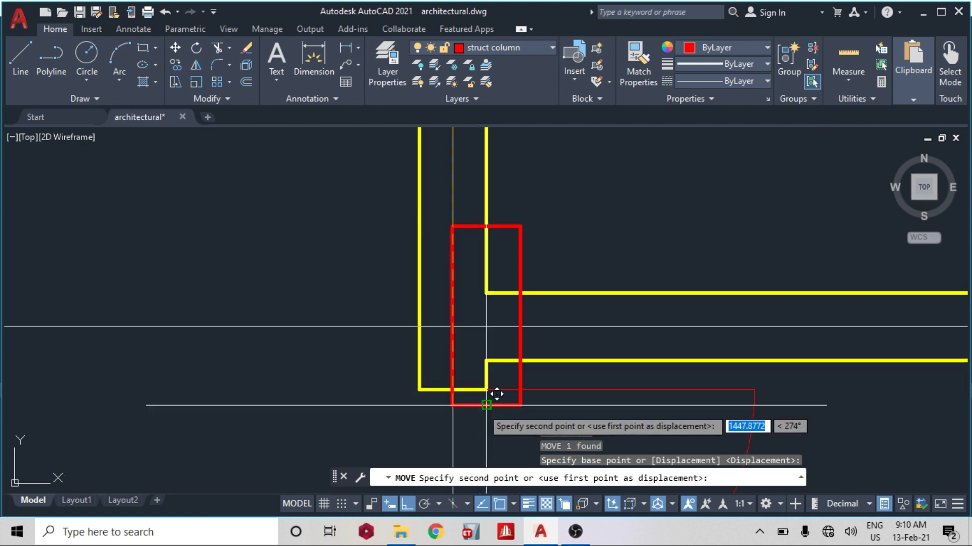
left_click(459, 374)
Move the vertical column at A-5 by its centre onto the intersection of grid lines A and 6.
scroll(459, 332, "down", 8)
scroll(511, 267, "down", 3)
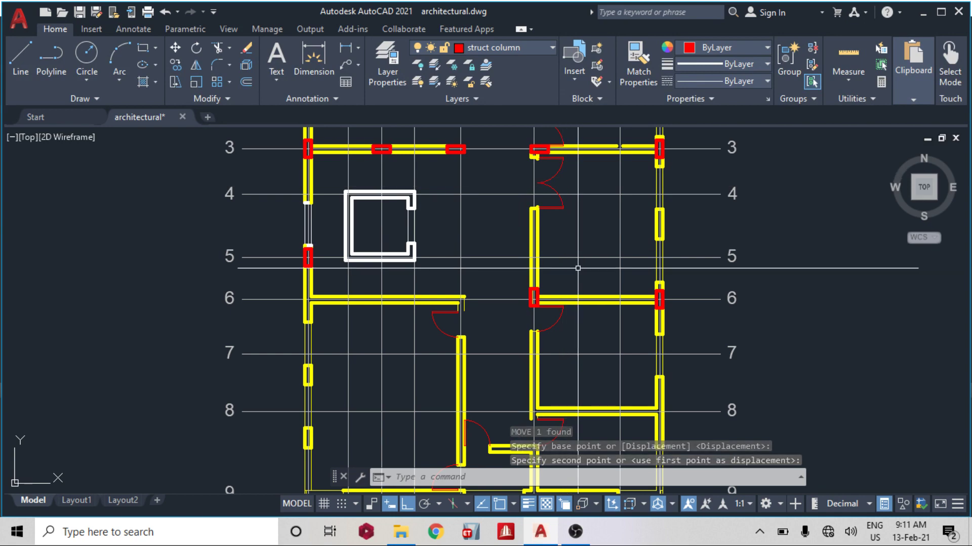
left_click(303, 264)
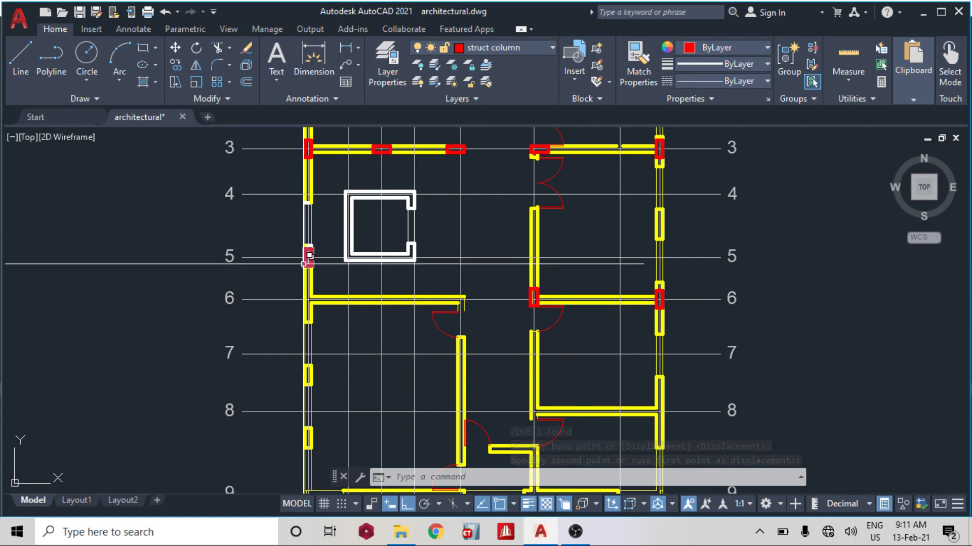
scroll(303, 265, "up", 4)
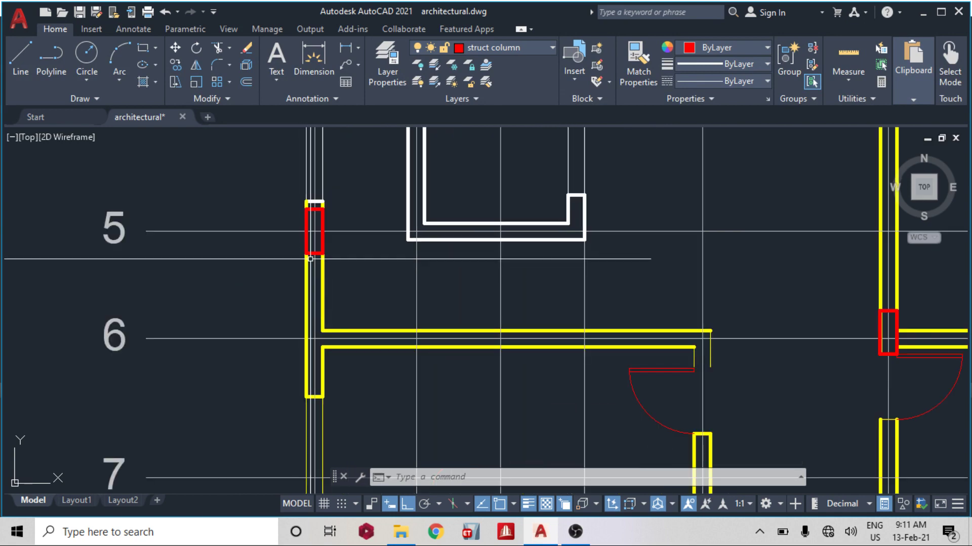
left_click(310, 254)
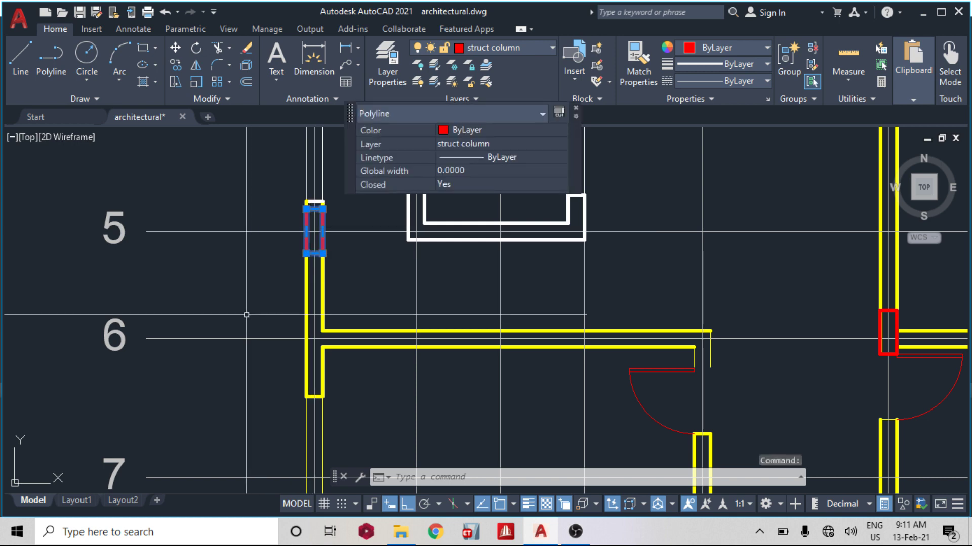
type("m")
key("Return")
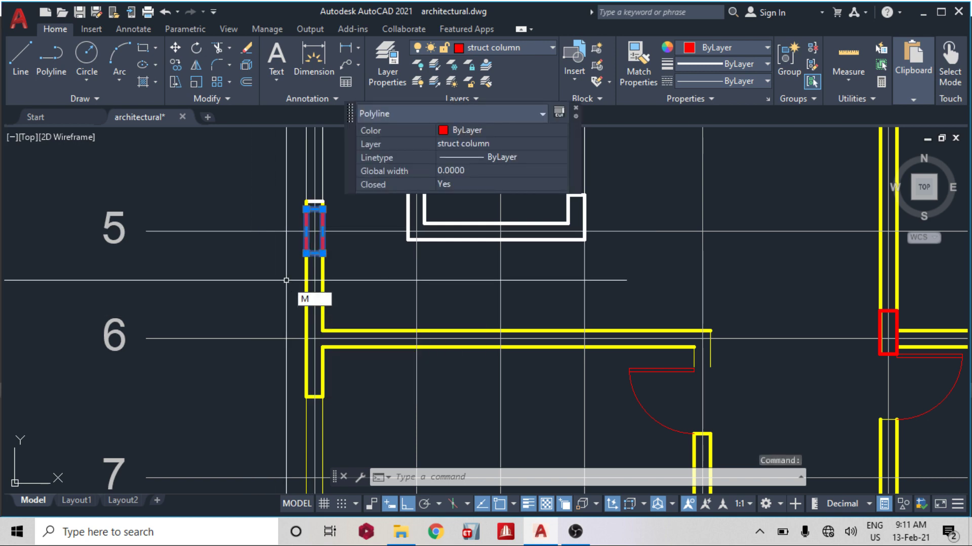
left_click(314, 232)
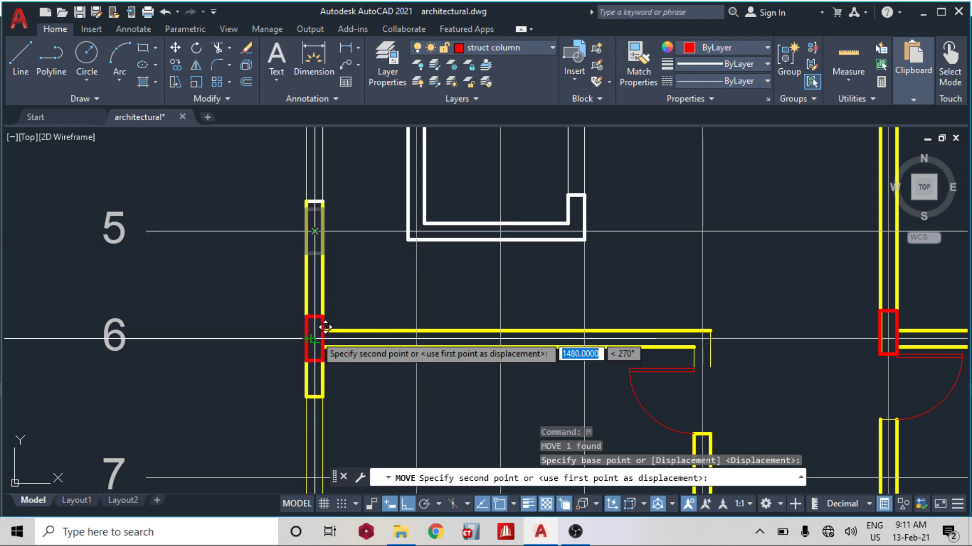
left_click(314, 338)
scroll(365, 276, "down", 4)
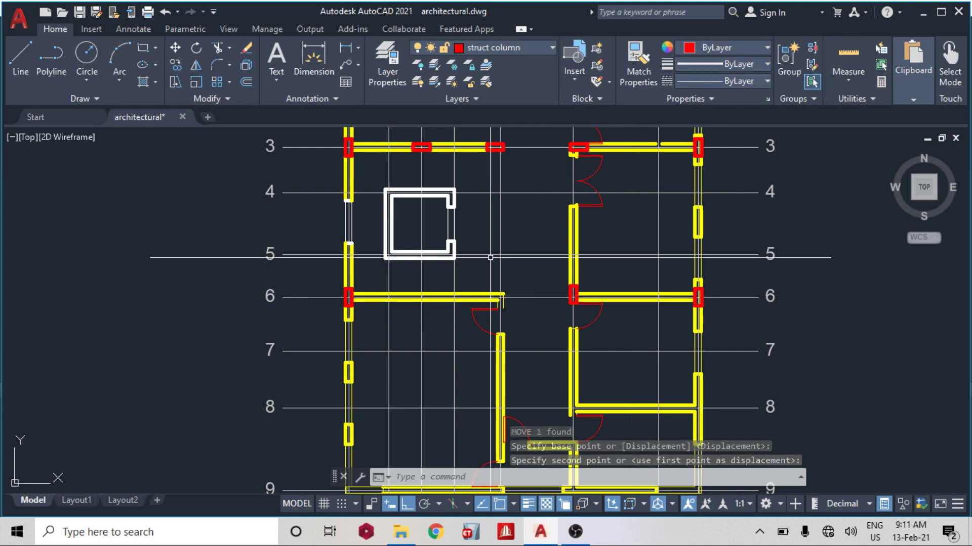
Draw a horizontal line across the middle of the short wall piece on grid line A between 8 and 9.
scroll(456, 263, "down", 5)
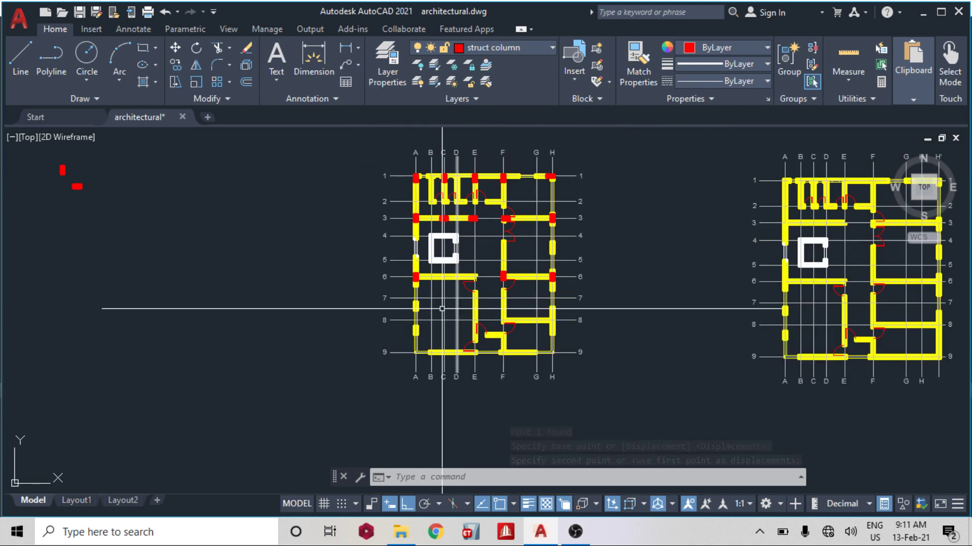
scroll(413, 306, "up", 2)
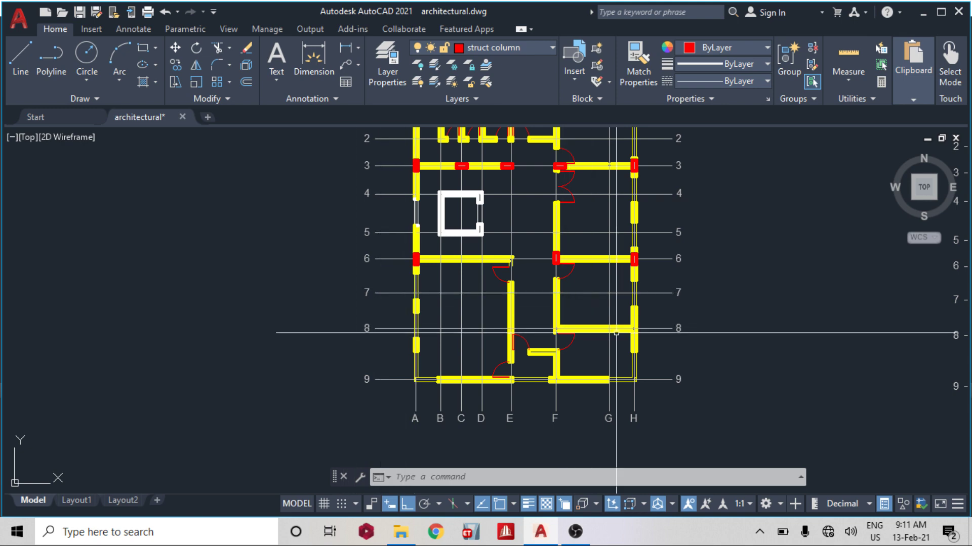
scroll(380, 327, "up", 2)
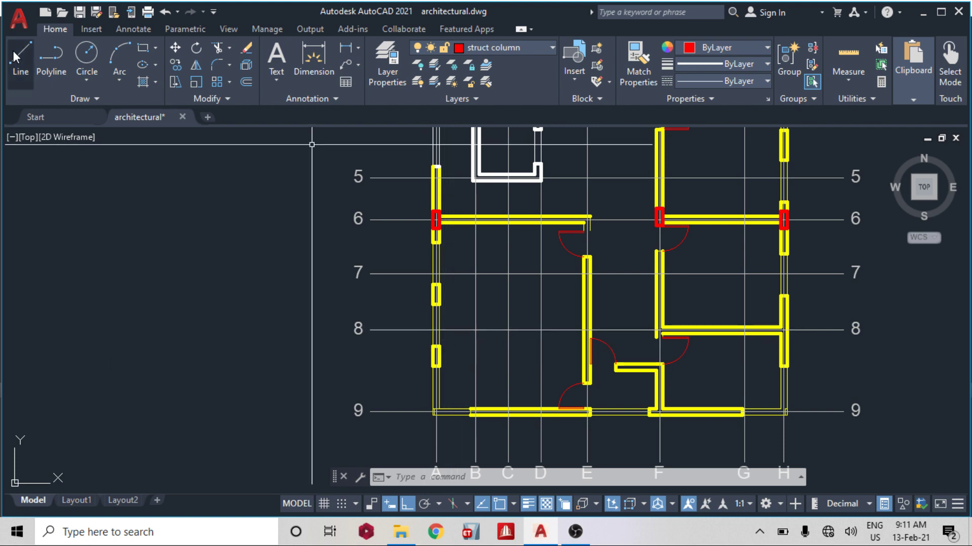
type("l")
key("Return")
scroll(425, 364, "up", 4)
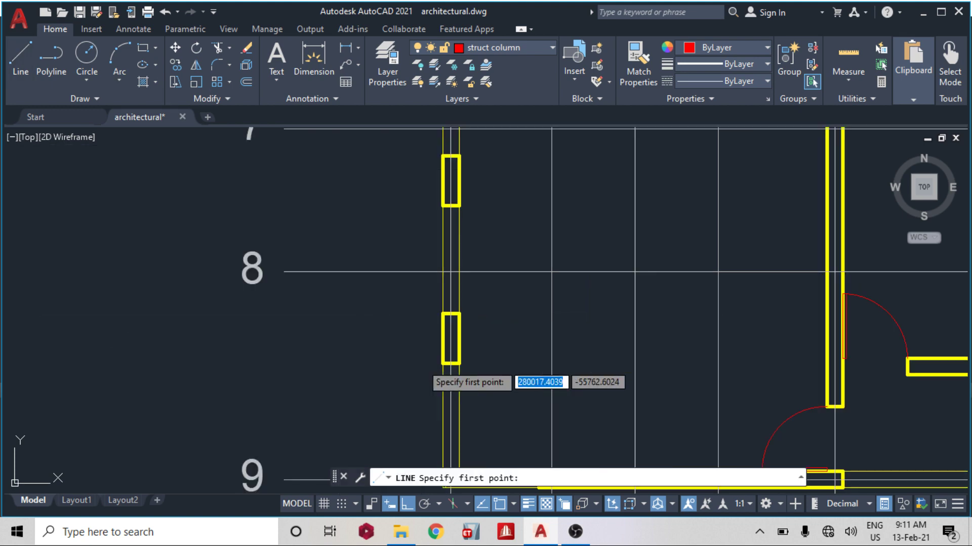
left_click(442, 338)
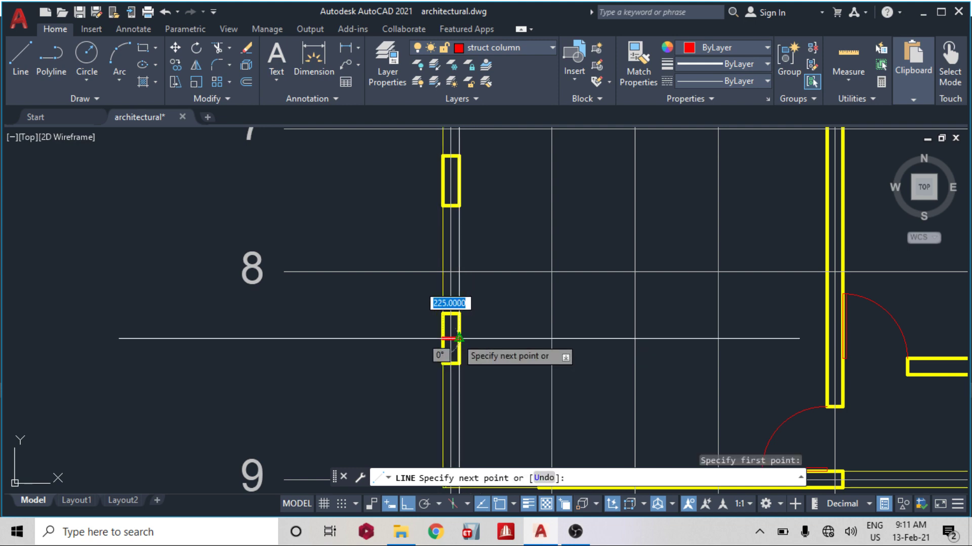
left_click(458, 338)
key("Escape")
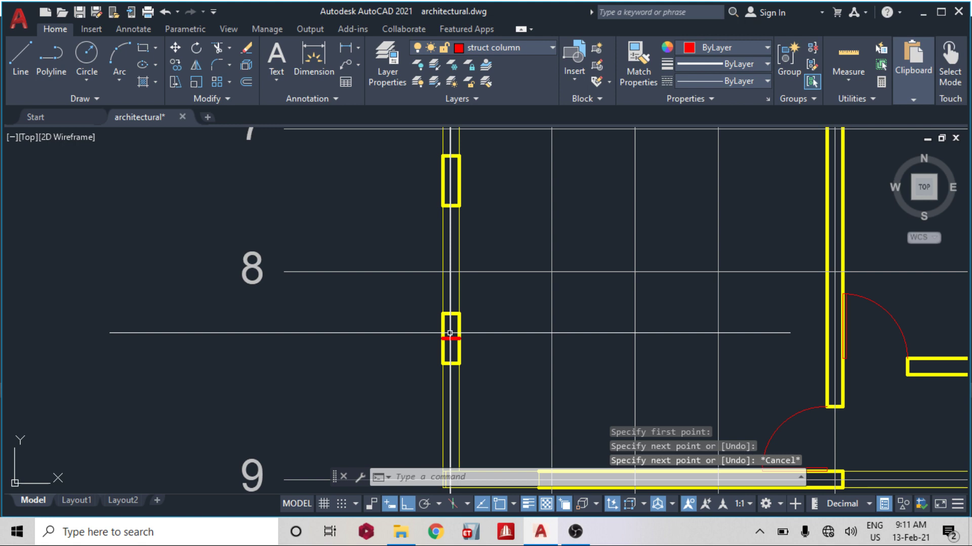
Match the properties of grid line 8 onto the new line across the wall piece between 8 and 9.
left_click(483, 272)
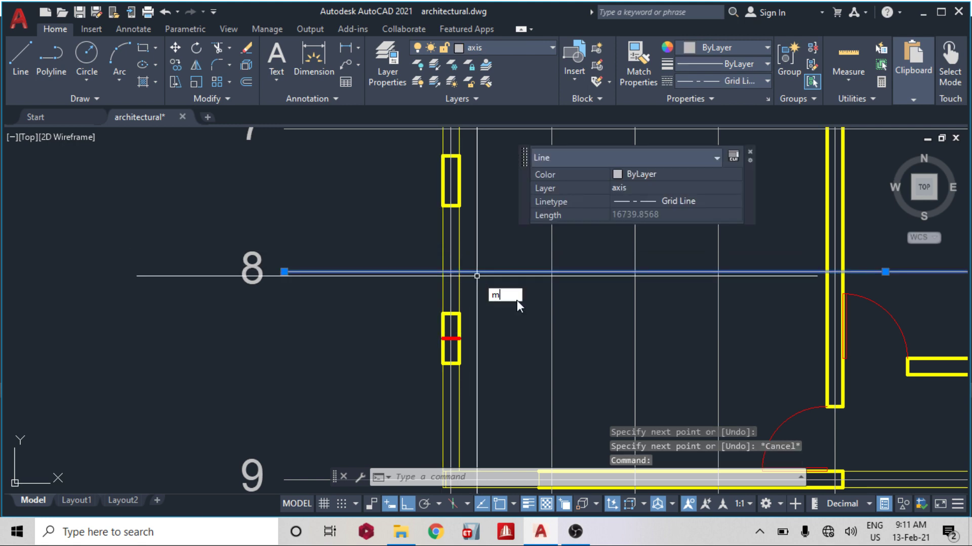
key("Return")
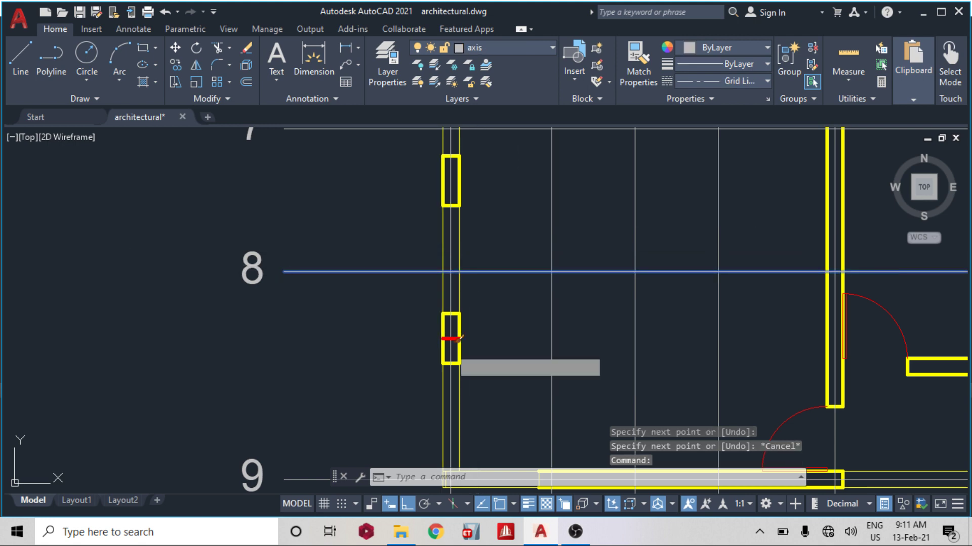
type("ma")
key("Return")
left_click(459, 338)
scroll(458, 338, "up", 4)
left_click(478, 327)
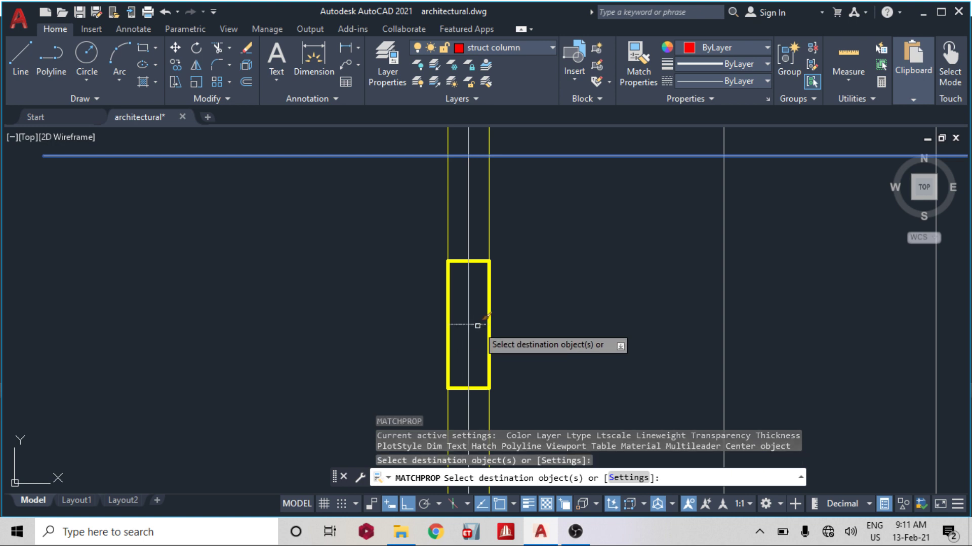
key("Escape")
Stretch both ends of the new axis line between 8 and 9 beyond the outer walls, about level with the neighbouring grid line ends.
left_click(447, 324)
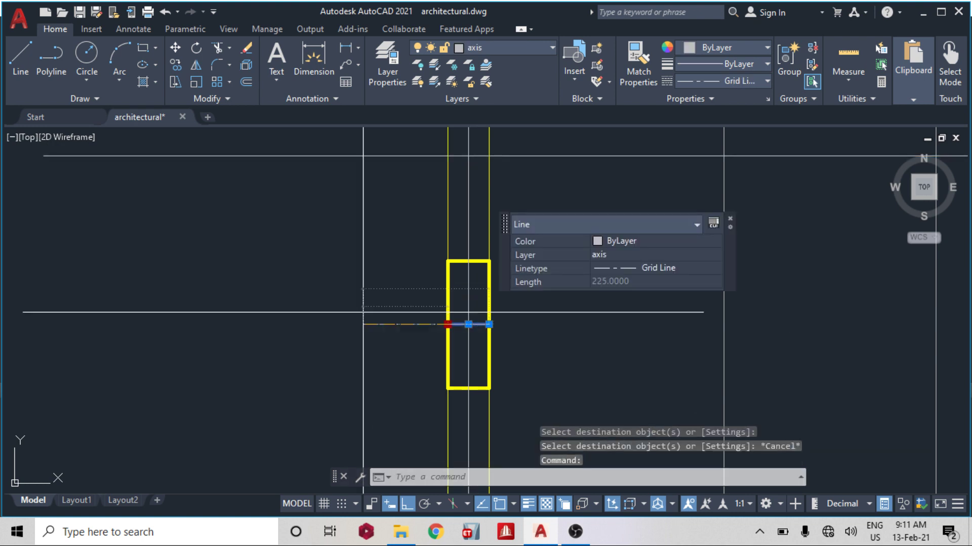
scroll(212, 314, "down", 5)
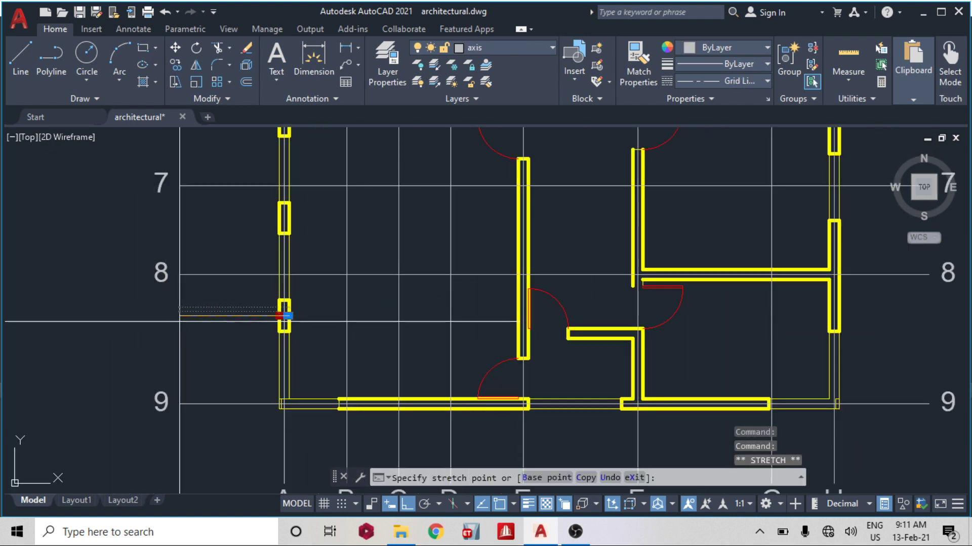
left_click(286, 316)
scroll(277, 316, "up", 3)
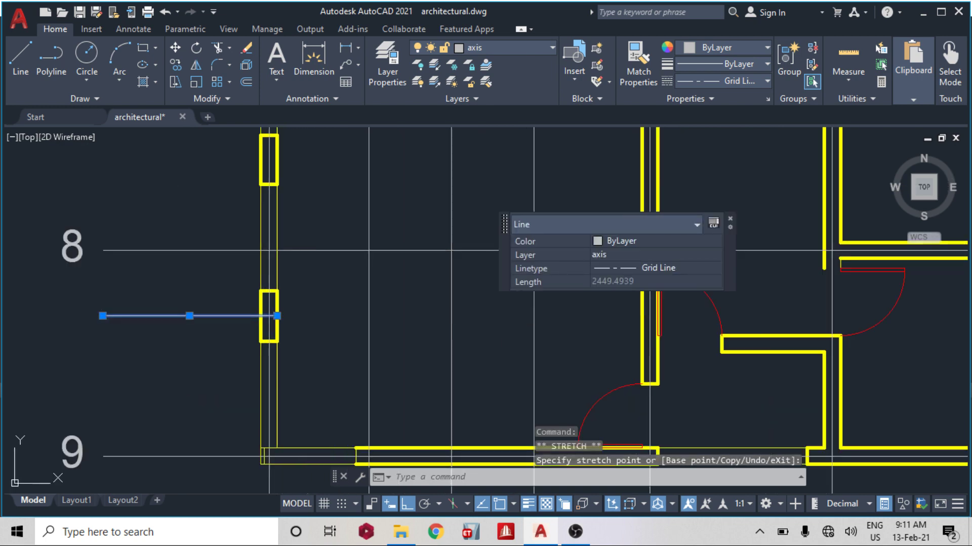
left_click(277, 315)
scroll(295, 307, "down", 3)
middle_click_drag(388, 304, 292, 295)
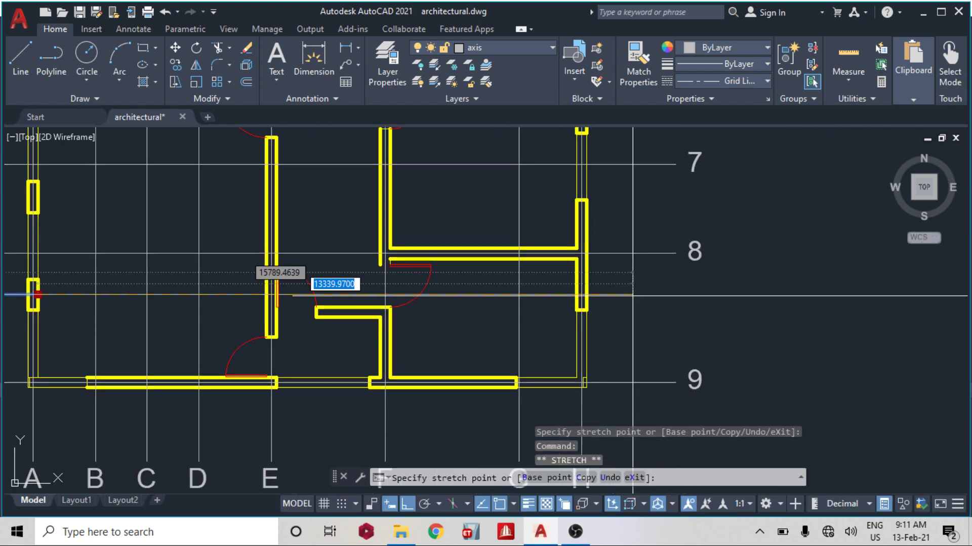
left_click(688, 294)
key("Escape")
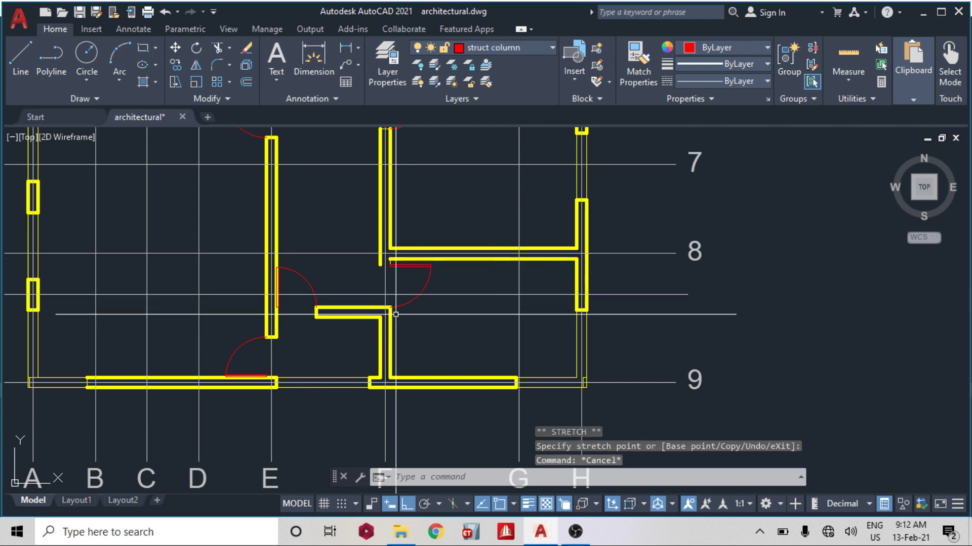
key("Escape")
Draw a horizontal line across the middle of the short wall piece on grid line A between 7 and 8.
middle_click_drag(395, 314, 616, 339)
scroll(336, 293, "down", 2)
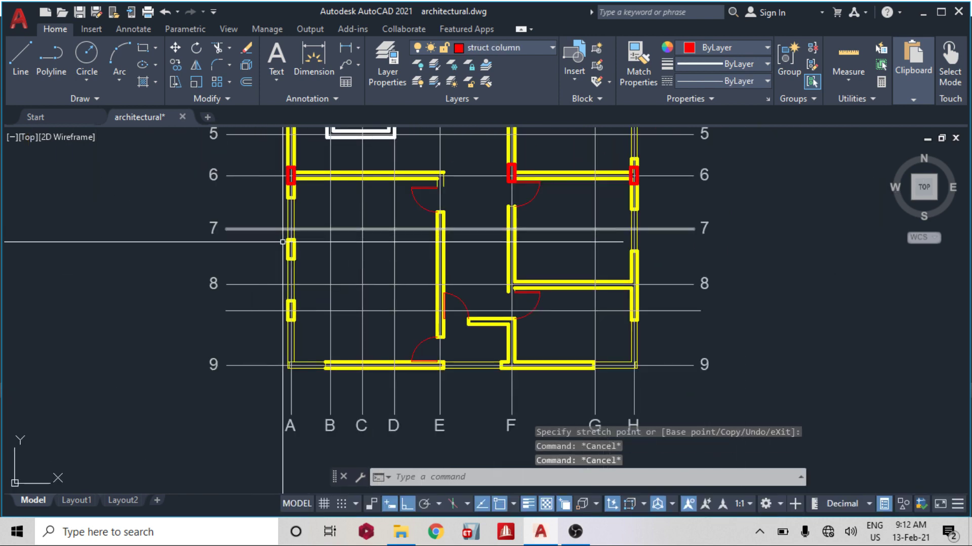
left_click(19, 60)
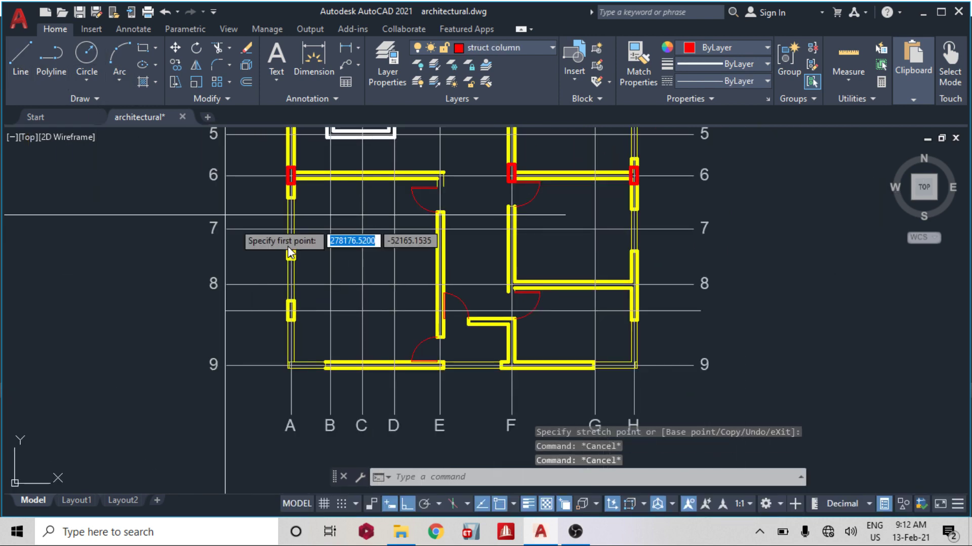
scroll(290, 248, "up", 4)
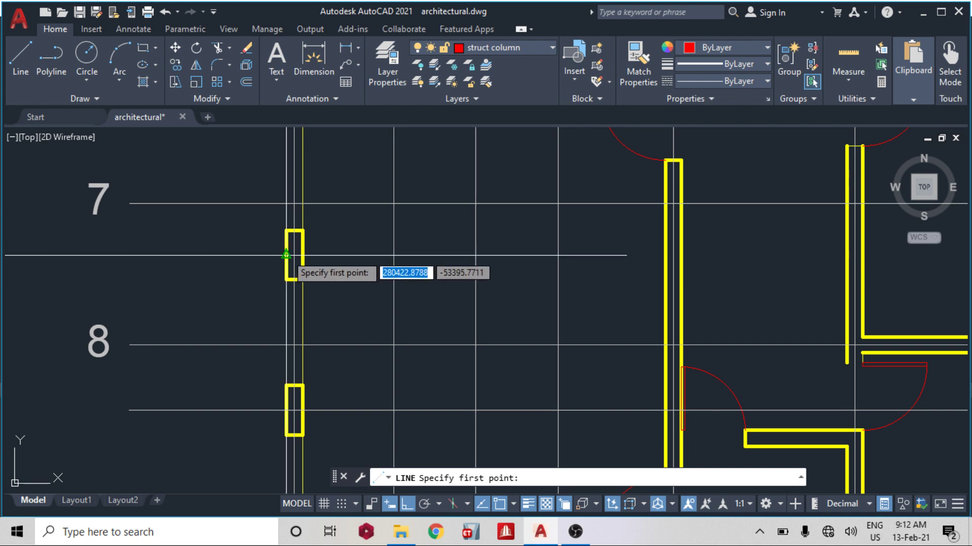
left_click(285, 255)
left_click(304, 255)
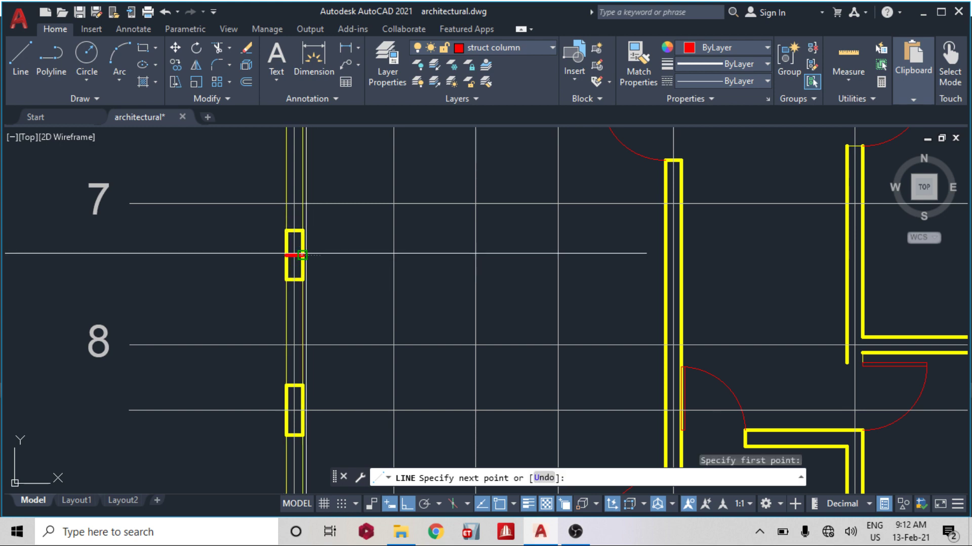
key("Escape")
Match the properties of grid line 7 onto the new line across the wall piece between 7 and 8.
left_click(344, 203)
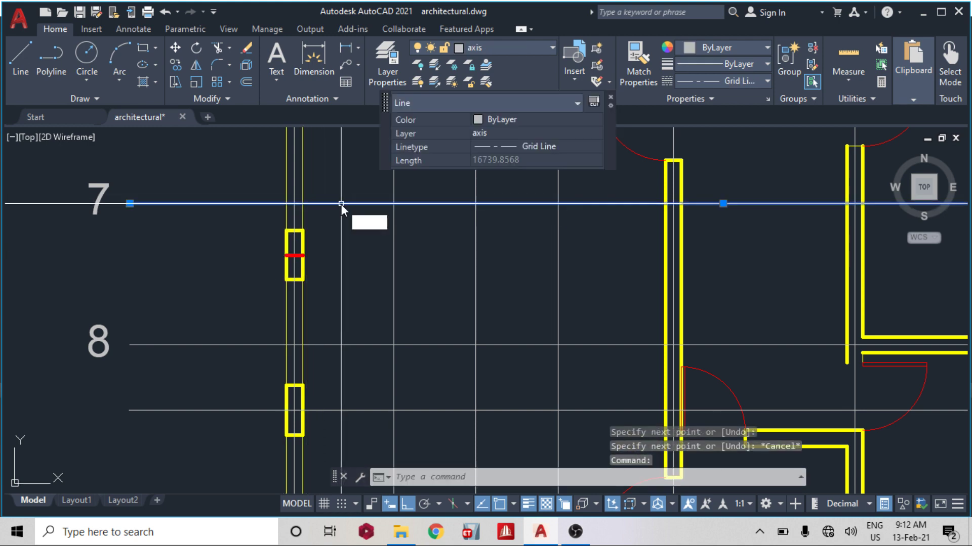
type("m")
key("BackSpace")
type("ma")
key("Return")
scroll(291, 256, "up", 3)
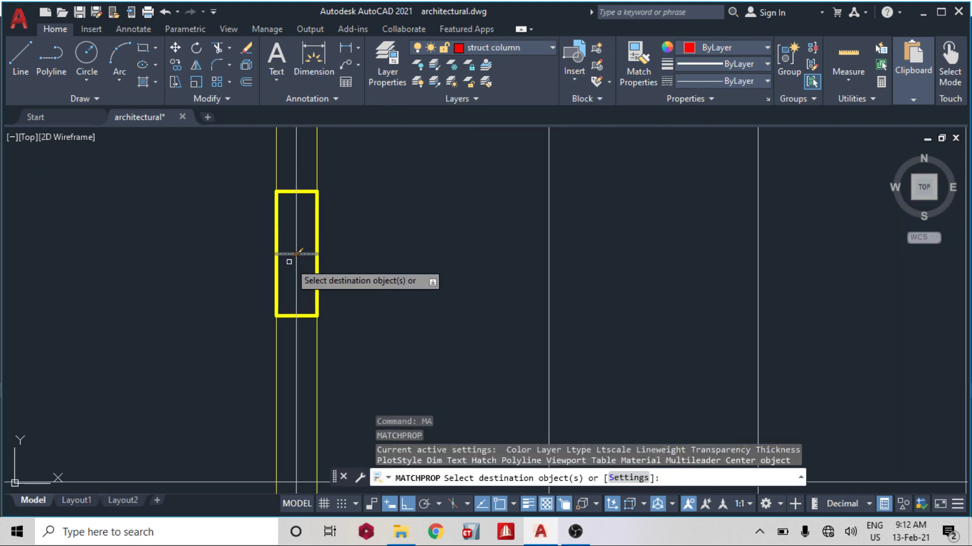
left_click(309, 256)
key("Escape")
Stretch both ends of the new axis line between 7 and 8 beyond the outer walls, about level with the neighbouring grid line ends.
left_click(305, 254)
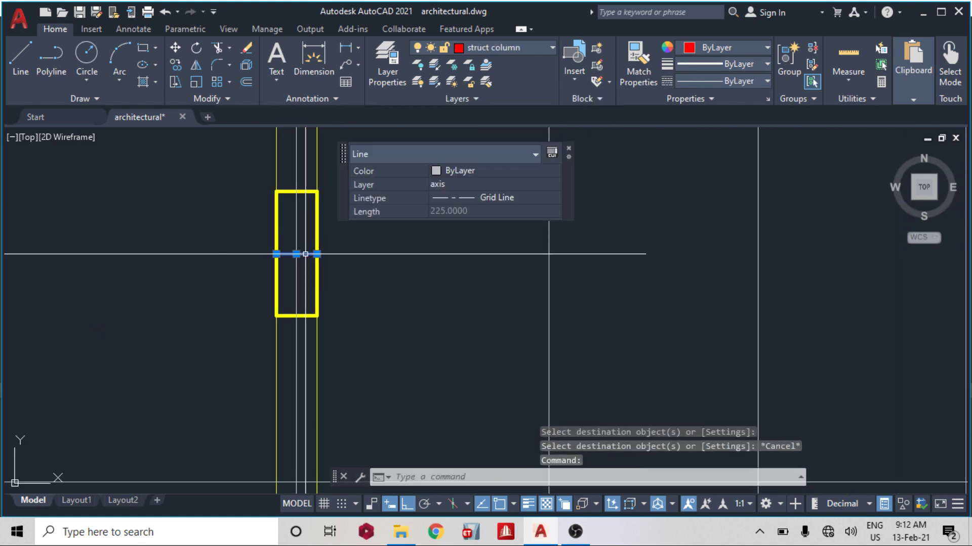
left_click(276, 254)
scroll(282, 248, "down", 1)
middle_click_drag(217, 257, 341, 267)
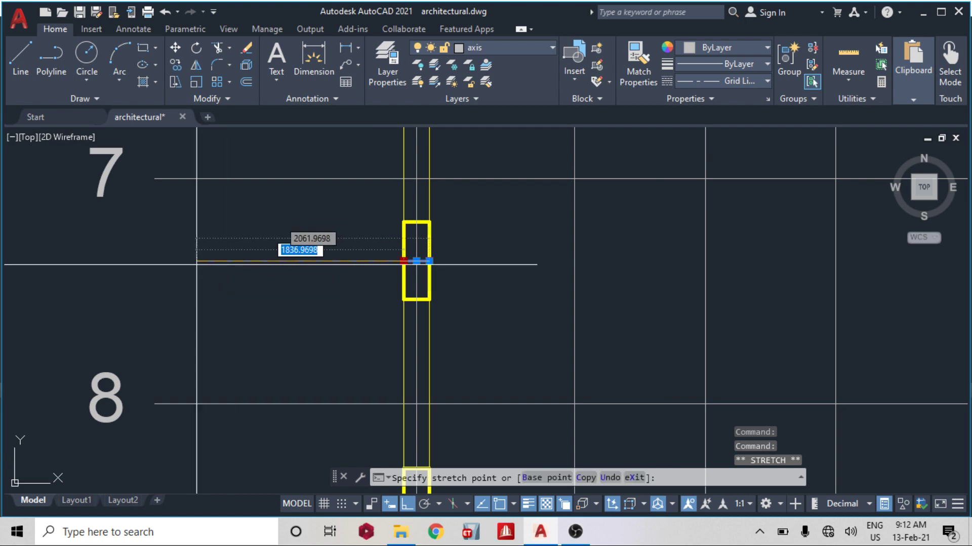
left_click(153, 261)
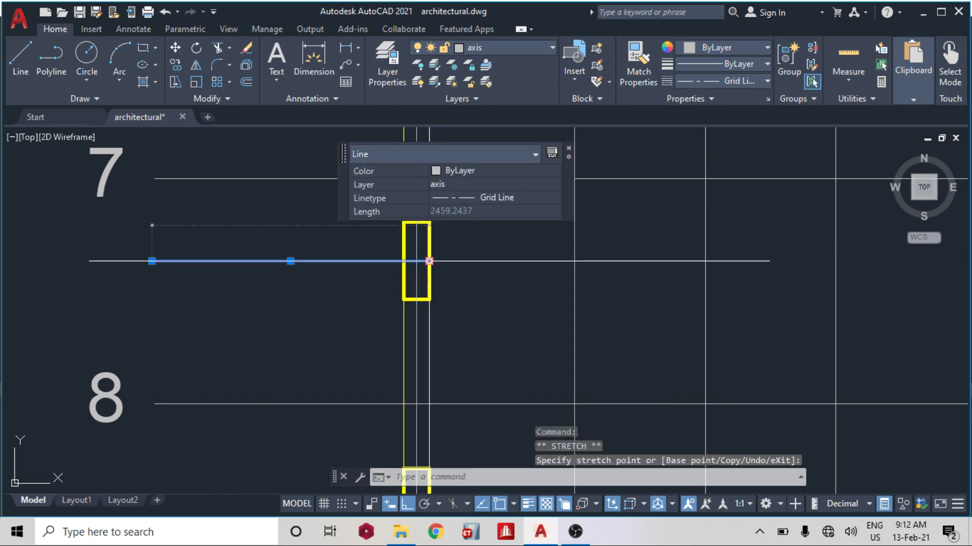
left_click(429, 261)
scroll(435, 258, "down", 5)
middle_click_drag(583, 255, 543, 256)
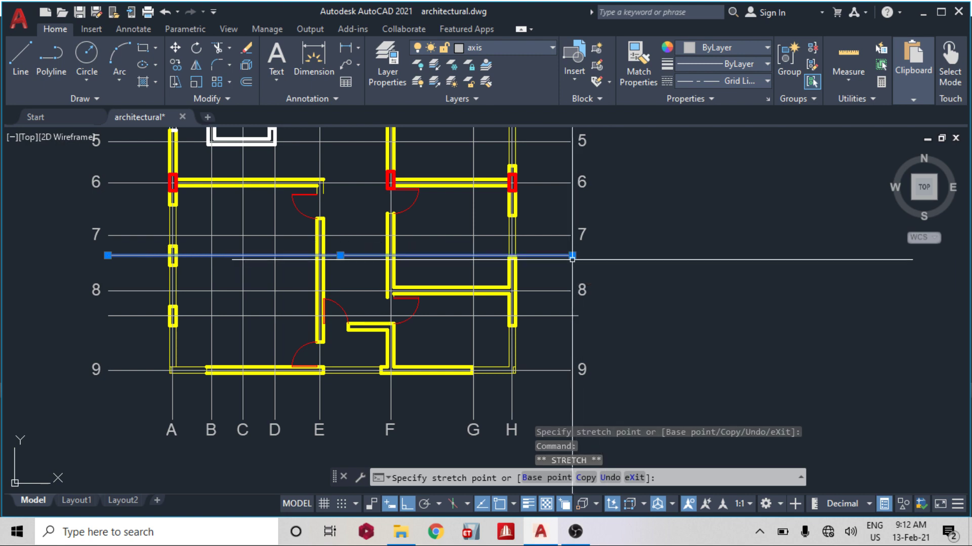
key("Escape")
Copy the column at A-6 from its axis intersection onto both short wall pieces on grid line A, between 7 and 8 and between 8 and 9.
middle_click_drag(148, 241, 374, 256)
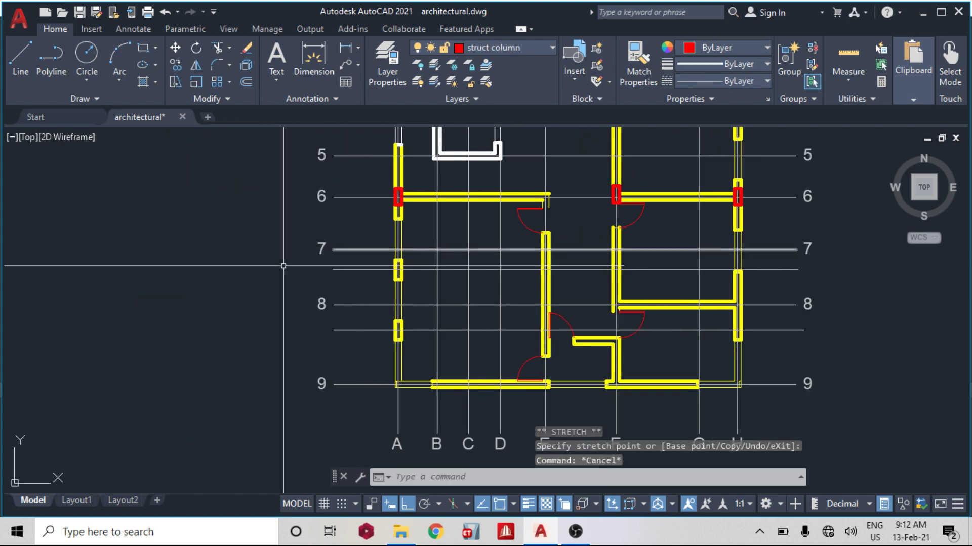
scroll(389, 219, "up", 4)
left_click(391, 192)
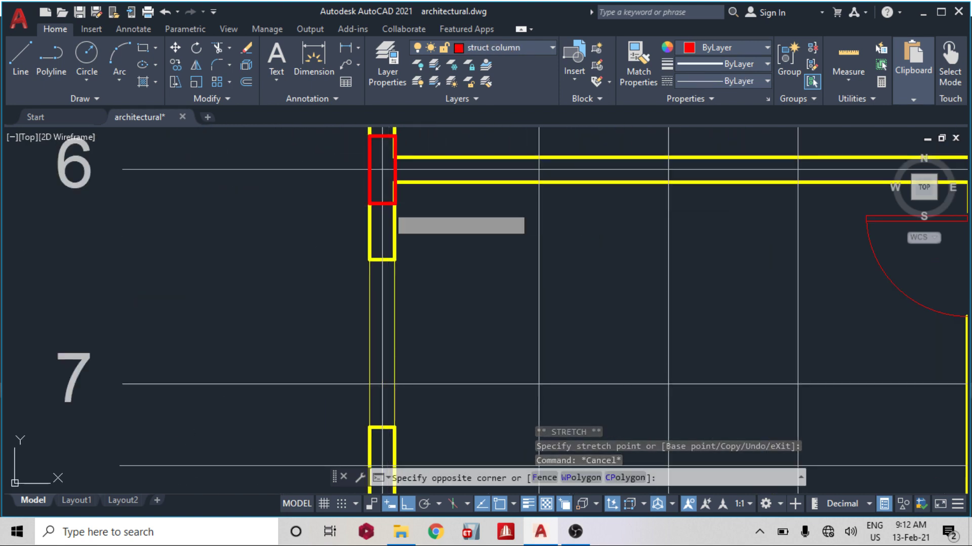
left_click(387, 204)
type("c")
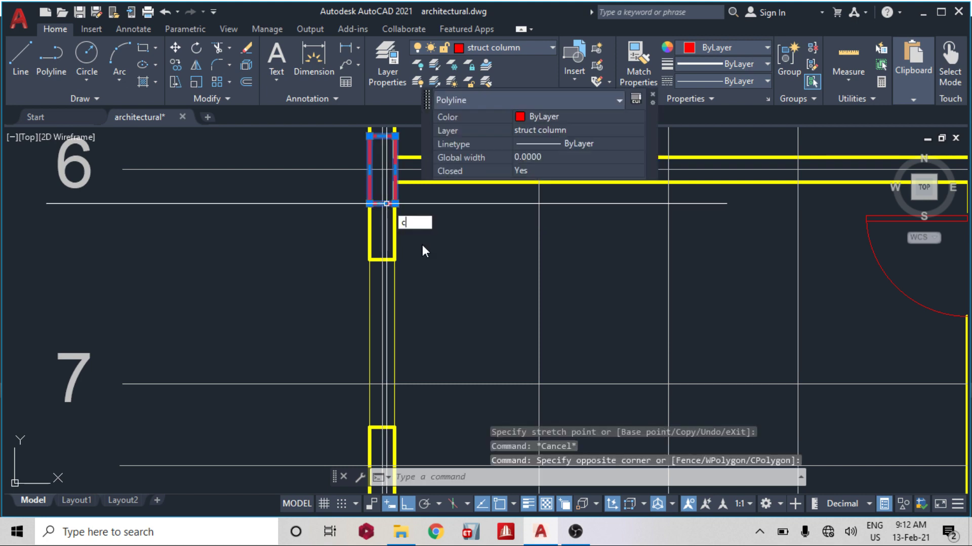
type("o")
key("Return")
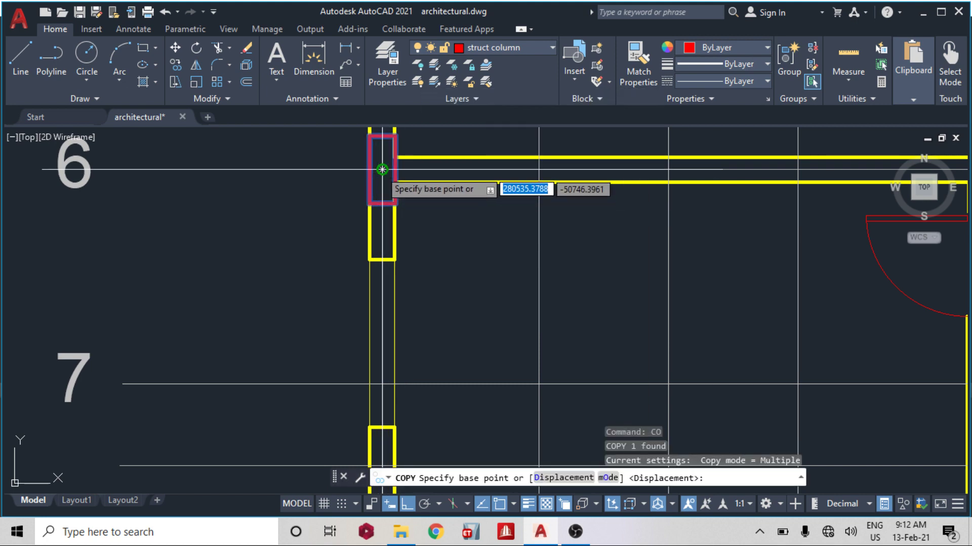
left_click(382, 170)
scroll(382, 162, "down", 4)
scroll(374, 278, "up", 4)
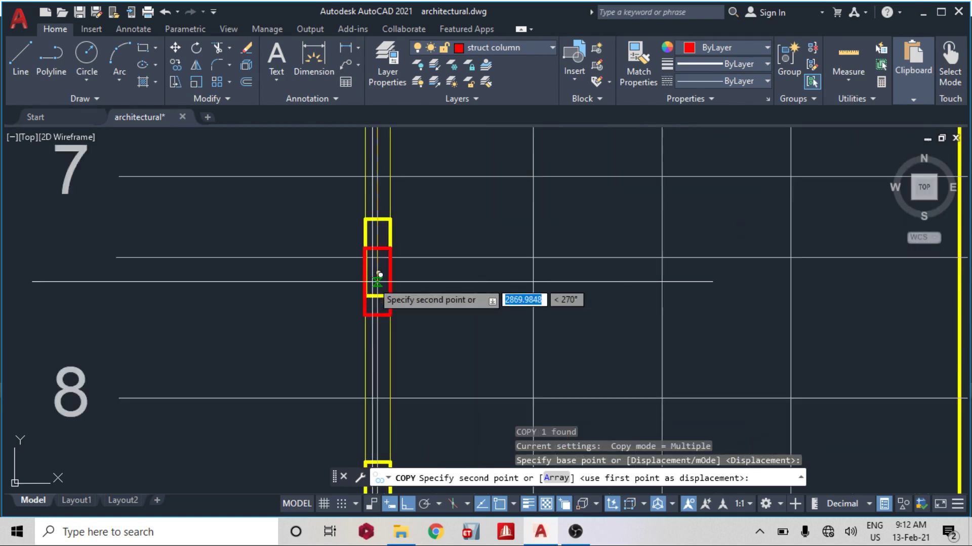
left_click(379, 245)
scroll(381, 248, "down", 3)
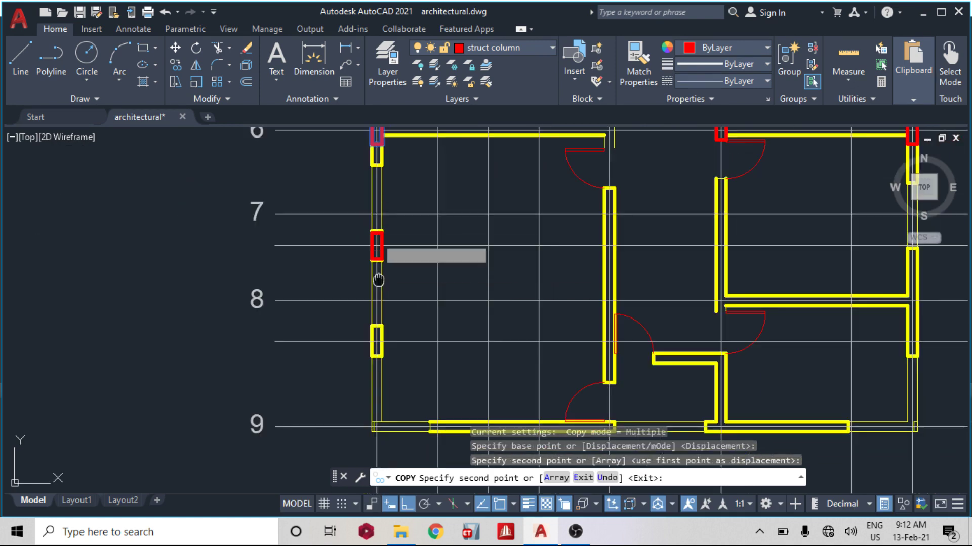
scroll(379, 246, "up", 3)
left_click(373, 281)
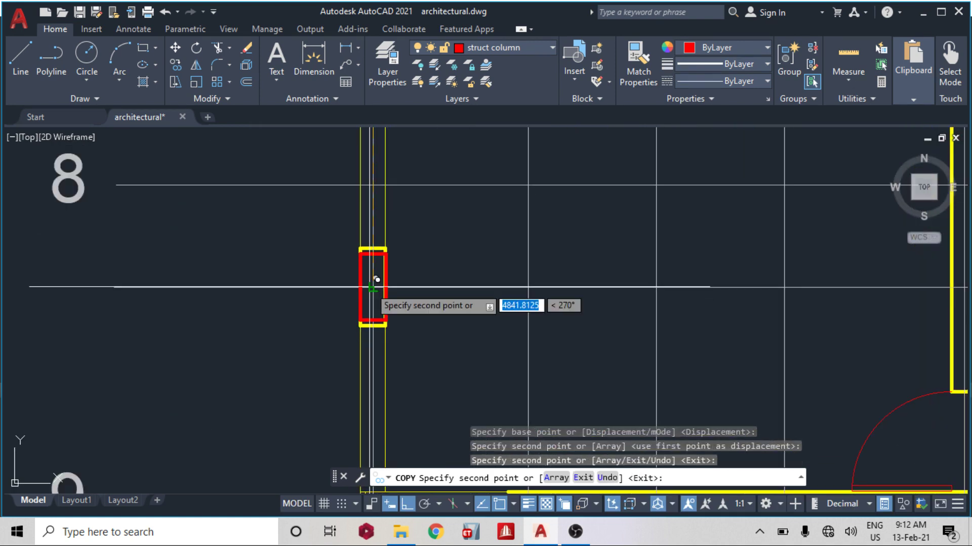
key("Escape")
Copy the horizontal column at H-1 from its axis intersection to the wall corner at E-6.
scroll(354, 264, "down", 3)
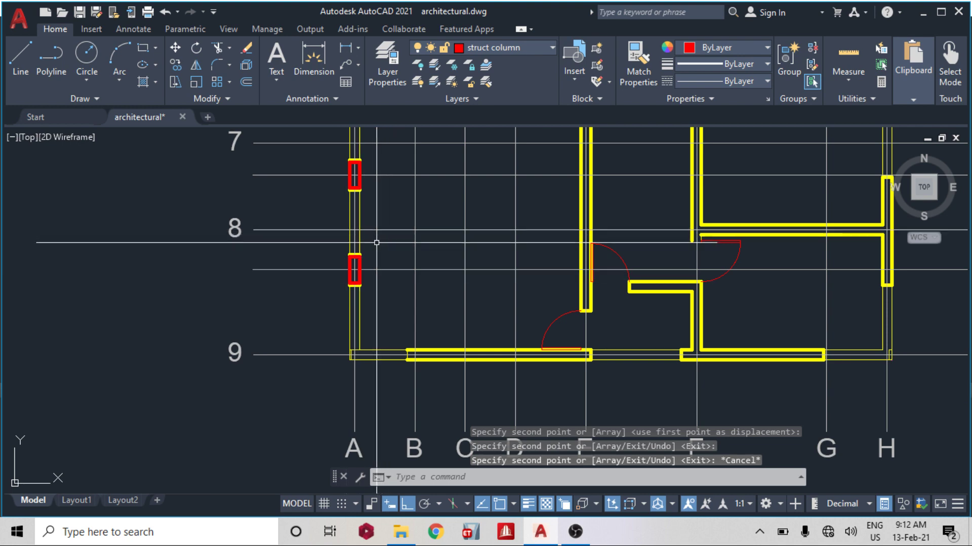
middle_click_drag(379, 226, 380, 337)
scroll(353, 348, "down", 2)
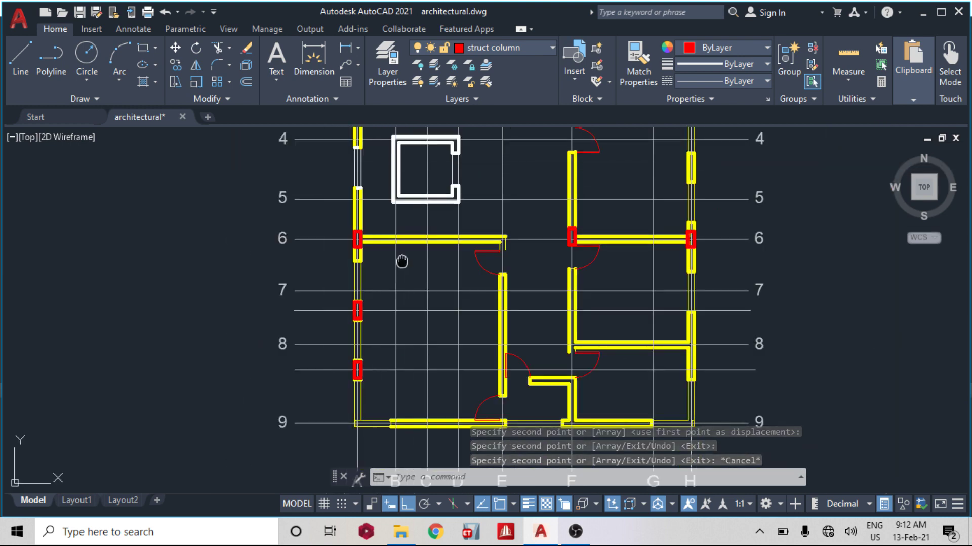
middle_click_drag(398, 185, 407, 266)
scroll(396, 230, "down", 2)
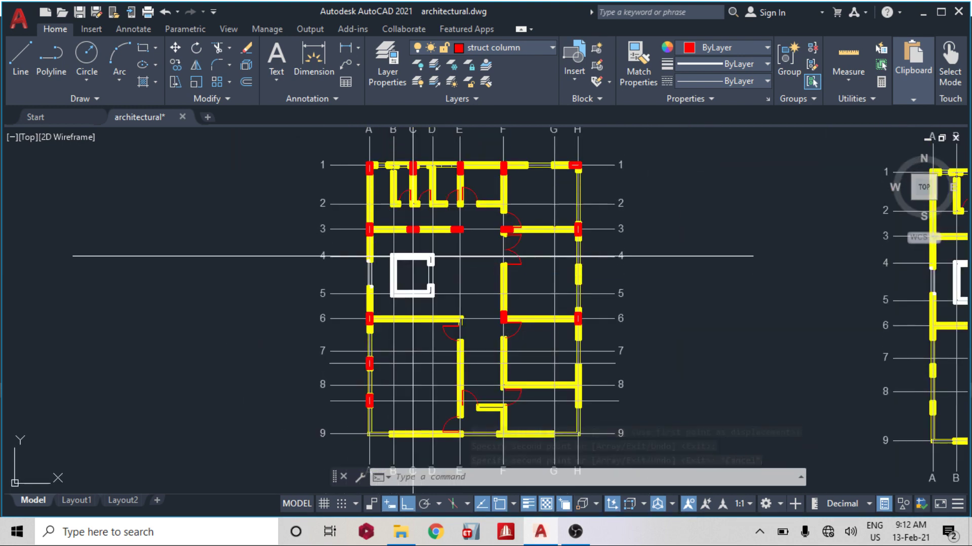
scroll(461, 321, "up", 5)
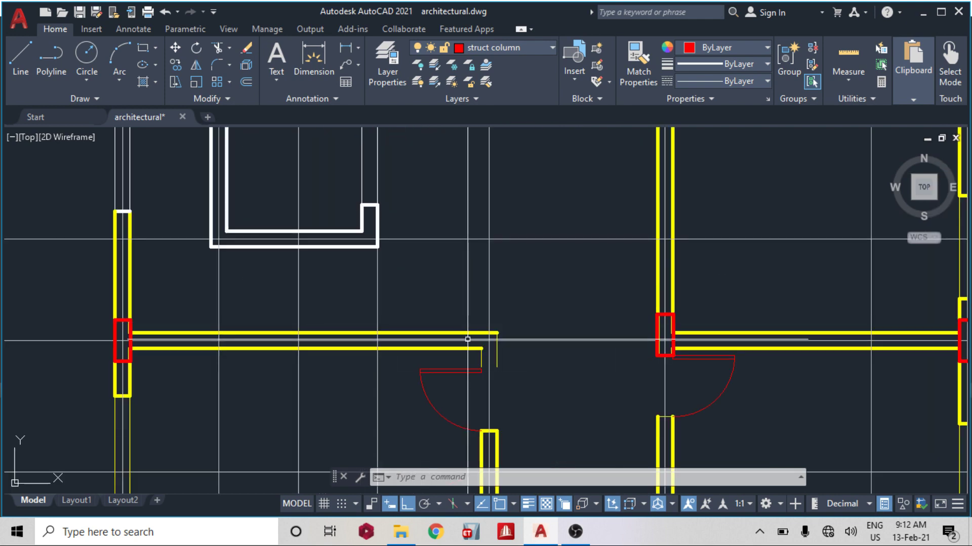
scroll(461, 321, "down", 3)
middle_click_drag(461, 320, 461, 363)
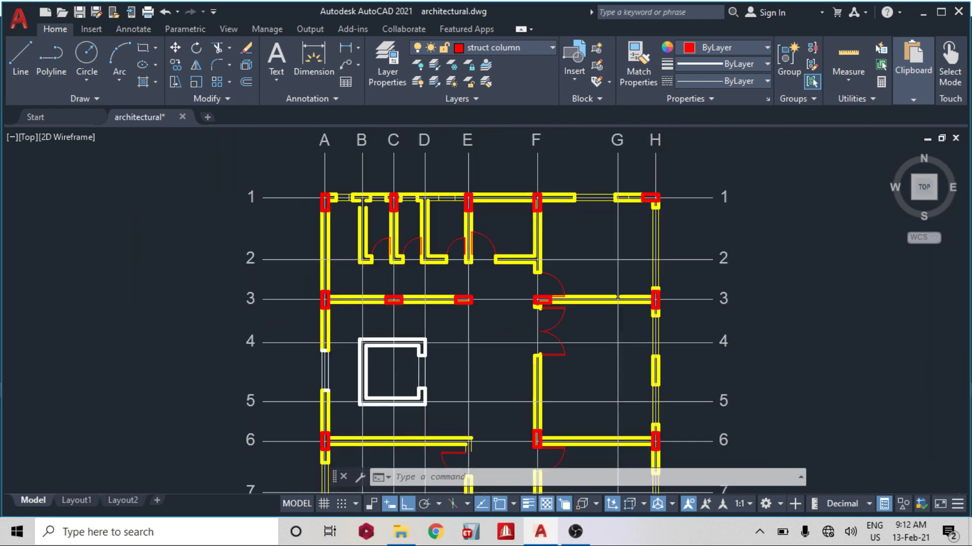
scroll(653, 192, "up", 5)
left_click(675, 230)
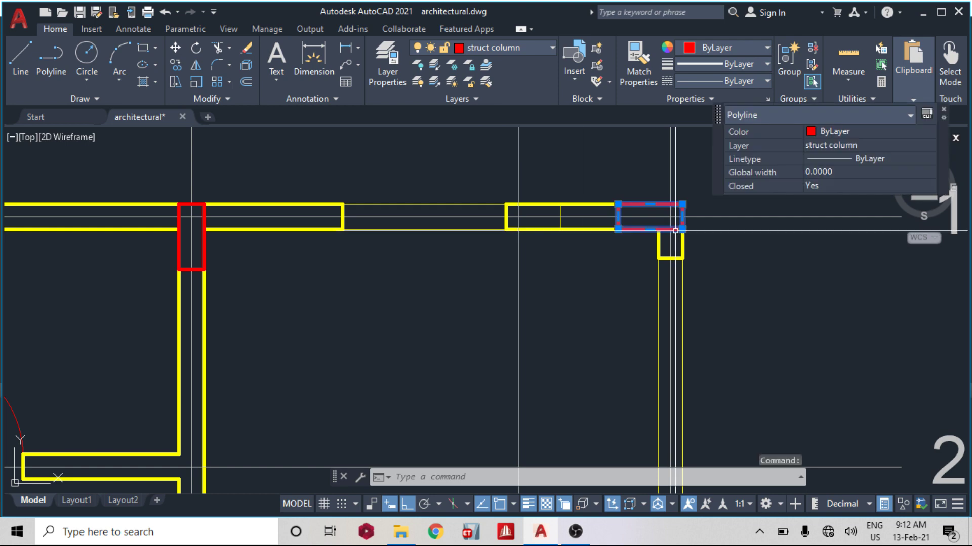
type("co")
key("Return")
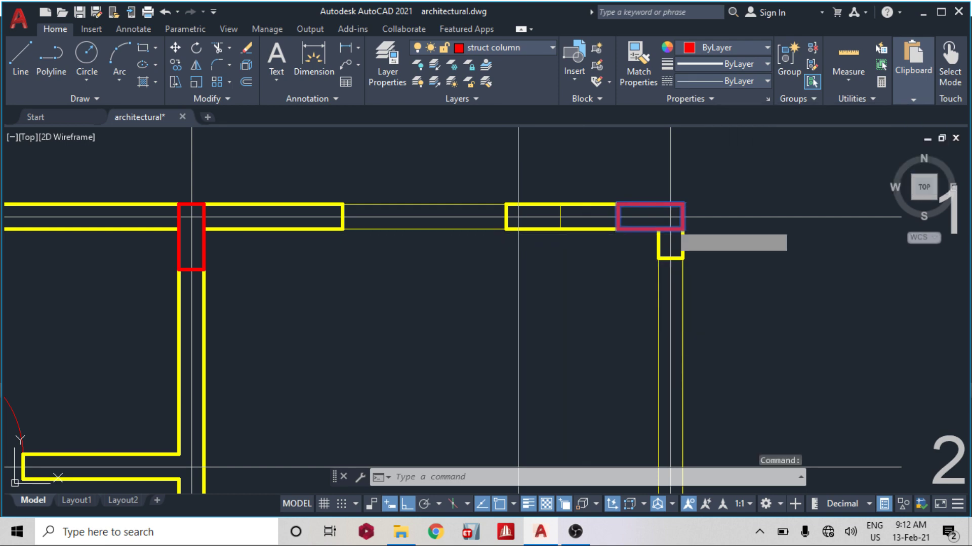
left_click(673, 212)
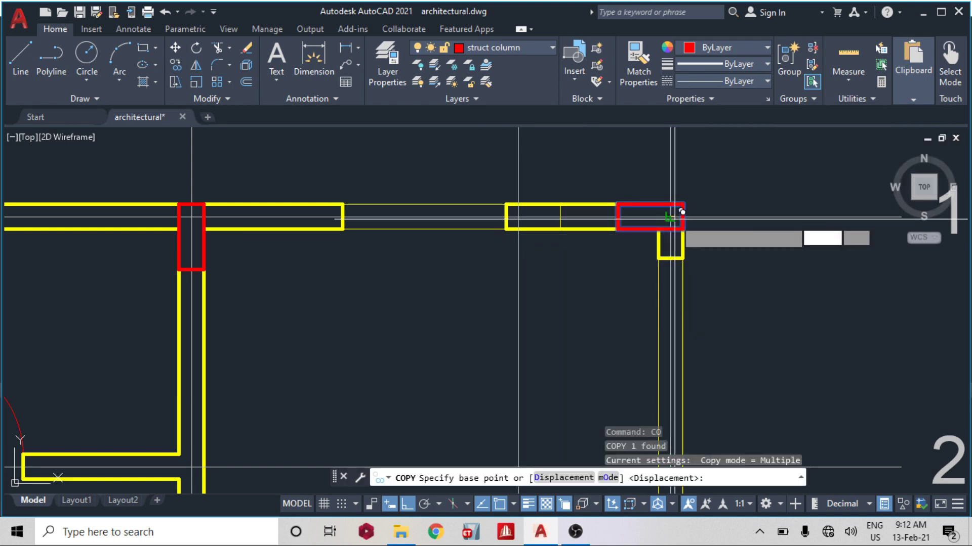
scroll(673, 213, "down", 5)
scroll(642, 186, "down", 3)
middle_click_drag(567, 246, 551, 205)
scroll(553, 207, "up", 7)
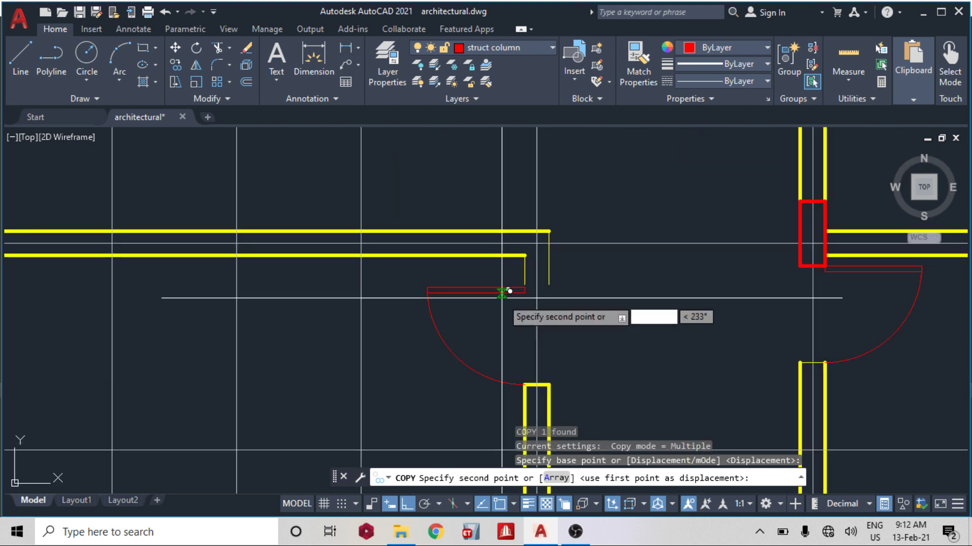
left_click(538, 231)
scroll(538, 231, "down", 3)
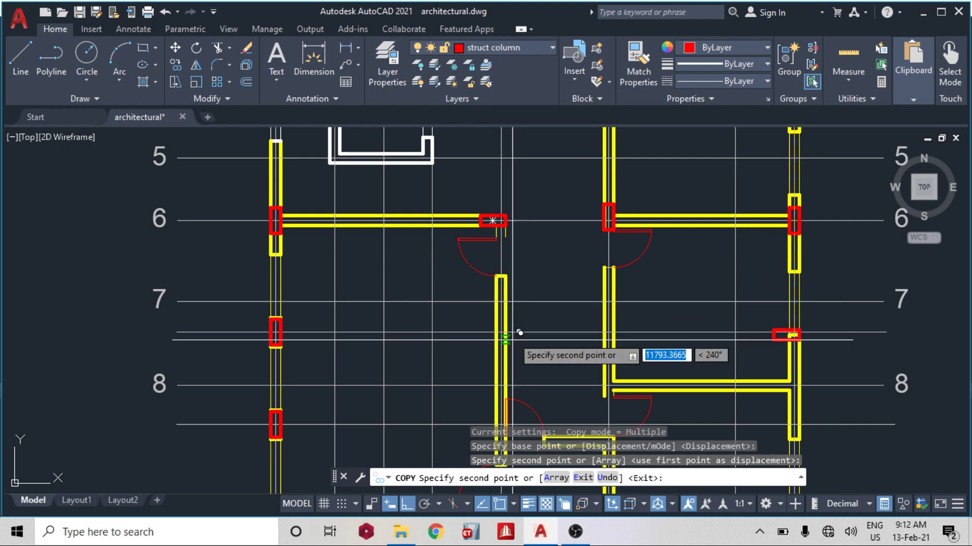
middle_click_drag(507, 328, 496, 288)
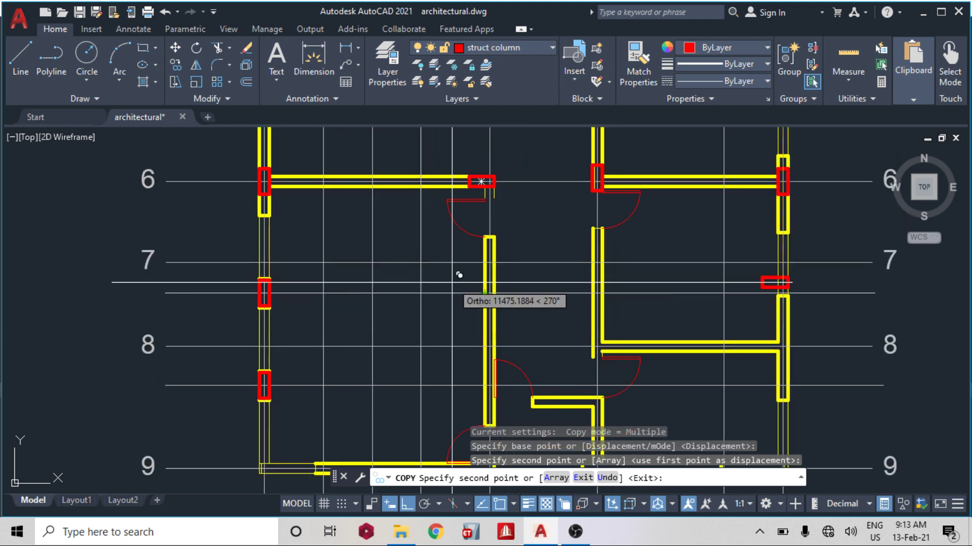
key("Escape")
Copy the two columns on grid line A between 7 and 9 together, straight across onto the wall on grid line E.
scroll(268, 300, "up", 4)
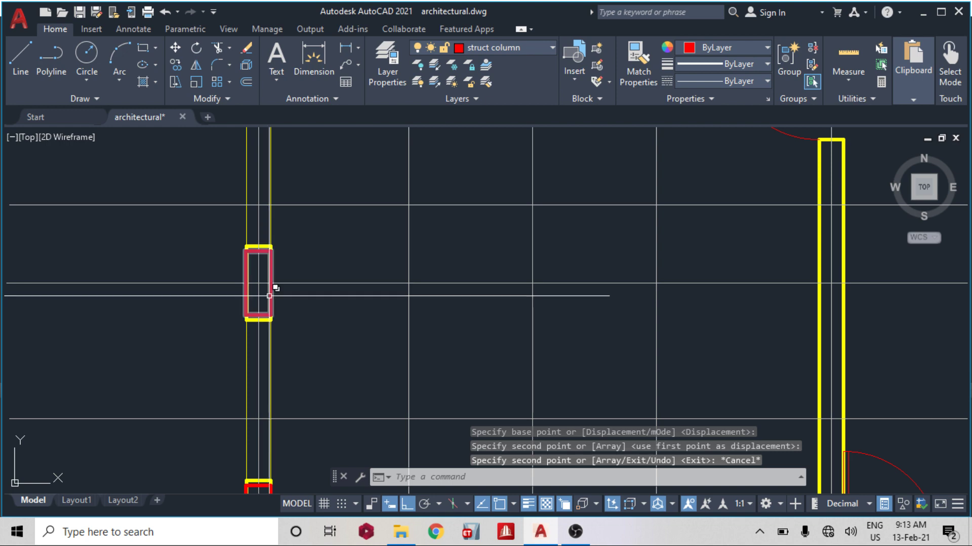
left_click(271, 286)
scroll(259, 330, "down", 2)
scroll(259, 330, "up", 4)
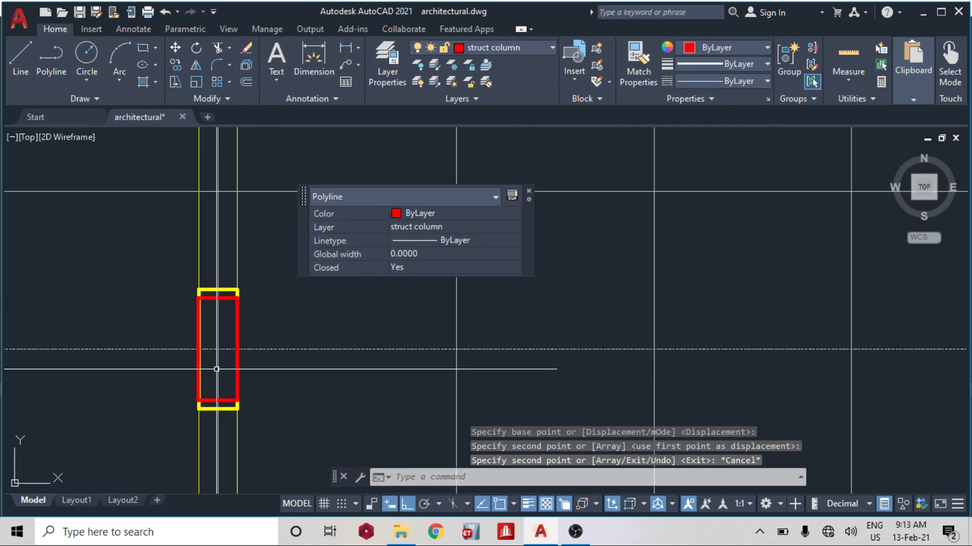
left_click(236, 363)
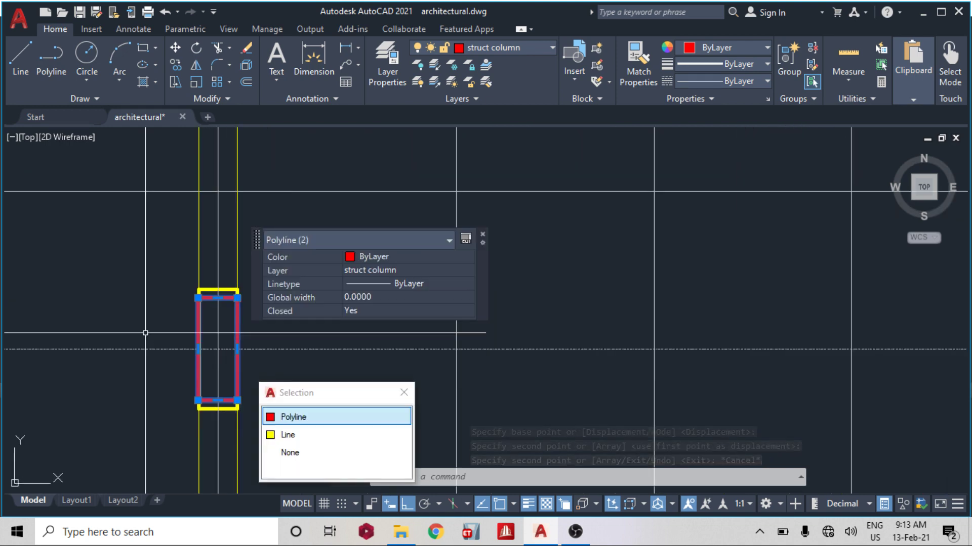
type("co")
key("Return")
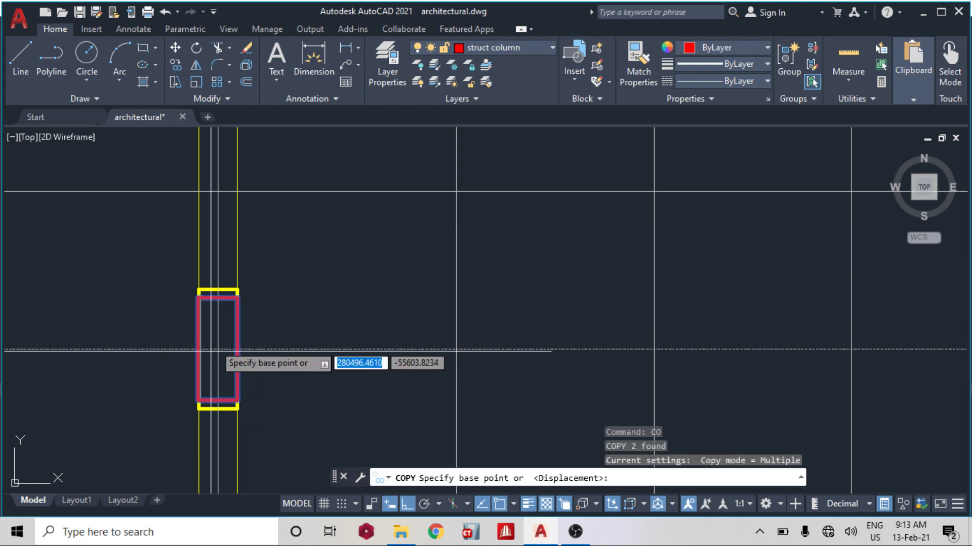
left_click(218, 350)
scroll(222, 336, "down", 4)
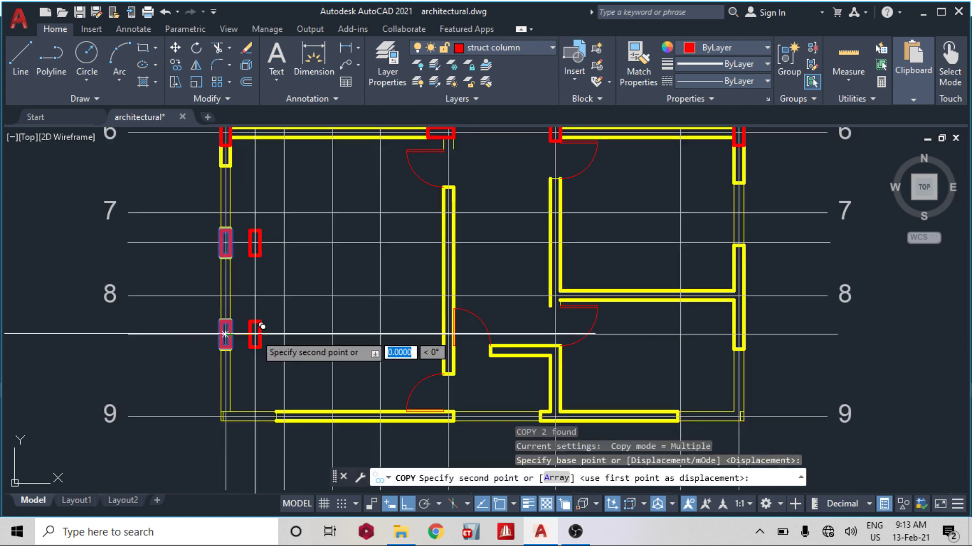
scroll(468, 323, "up", 5)
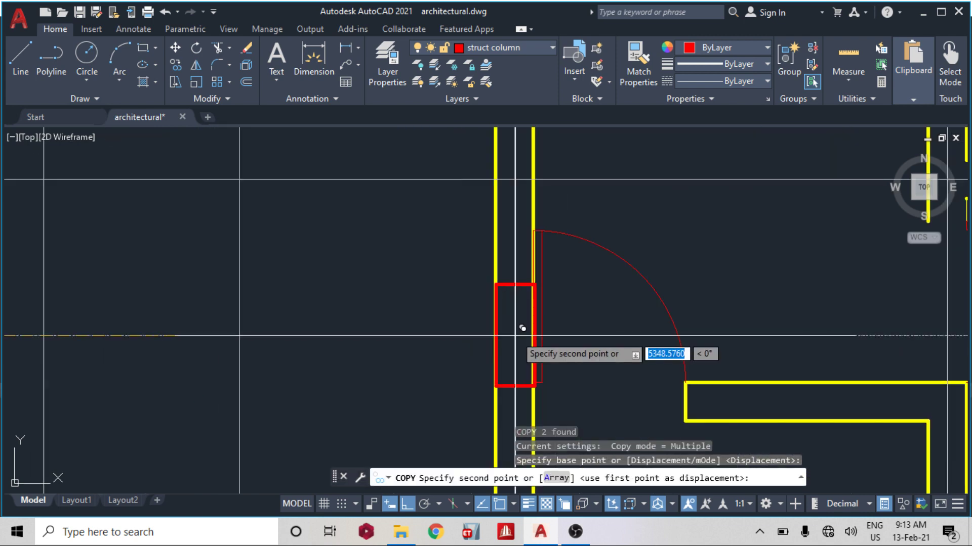
left_click(515, 336)
key("Escape")
Copy the column on grid line E between 7 and 8 onto the wall junction at F-8.
scroll(514, 335, "down", 8)
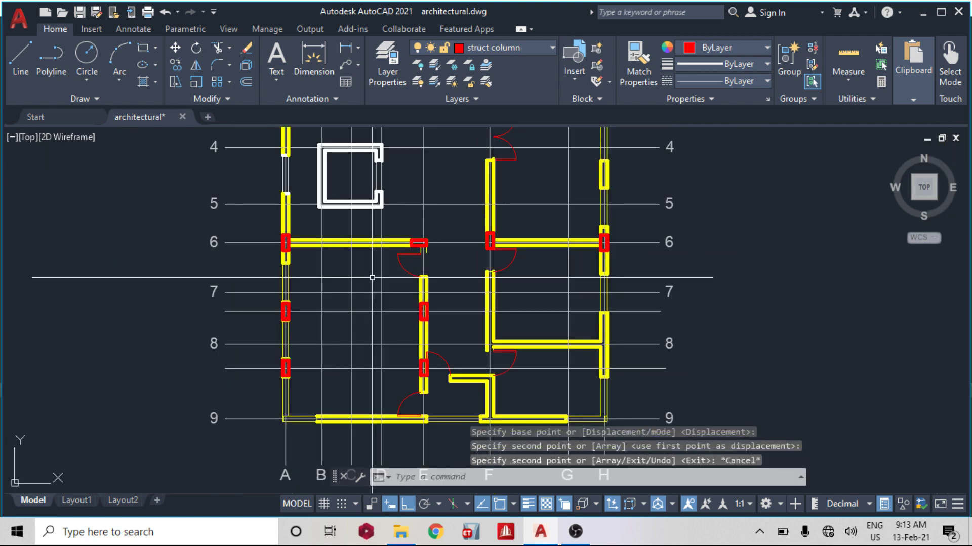
middle_click_drag(481, 276, 469, 328)
scroll(419, 299, "down", 3)
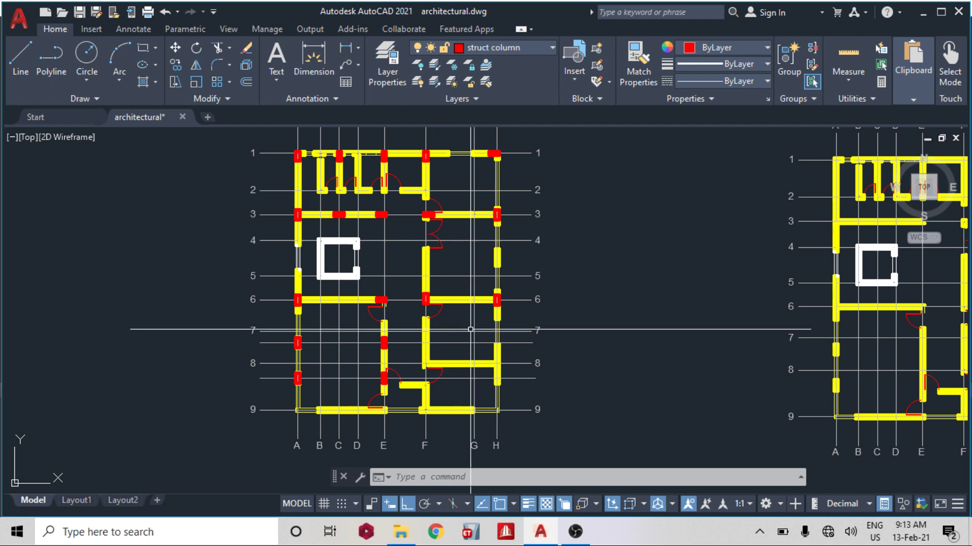
scroll(436, 330, "up", 4)
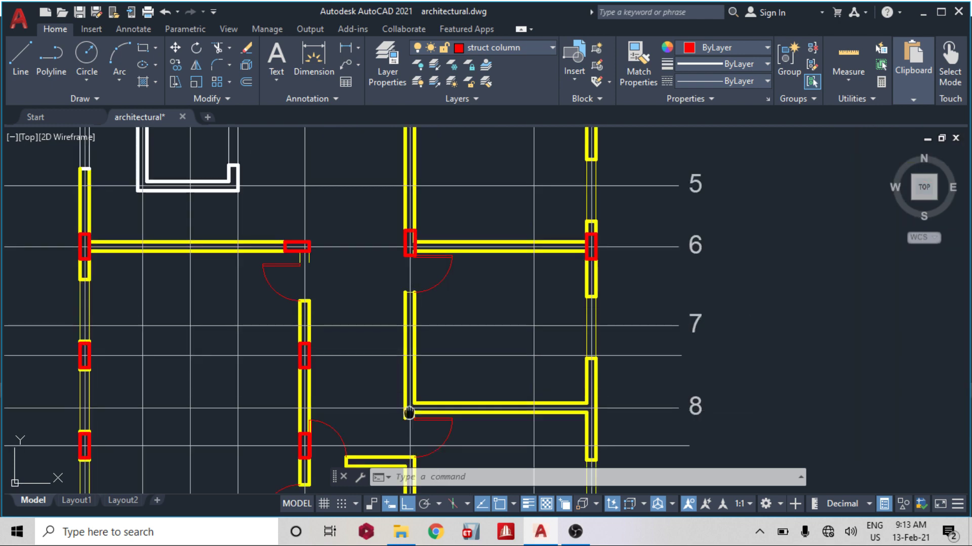
middle_click_drag(413, 411, 417, 381)
middle_click_drag(315, 338, 339, 334)
scroll(339, 334, "up", 2)
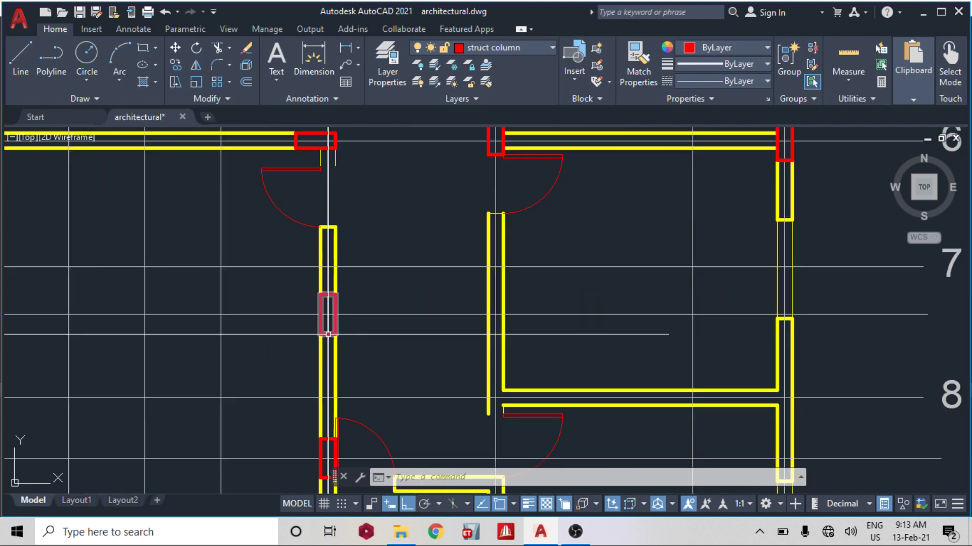
left_click(327, 312)
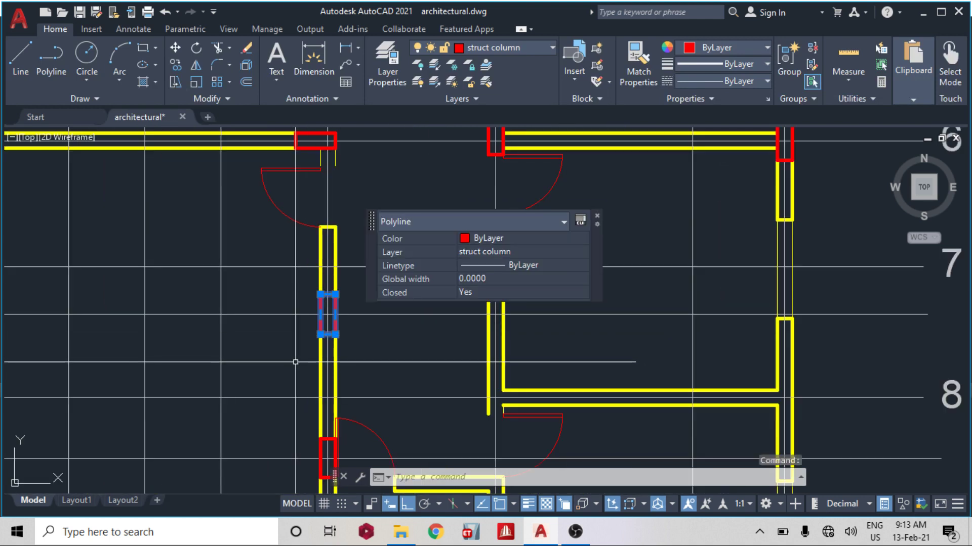
type("c")
left_click(331, 408)
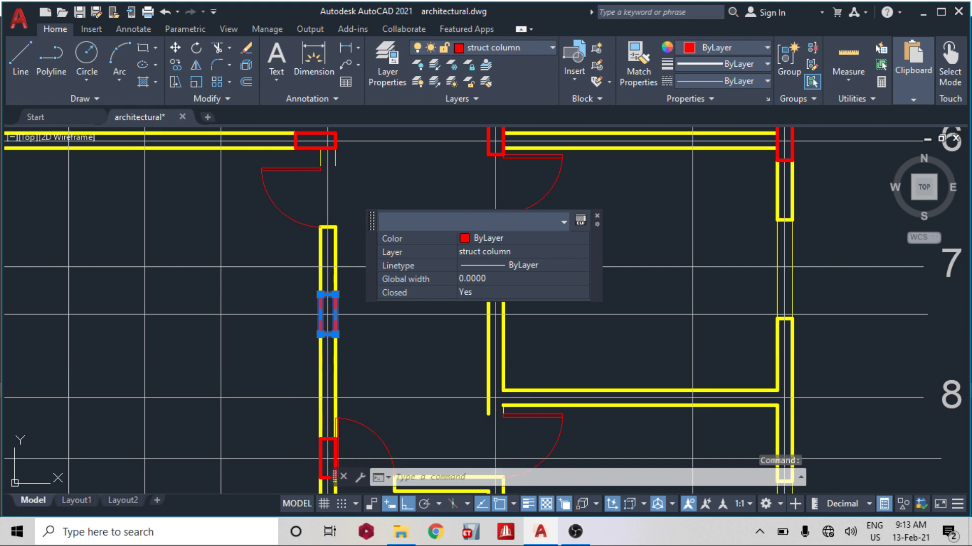
left_click(327, 314)
scroll(493, 415, "up", 4)
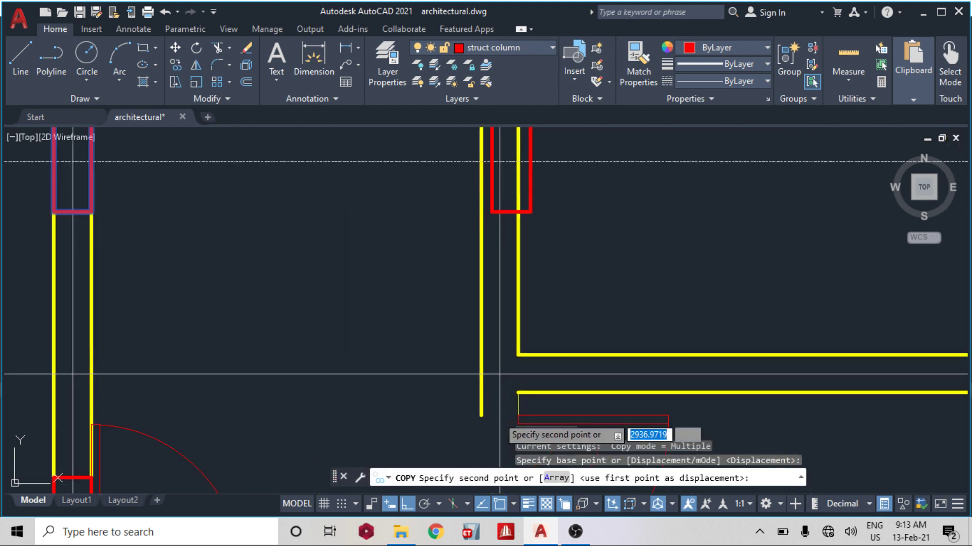
left_click(484, 408)
middle_click_drag(484, 408, 484, 359)
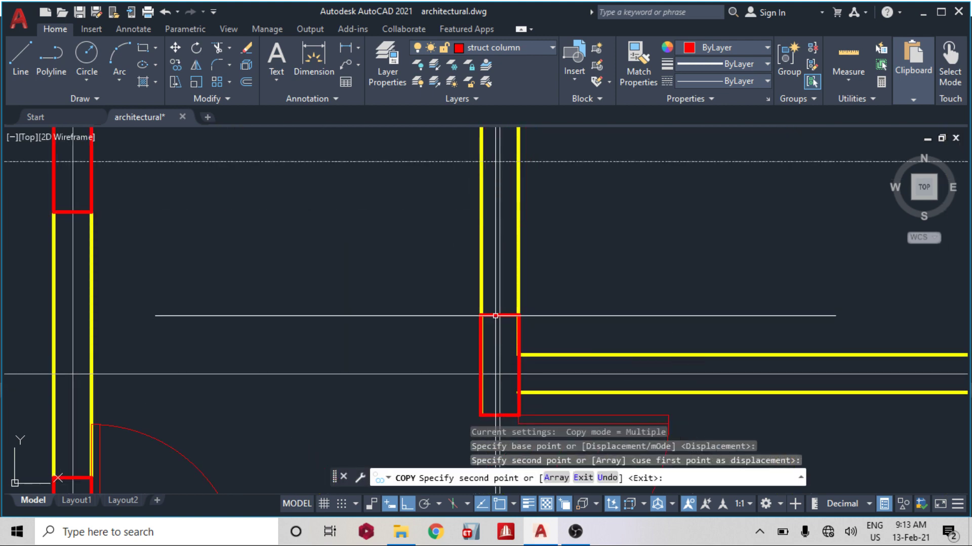
key("Escape")
Examine the plan around grid lines 7 to 9 for wall ends and junctions that still lack columns.
scroll(441, 329, "down", 4)
middle_click_drag(453, 299, 453, 199)
scroll(374, 253, "down", 4)
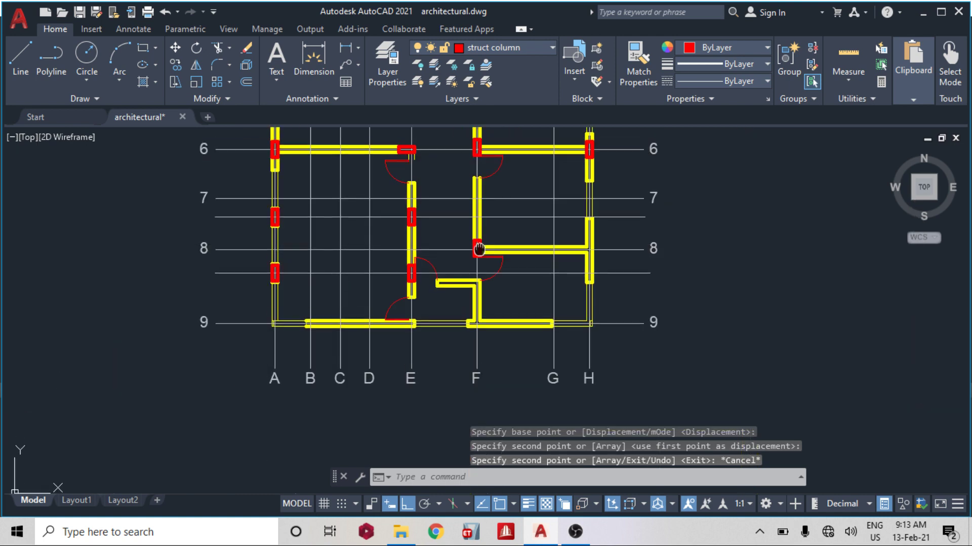
middle_click_drag(483, 330, 484, 394)
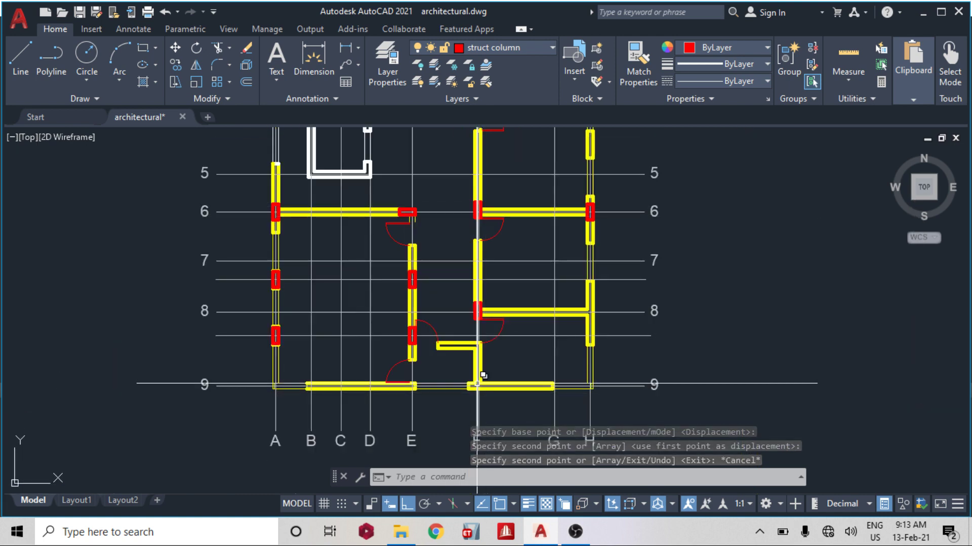
scroll(484, 375, "up", 2)
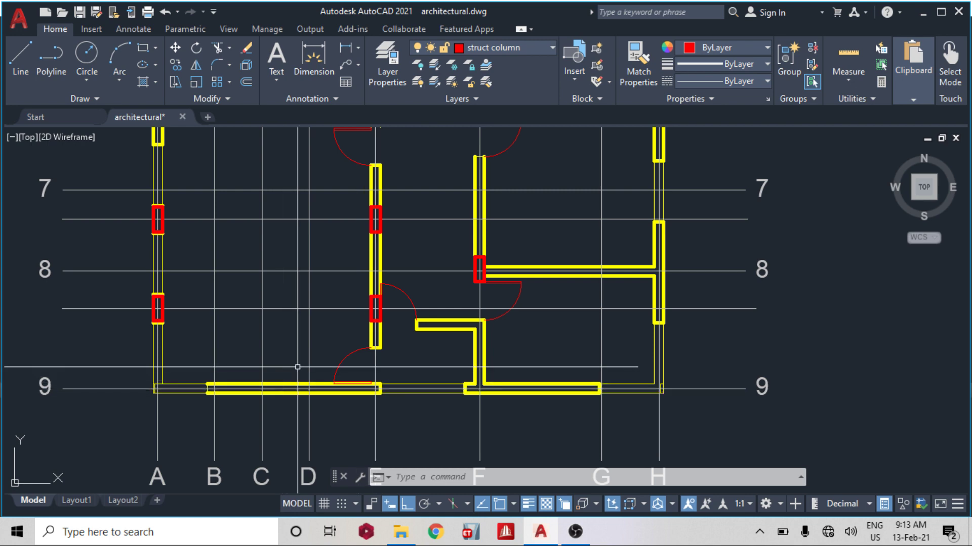
middle_click_drag(297, 367, 299, 406)
scroll(383, 321, "down", 2)
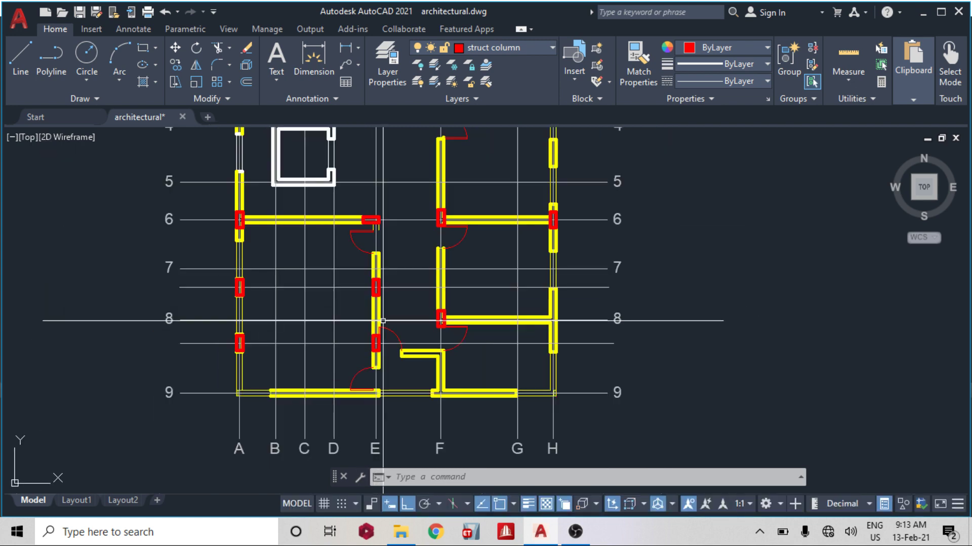
scroll(383, 321, "up", 2)
scroll(405, 344, "down", 4)
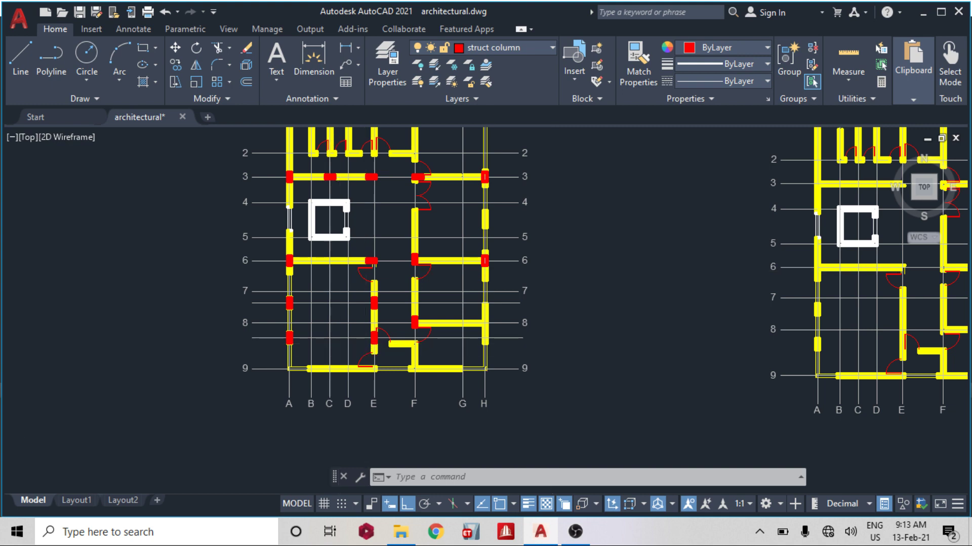
scroll(306, 367, "up", 4)
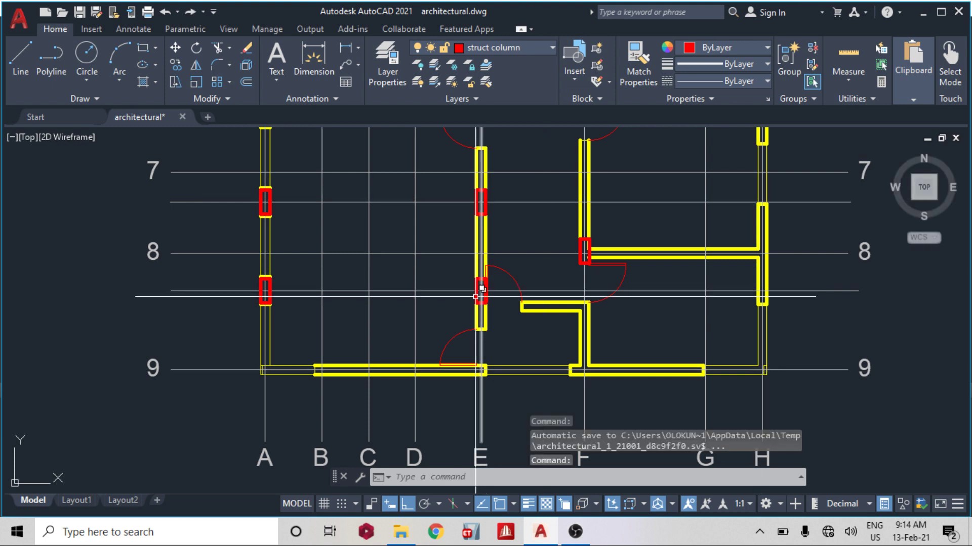
middle_click_drag(443, 300, 447, 282)
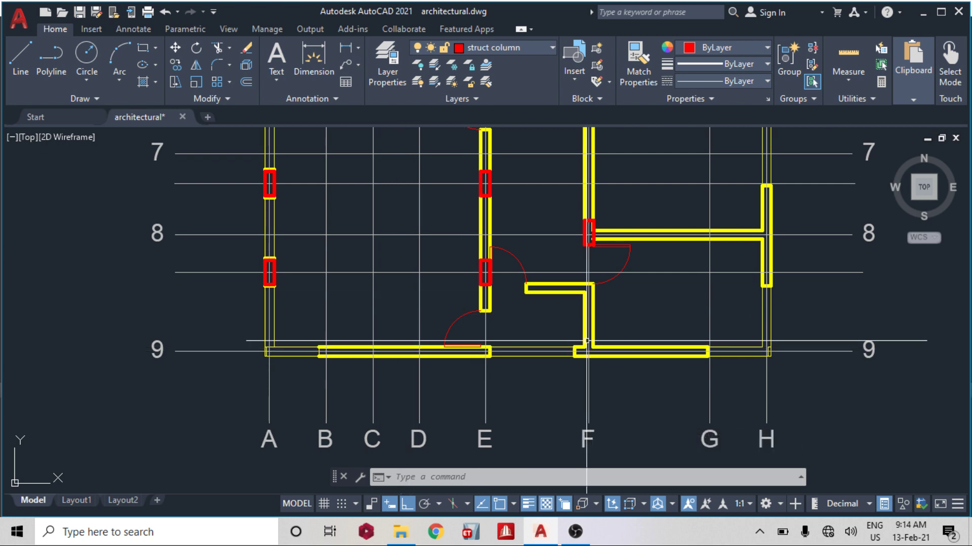
scroll(587, 341, "down", 4)
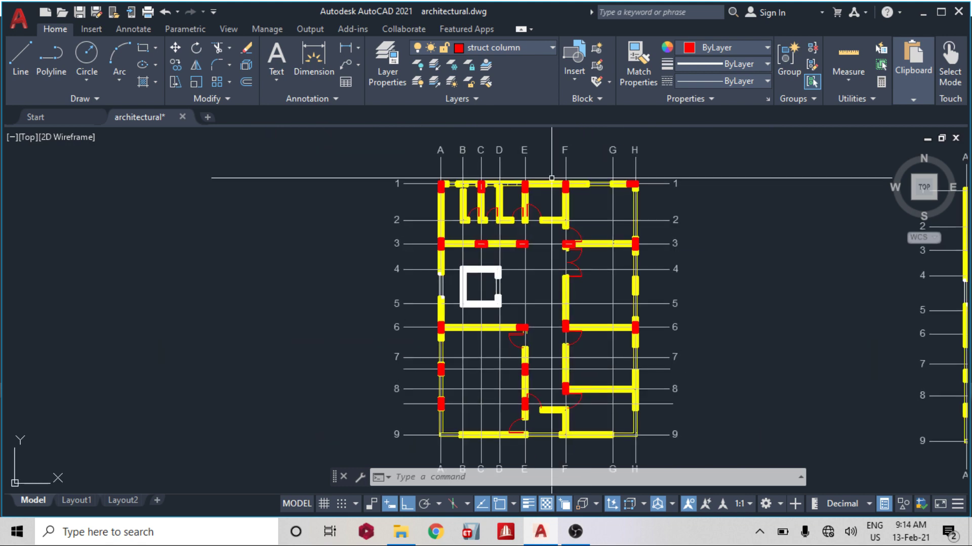
Copy the horizontal column at C-3 from its short-side midpoint to the end of the wall piece at F-9.
scroll(552, 178, "up", 5)
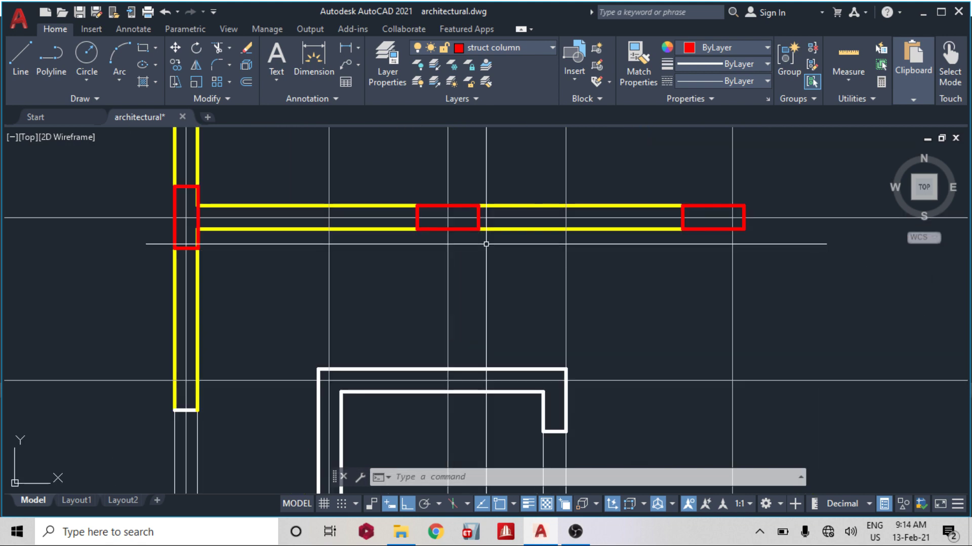
left_click(461, 229)
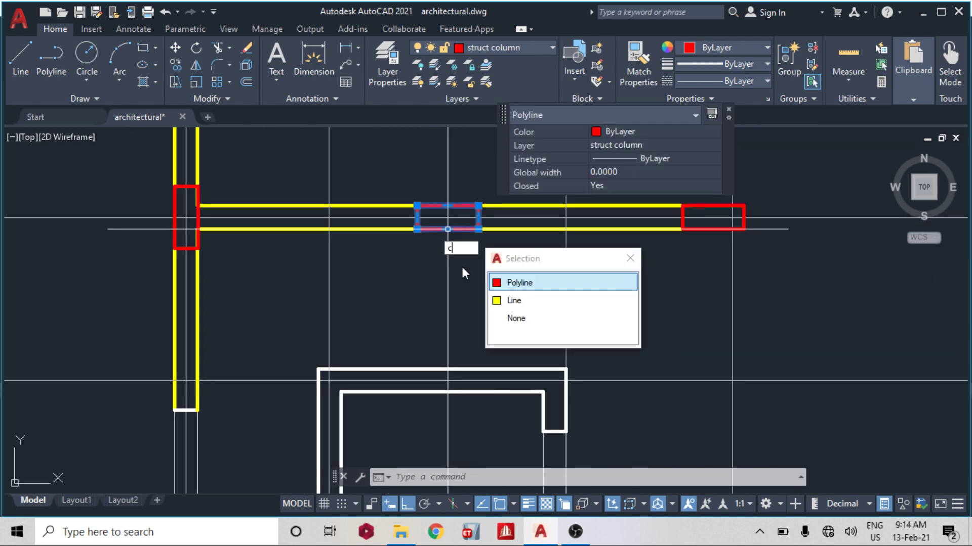
type("c")
left_click(467, 274)
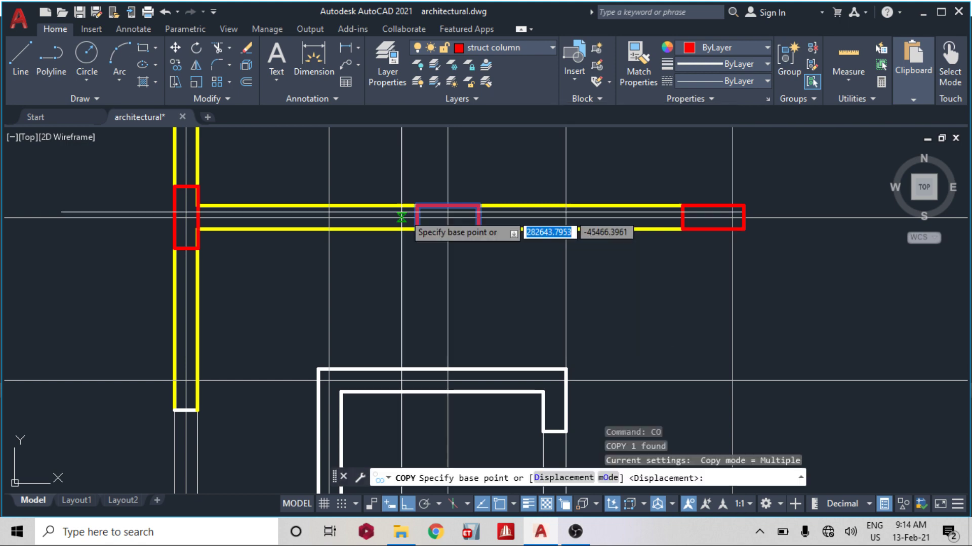
left_click(447, 218)
scroll(427, 207, "down", 5)
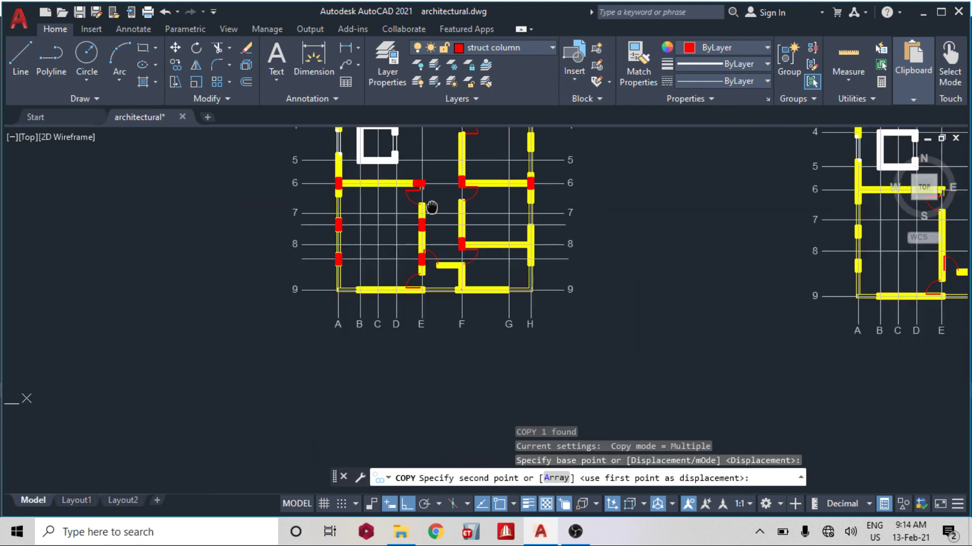
scroll(417, 243, "up", 5)
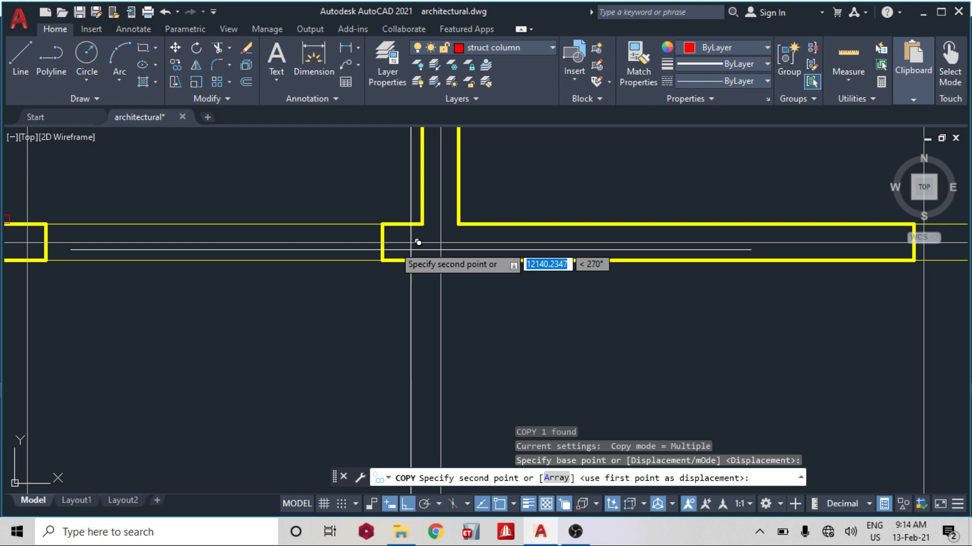
left_click(382, 243)
scroll(428, 244, "down", 4)
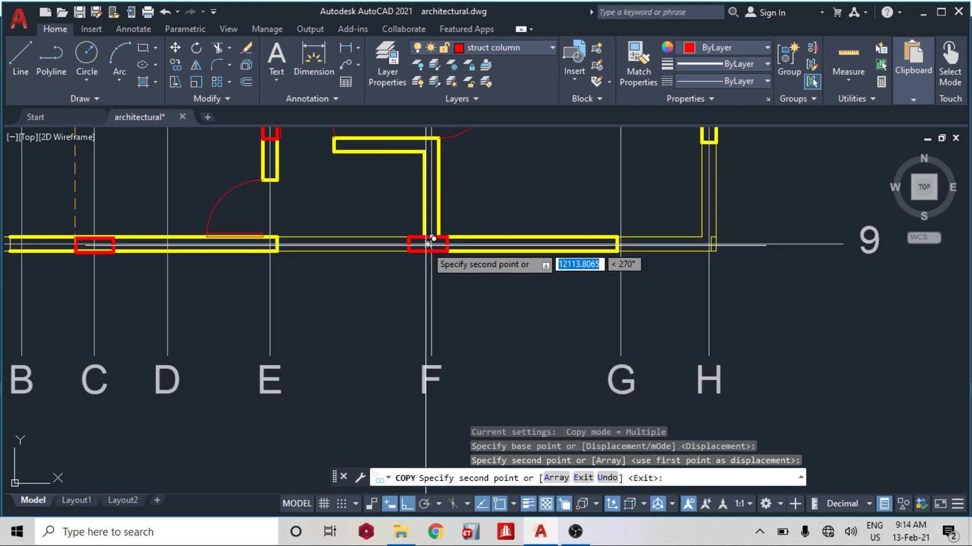
Place another copy of the horizontal column at the wall end at B-9 and finish copying.
middle_click_drag(426, 244, 598, 307)
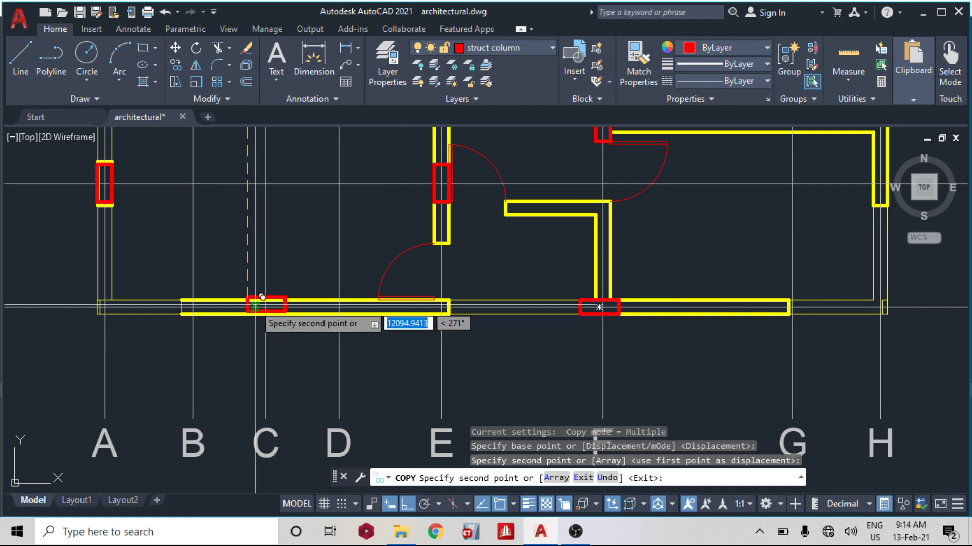
scroll(190, 299, "up", 4)
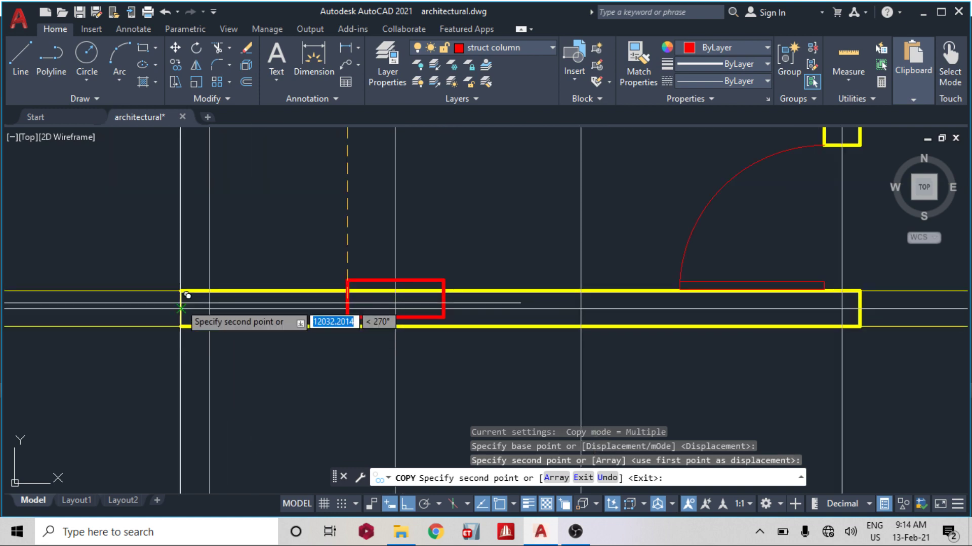
left_click(180, 308)
key("Escape")
scroll(456, 260, "down", 4)
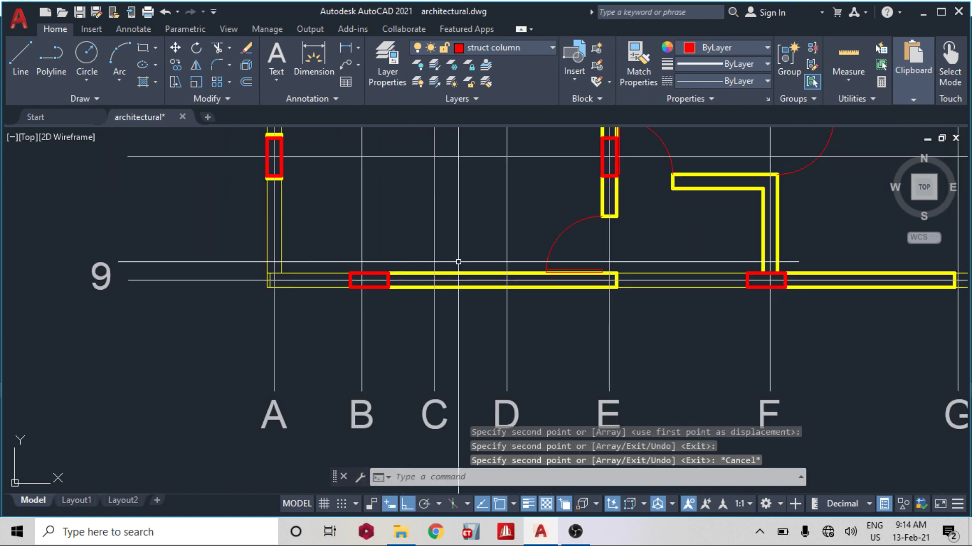
Copy the column at B-9 from its inner short-side midpoint to the wall end at E-9.
scroll(676, 269, "down", 2)
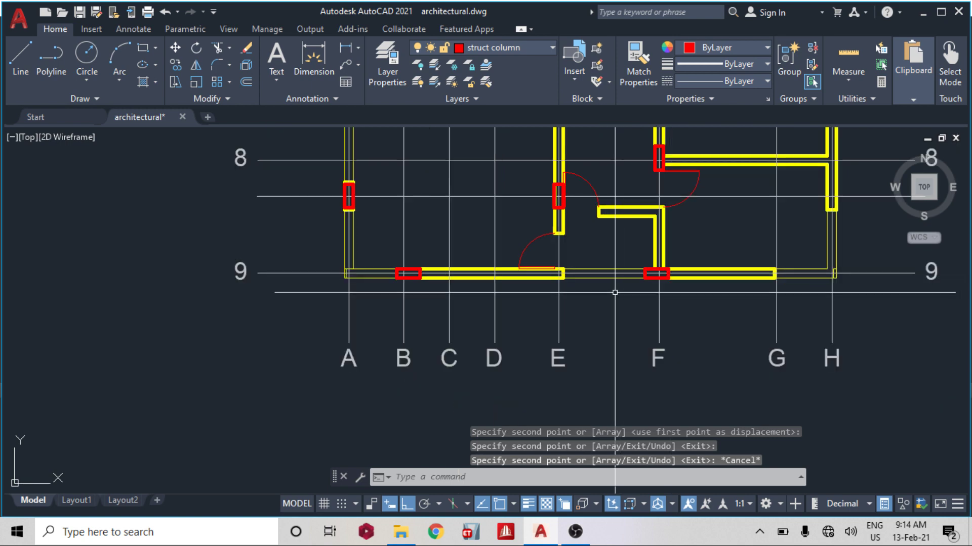
scroll(349, 280, "down", 2)
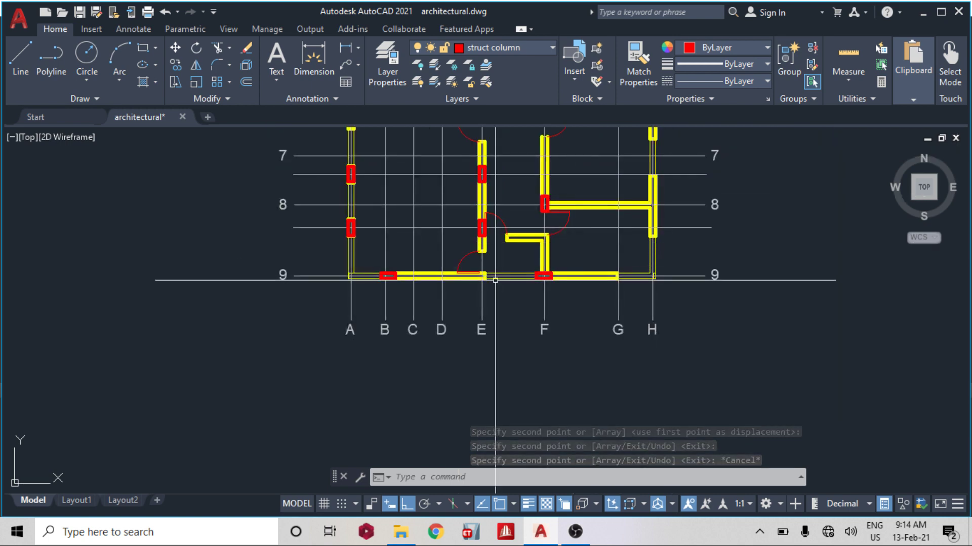
scroll(484, 280, "up", 2)
middle_click_drag(478, 176, 479, 237)
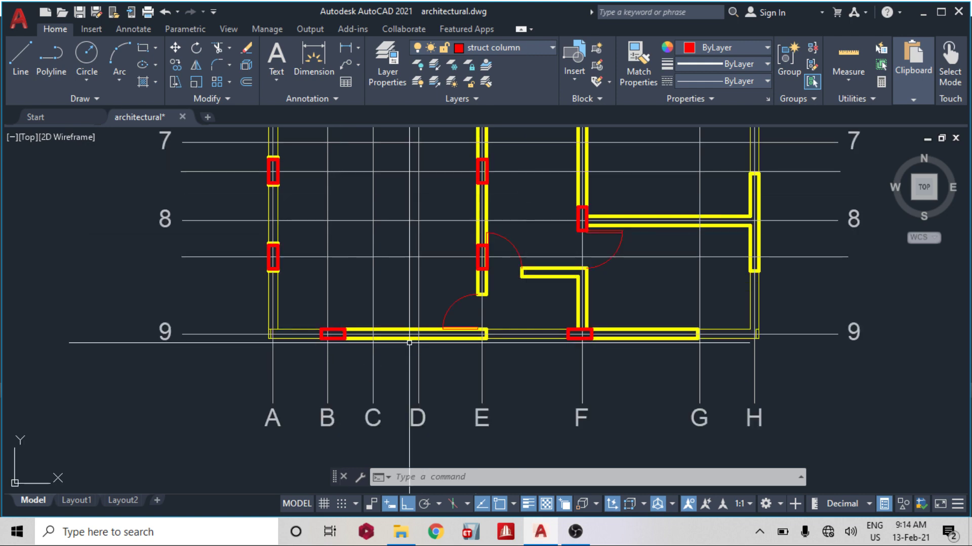
scroll(358, 335, "up", 5)
left_click(301, 317)
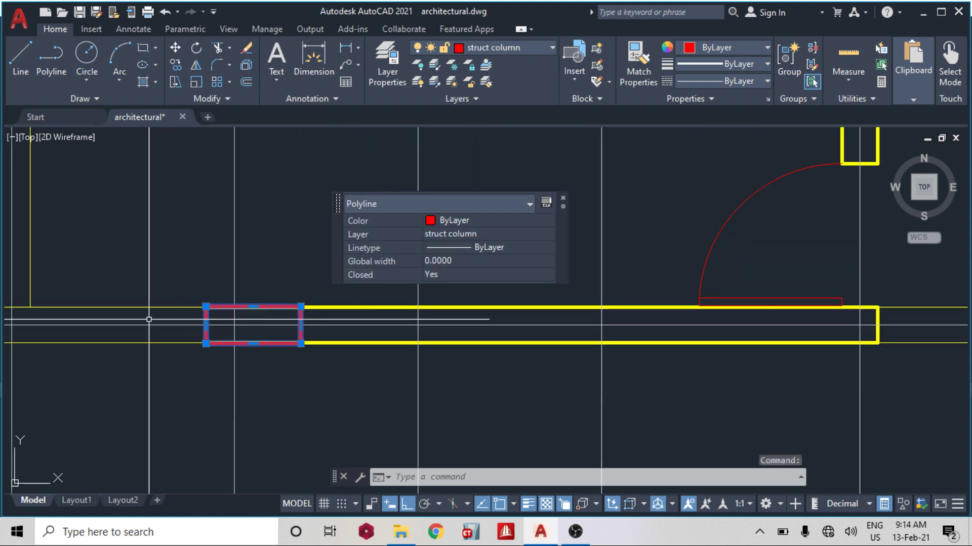
type("c")
left_click(229, 360)
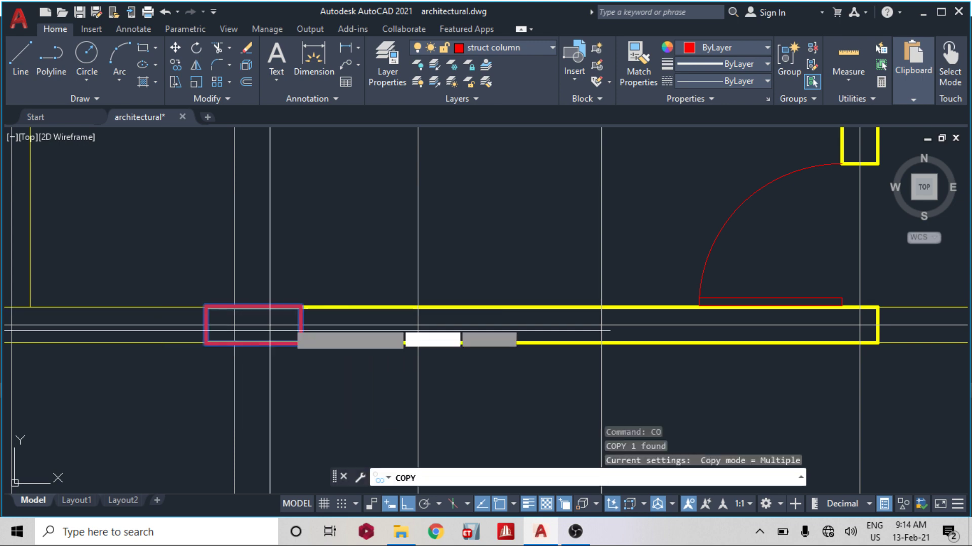
left_click(300, 324)
middle_click_drag(300, 324, 119, 336)
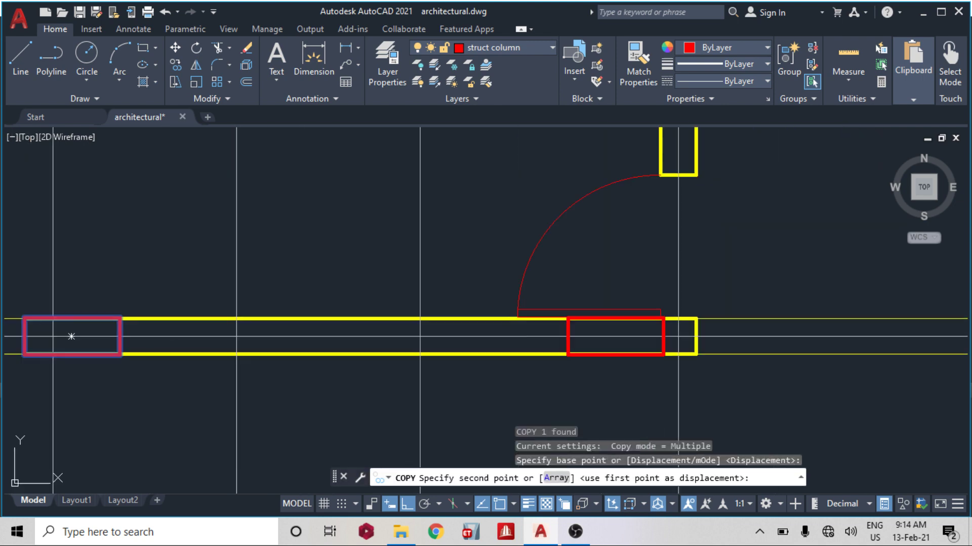
left_click(701, 328)
scroll(551, 327, "down", 4)
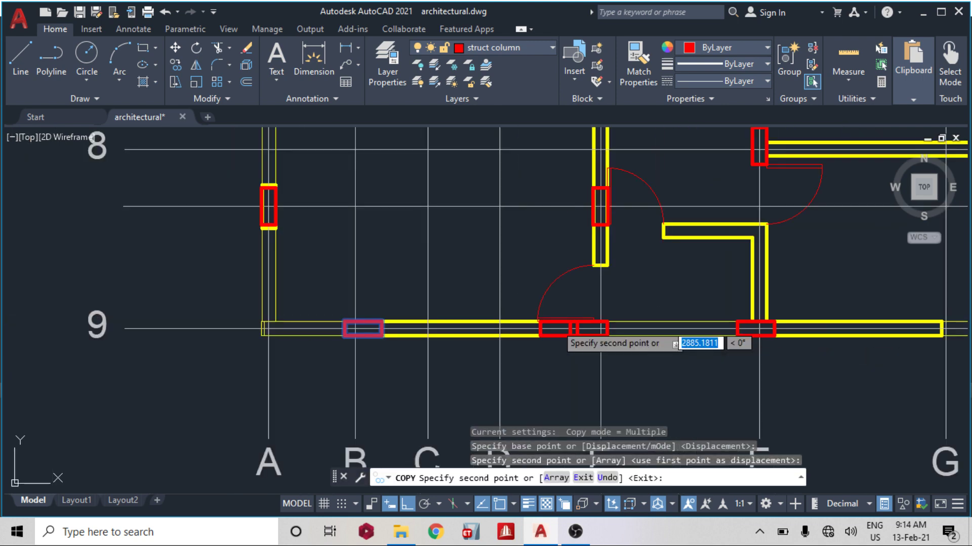
Place another copy of the horizontal column at the wall end at G-9 and finish copying.
middle_click_drag(561, 324, 522, 311)
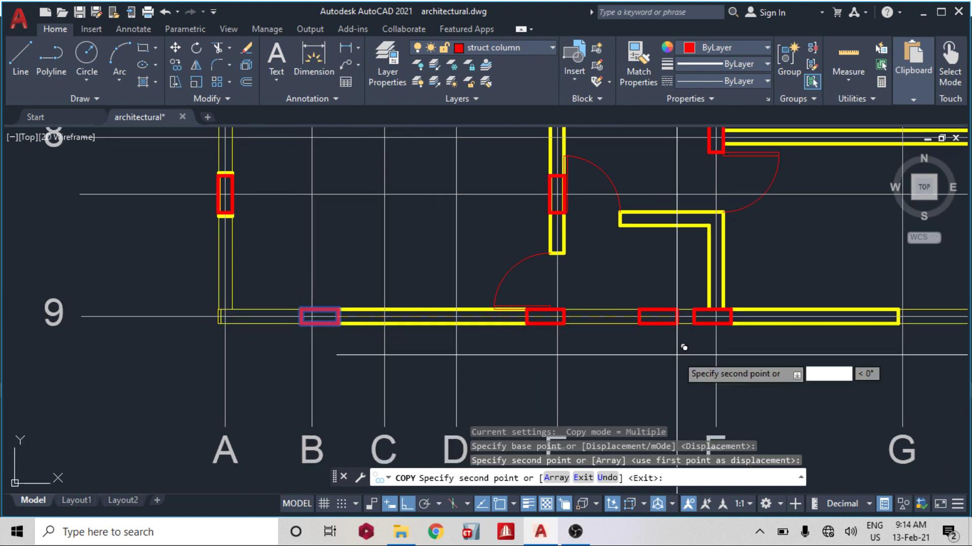
middle_click_drag(680, 332, 488, 329)
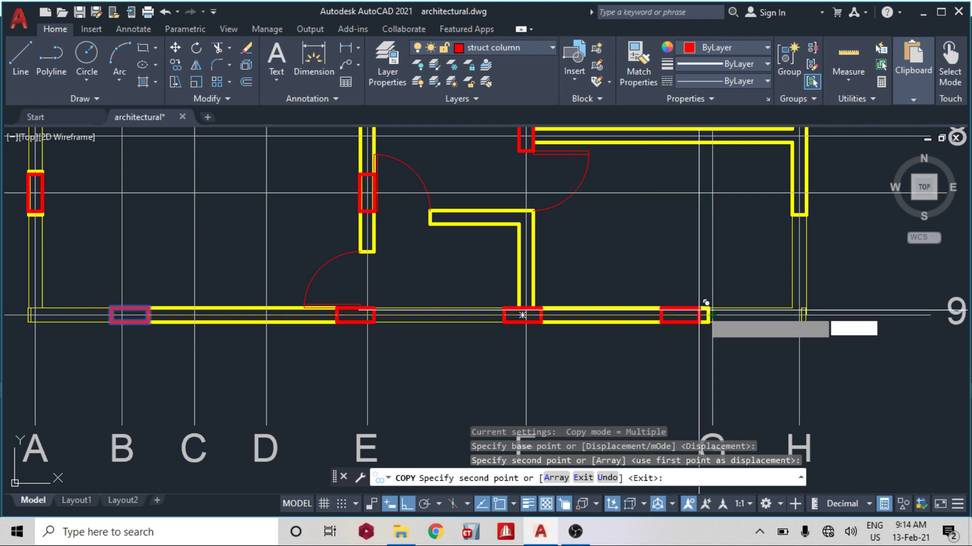
scroll(718, 314, "up", 5)
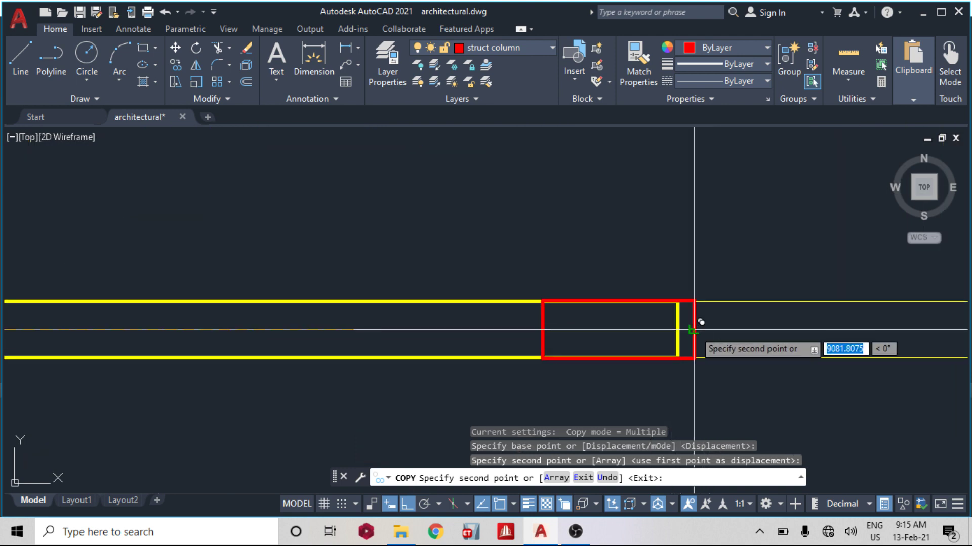
left_click(694, 329)
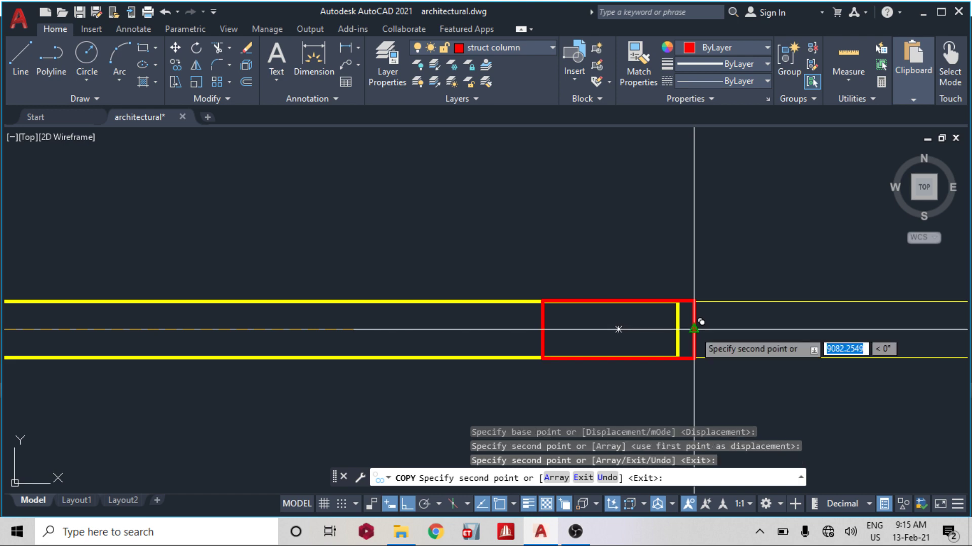
key("Escape")
scroll(529, 316, "down", 5)
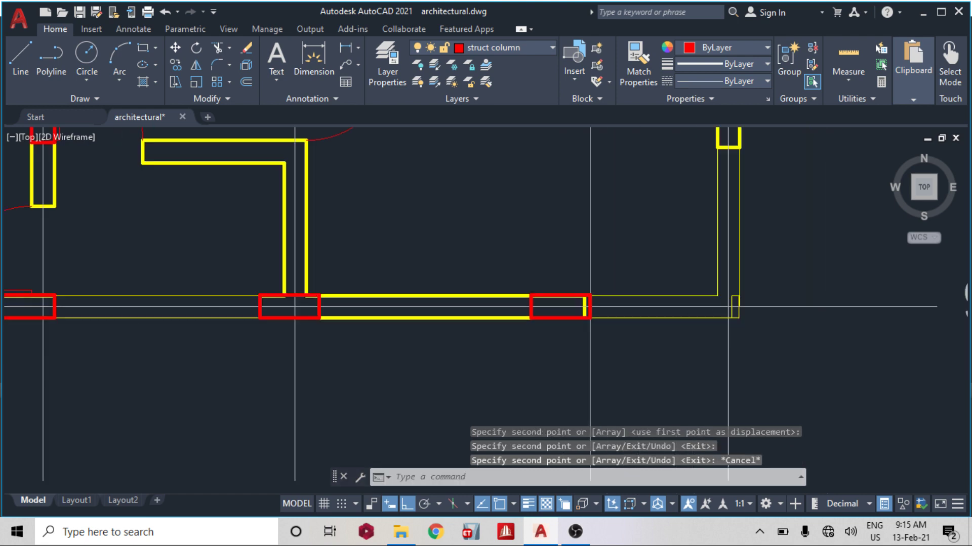
Copy the vertical column at F-8 from the grid intersection to the wall junction at H-8 and finish copying.
middle_click_drag(529, 316, 525, 462)
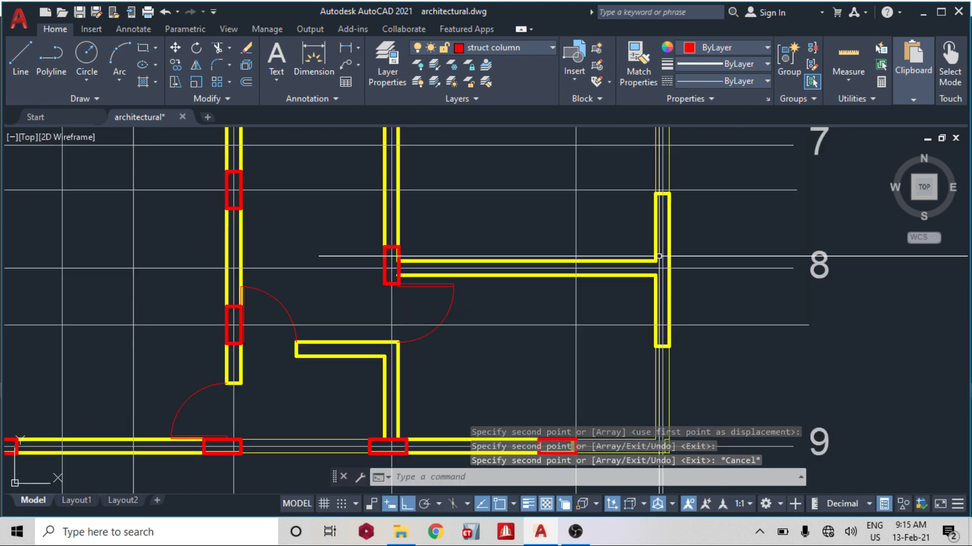
scroll(683, 247, "down", 2)
scroll(642, 252, "down", 2)
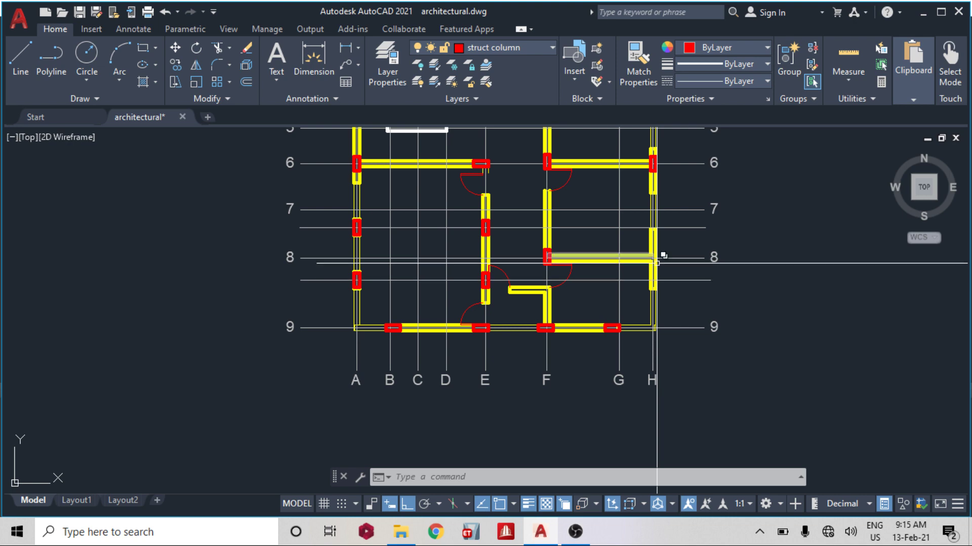
scroll(548, 263, "up", 5)
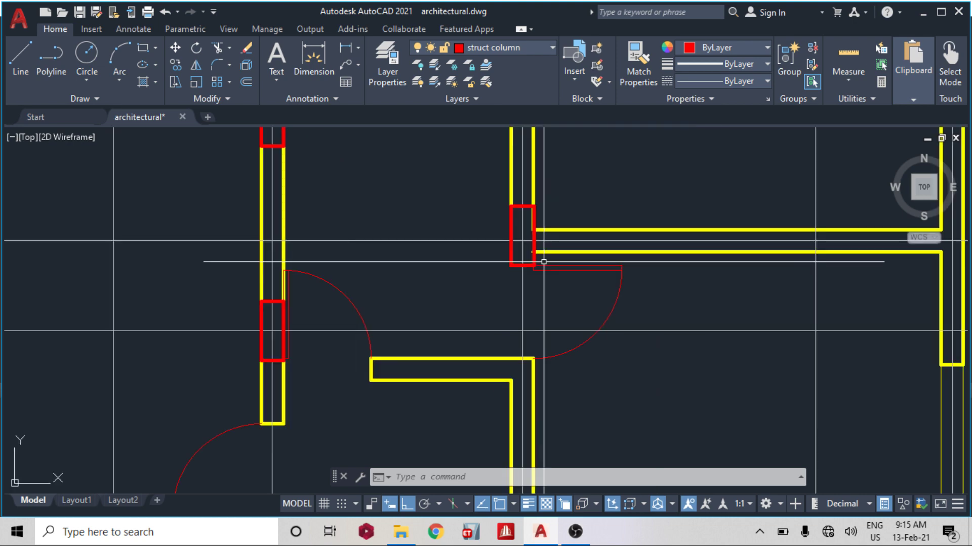
left_click(534, 261)
type("co")
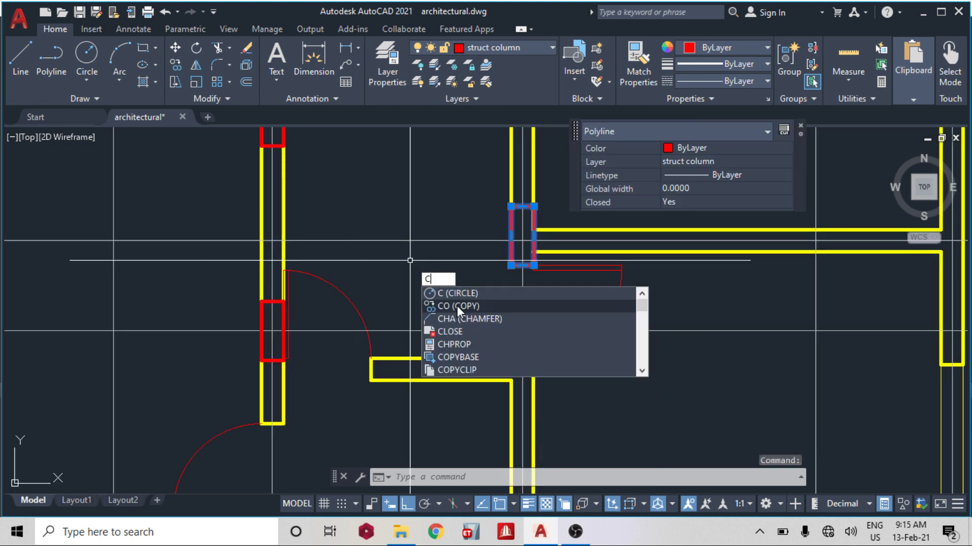
key("Return")
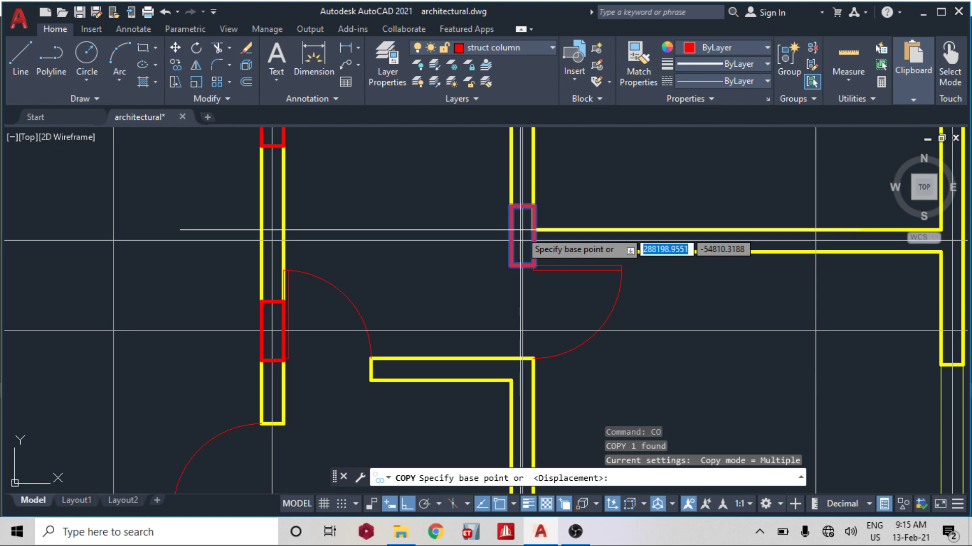
left_click(521, 240)
middle_click_drag(785, 241, 608, 241)
scroll(732, 241, "up", 2)
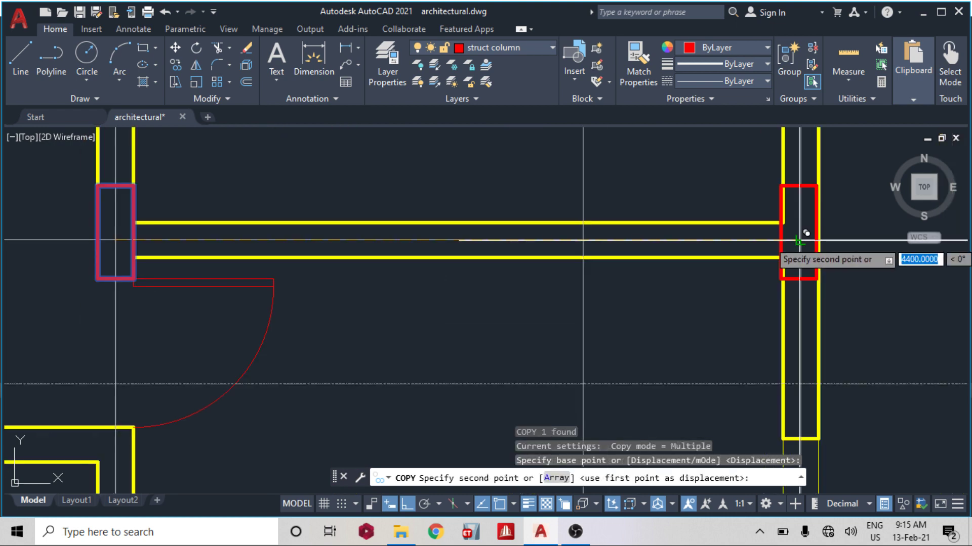
left_click(777, 233)
scroll(742, 217, "down", 2)
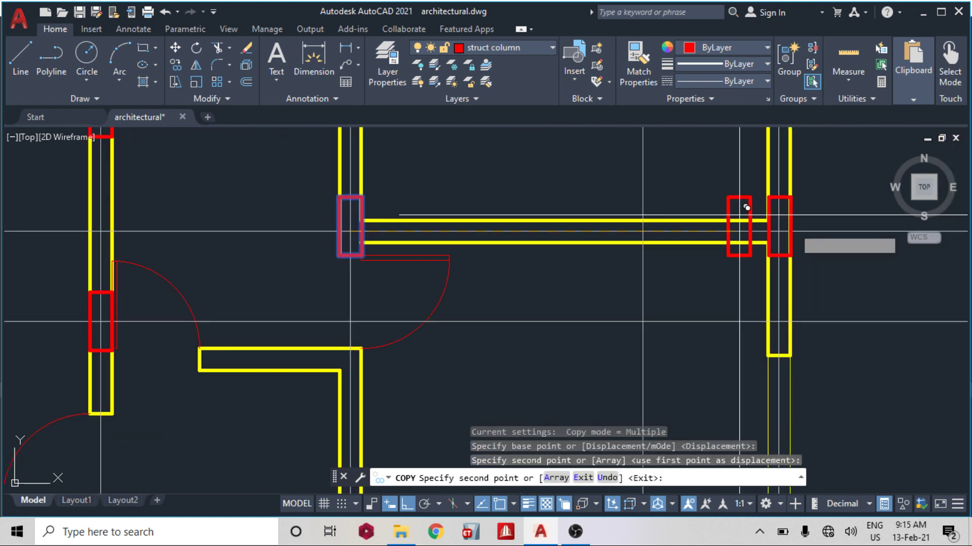
scroll(747, 207, "down", 3)
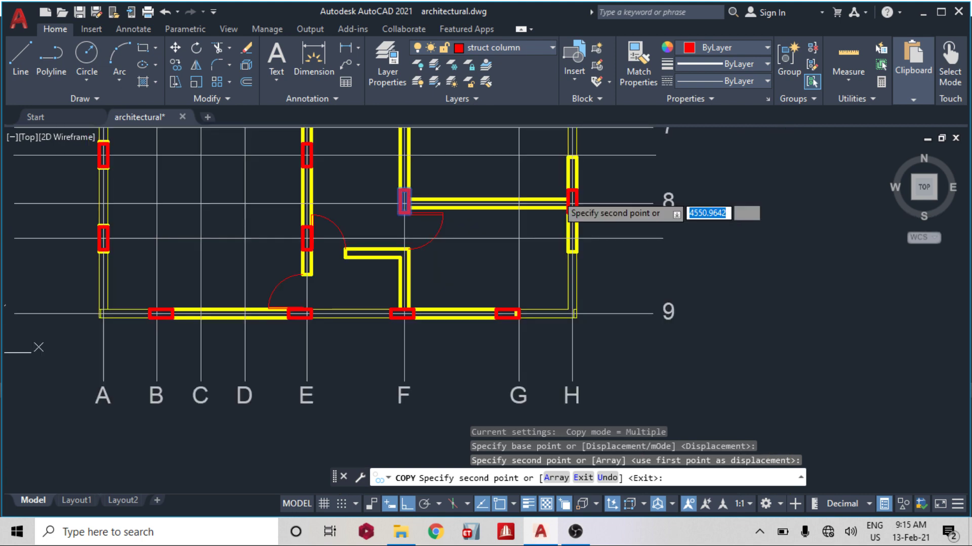
middle_click_drag(543, 185, 581, 296)
key("Escape")
scroll(518, 203, "down", 2)
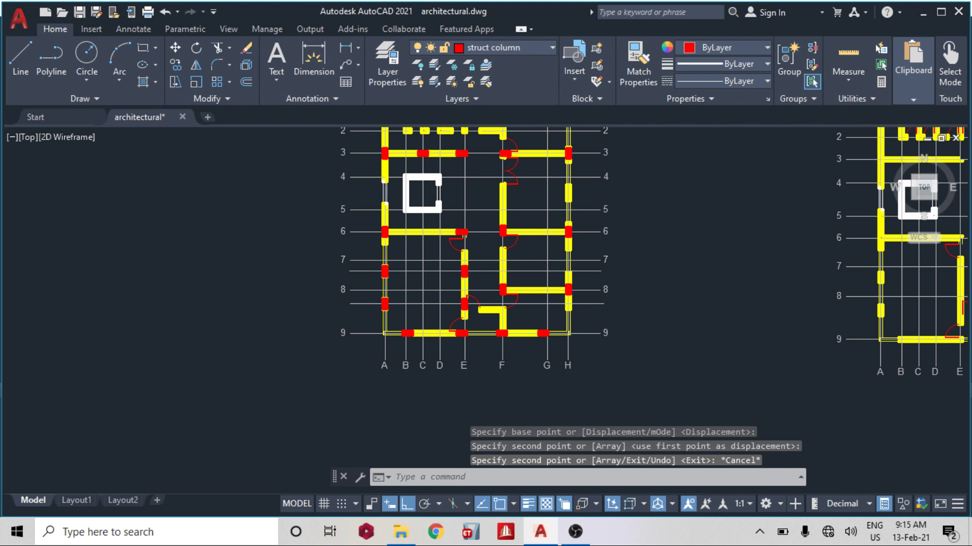
scroll(340, 132, "up", 2)
scroll(477, 241, "down", 8)
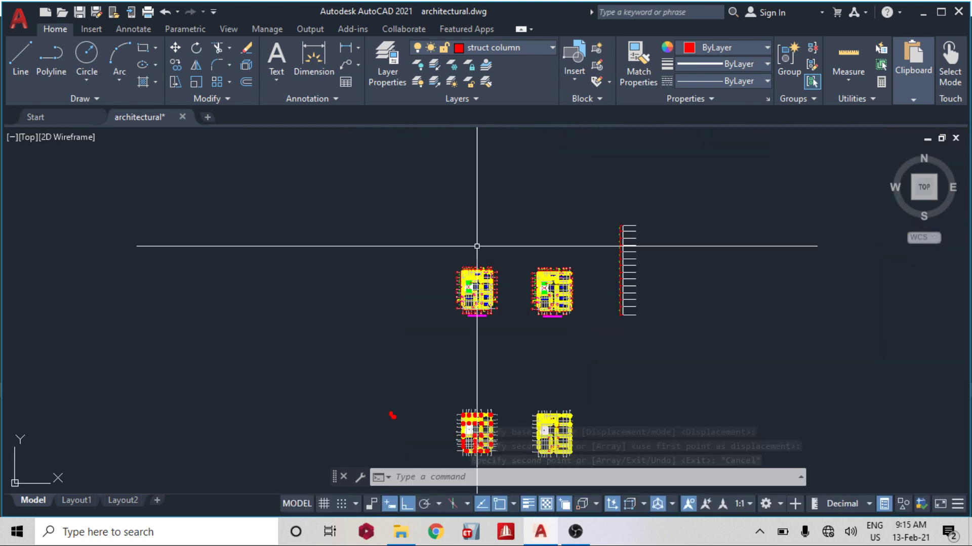
scroll(439, 330, "up", 6)
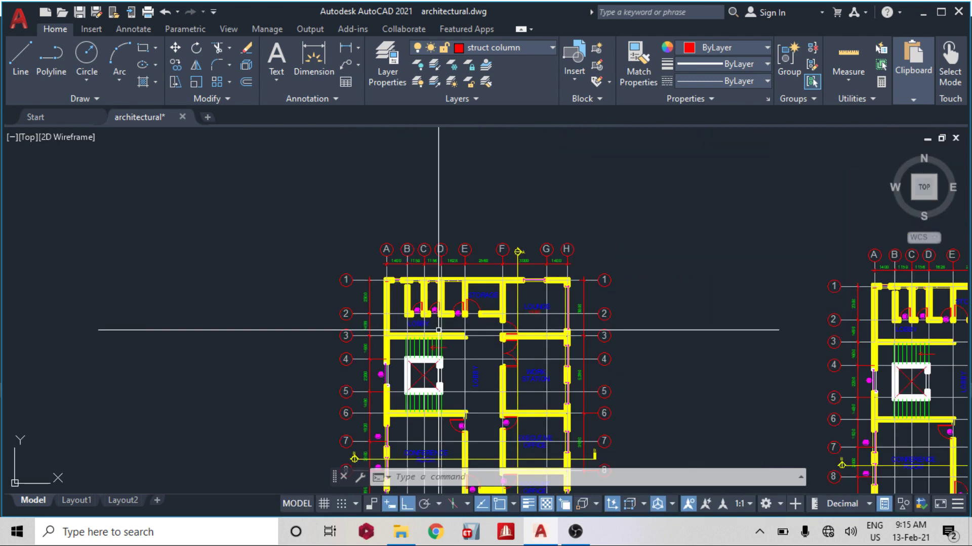
scroll(438, 330, "up", 3)
left_click(422, 355)
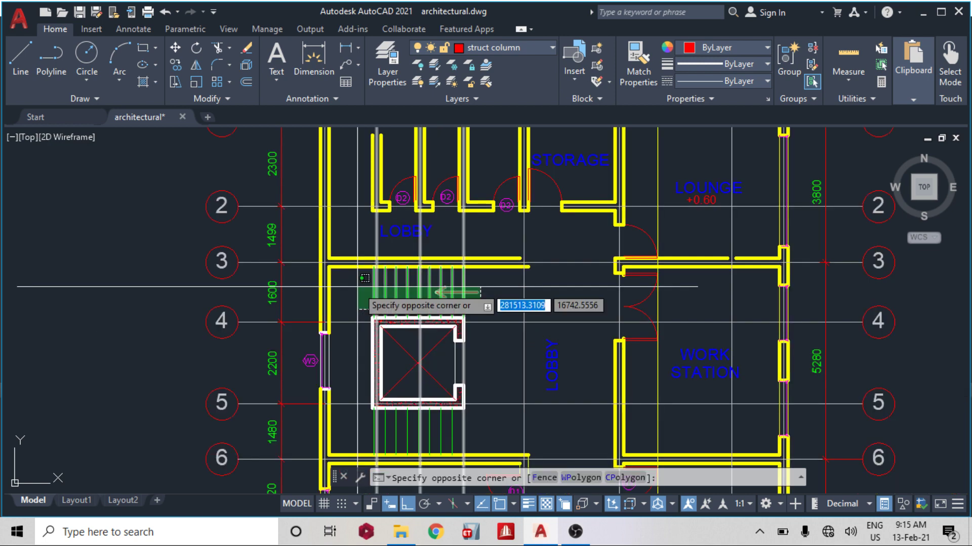
left_click(433, 348)
scroll(433, 348, "up", 1)
middle_click_drag(438, 186, 429, 203)
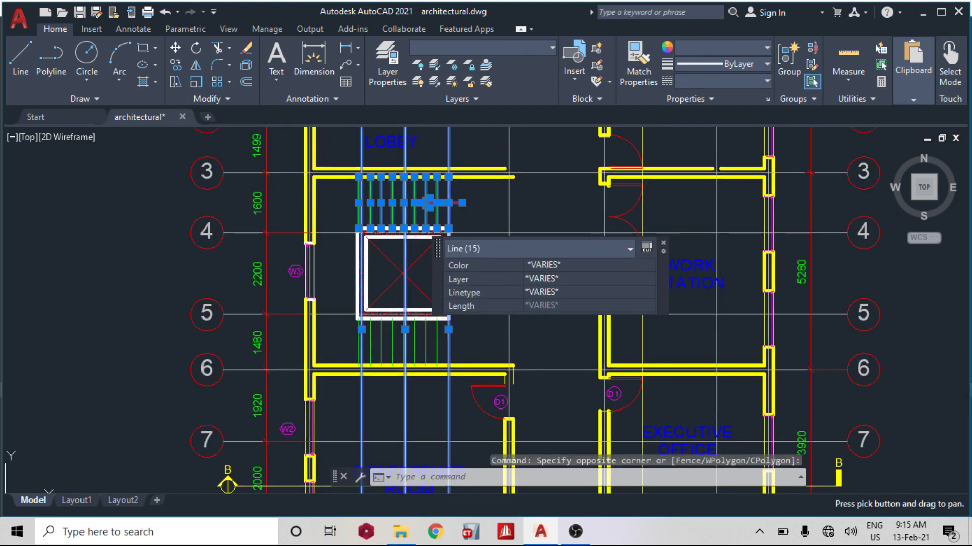
left_click(355, 320)
left_click(454, 368)
middle_click_drag(445, 309, 419, 332)
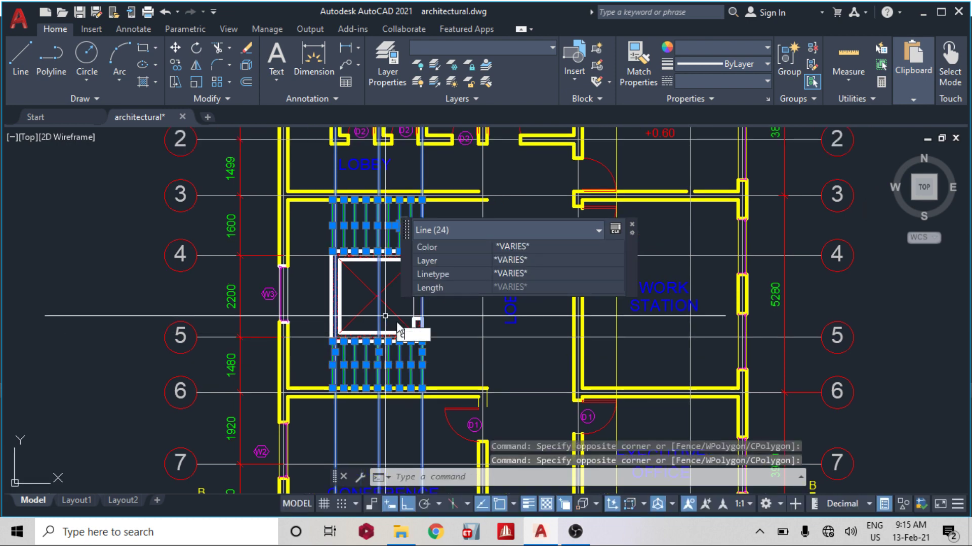
key("Escape")
Copy the architectural plan's stair treads and direction arrow, without grid lines, to the column plan, using grid intersection A-1 as base and target point.
left_click(444, 230)
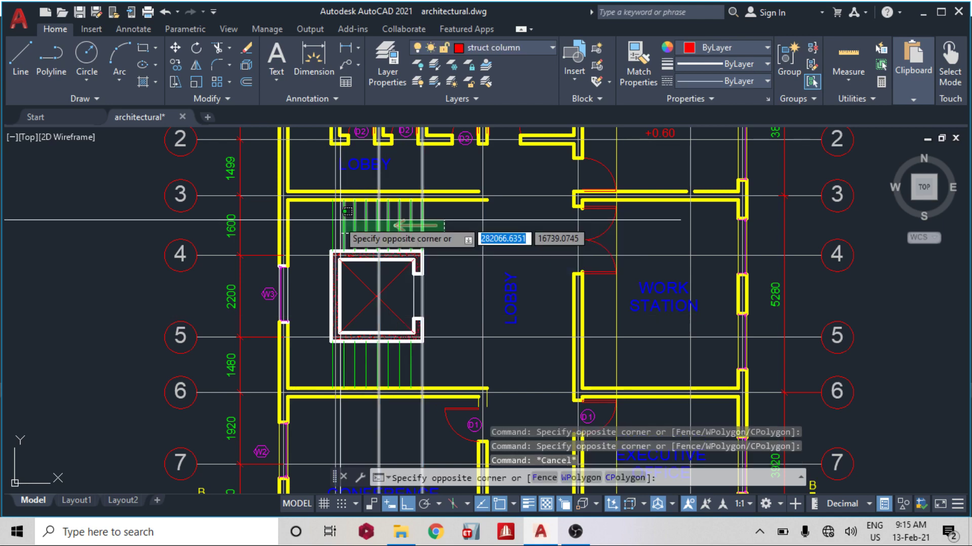
left_click(347, 211)
left_click(438, 365)
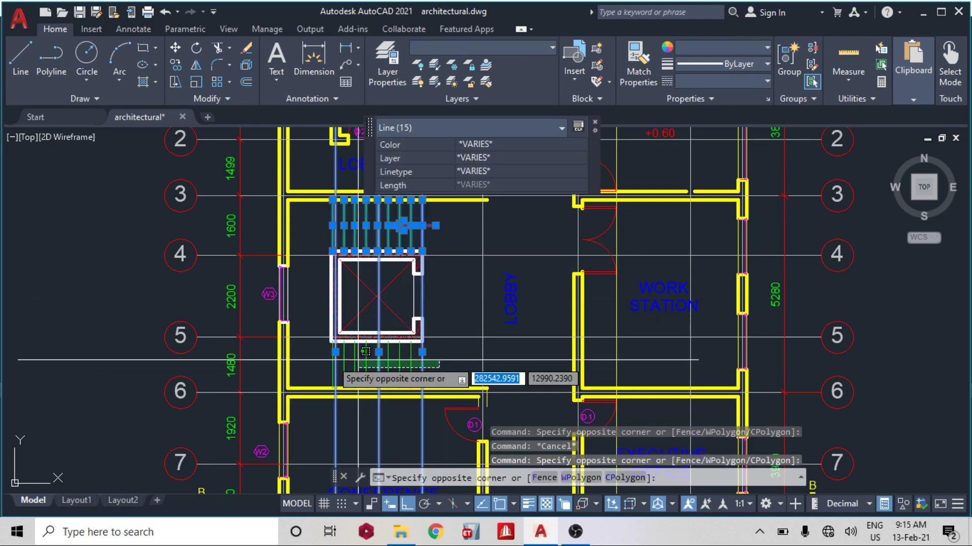
left_click(312, 421)
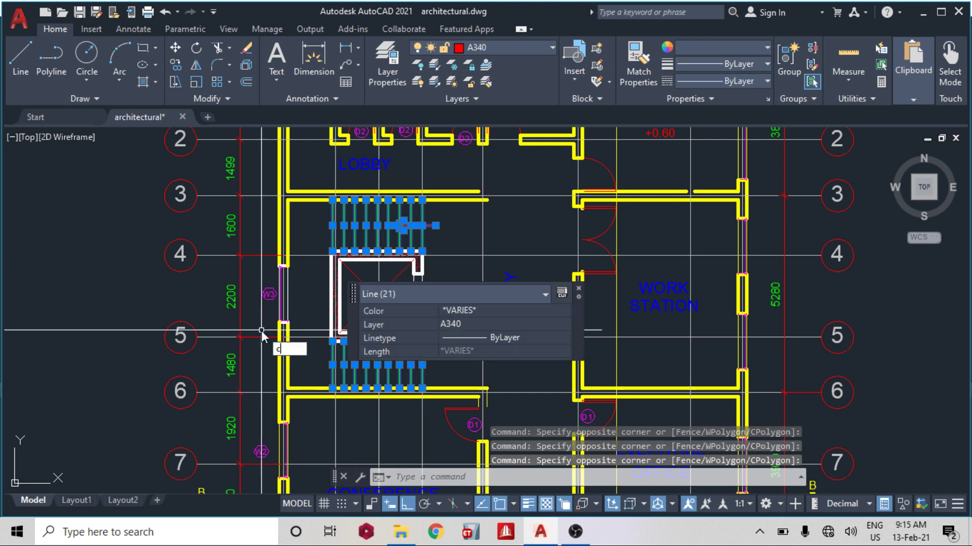
type("C")
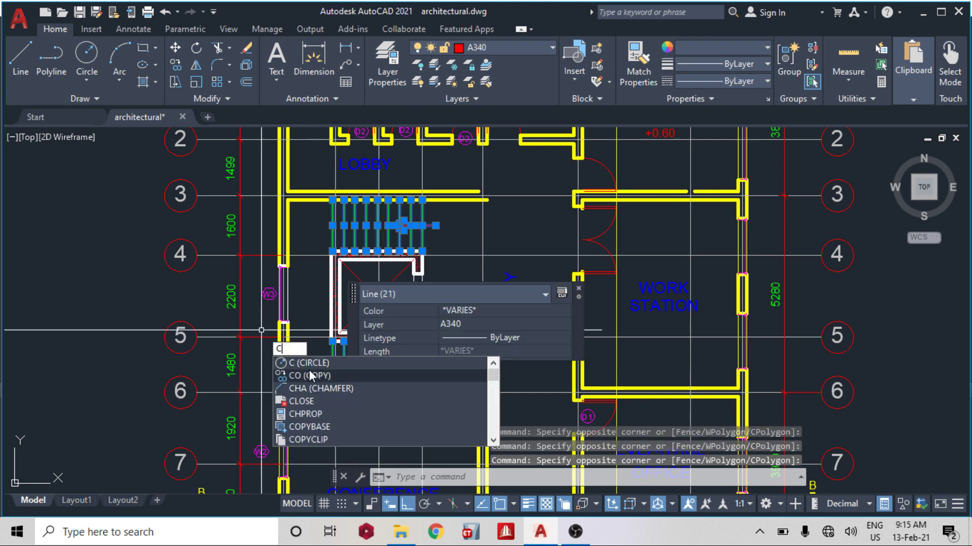
left_click(309, 376)
scroll(286, 208, "up", 4)
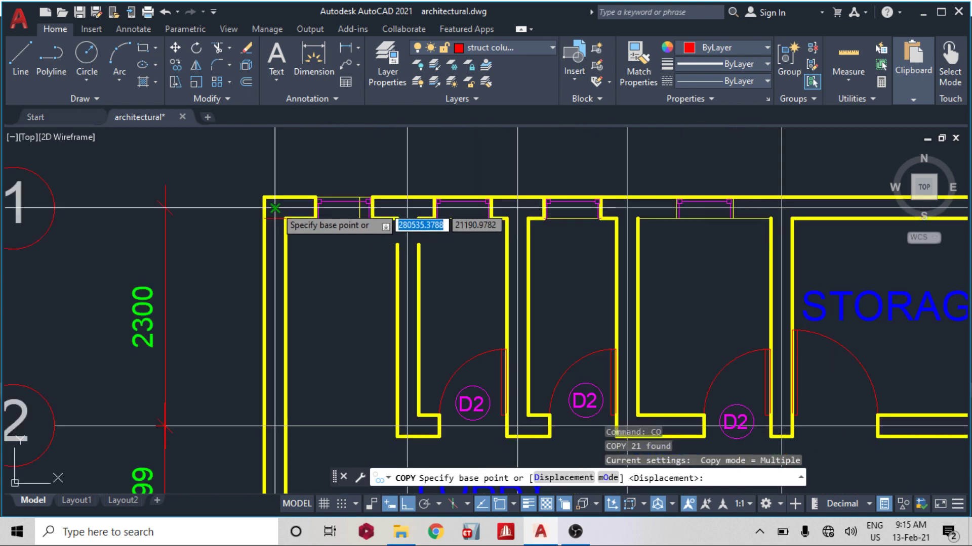
left_click(275, 208)
scroll(327, 294, "down", 5)
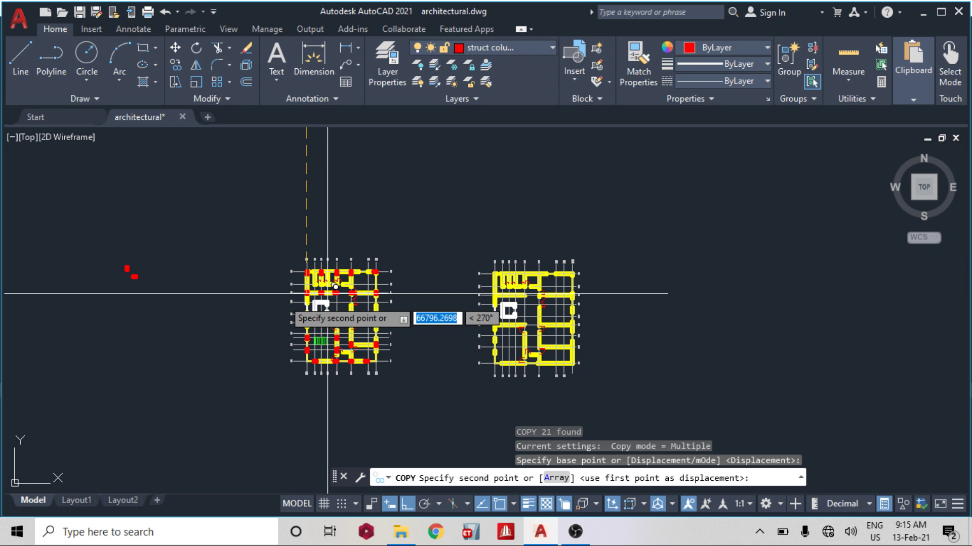
scroll(328, 293, "up", 8)
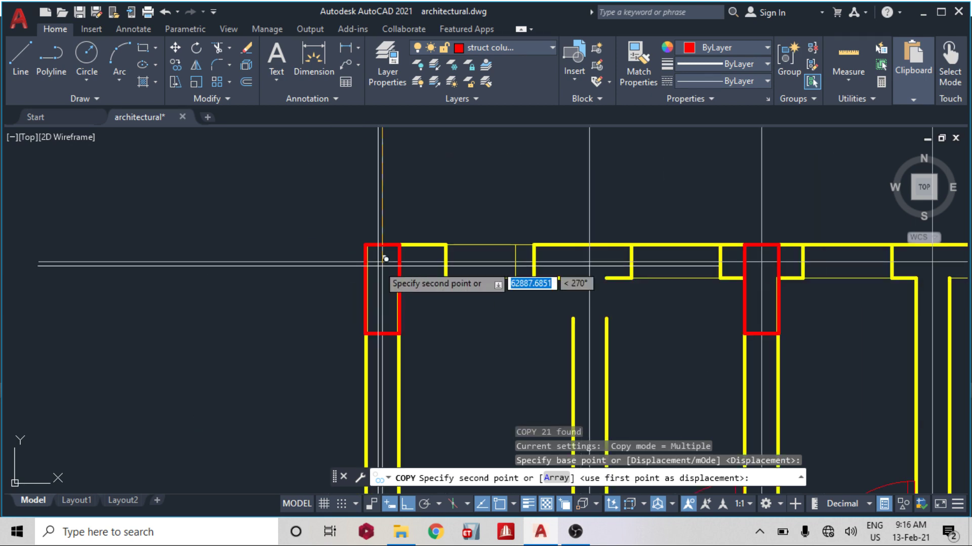
left_click(385, 259)
scroll(386, 259, "down", 8)
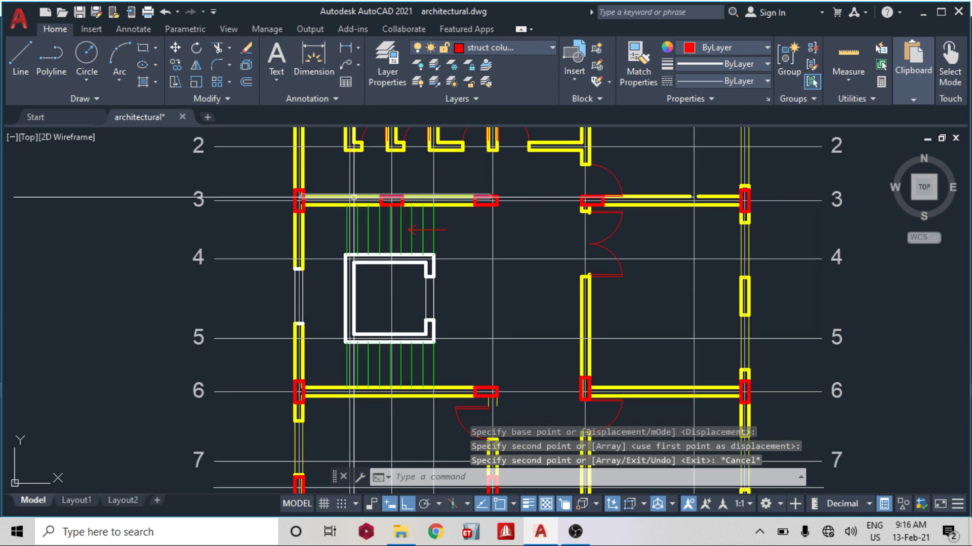
key("Escape")
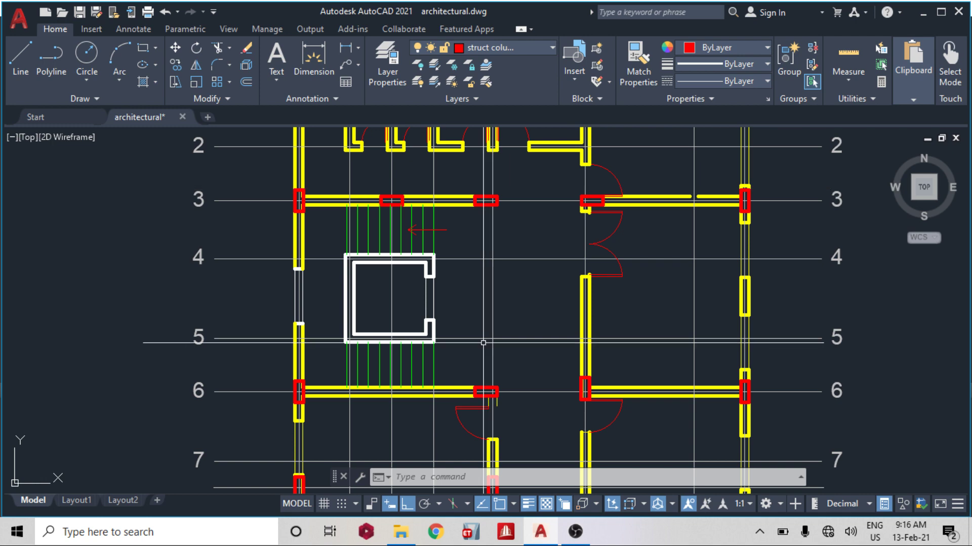
Delete the end line of the grid E wall near line 7 and join the separate wall lines along grid E.
scroll(484, 342, "down", 3)
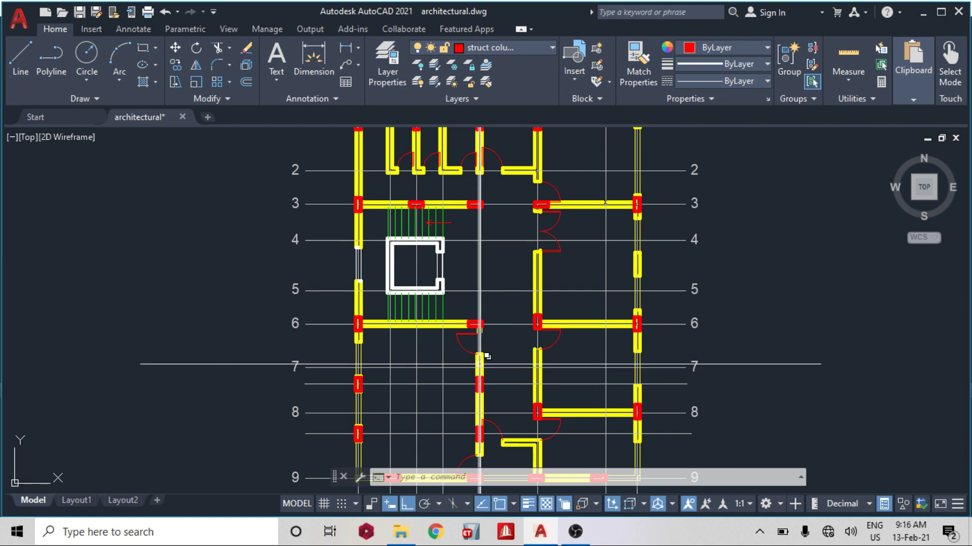
scroll(480, 163, "up", 4)
left_click(488, 192)
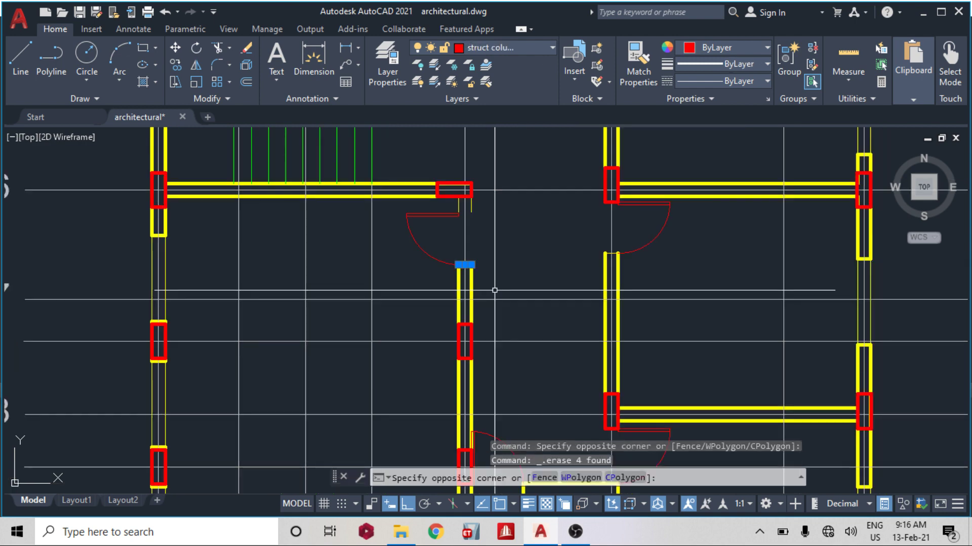
key("Delete")
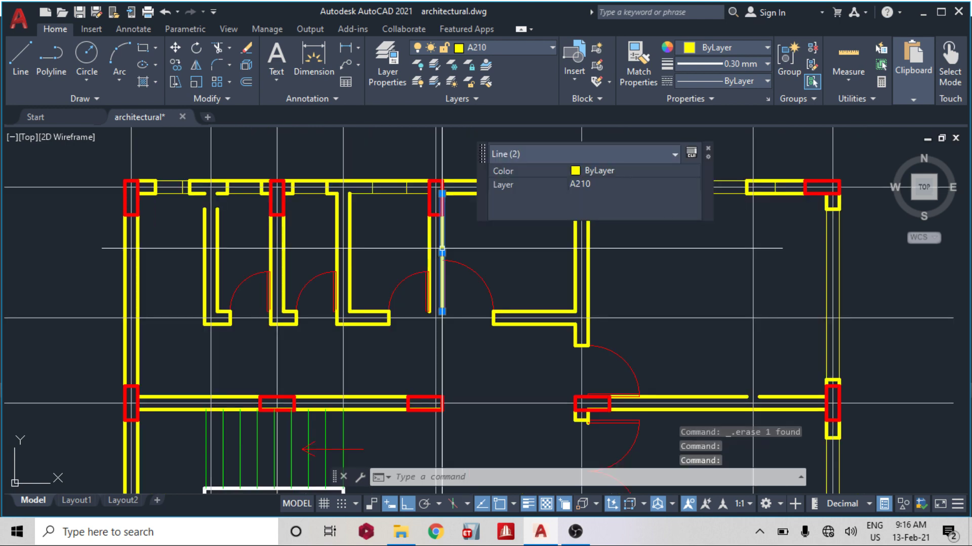
type("jo")
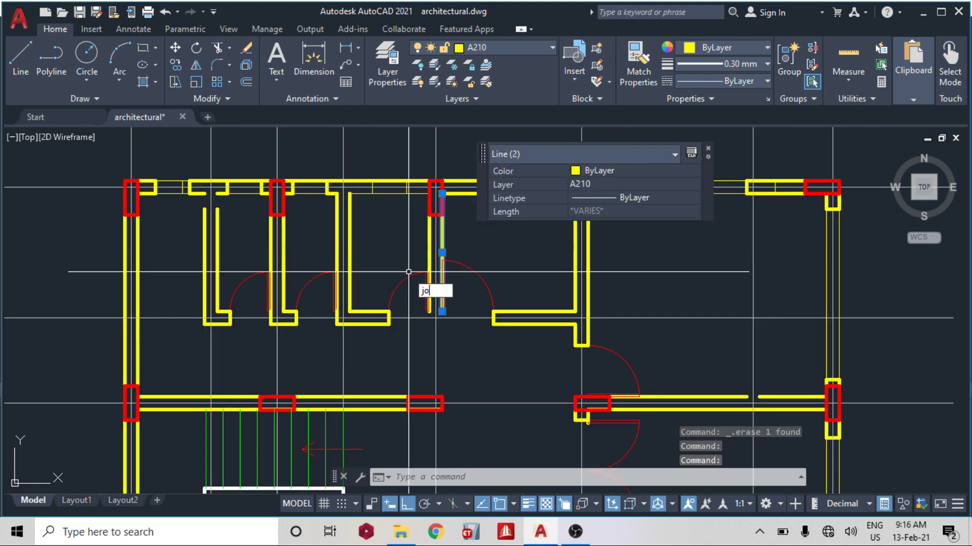
key("Return")
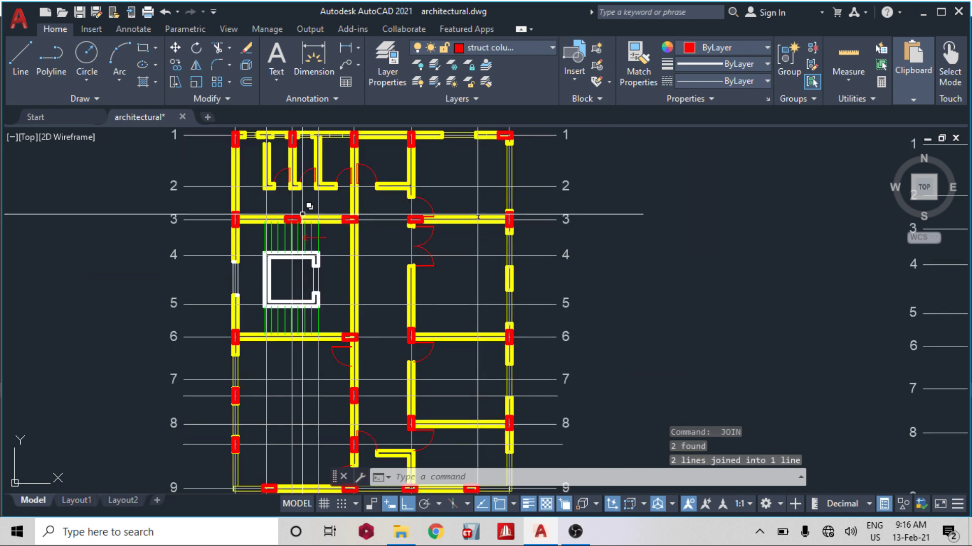
Delete the L-shaped partition wall along grid B between lines 1 and 2 of the column plan.
middle_click_drag(258, 180, 259, 204)
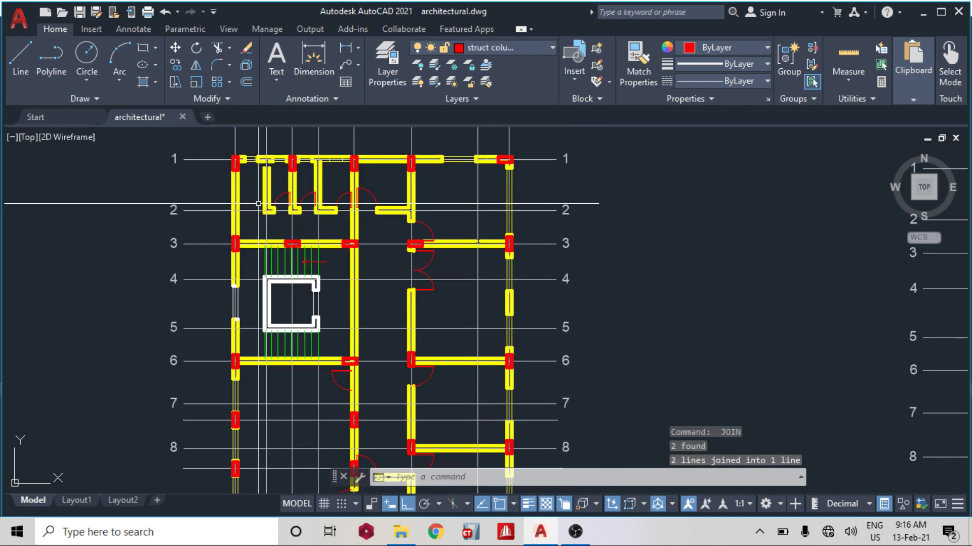
scroll(261, 174, "up", 4)
left_click(256, 148)
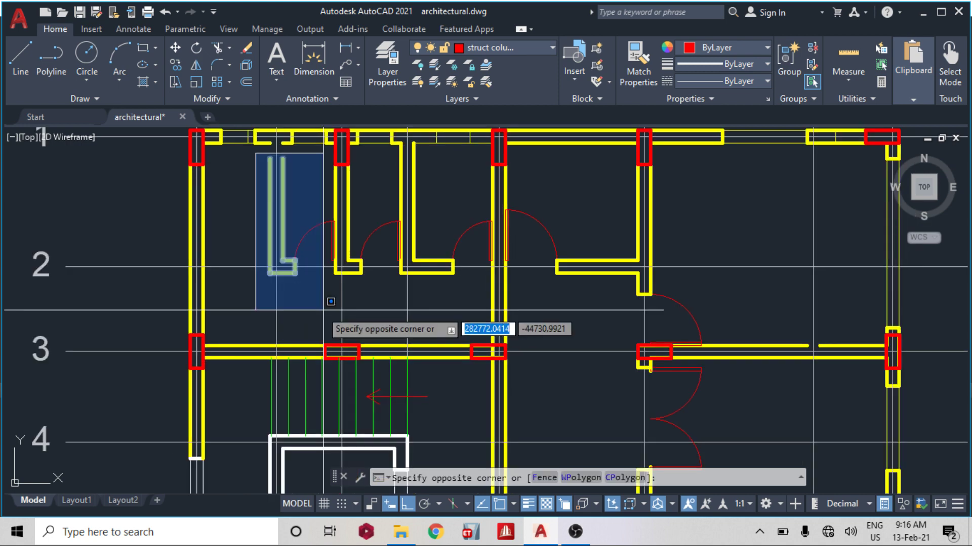
left_click(315, 310)
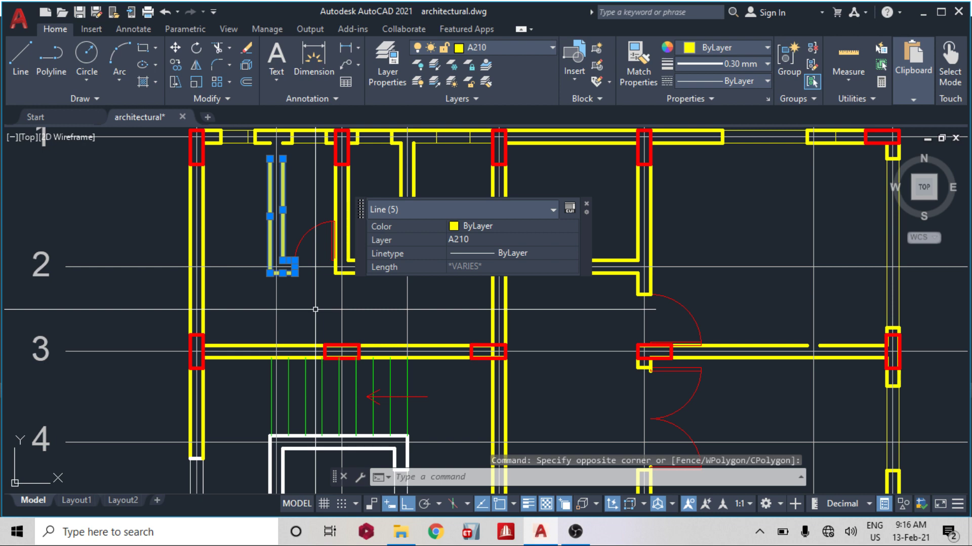
key("Delete")
scroll(355, 290, "down", 8)
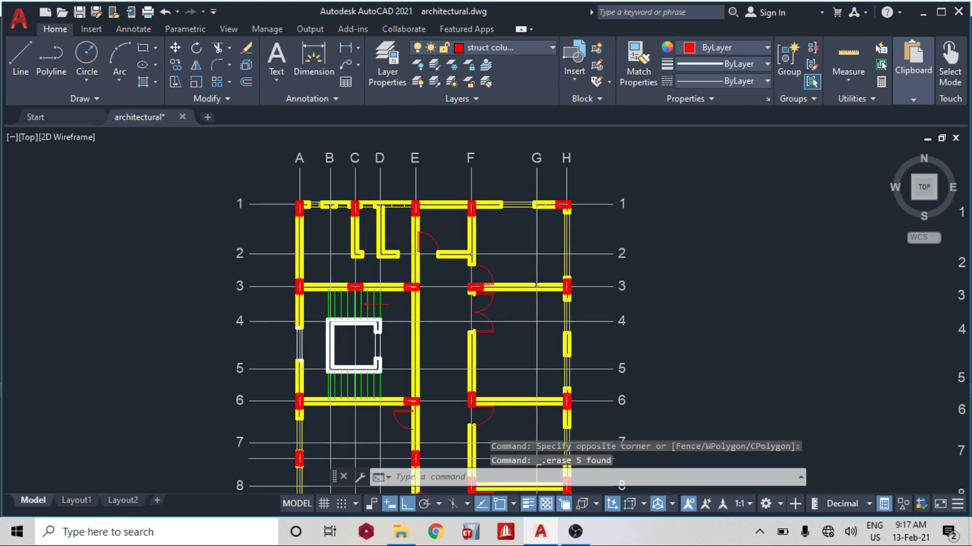
Select all similar door blocks, exclude those in the ground and typical floor plans, and delete the rest.
scroll(363, 249, "up", 2)
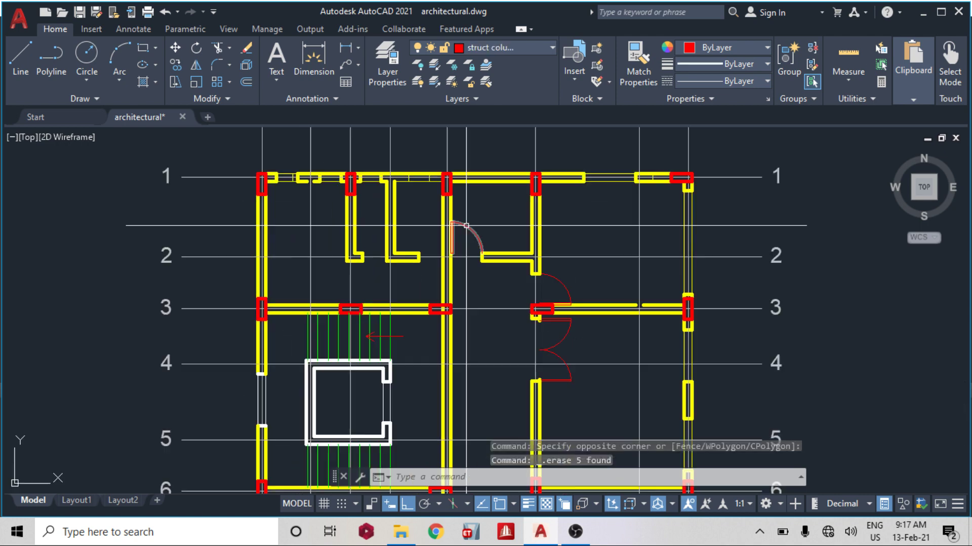
left_click(466, 225)
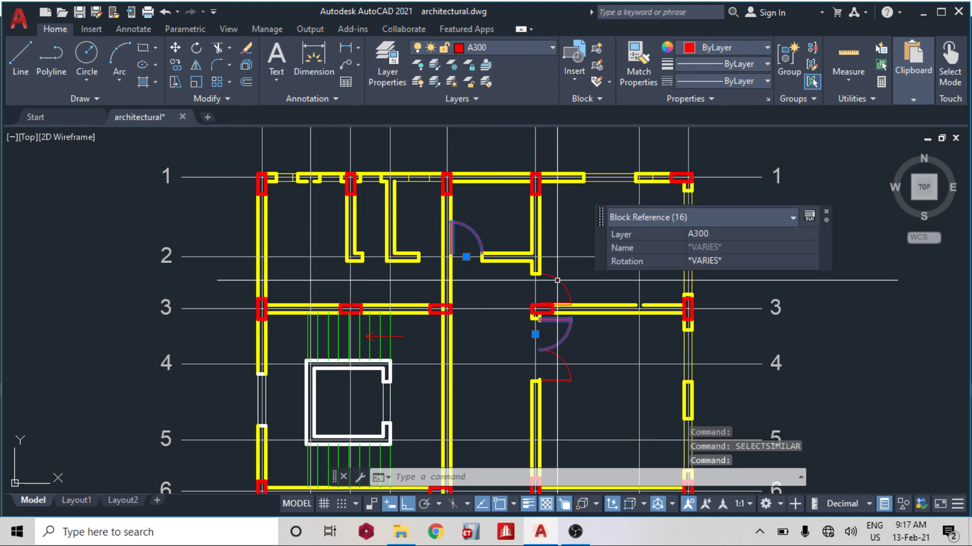
left_click(555, 279)
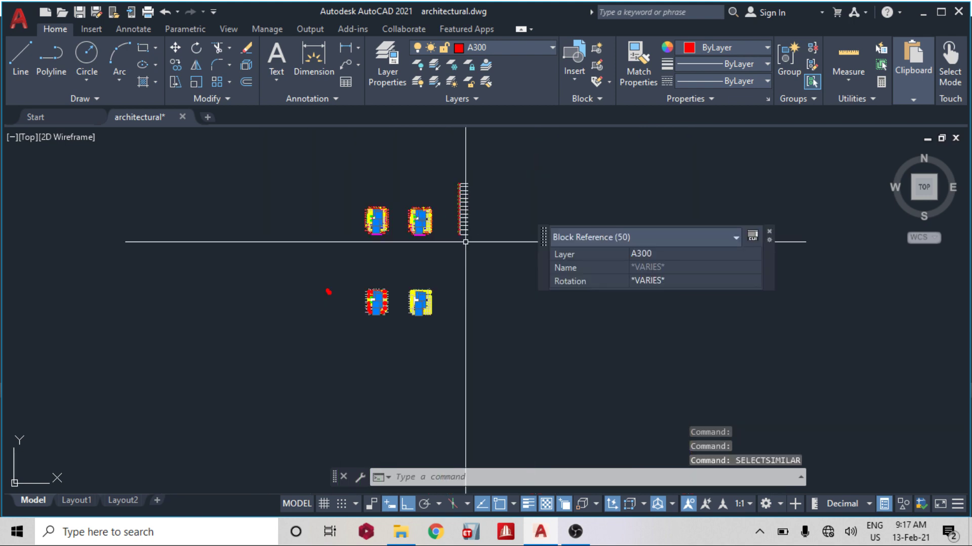
left_click_drag(465, 242, 273, 182, "shift")
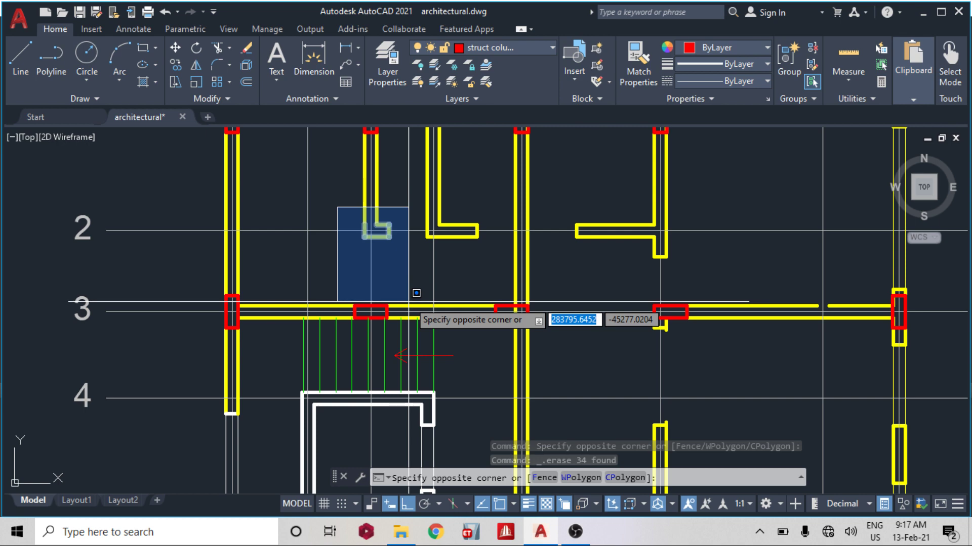
Delete the return at the end of the grid C wall near line 2 and extend its wall lines to the line 3 wall.
left_click(415, 294)
key("Delete")
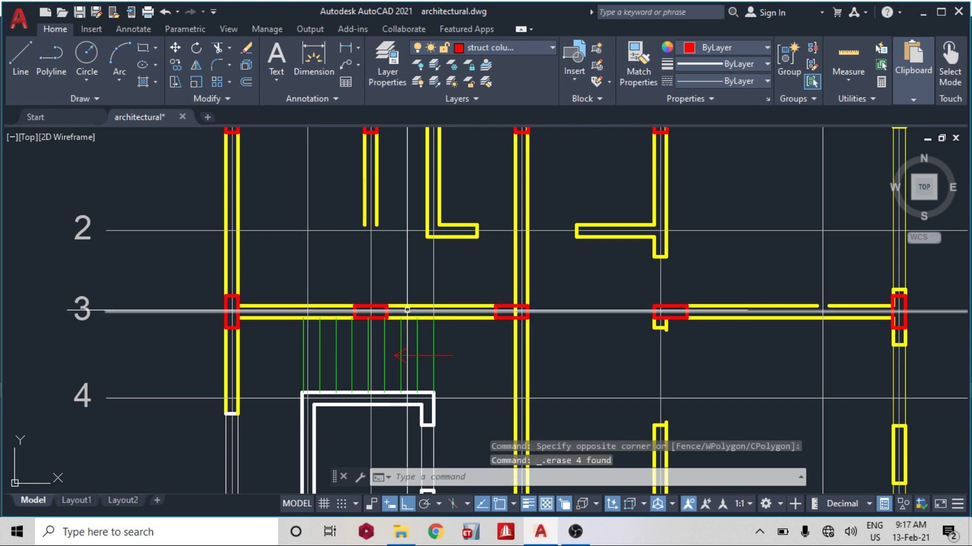
left_click(407, 309)
type("ex")
key("Return")
left_click(374, 212)
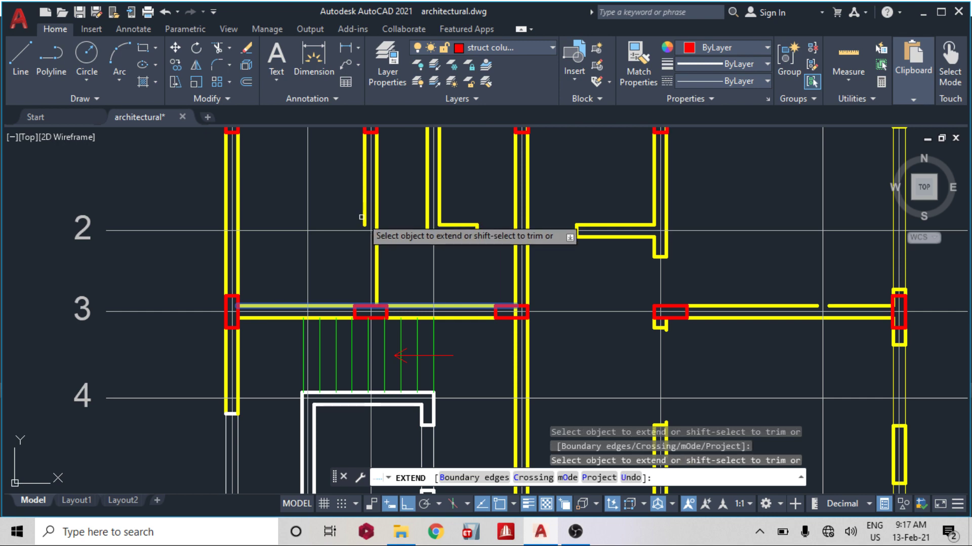
key("Escape")
Delete the L-shaped partition wall on grid D between lines 1 and 2, keeping the grid line.
middle_click_drag(362, 217, 364, 288)
left_click(425, 229)
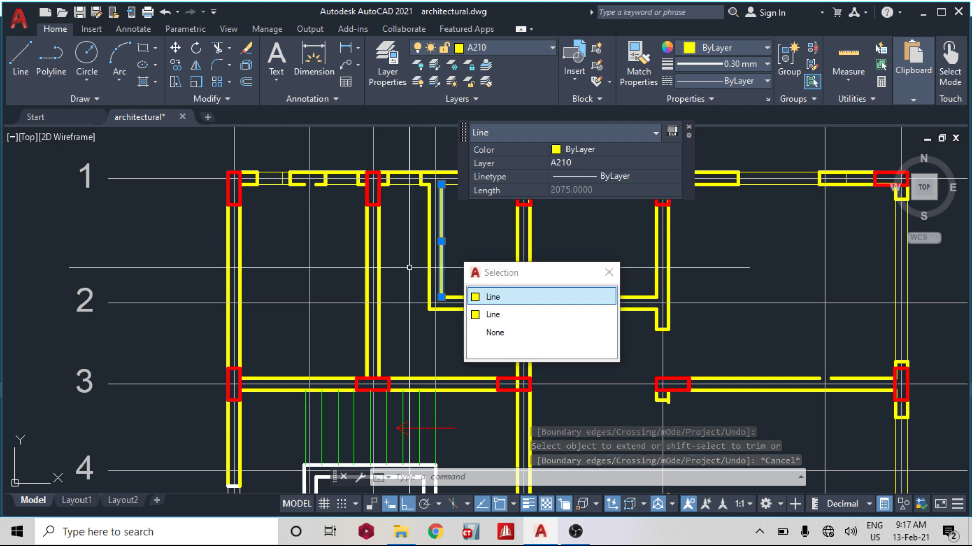
middle_click_drag(409, 267, 309, 254)
left_click_drag(389, 237, 310, 290)
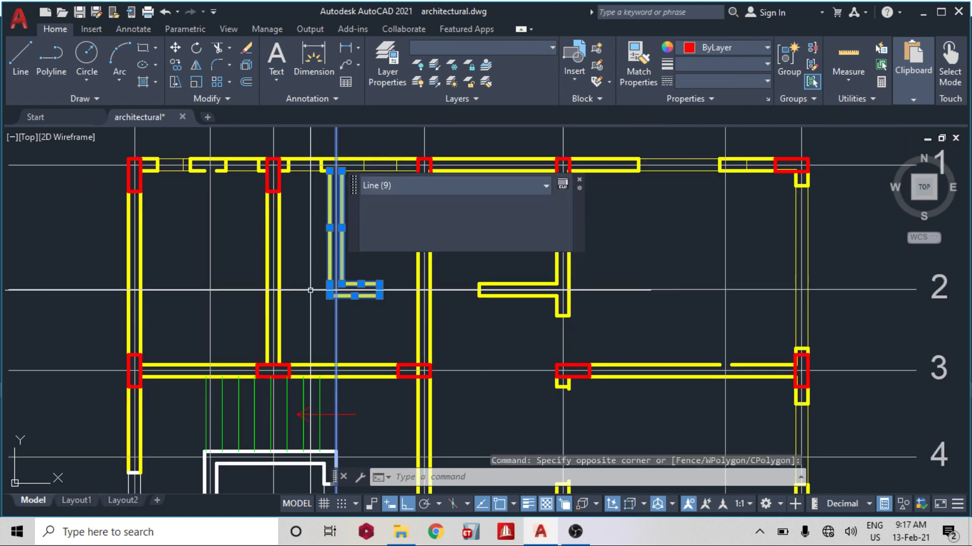
left_click(337, 325, "shift")
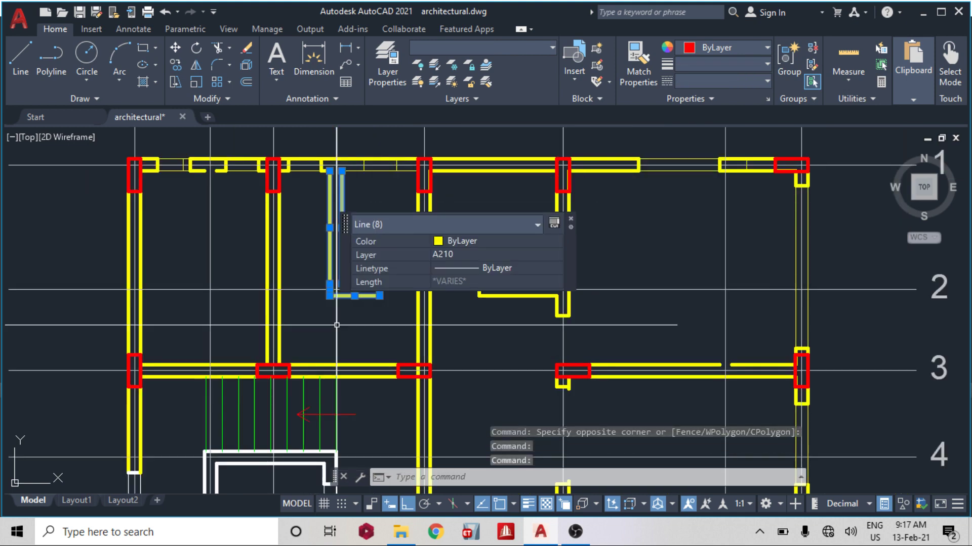
key("Delete")
Delete the short wall along line 2 near grid F together with its end lines.
scroll(329, 204, "down", 2)
left_click(409, 242)
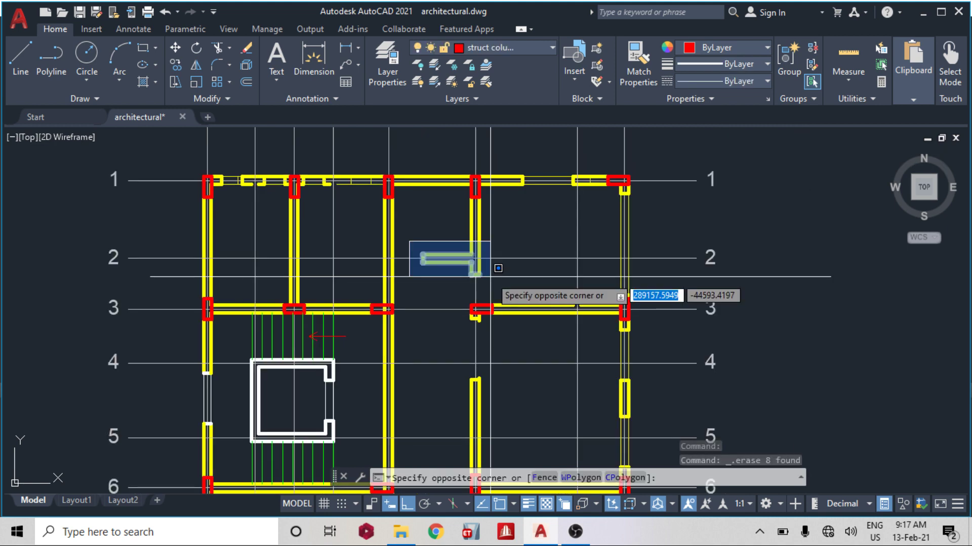
left_click(497, 268)
key("Delete")
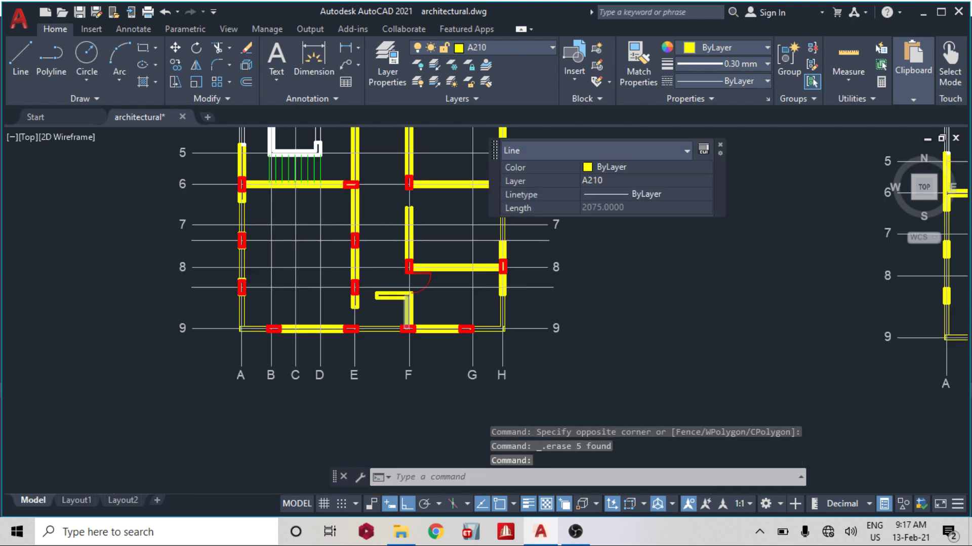
Join the separate wall lines along grid F from line 1 down to line 9.
scroll(403, 304, "up", 3)
left_click(402, 304)
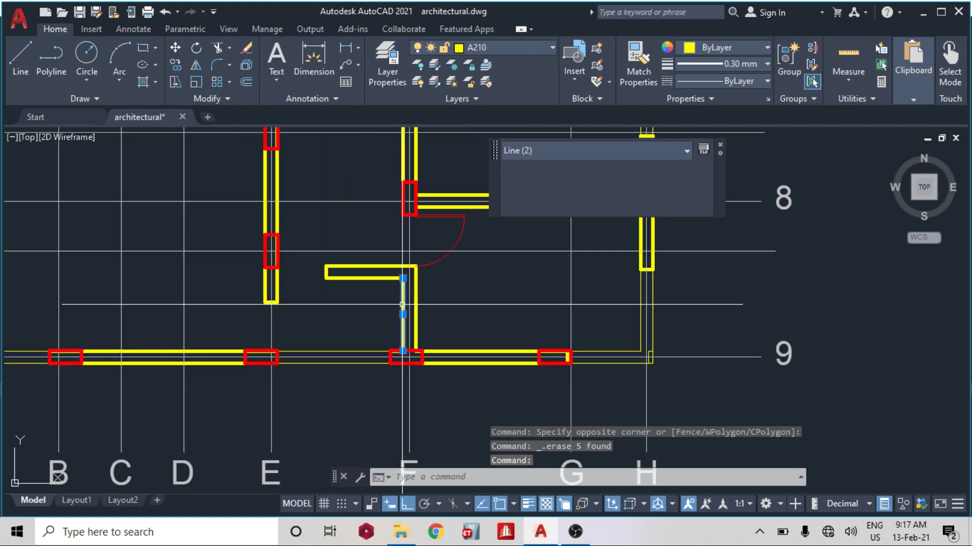
type("j")
key("Return")
left_click(420, 271)
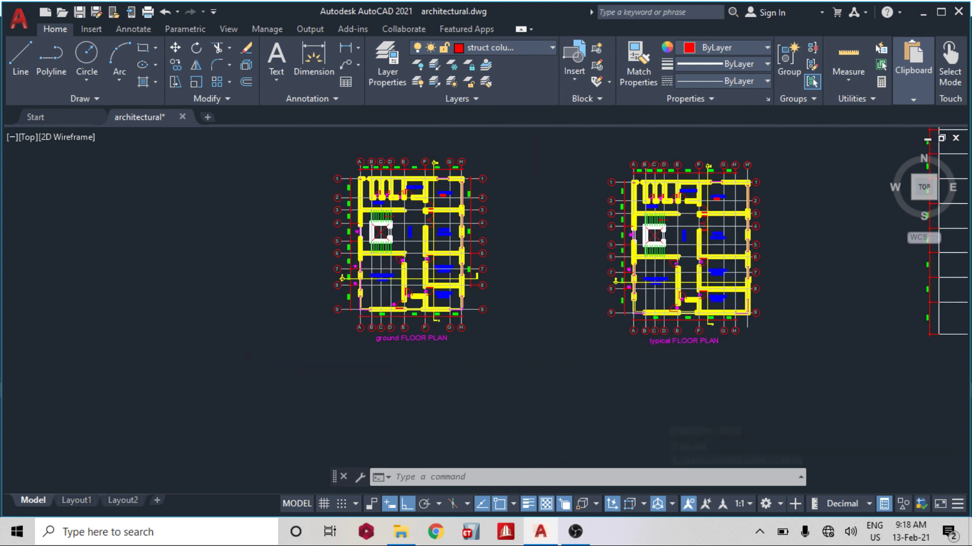
Join the separate wall lines along grid line 3 into continuous walls between grids A and H.
scroll(389, 235, "up", 3)
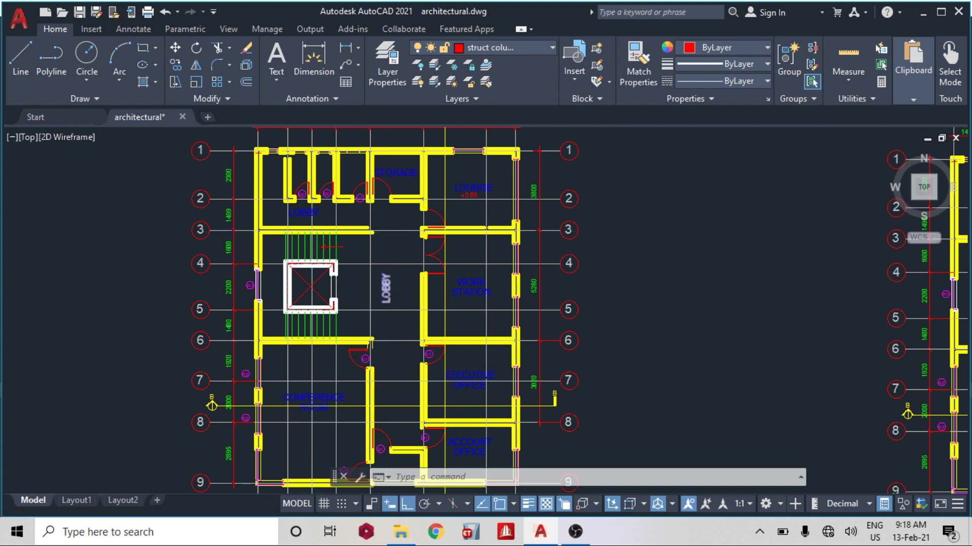
scroll(367, 303, "down", 5)
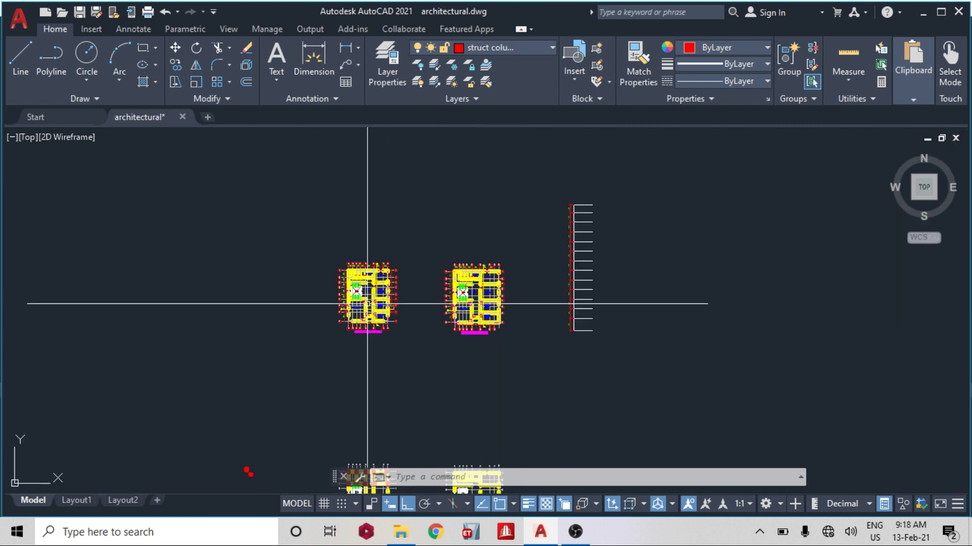
scroll(368, 303, "up", 10)
left_click(355, 347)
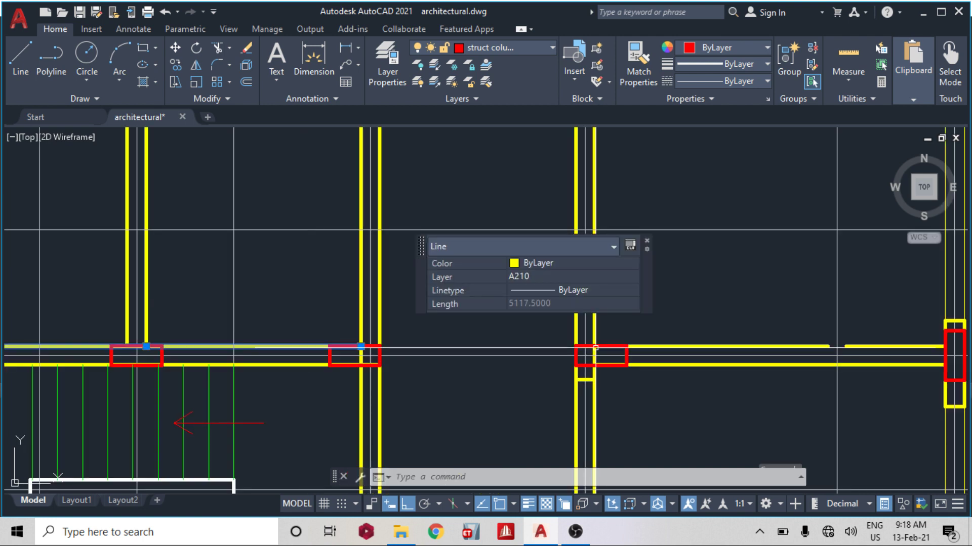
left_click(657, 345)
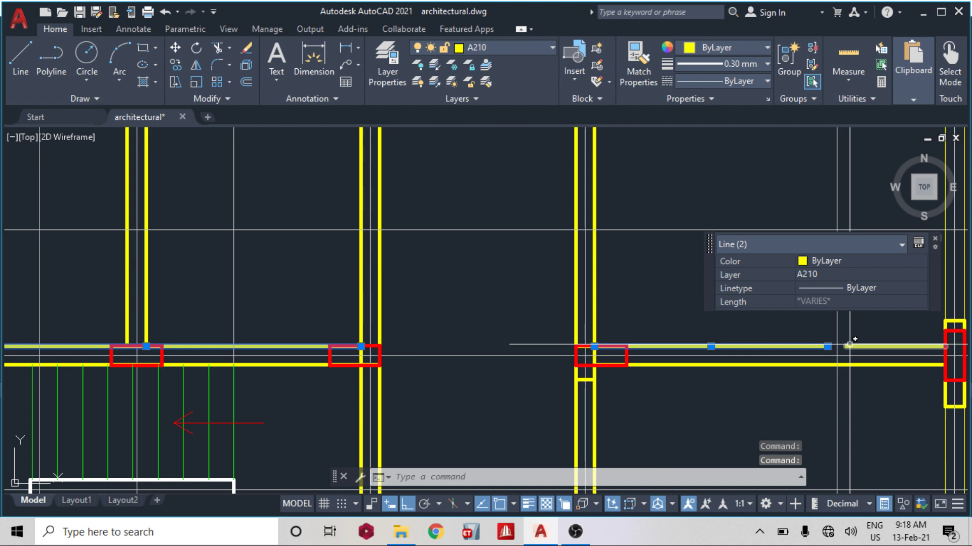
left_click(849, 346)
type("join")
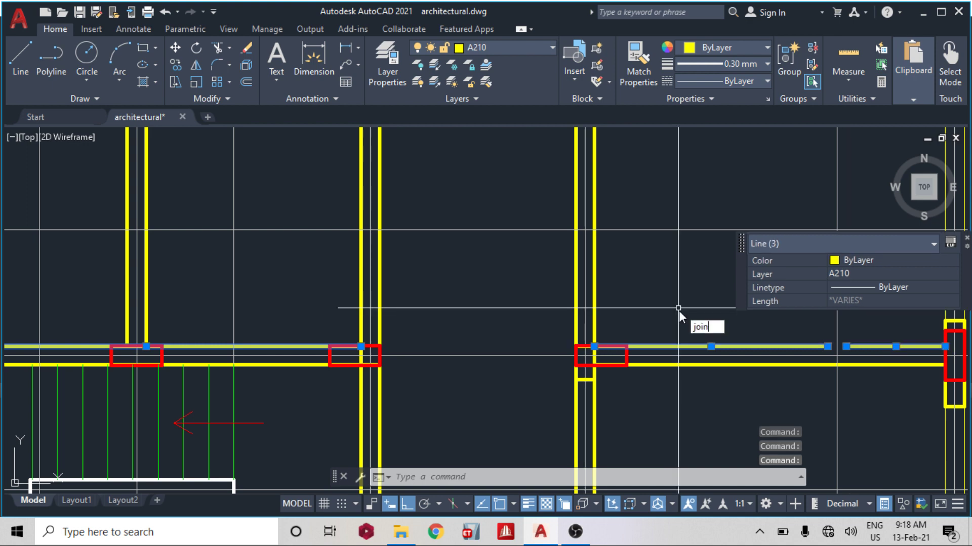
key("Return")
left_click(710, 362)
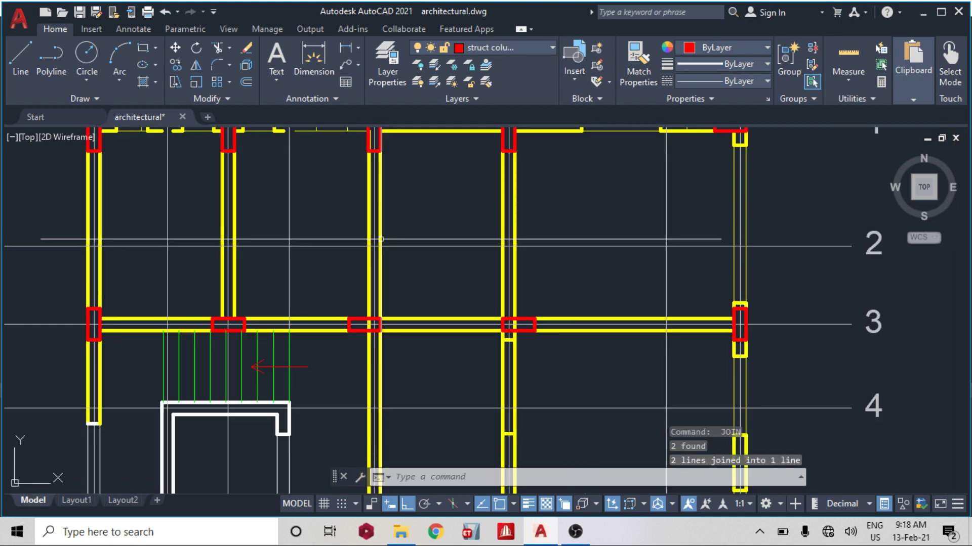
Compare the column plan's walls with the ground floor plan, checking the wall along line 6.
middle_click_drag(110, 126, 220, 186)
scroll(219, 186, "up", 2)
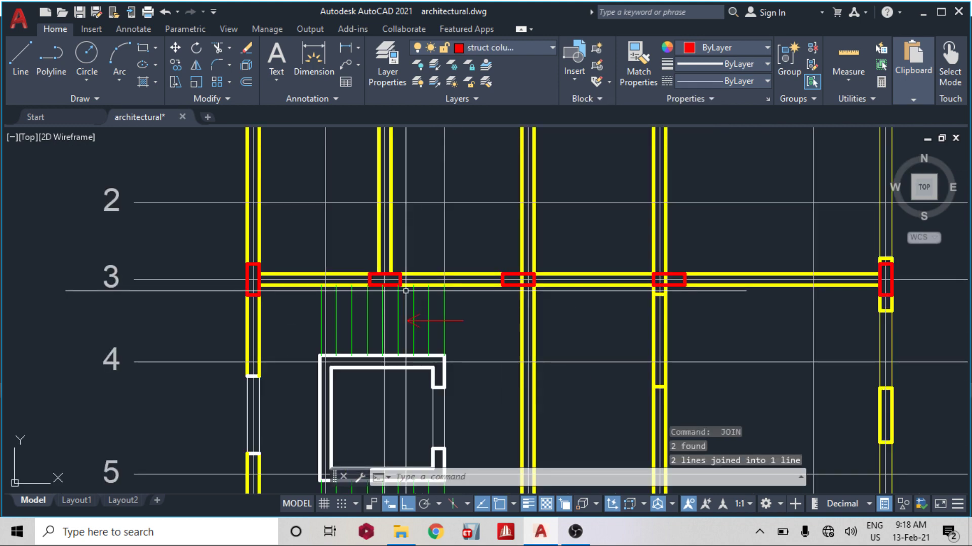
scroll(406, 291, "down", 4)
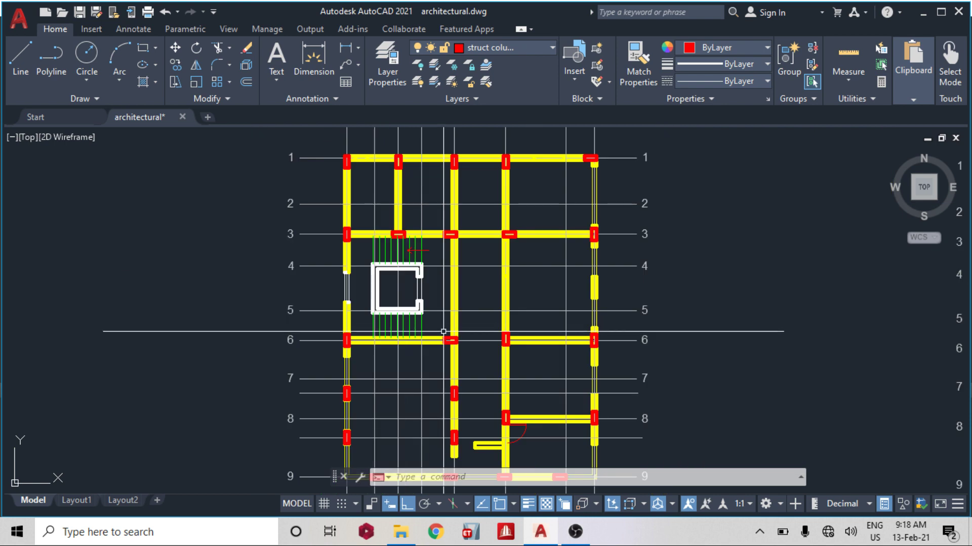
scroll(443, 332, "down", 3)
scroll(412, 243, "up", 3)
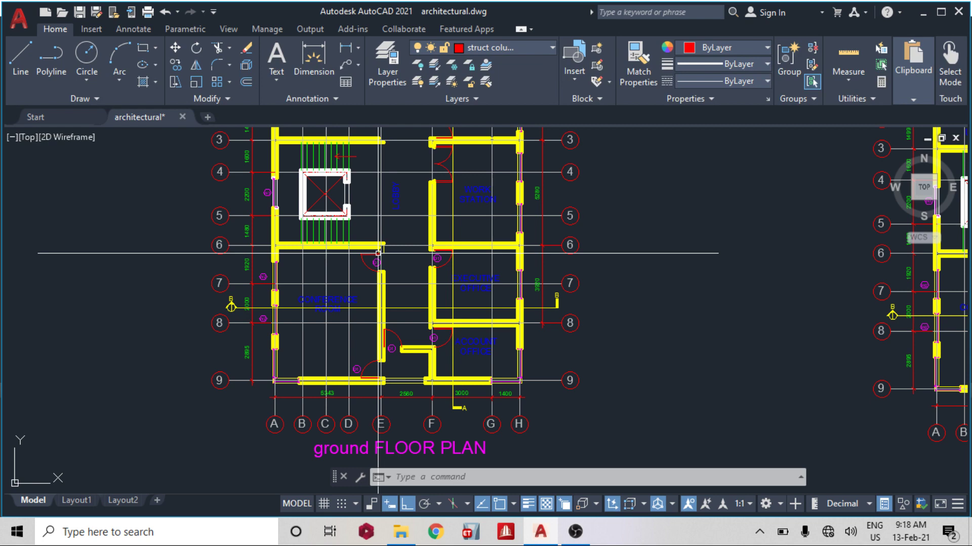
scroll(378, 253, "up", 2)
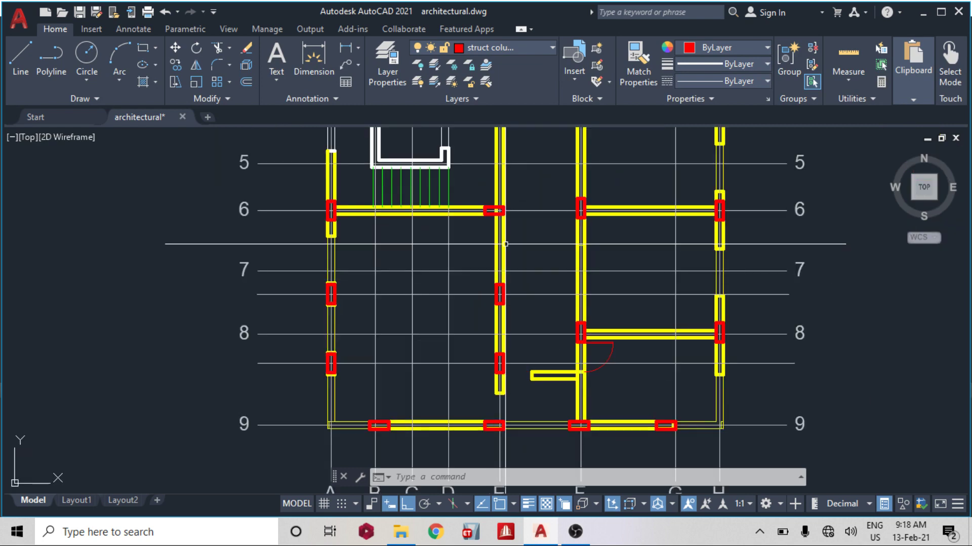
left_click(486, 215)
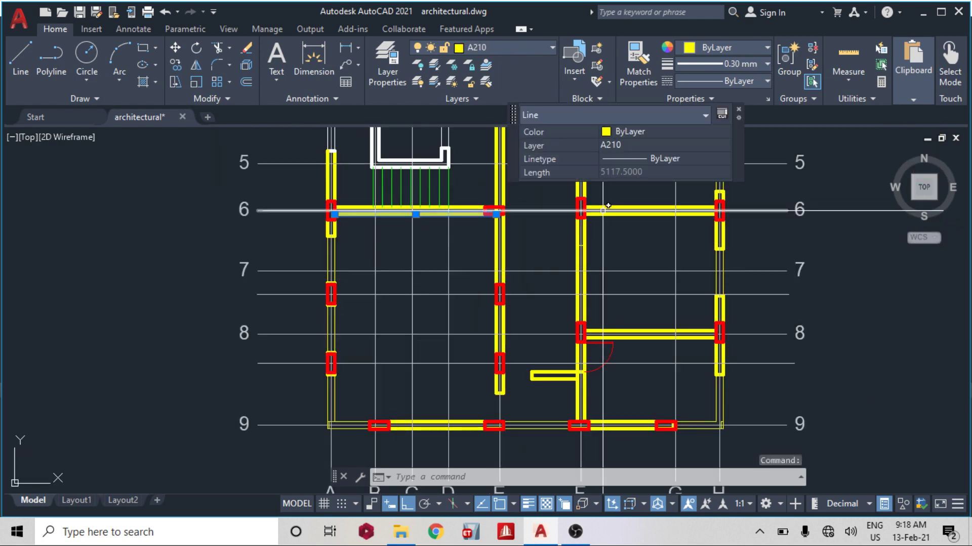
key("Escape")
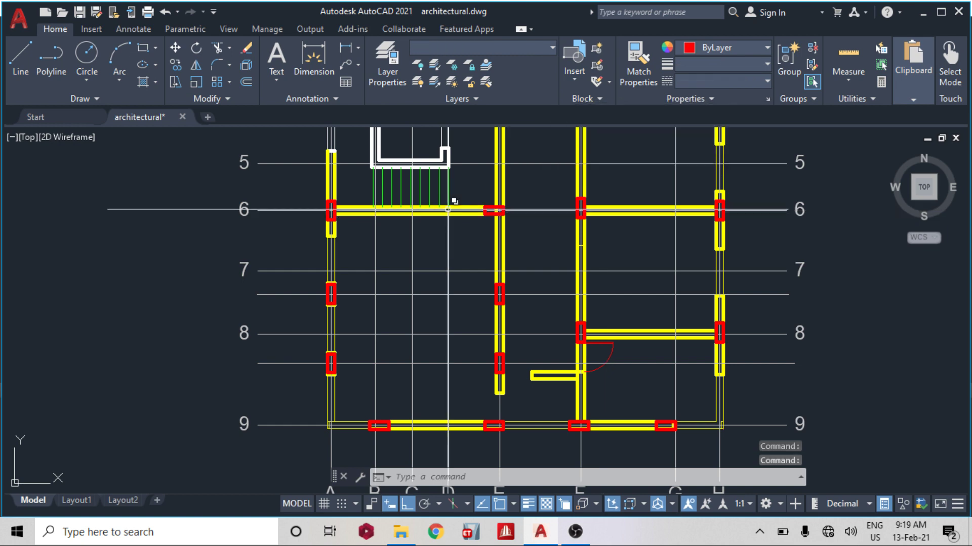
Delete the short wall stub beside grid F between lines 8 and 9, including its leftover line at the junction.
middle_click_drag(454, 201, 447, 291)
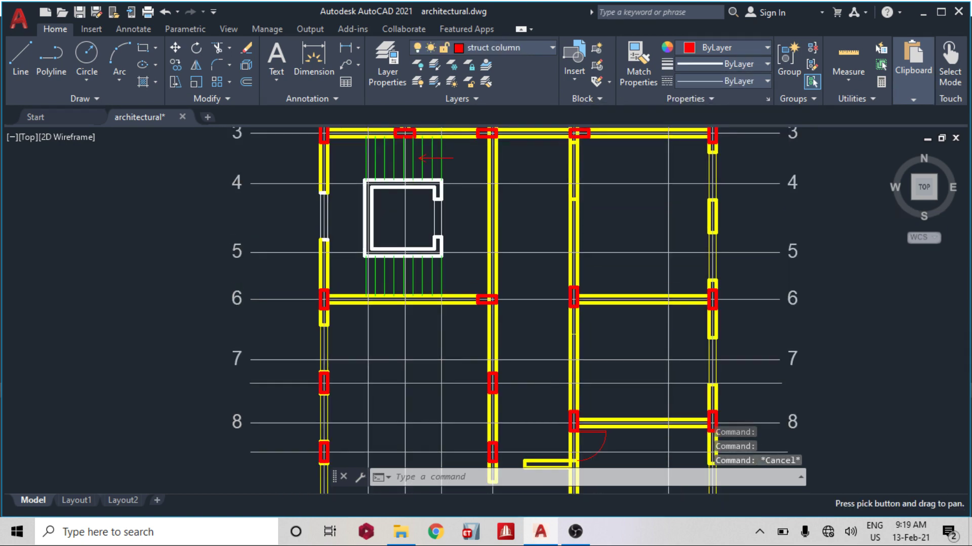
middle_click_drag(561, 477, 544, 362)
scroll(544, 362, "up", 2)
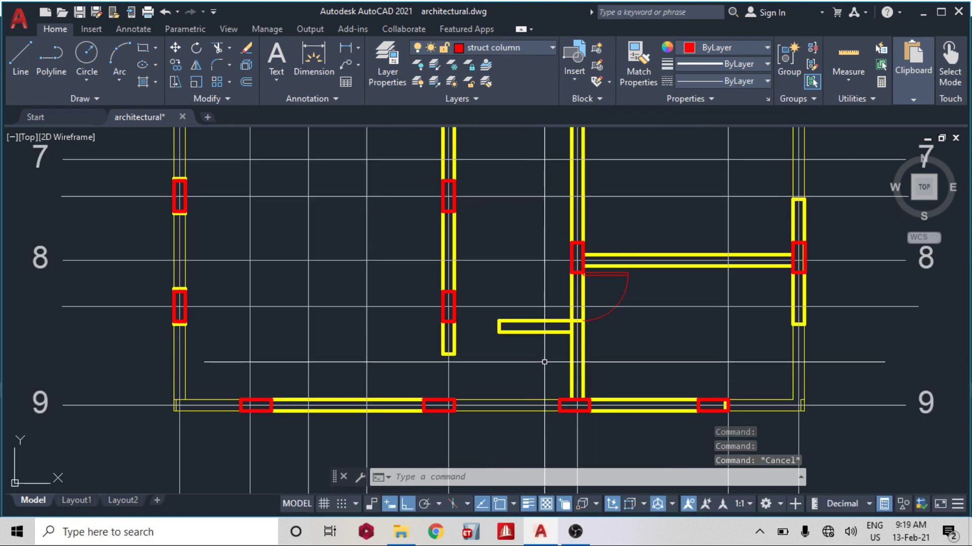
left_click(544, 362)
left_click(475, 316)
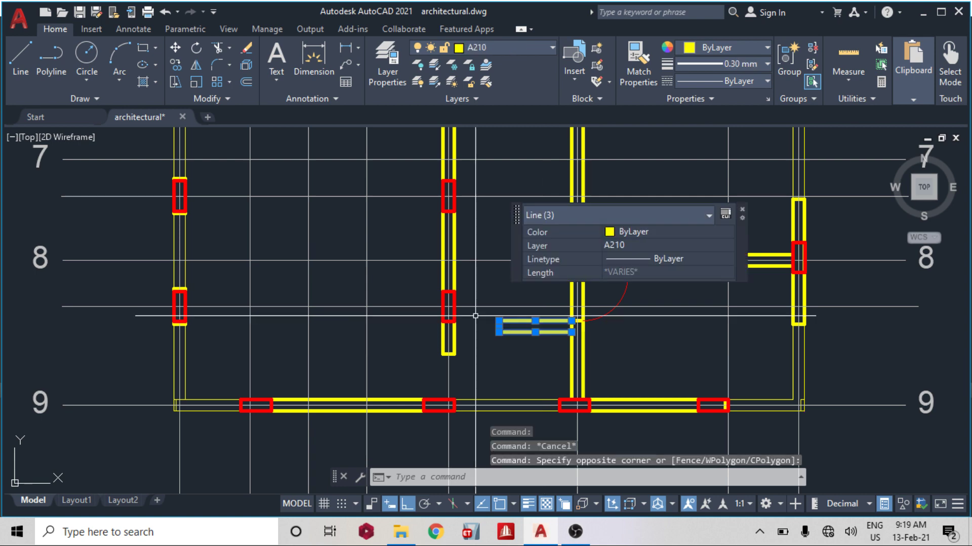
key("Delete")
left_click(539, 296)
left_click(622, 349)
key("Delete")
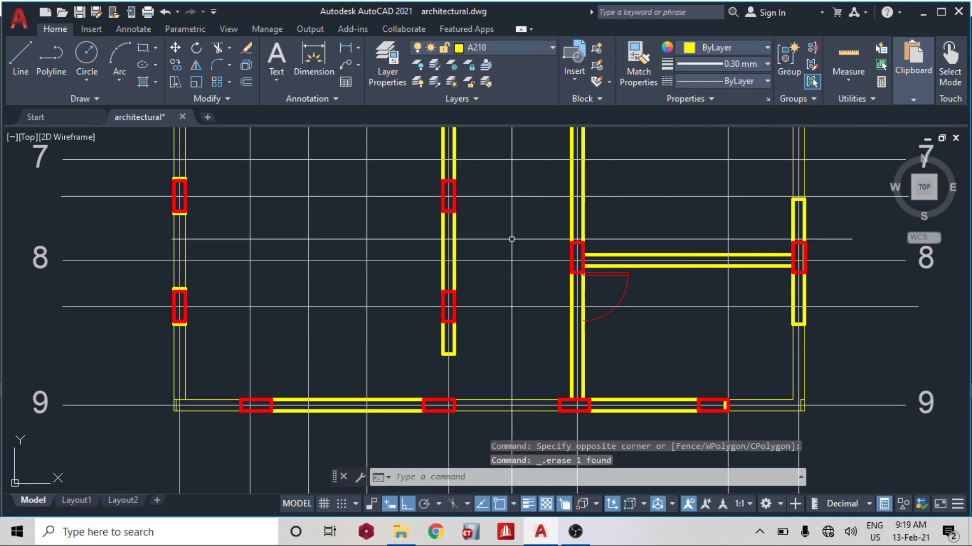
middle_click_drag(505, 210, 511, 259)
scroll(511, 259, "down", 2)
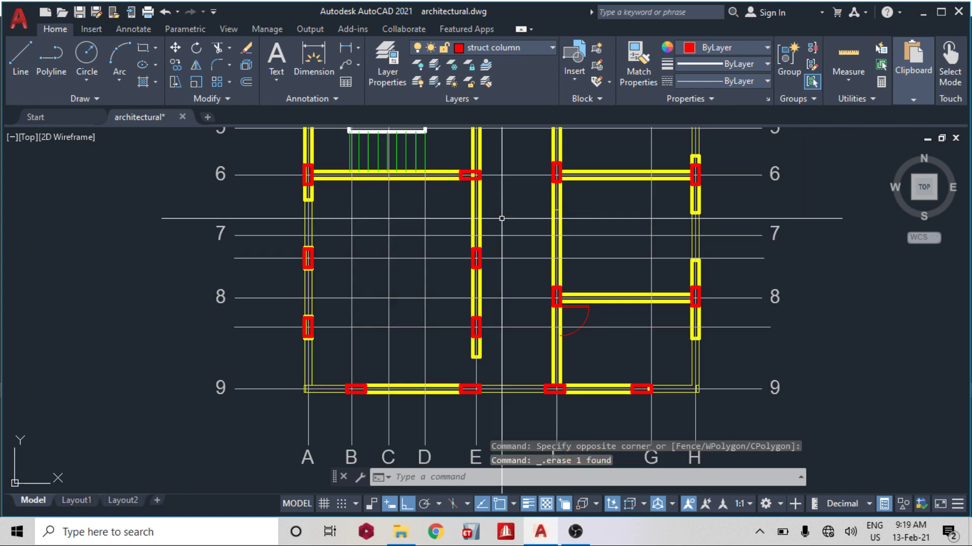
scroll(552, 224, "down", 4)
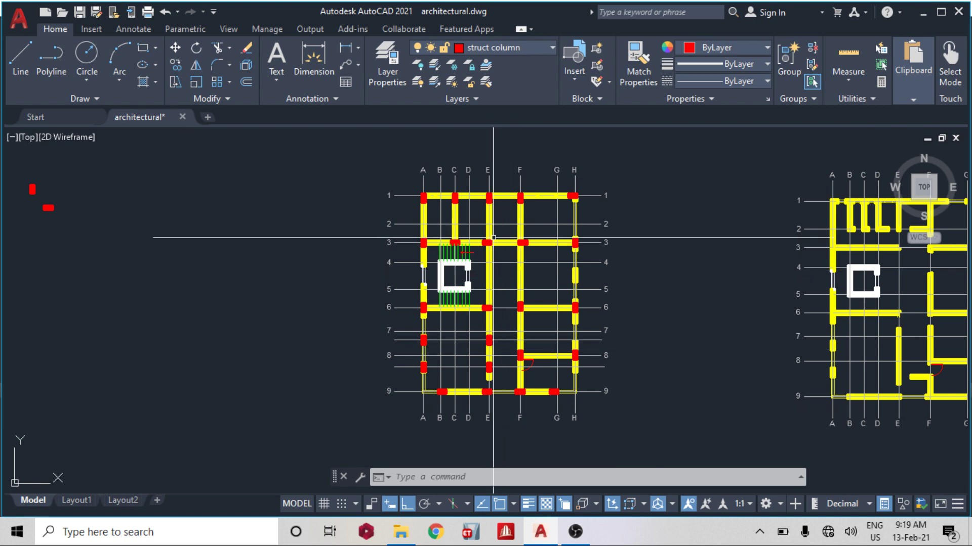
Trim away the two wall lines on grid line 3 between grids E and F.
scroll(493, 237, "up", 4)
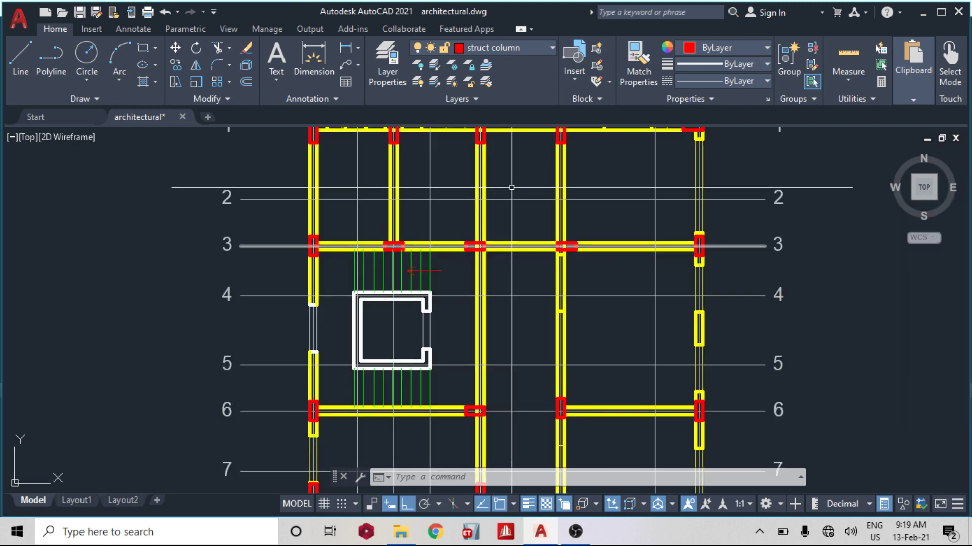
middle_click_drag(508, 145, 499, 188)
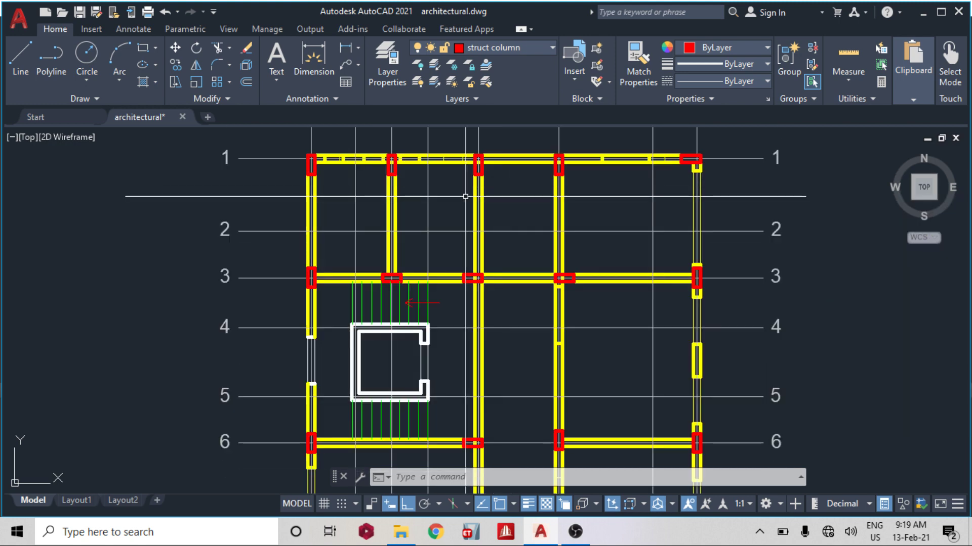
scroll(505, 278, "up", 4)
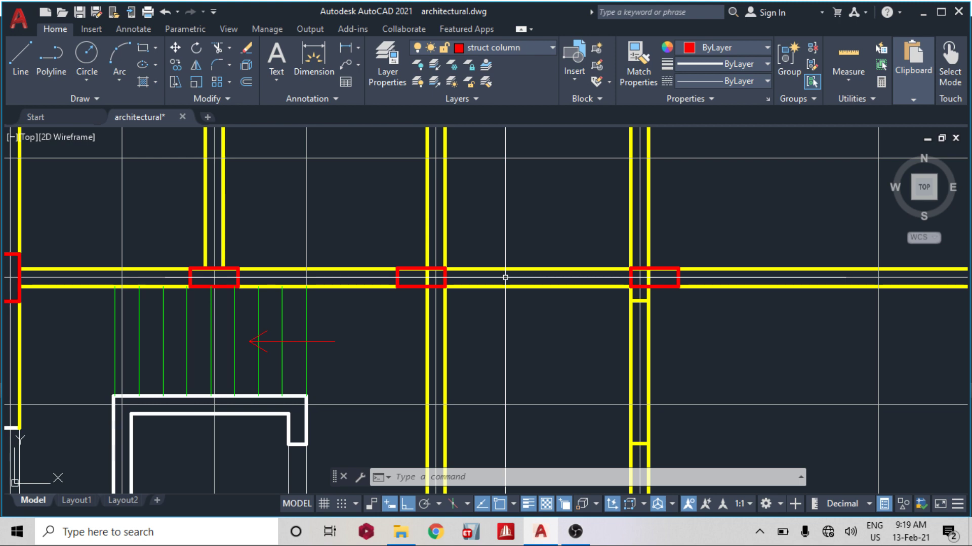
left_click(504, 273)
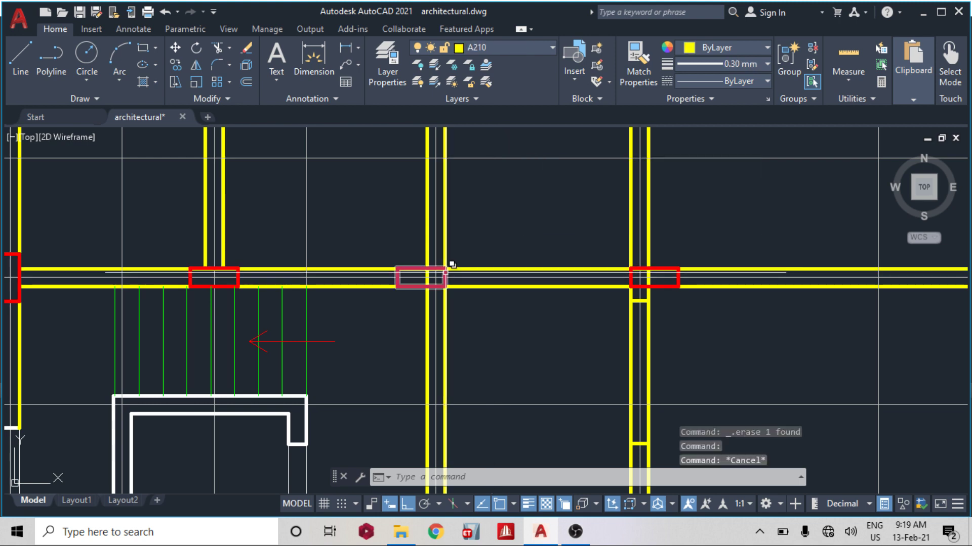
type("tr")
key("Return")
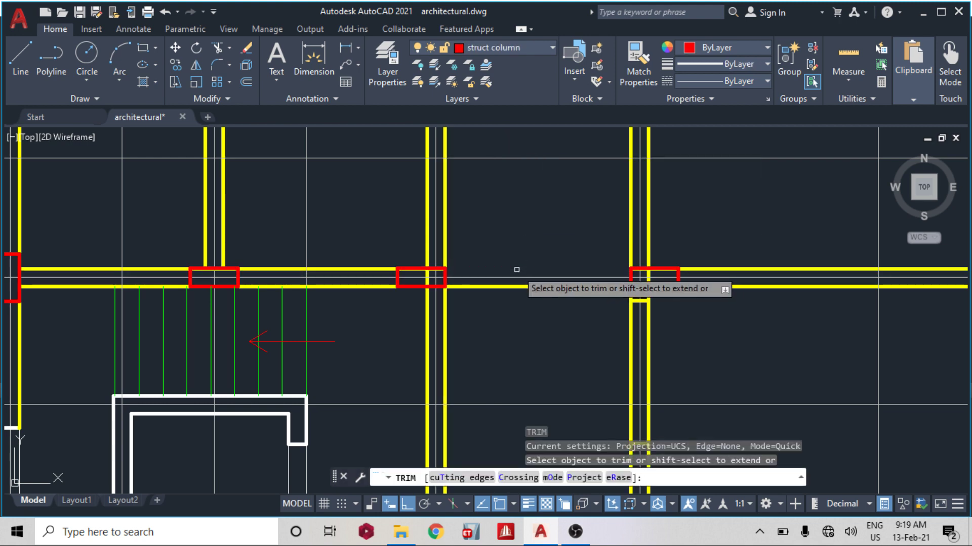
key("Escape")
scroll(559, 229, "down", 2)
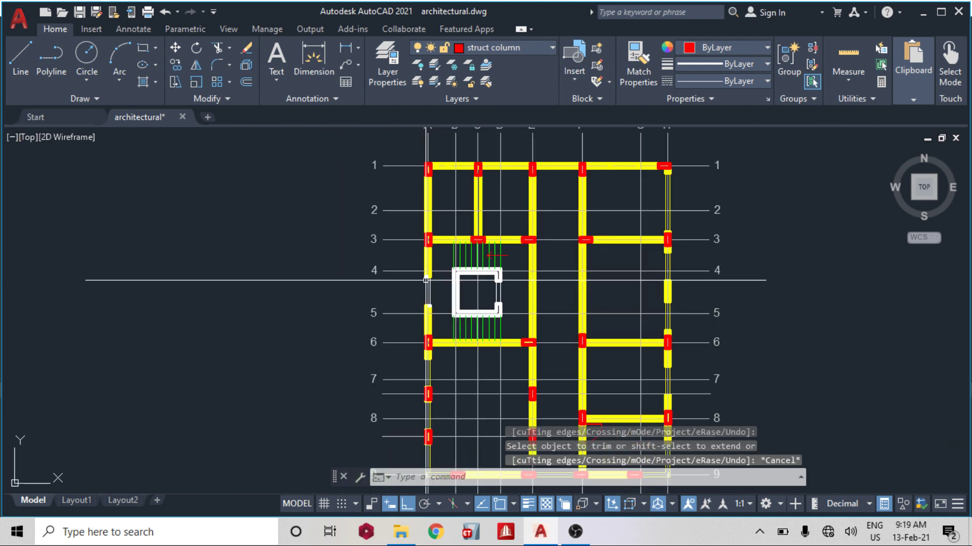
Join the separate wall lines along grid A down to line 9 into continuous lines.
scroll(426, 280, "up", 2)
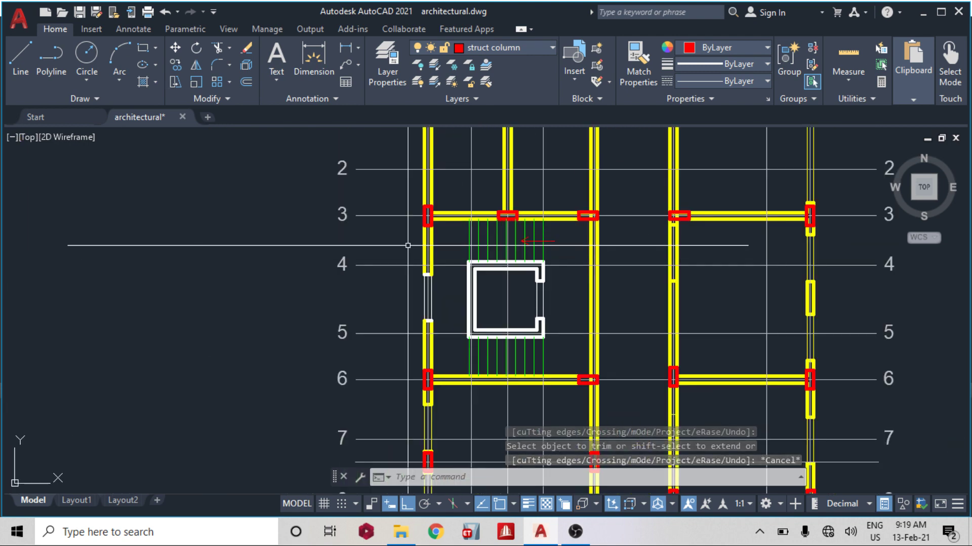
left_click(423, 241)
left_click(447, 264)
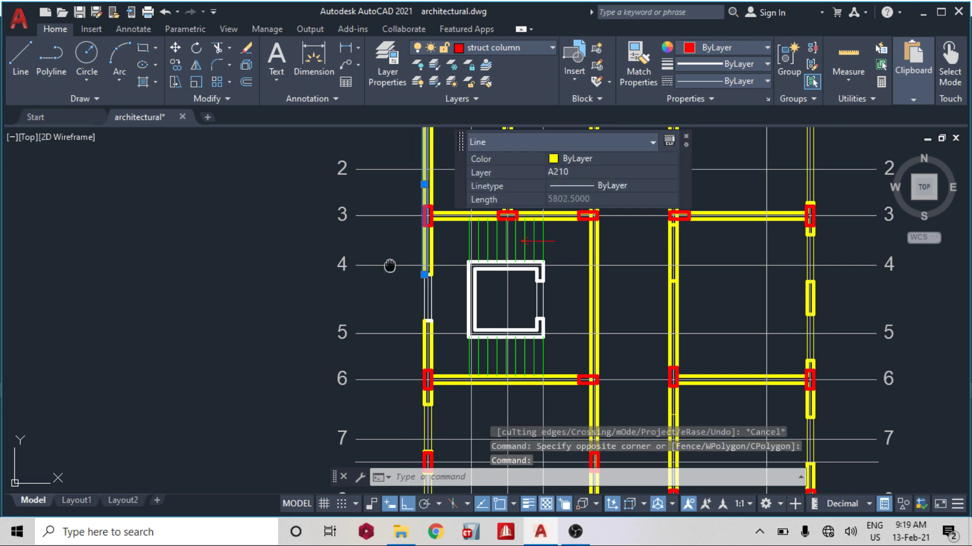
scroll(368, 297, "down", 2)
scroll(368, 297, "up", 4)
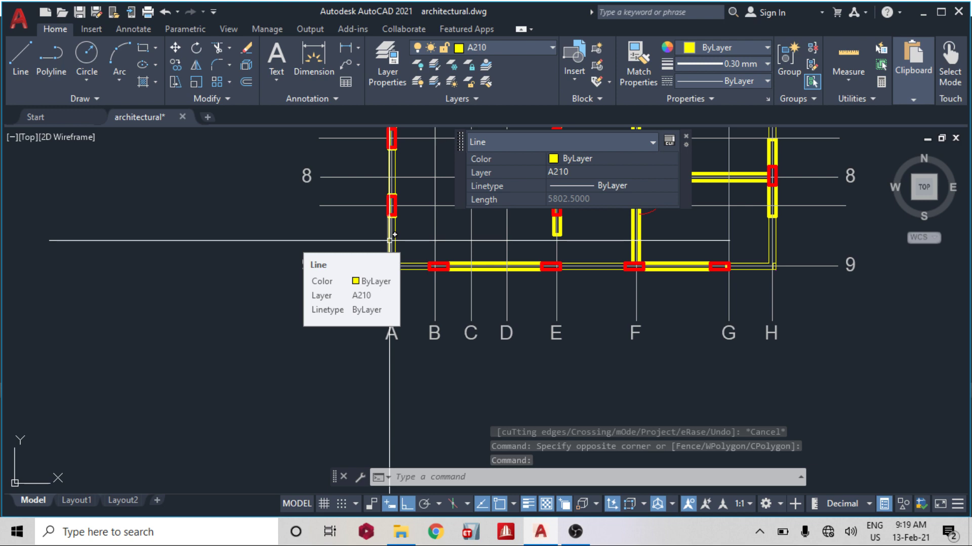
left_click(389, 241)
type("joi")
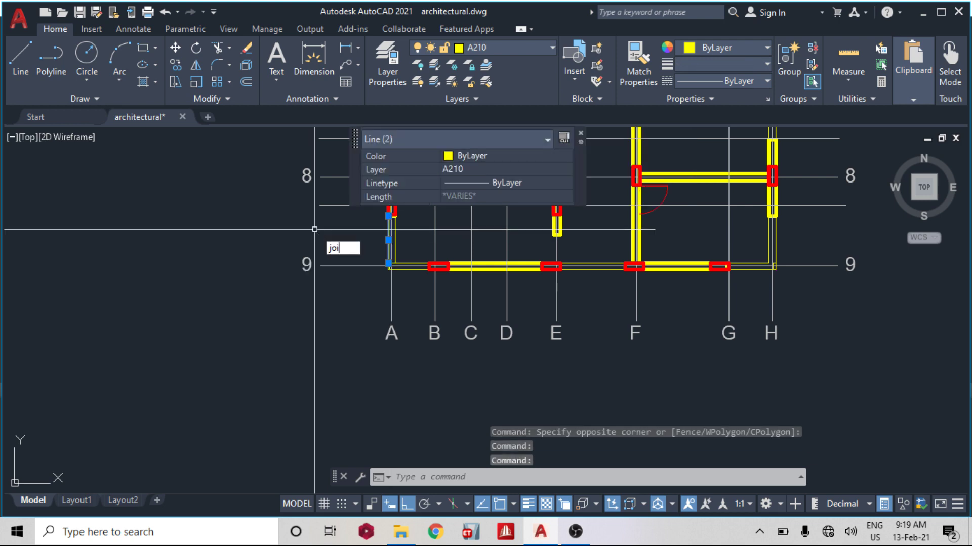
type("n")
key("Return")
mouse_move(396, 228)
middle_mouse_down()
mouse_move(360, 338)
mouse_move(355, 243)
middle_mouse_up()
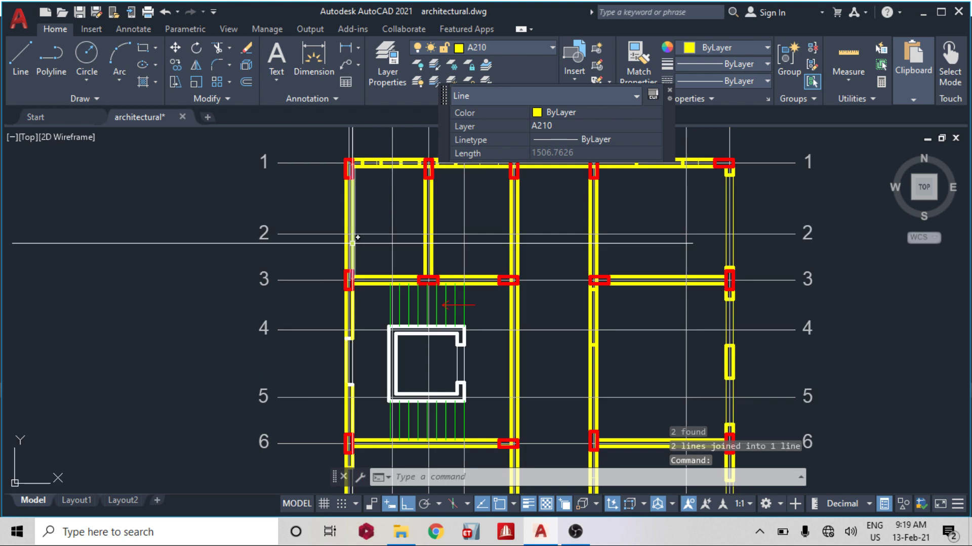
key("Escape")
Match the thin inner wall line along grid A to the properties of the thick outer line.
scroll(376, 250, "up", 5)
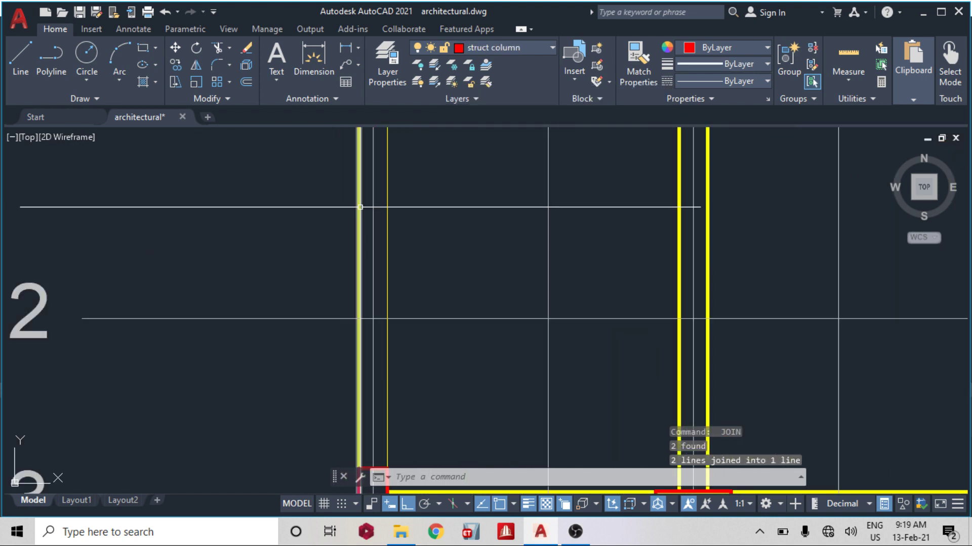
left_click(361, 207)
type("ma")
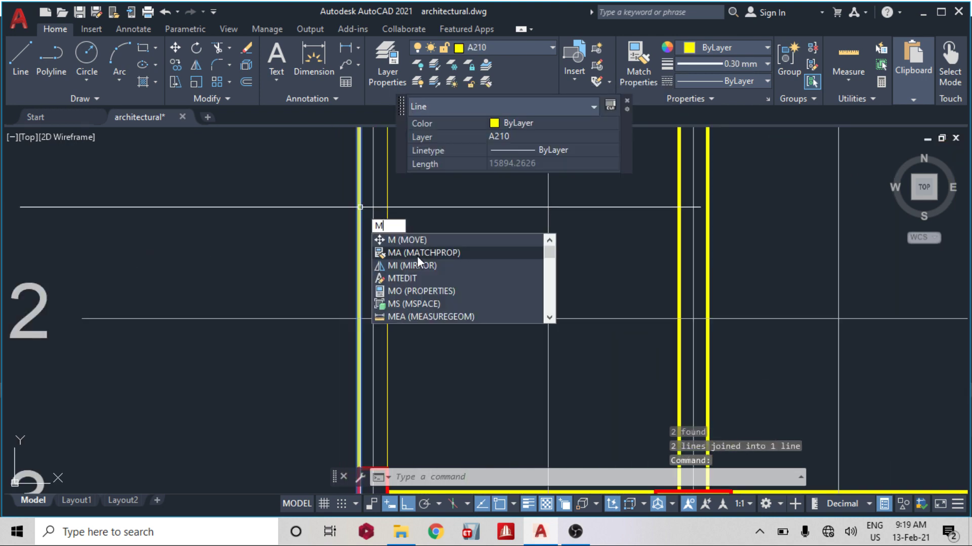
key("Return")
key("Escape")
scroll(415, 238, "down", 8)
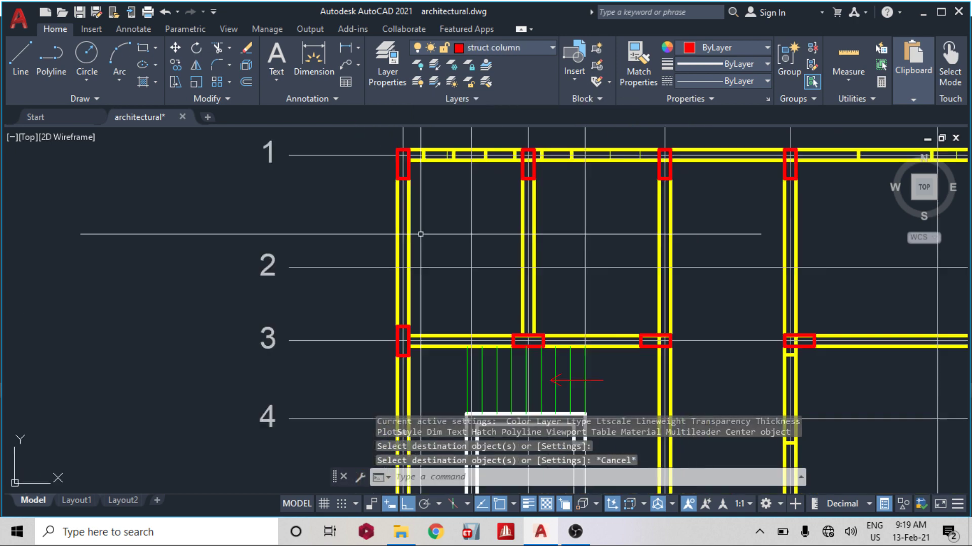
scroll(439, 350, "up", 6)
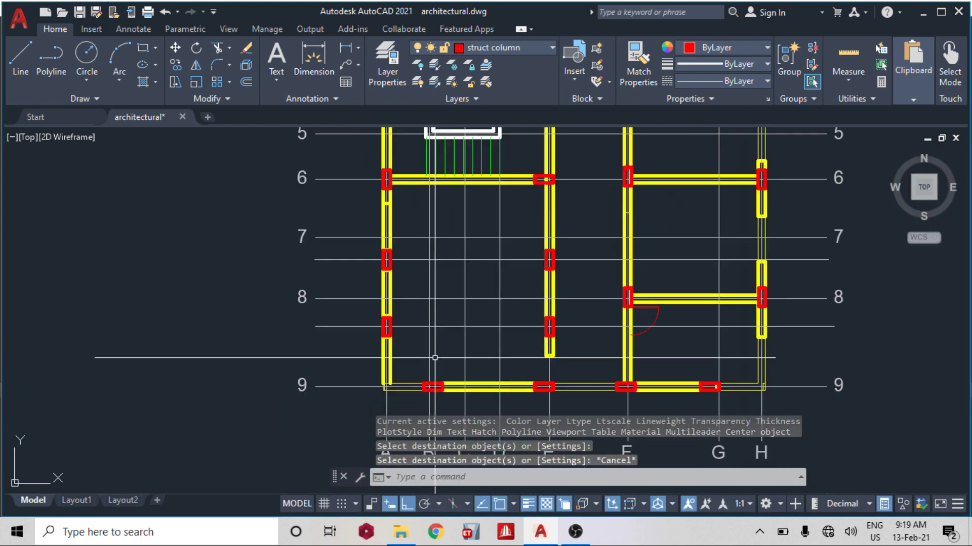
left_click(476, 386)
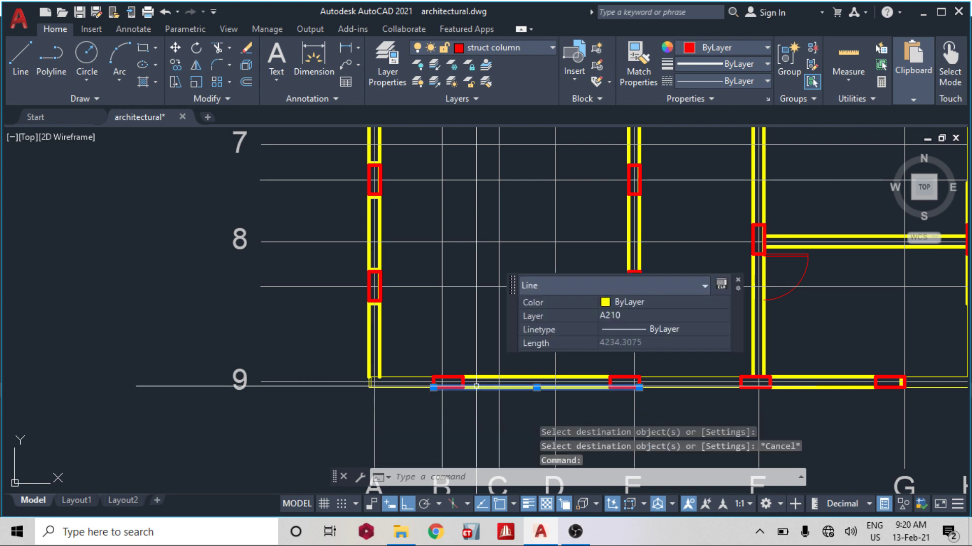
left_click(401, 387)
middle_click_drag(869, 401, 604, 392)
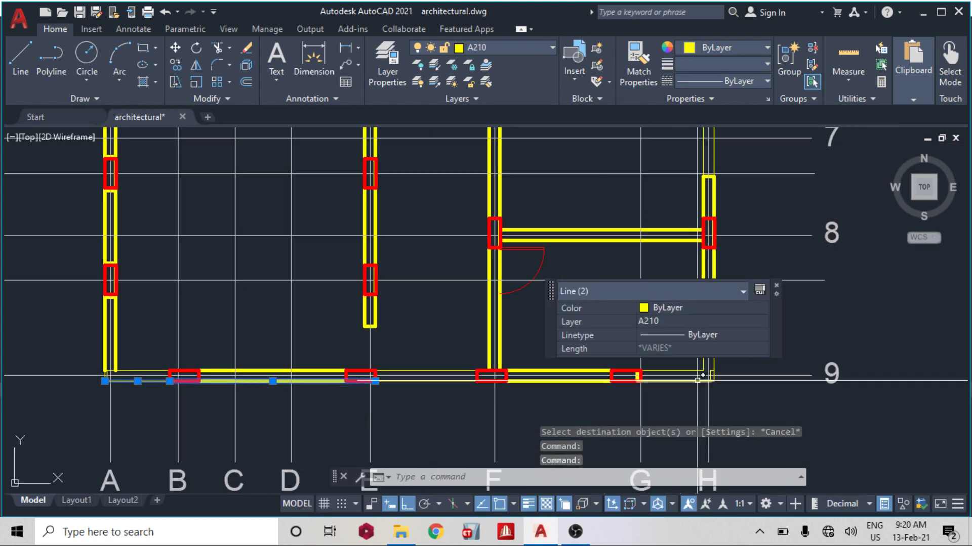
key("Escape")
type("ma")
key("Return")
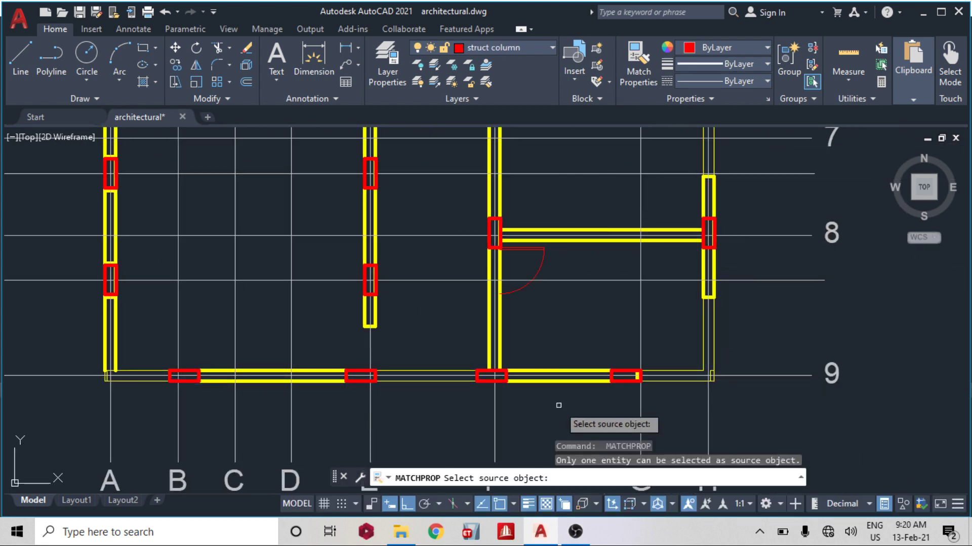
key("Escape")
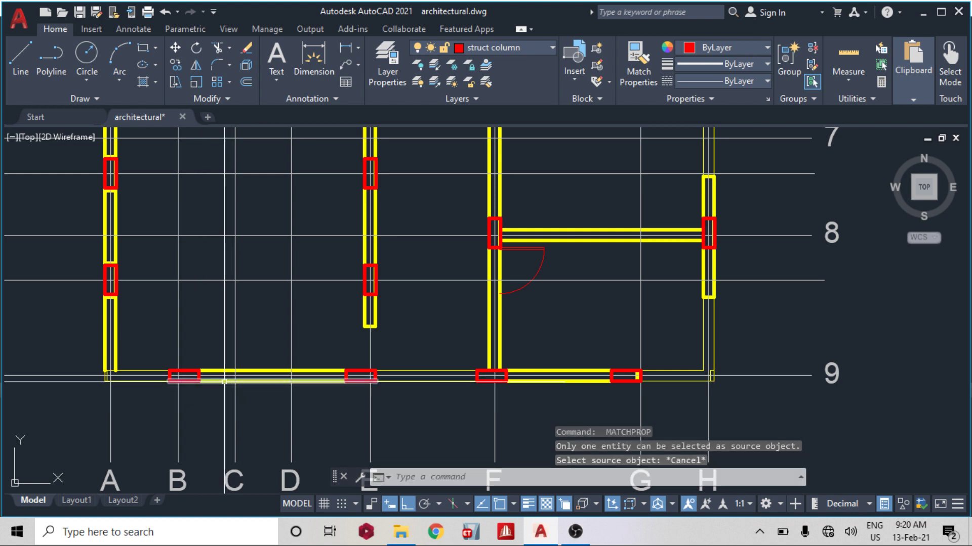
Join the separate outer and inner wall lines along grid line 9 into continuous lines between grids A and H.
left_click(212, 381)
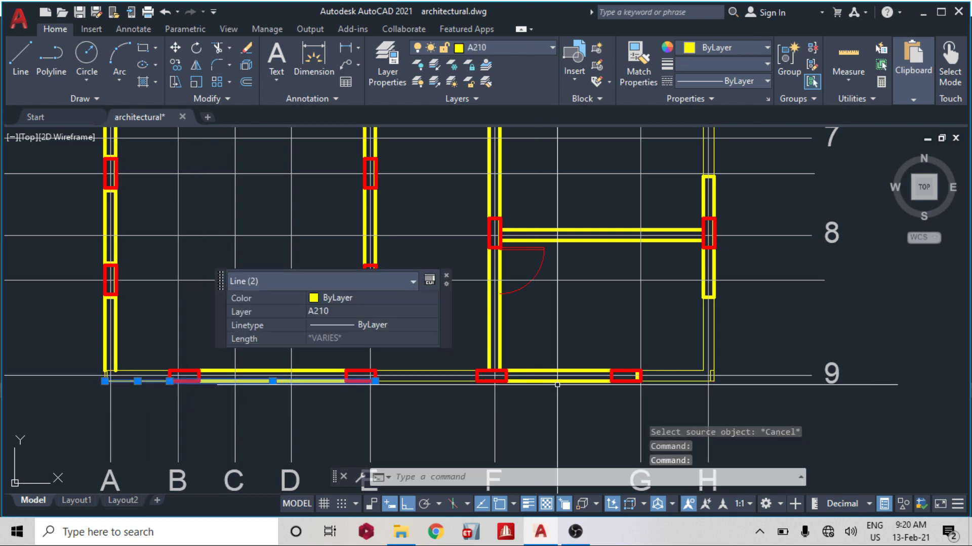
left_click(671, 375)
left_click(664, 383)
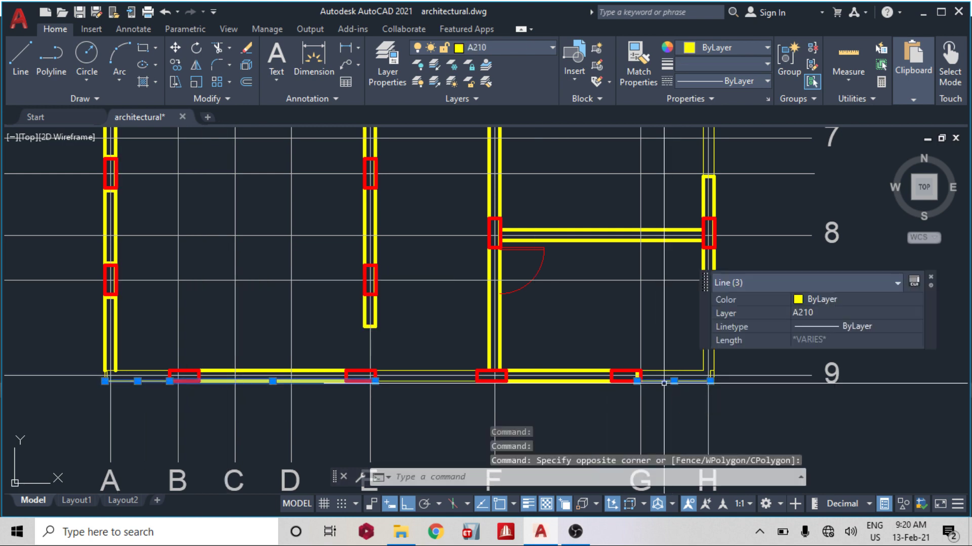
type("join")
key("Return")
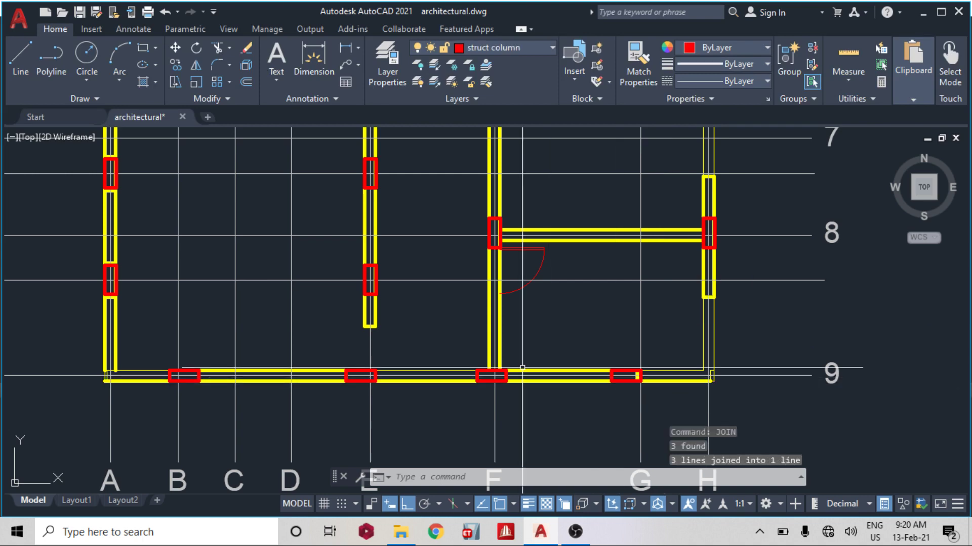
left_click(525, 370)
left_click(670, 371)
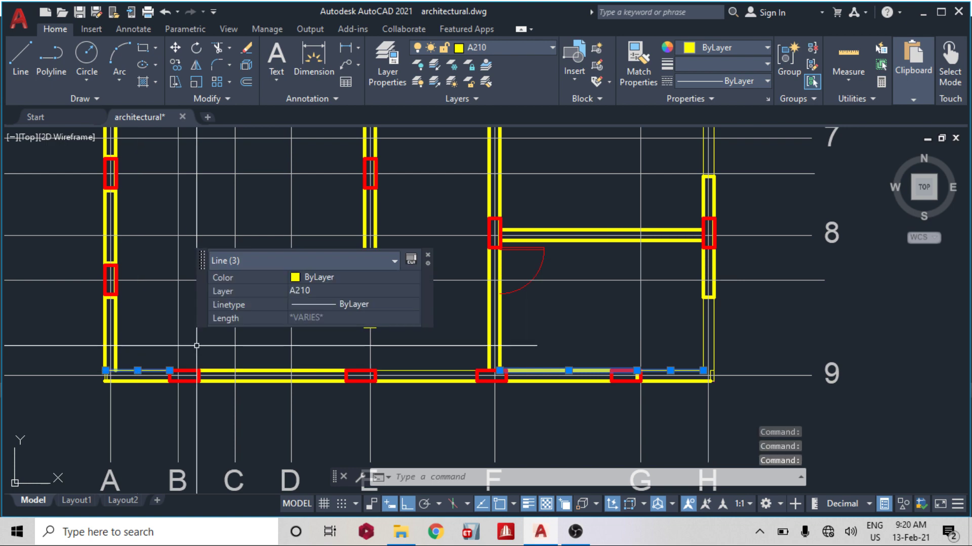
key("Return")
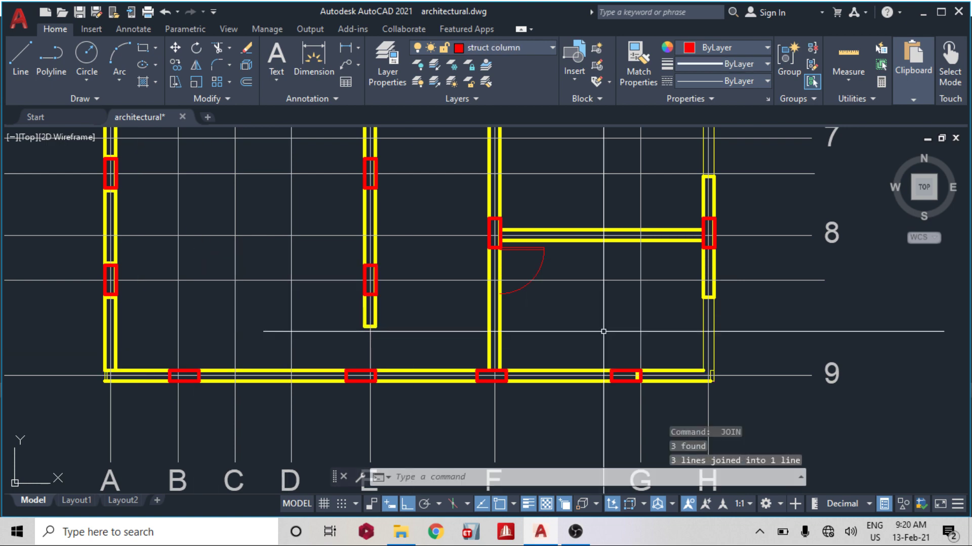
Delete the closing end line and short leftover segment of the grid E wall between lines 8 and 9.
scroll(362, 324, "down", 2)
scroll(367, 344, "up", 2)
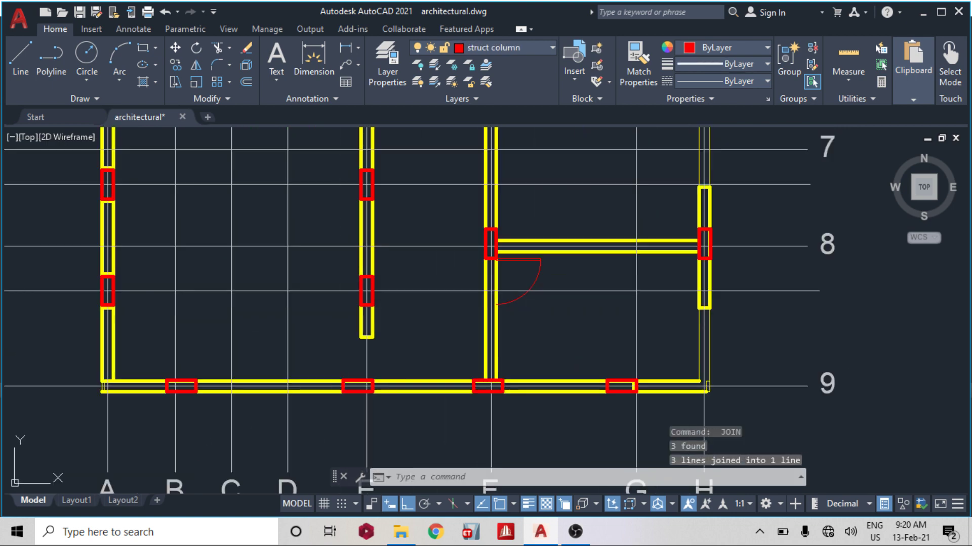
left_click(336, 313)
left_click(408, 367)
key("Delete")
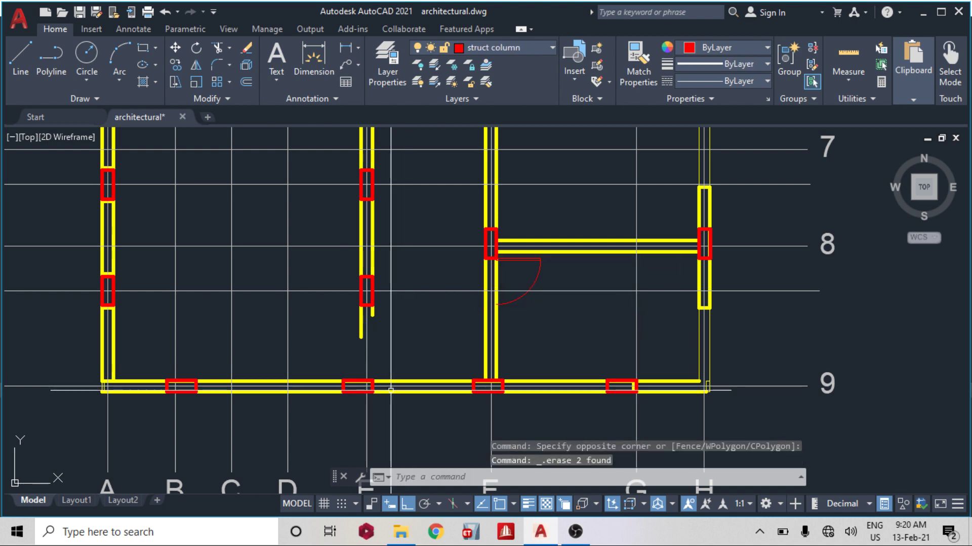
Extend both lines of the grid E wall down to the inner wall line along grid line 9.
left_click(406, 380)
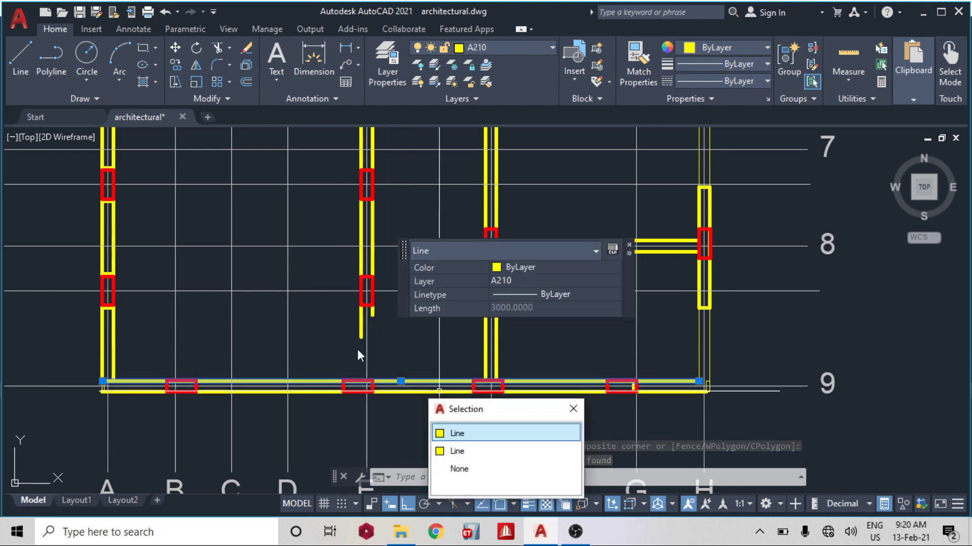
type("ex")
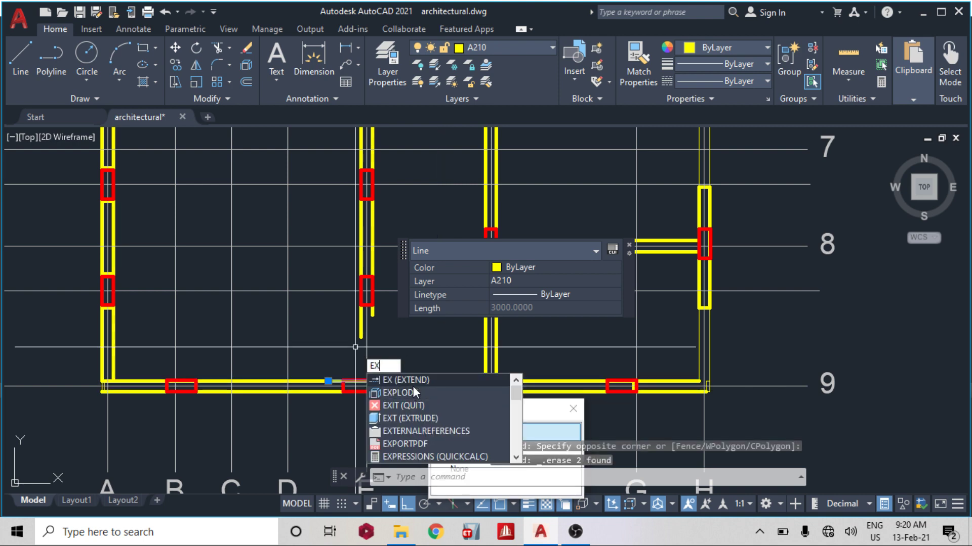
key("Escape")
type("ex")
key("Return")
left_click(361, 317)
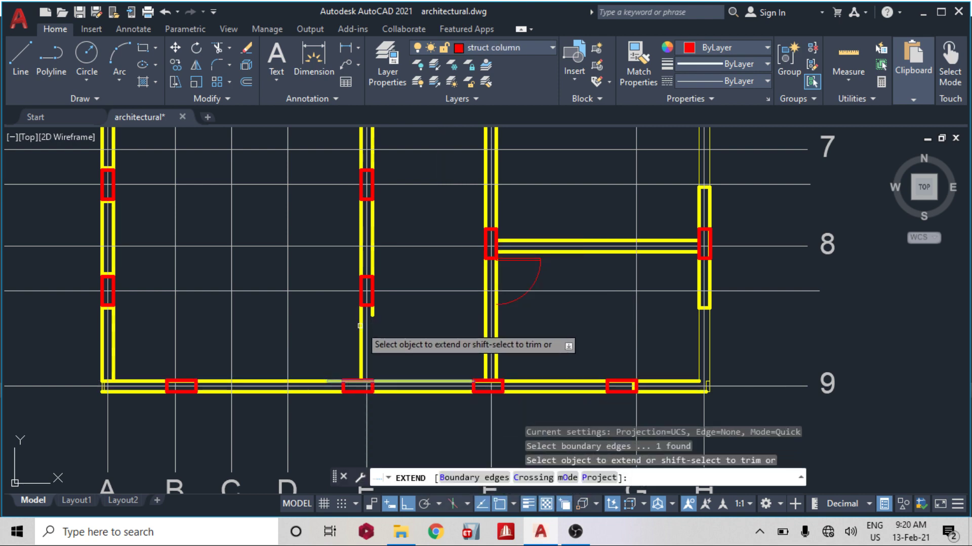
left_click(373, 310)
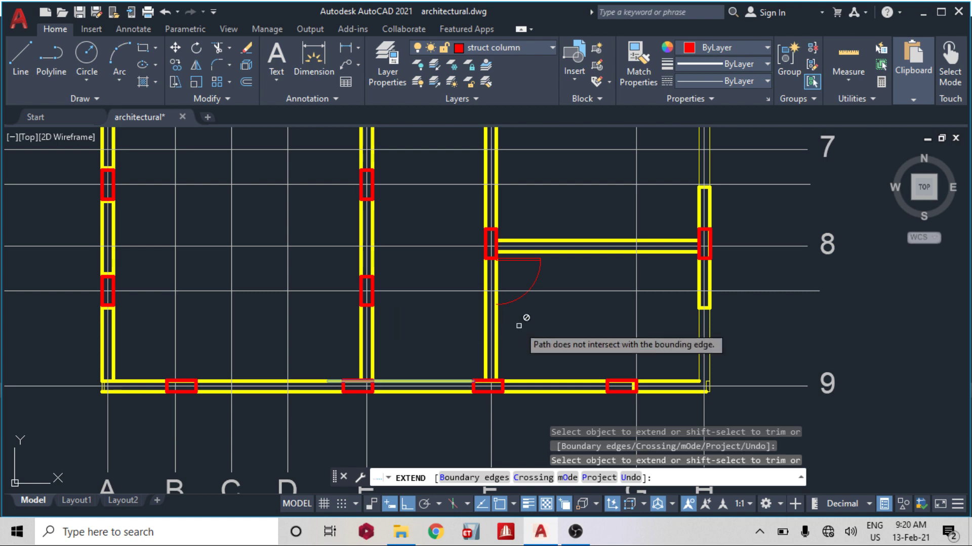
middle_click_drag(398, 313, 323, 316)
key("Escape")
Delete the door swing arc and door leaf beside grid F just below line 8.
scroll(304, 304, "down", 6)
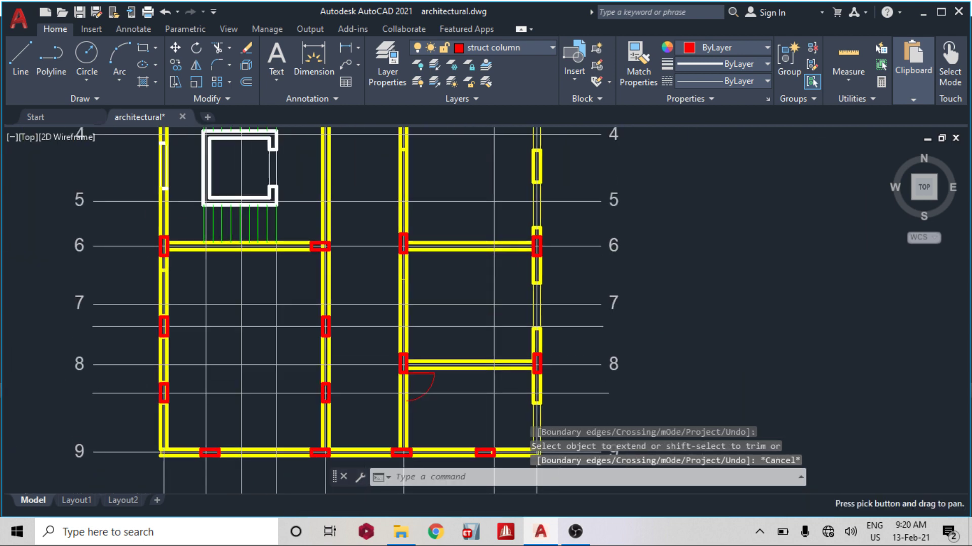
scroll(325, 224, "up", 2)
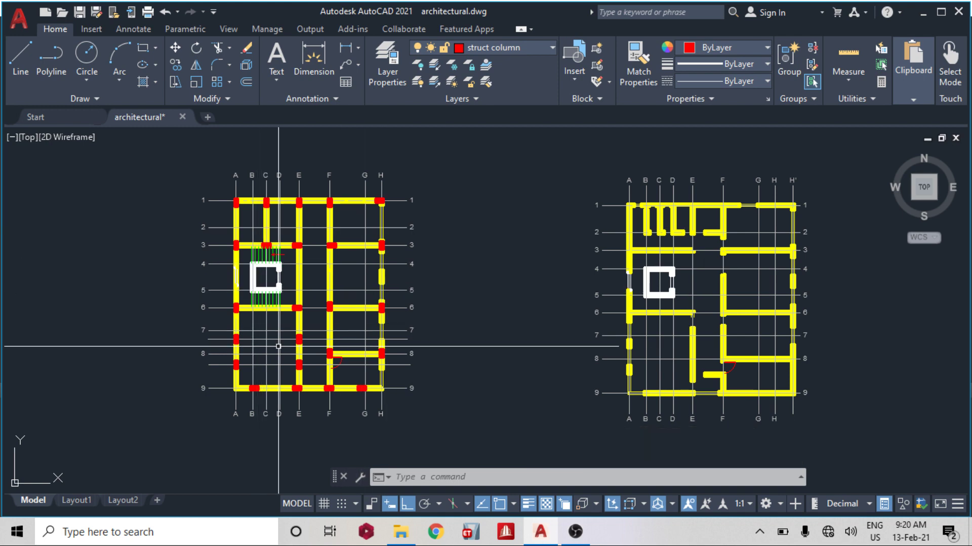
scroll(339, 362, "up", 4)
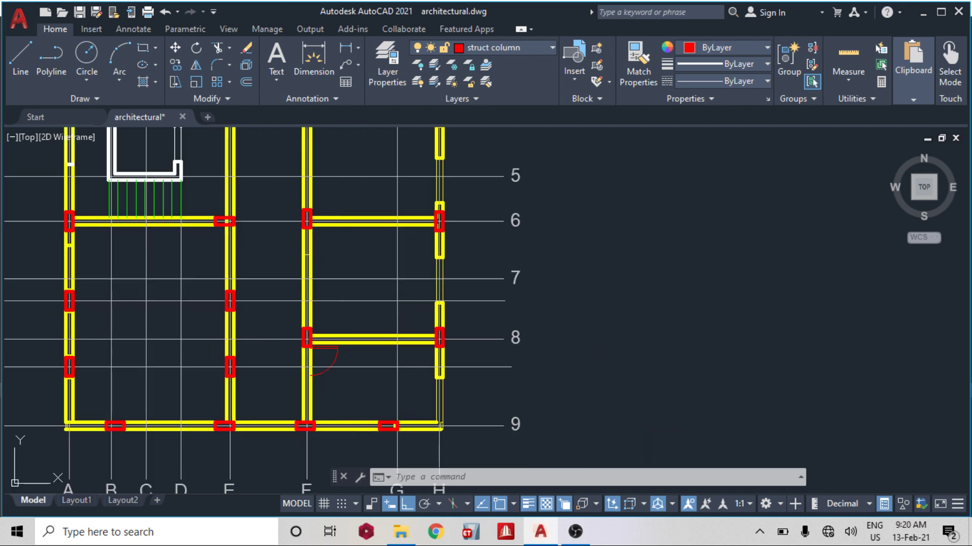
left_click(330, 366)
scroll(325, 360, "up", 4)
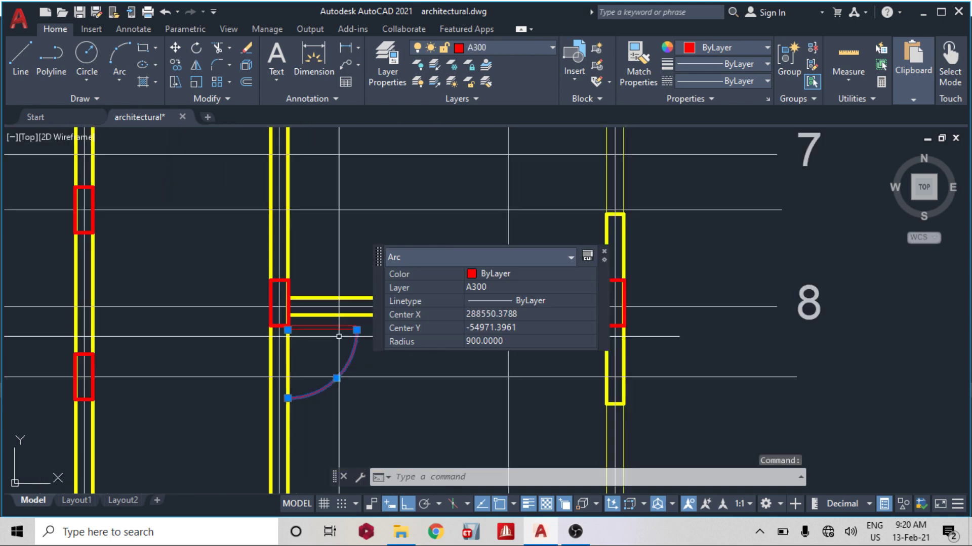
left_click(322, 329)
key("Delete")
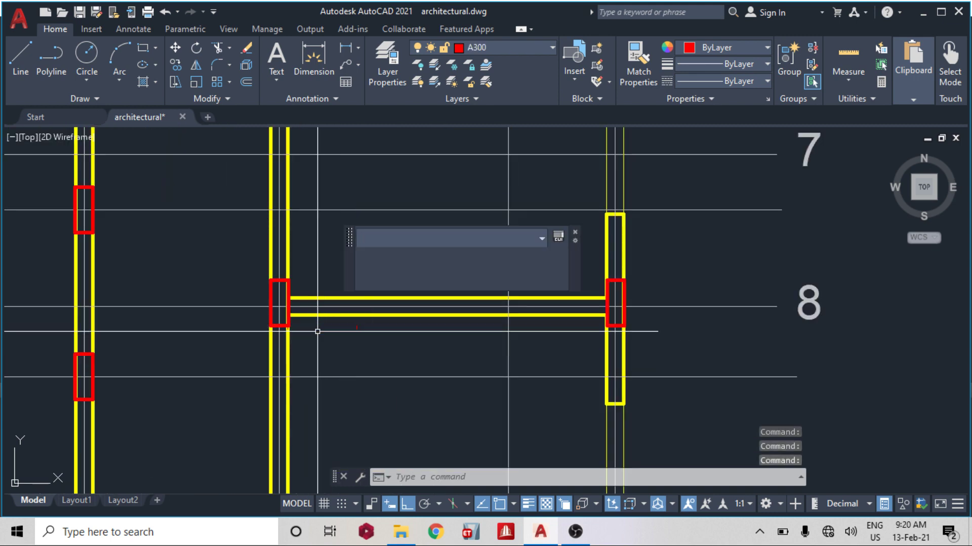
Join the three separate inner line segments of the grid H wall into one continuous line between grid lines 1 and 9.
scroll(166, 150, "down", 2)
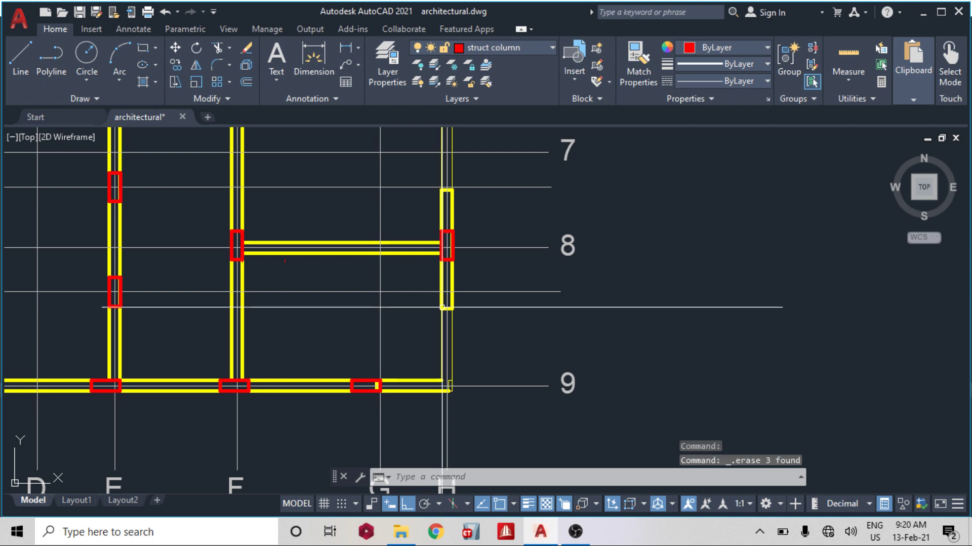
left_click(414, 292)
key("Escape")
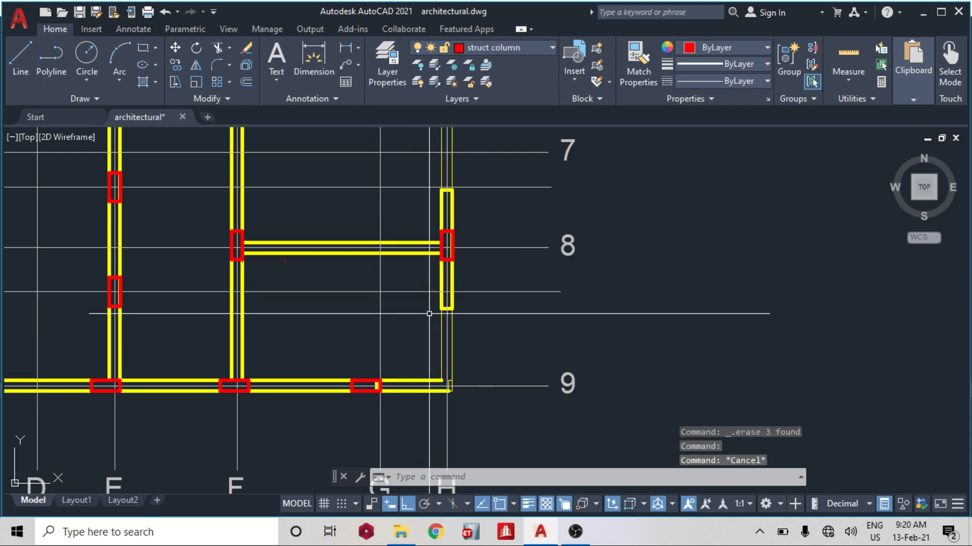
left_click(440, 303)
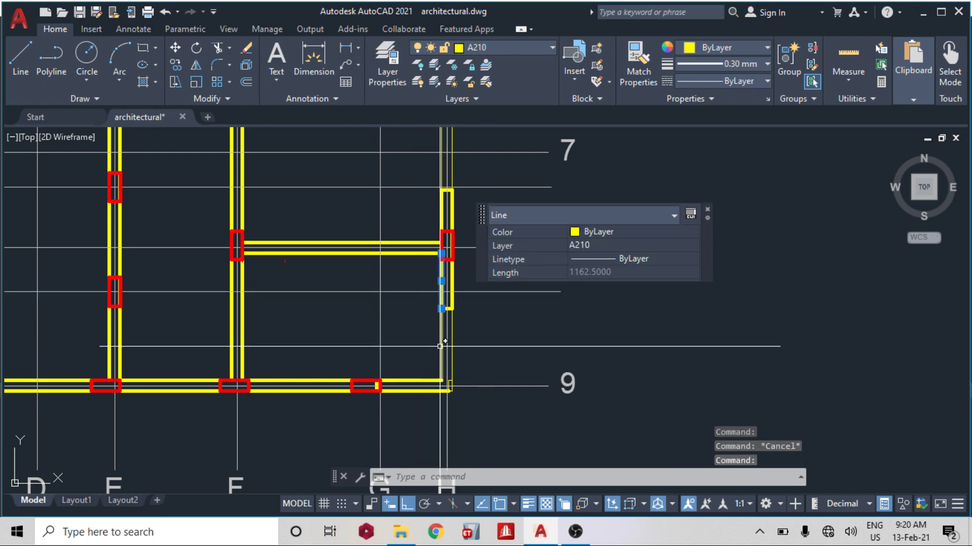
left_click(439, 346)
scroll(417, 315, "down", 4)
middle_click_drag(400, 126, 385, 327)
scroll(393, 227, "up", 1)
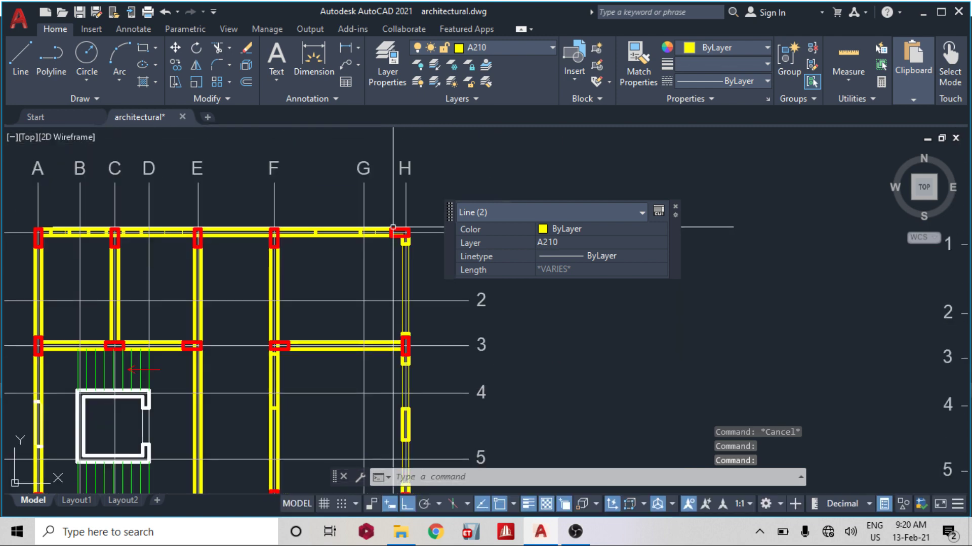
scroll(392, 228, "up", 3)
left_click(407, 274)
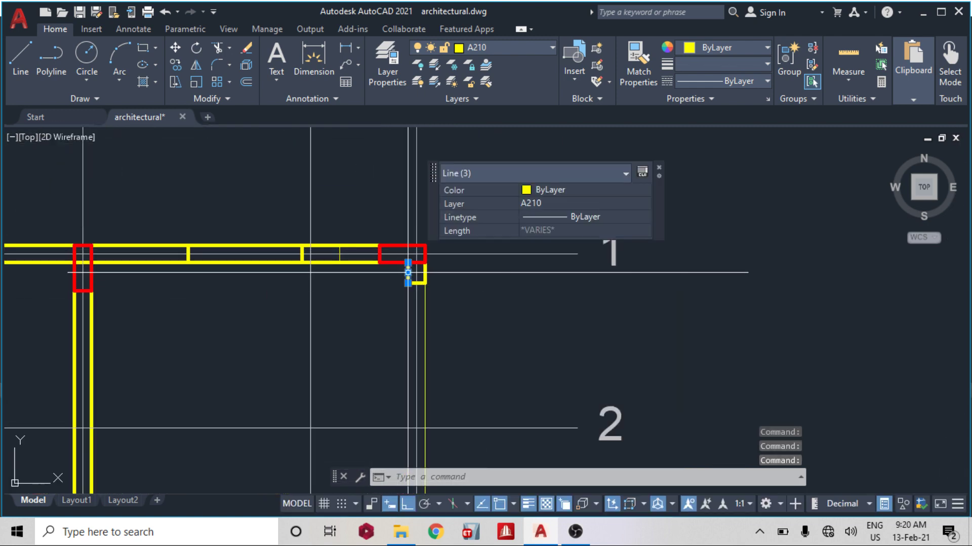
type("j")
key("Return")
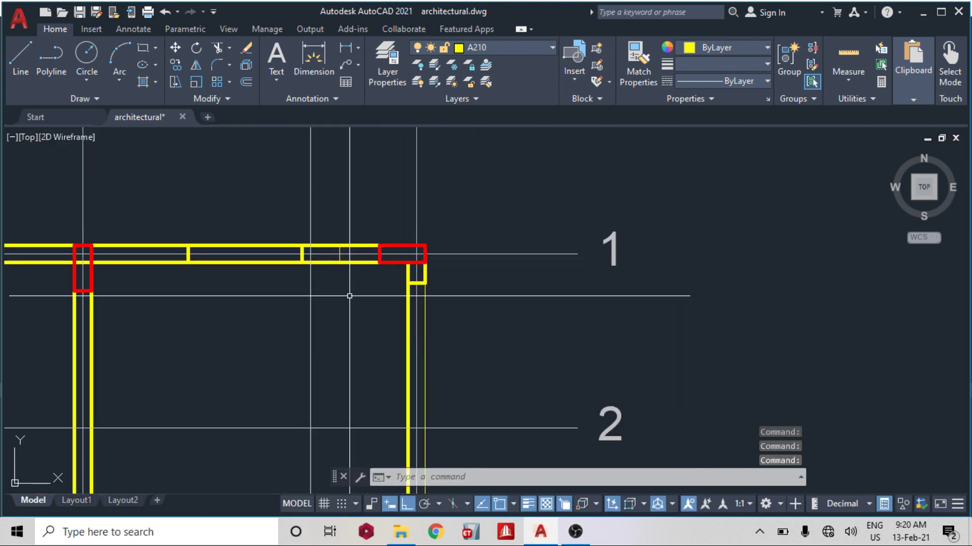
Join the two outer line segments of the grid H wall into one continuous line between grid lines 1 and 9.
scroll(368, 268, "down", 4)
scroll(368, 268, "up", 2)
left_click(368, 266)
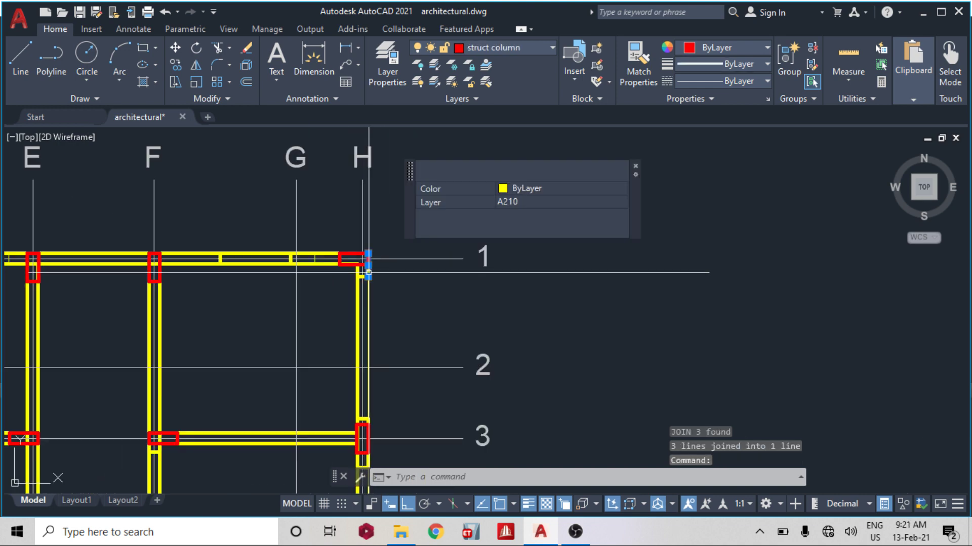
scroll(354, 253, "down", 5)
scroll(298, 425, "up", 4)
scroll(297, 425, "up", 2)
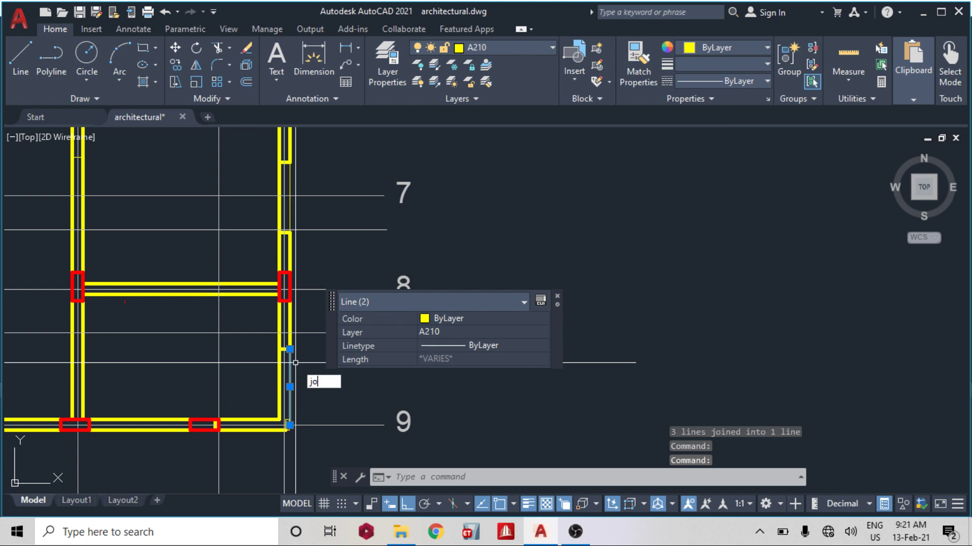
key("Return")
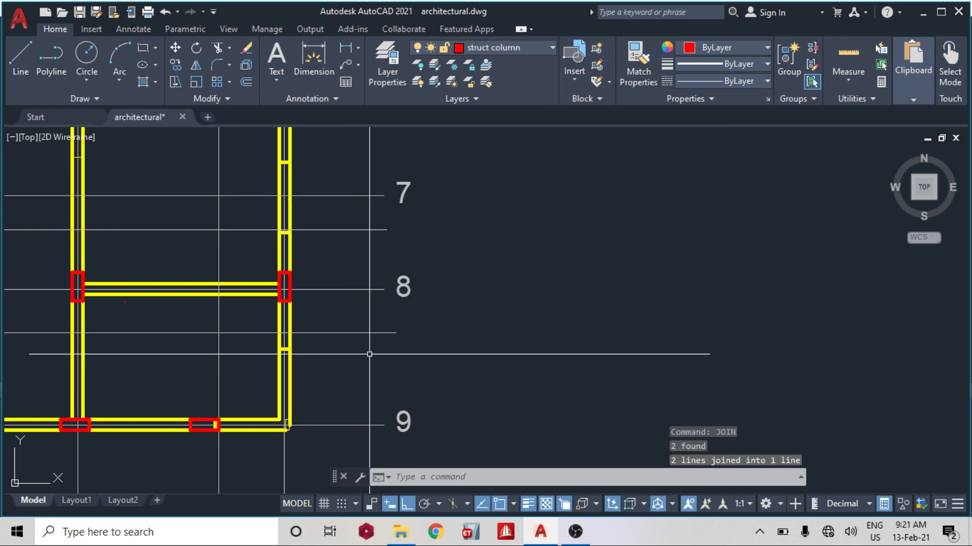
scroll(350, 332, "down", 2)
scroll(432, 373, "down", 2)
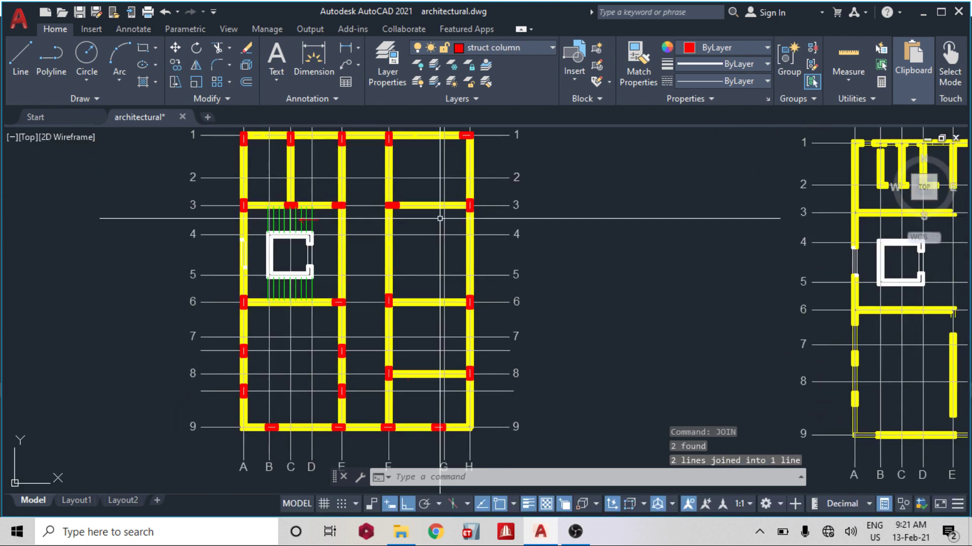